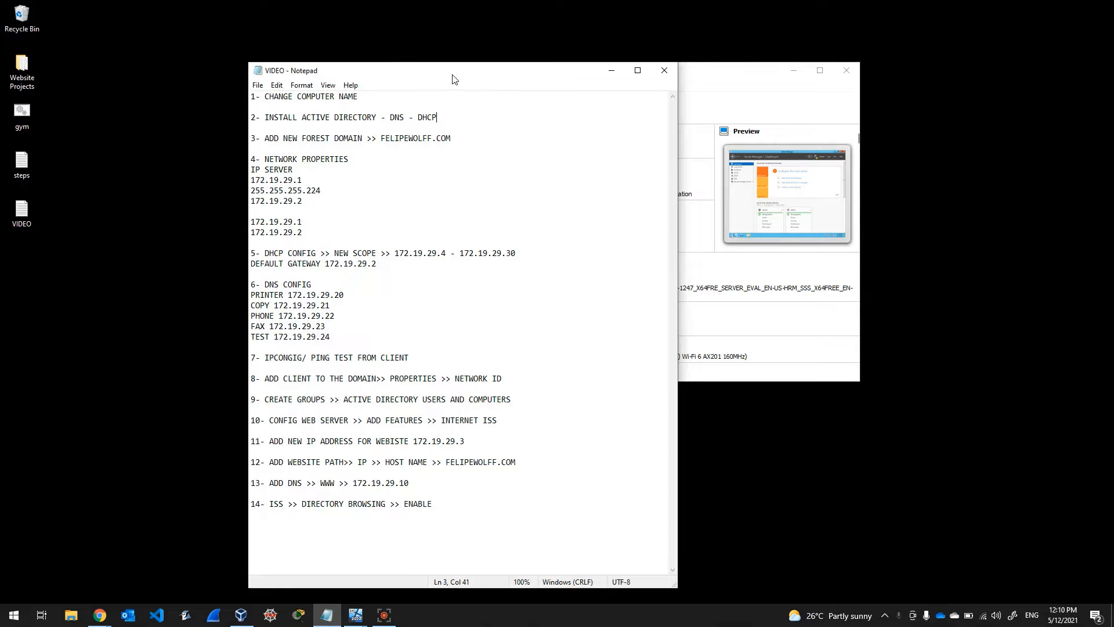
Step: Move the VIDEO Notepad notes up and left to uncover the SERVER 2012 VM details
drag(464, 74, 268, 62)
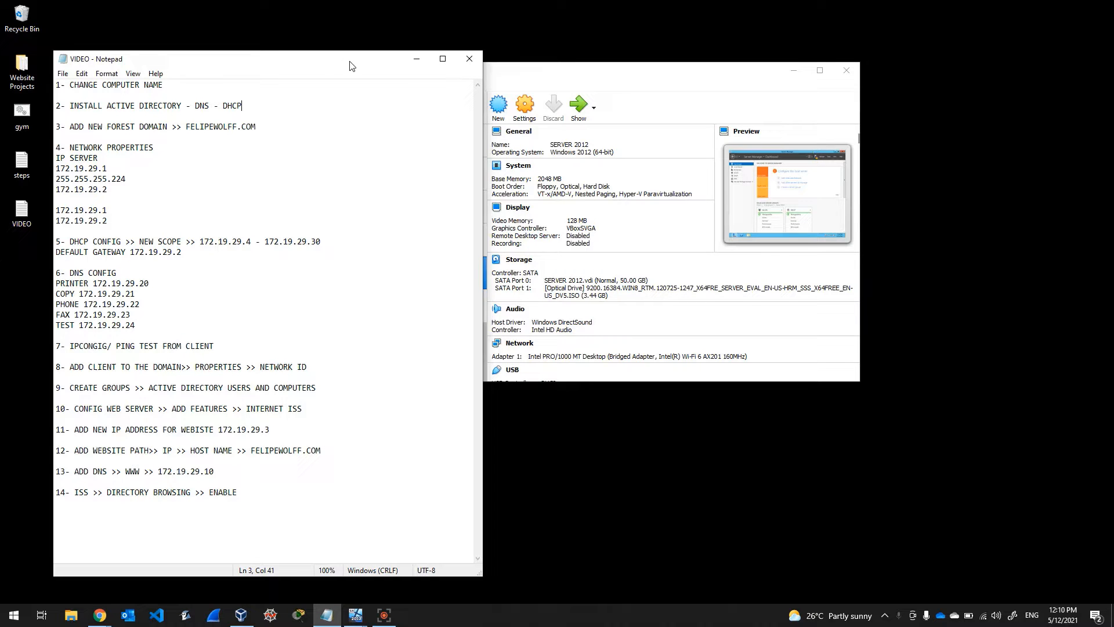
Step: Minimize the notes, reposition VirtualBox Manager, and show the CLIENT Windows 10 VM's details
click(416, 60)
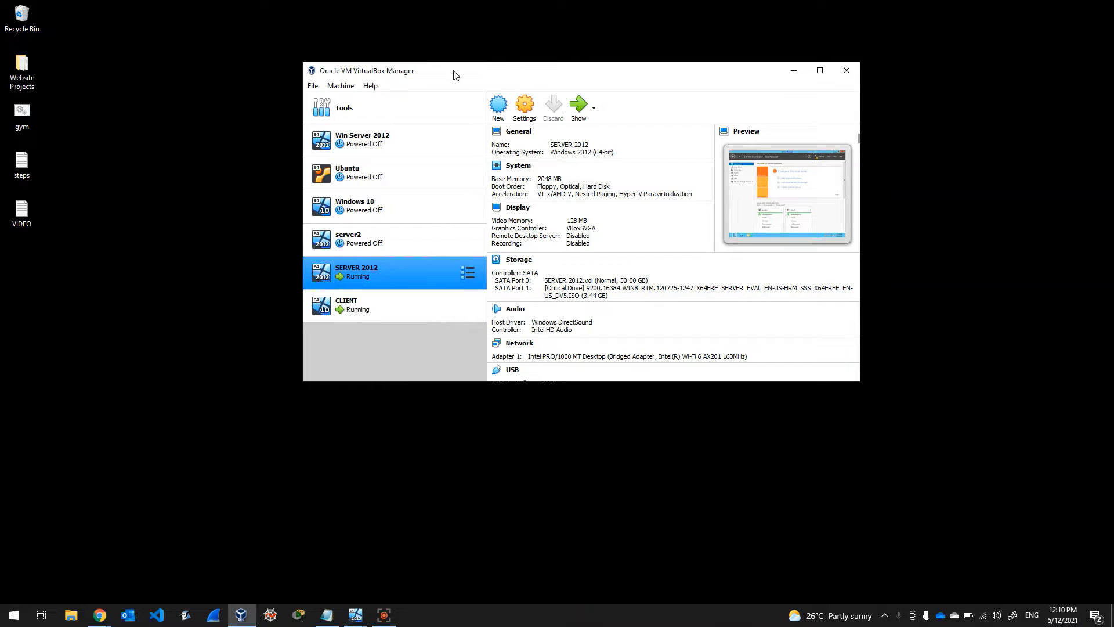
drag(455, 74, 361, 68)
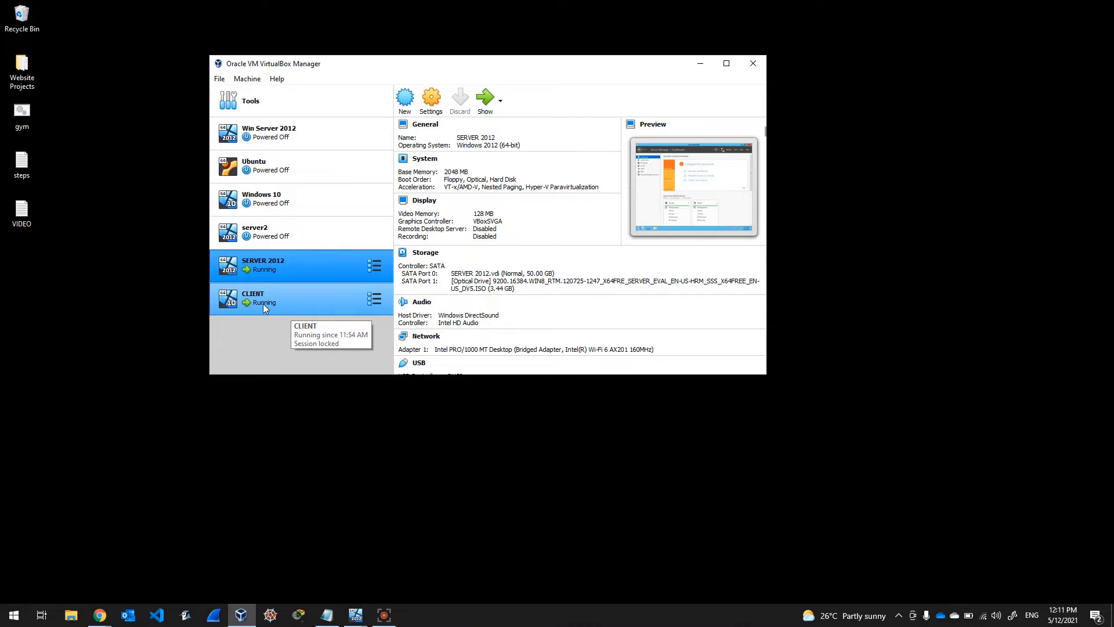
click(282, 299)
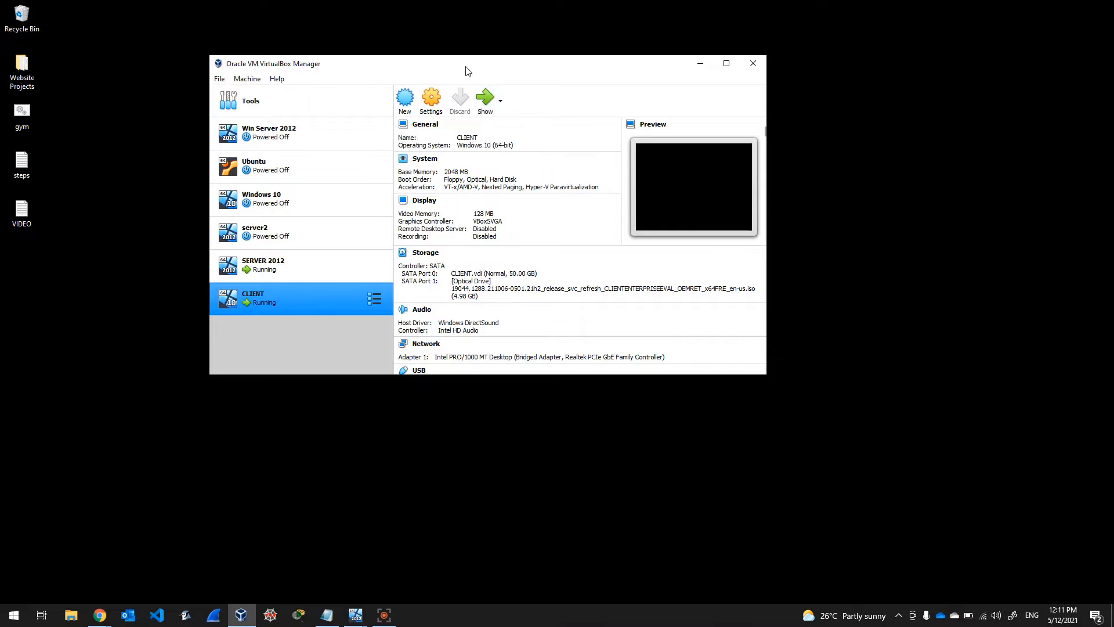
drag(465, 68, 414, 58)
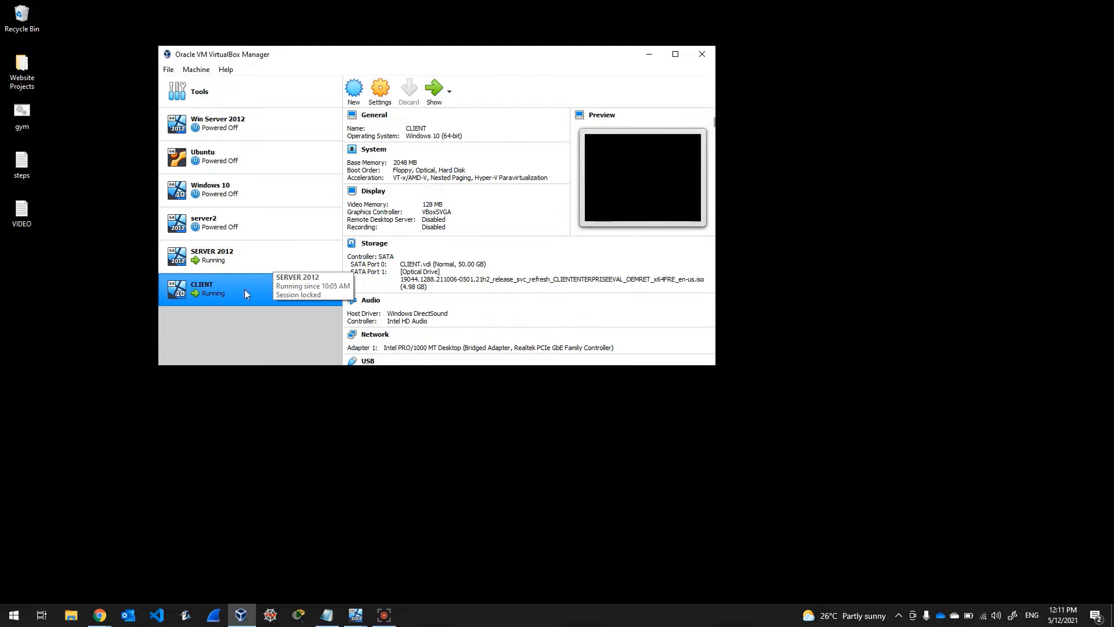
click(249, 246)
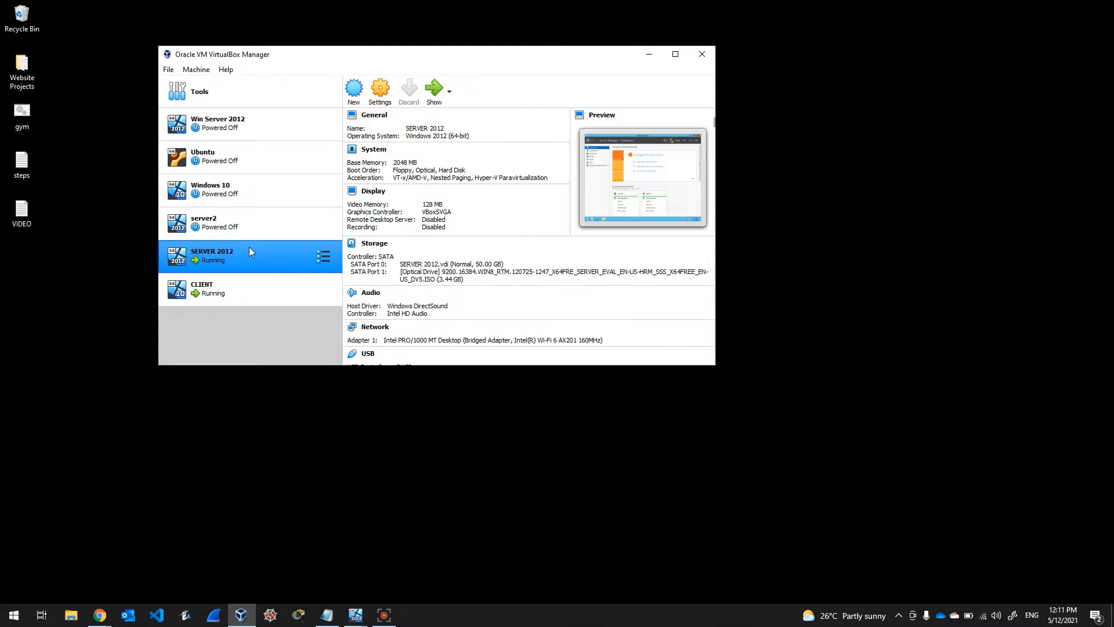
click(380, 93)
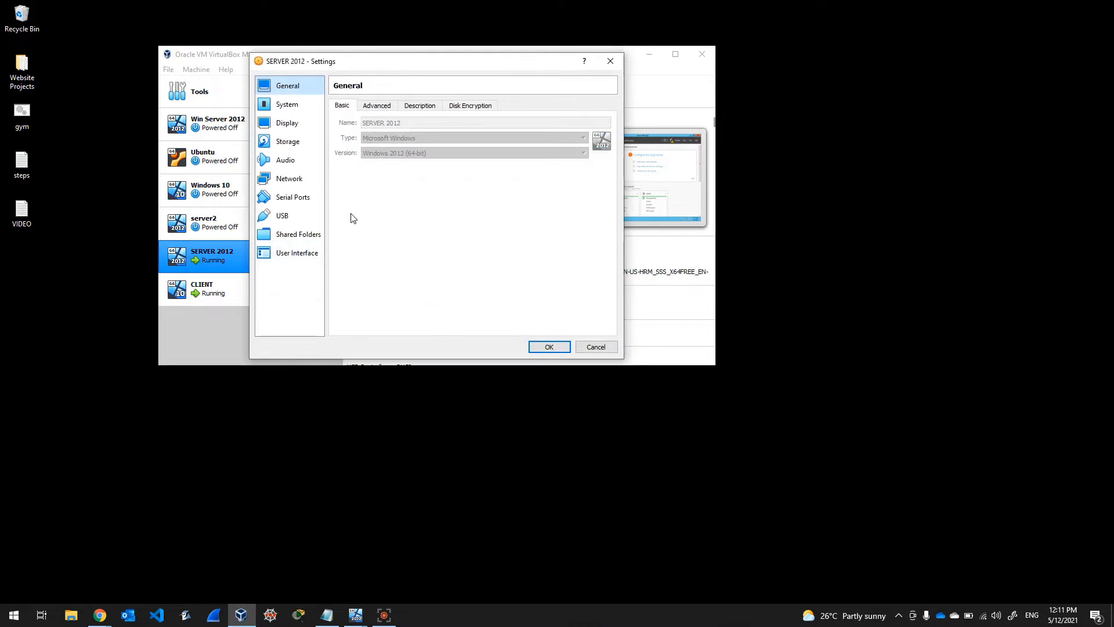
click(293, 179)
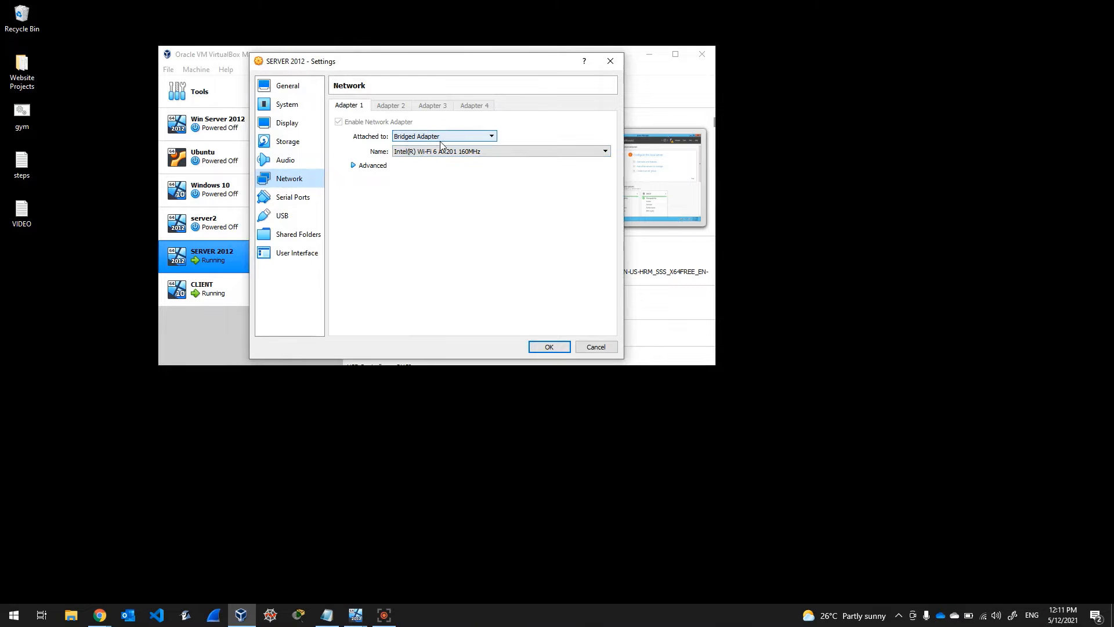
click(617, 66)
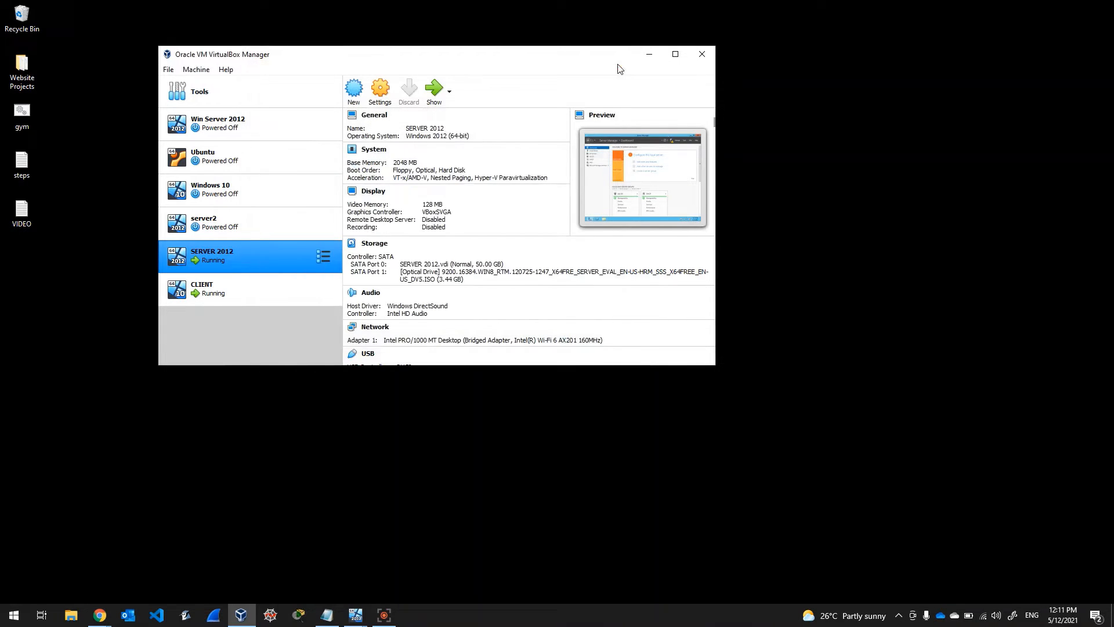
click(232, 298)
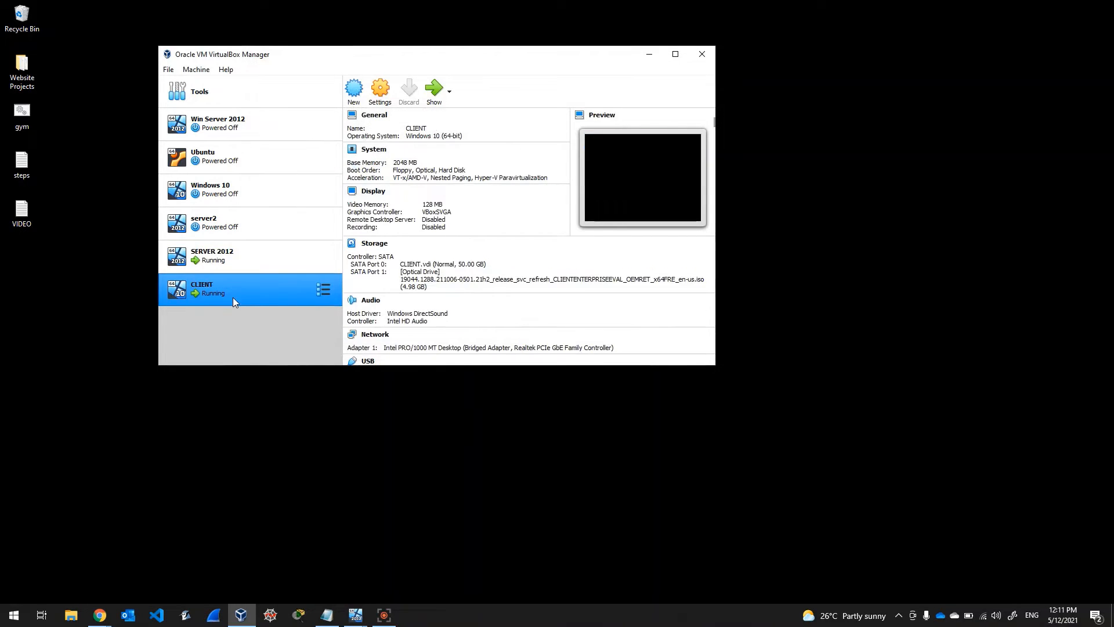
click(382, 93)
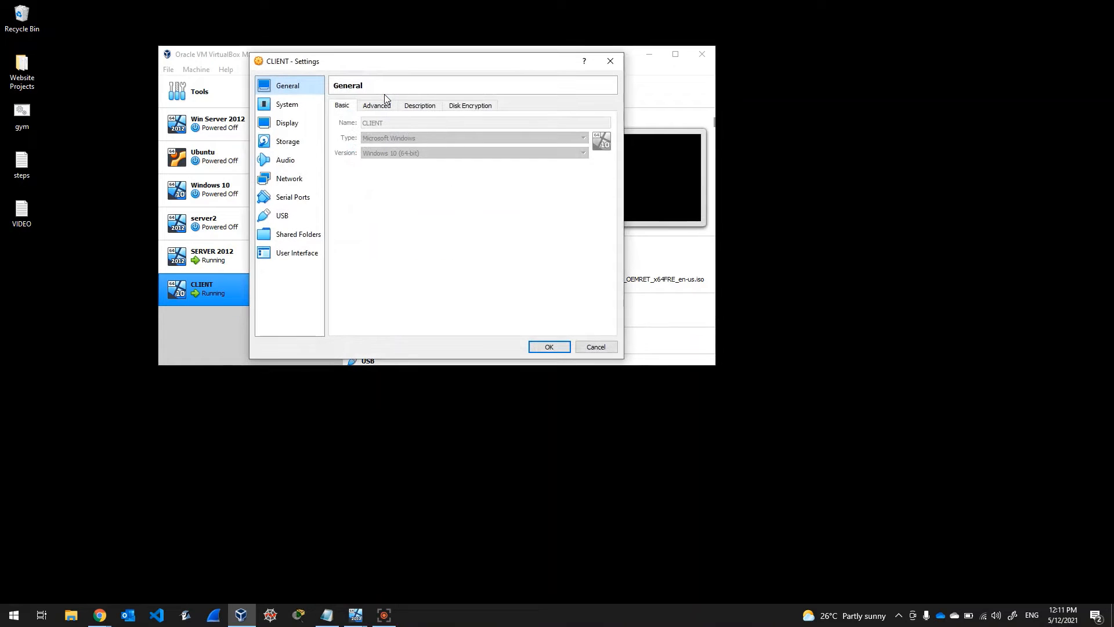
click(293, 181)
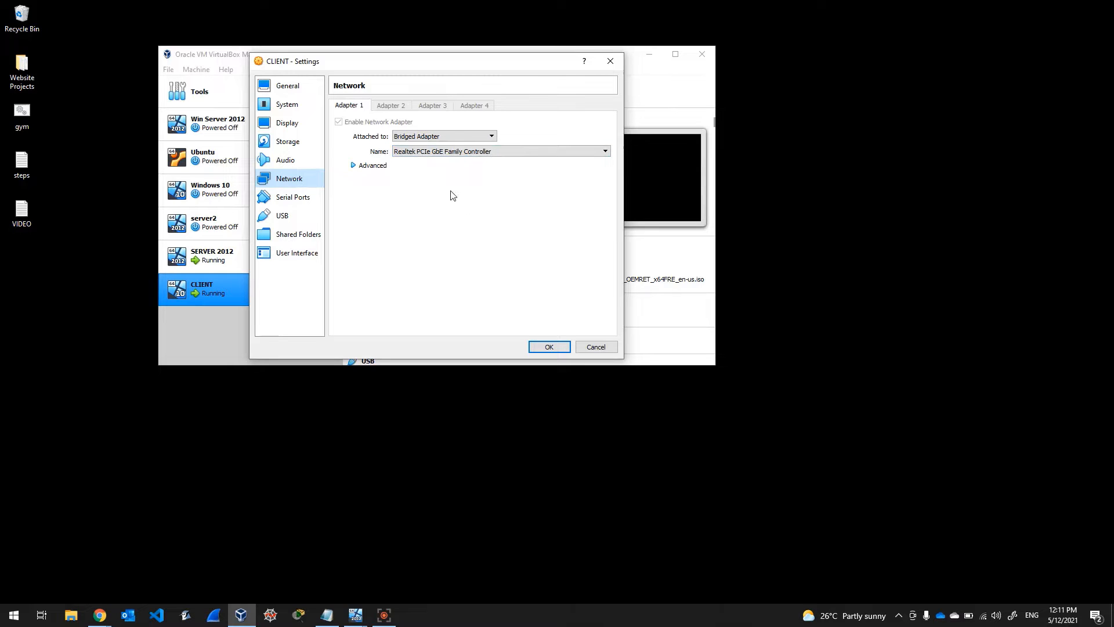
click(610, 62)
drag(577, 65, 489, 56)
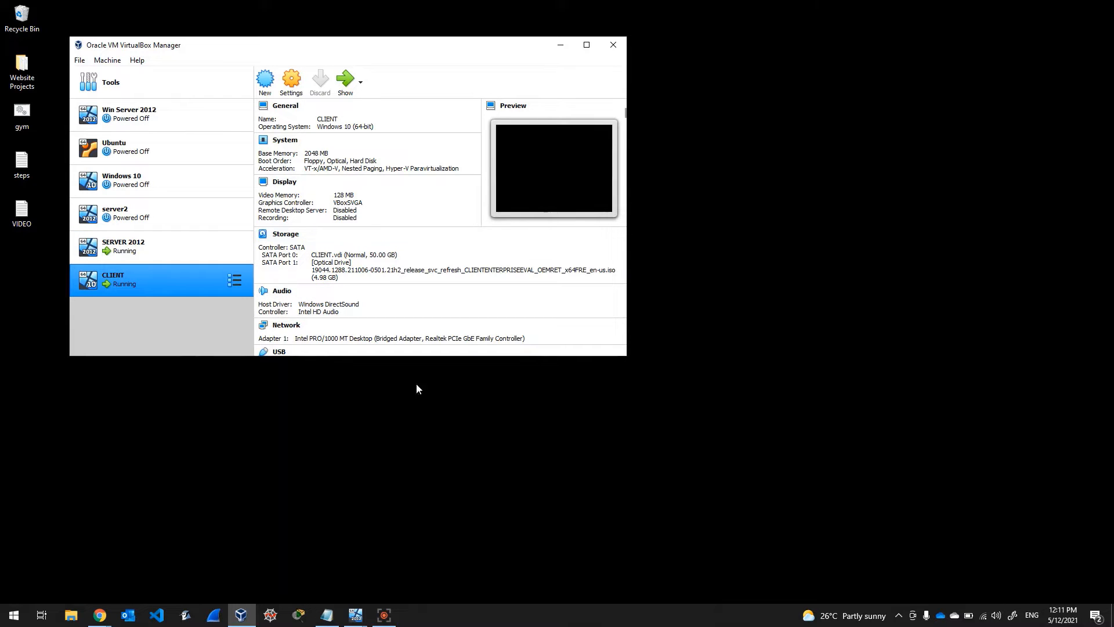
drag(497, 49, 518, 46)
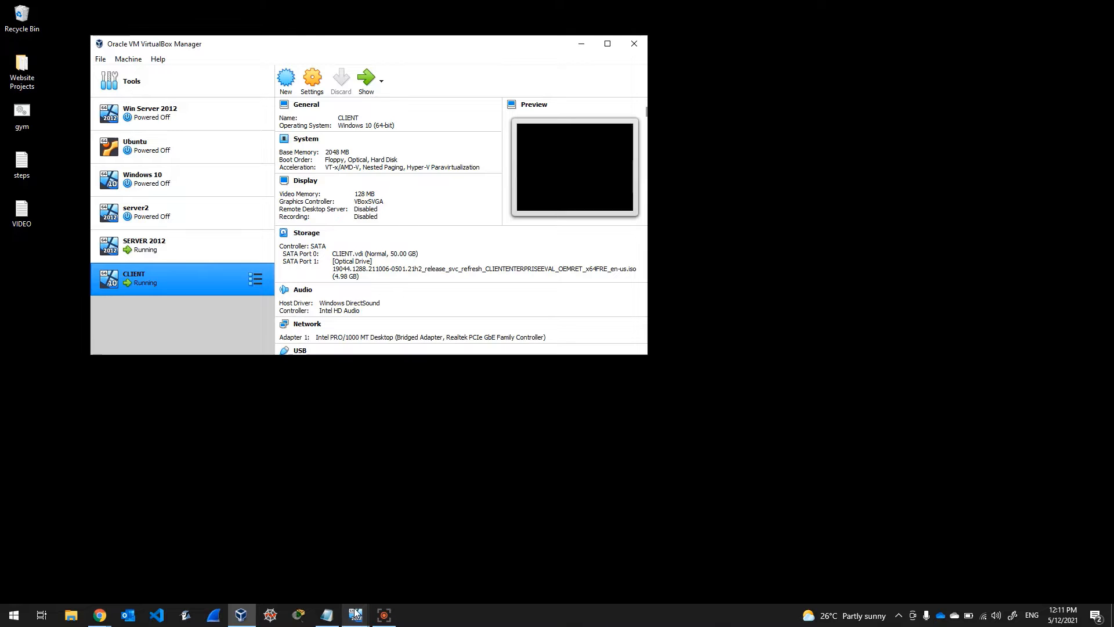
Step: Bring the SERVER 2012 VM forward and start the Add Roles and Features wizard
mouse_move(355, 615)
click(277, 561)
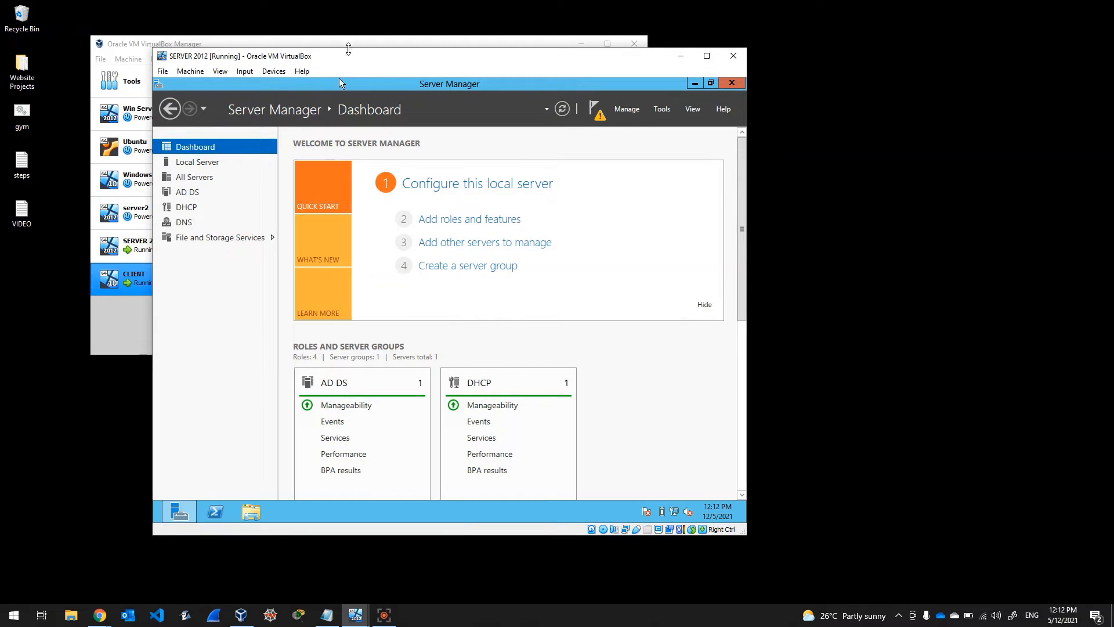
drag(348, 60, 328, 56)
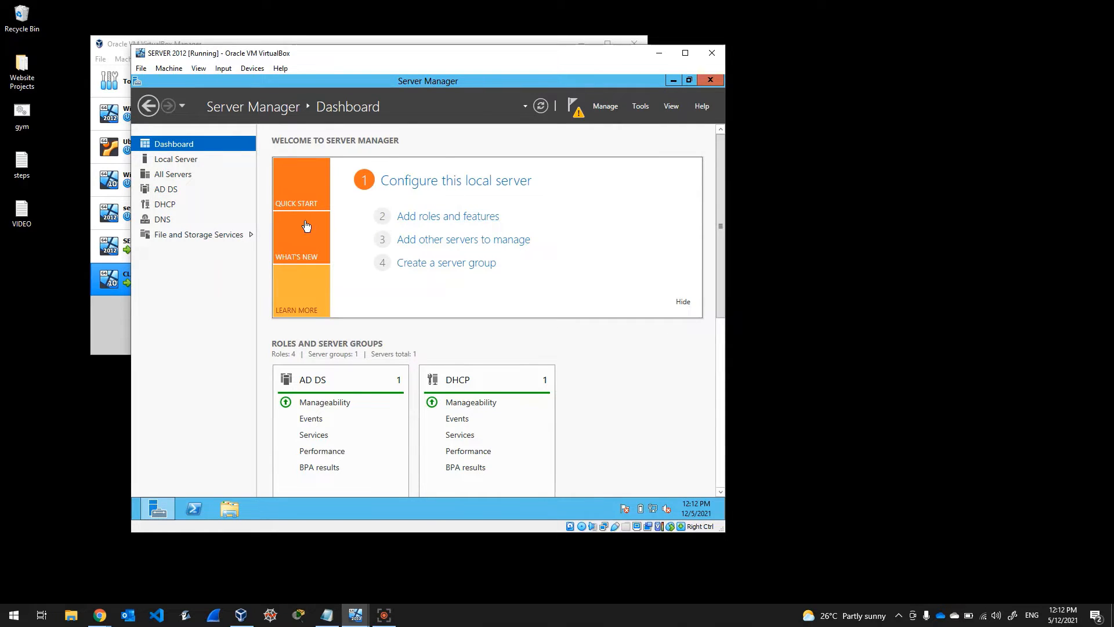
click(606, 106)
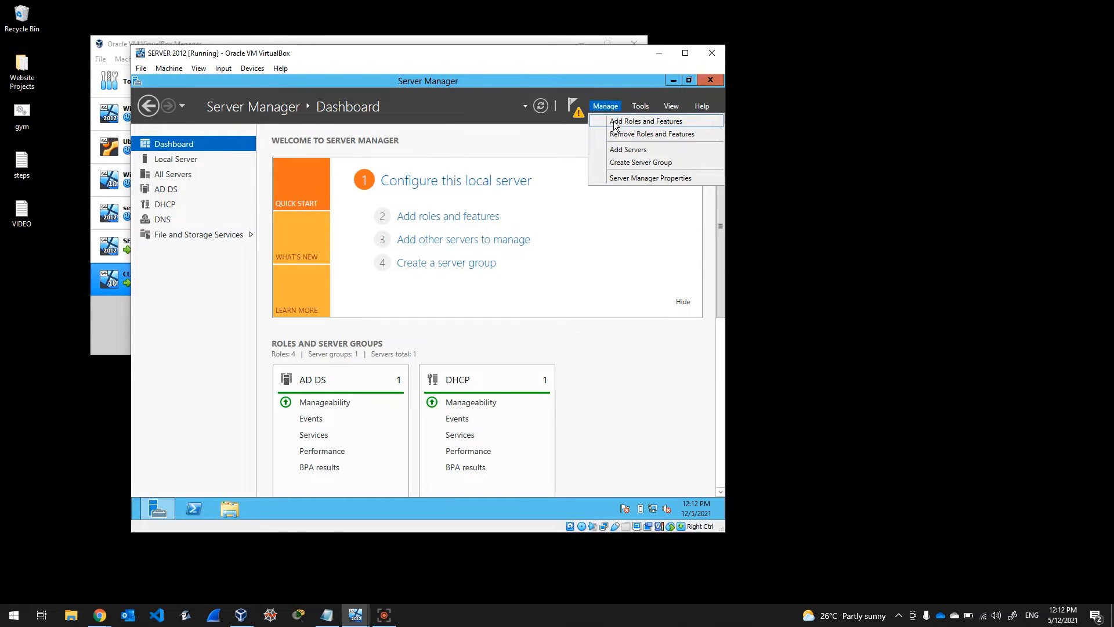
click(615, 122)
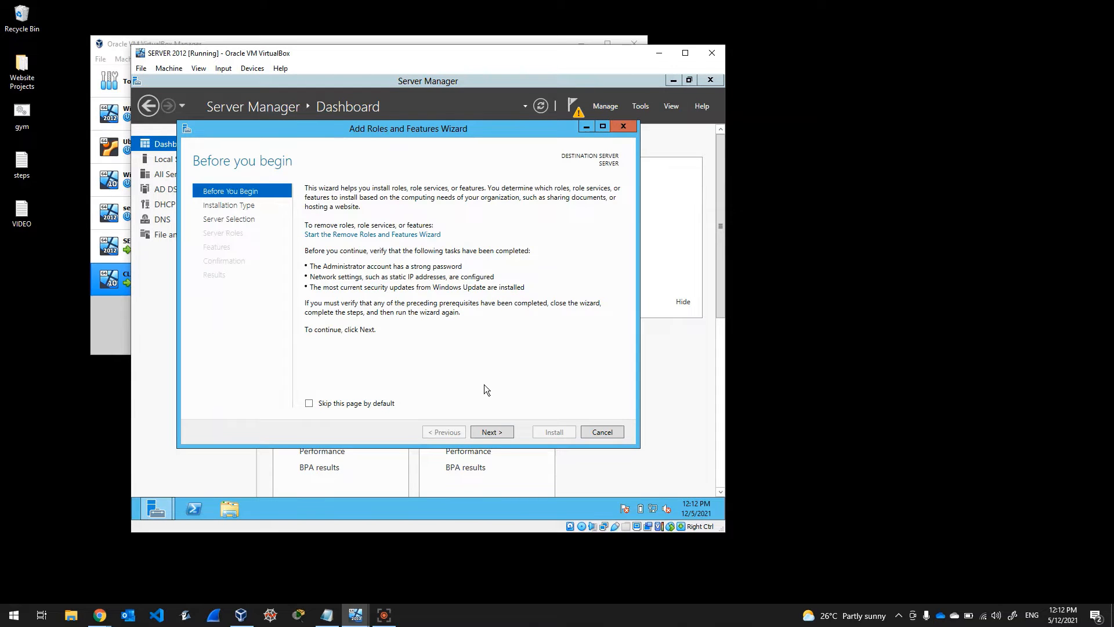
Step: Advance to Server Roles, confirm AD DS, DHCP and DNS are installed, and cancel the wizard
click(496, 437)
click(497, 437)
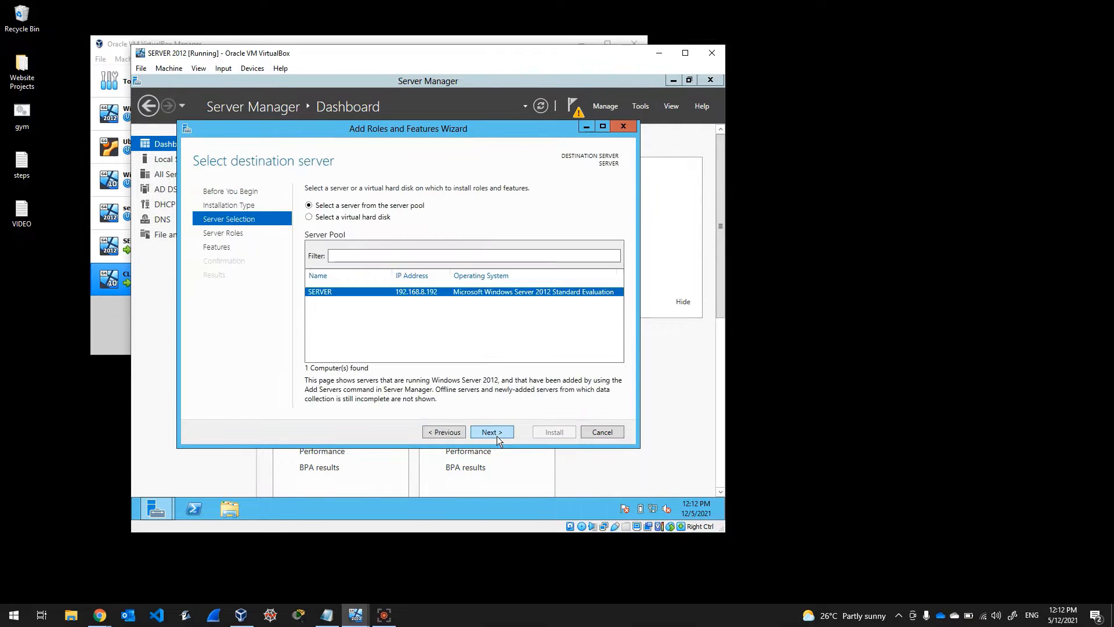
click(497, 436)
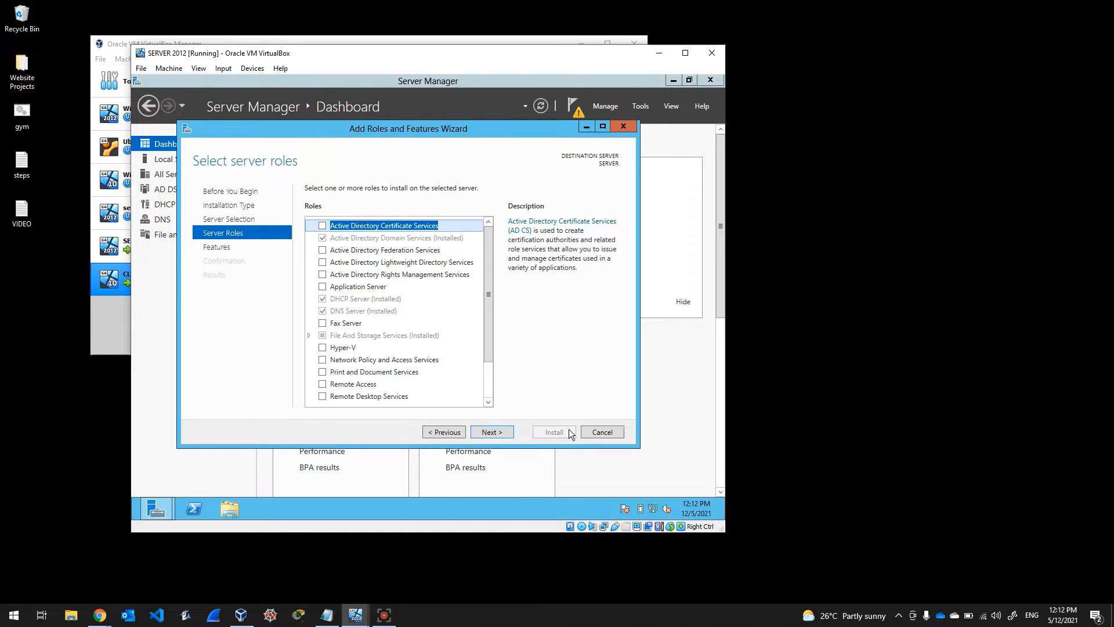
click(603, 434)
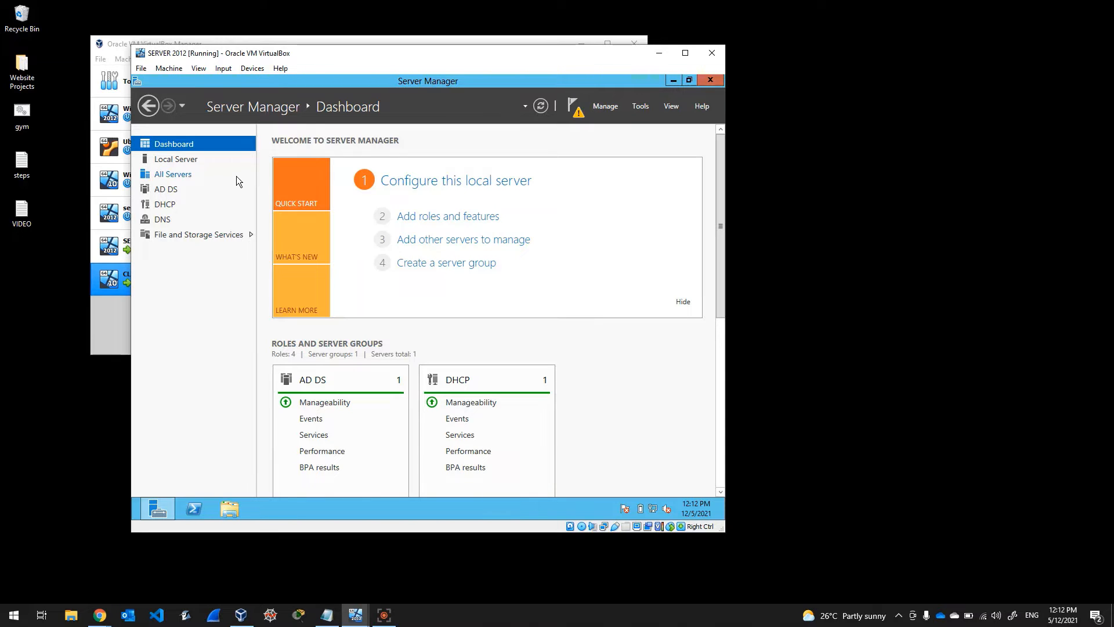
click(322, 613)
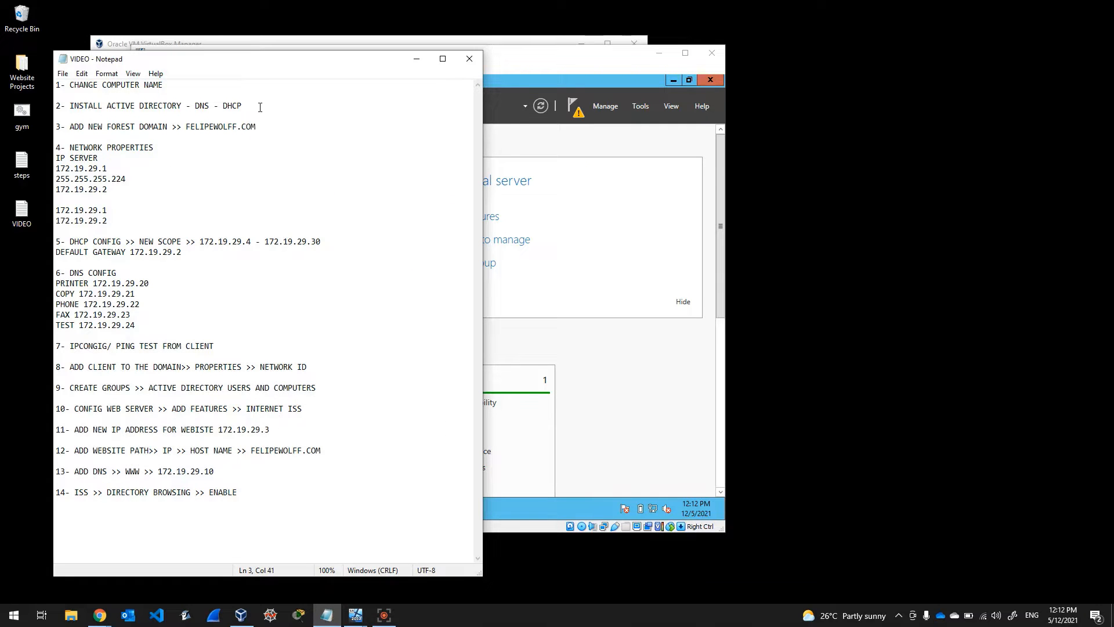
click(118, 127)
click(542, 62)
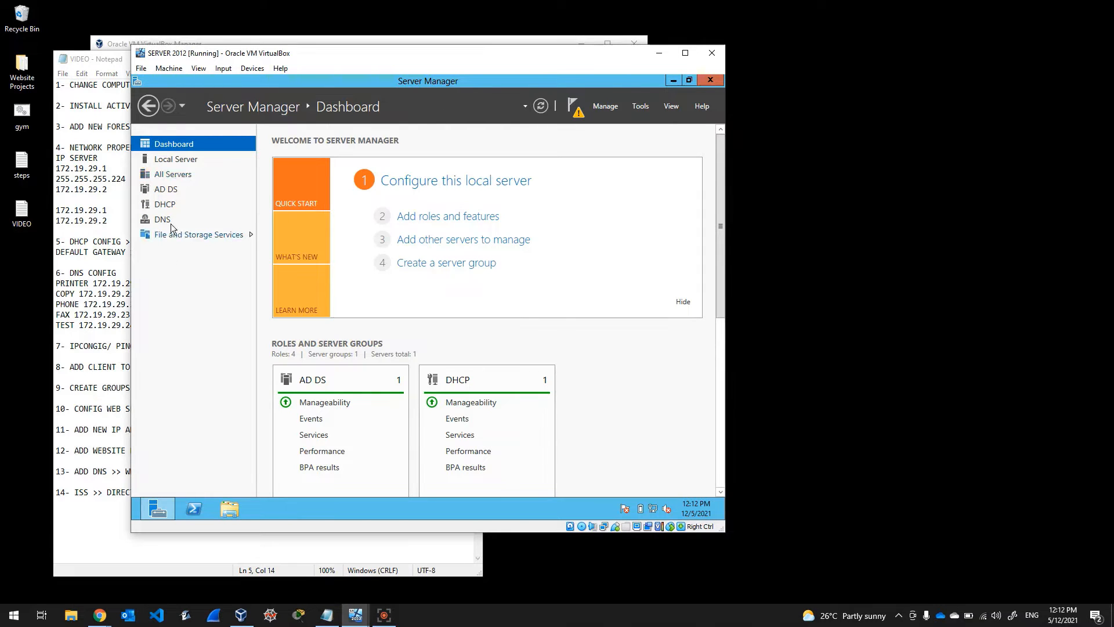
Step: From the AD DS page, promote the server as a new forest with root domain felipewolff.com
click(167, 191)
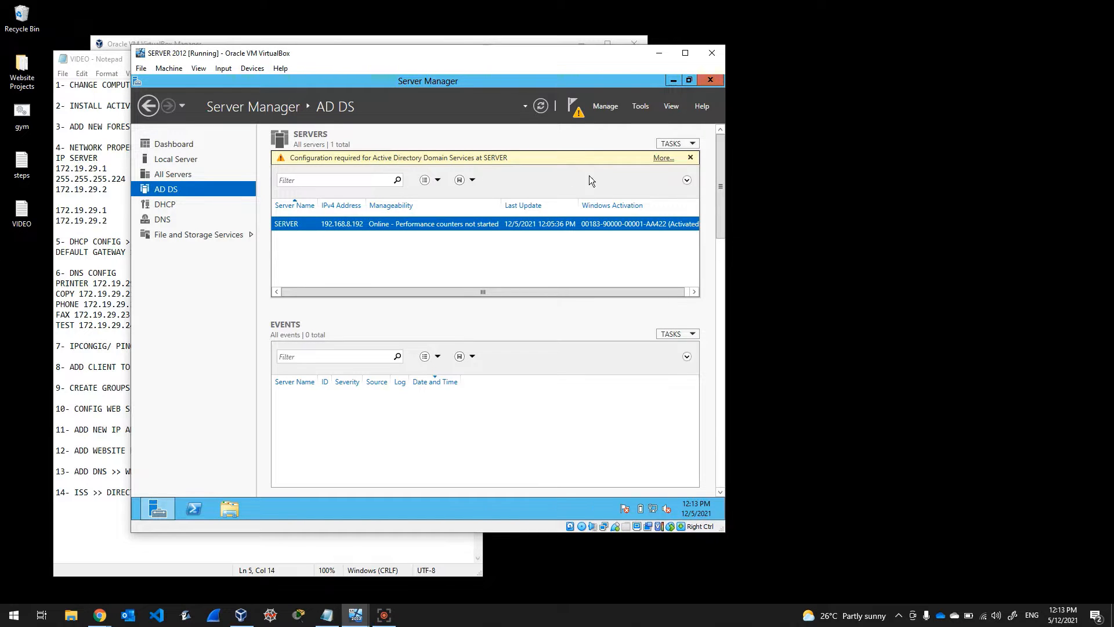
click(664, 159)
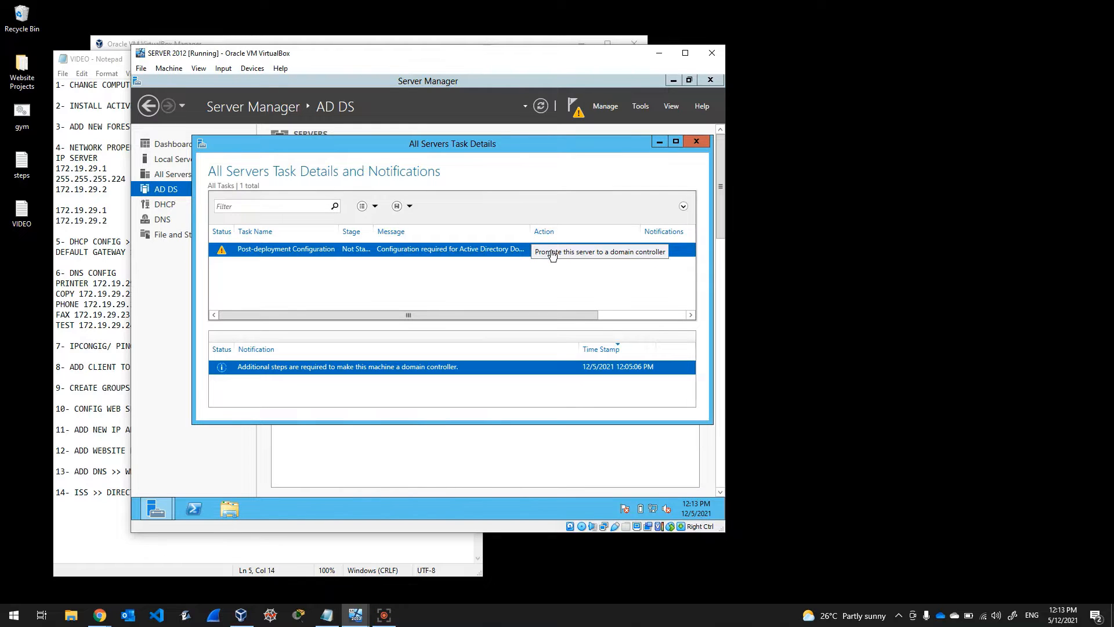
click(574, 253)
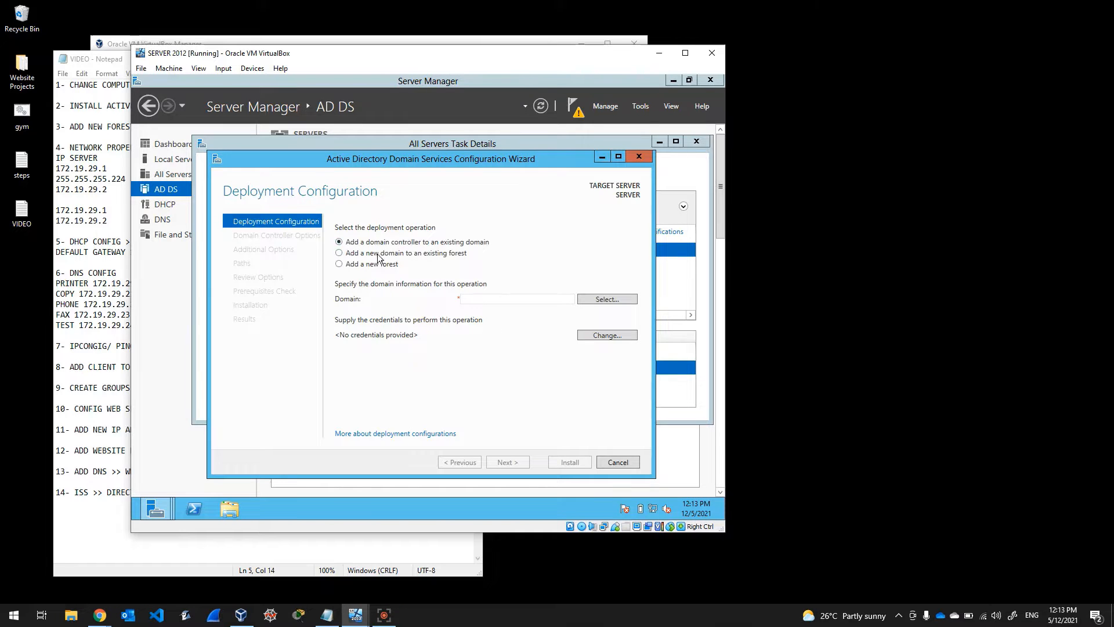
click(340, 264)
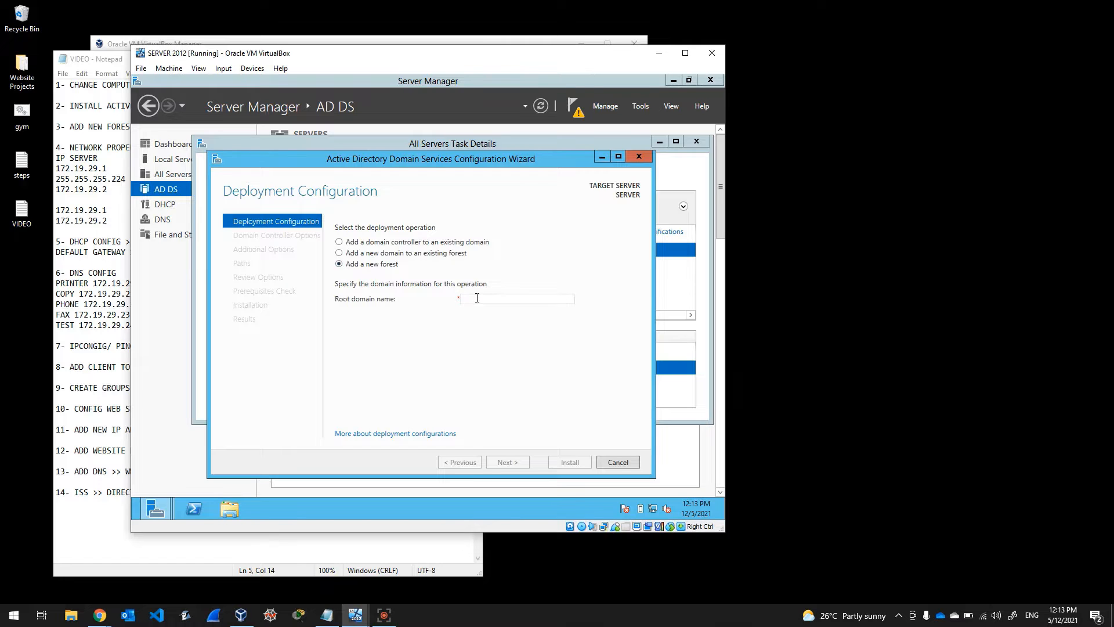
text(felipe)
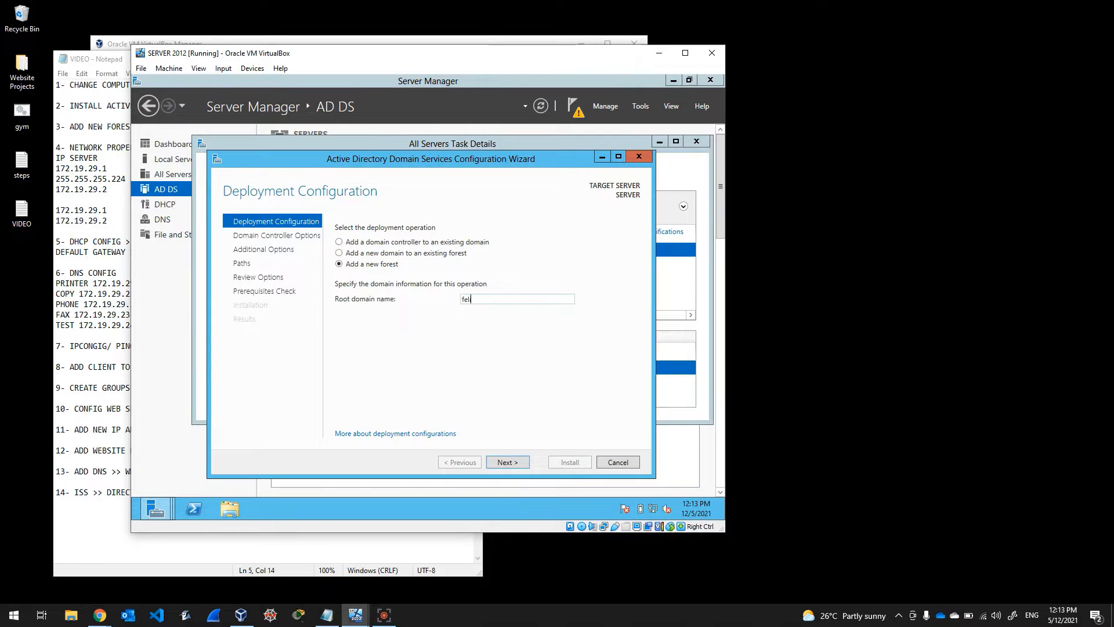
text(wolff.com)
click(510, 461)
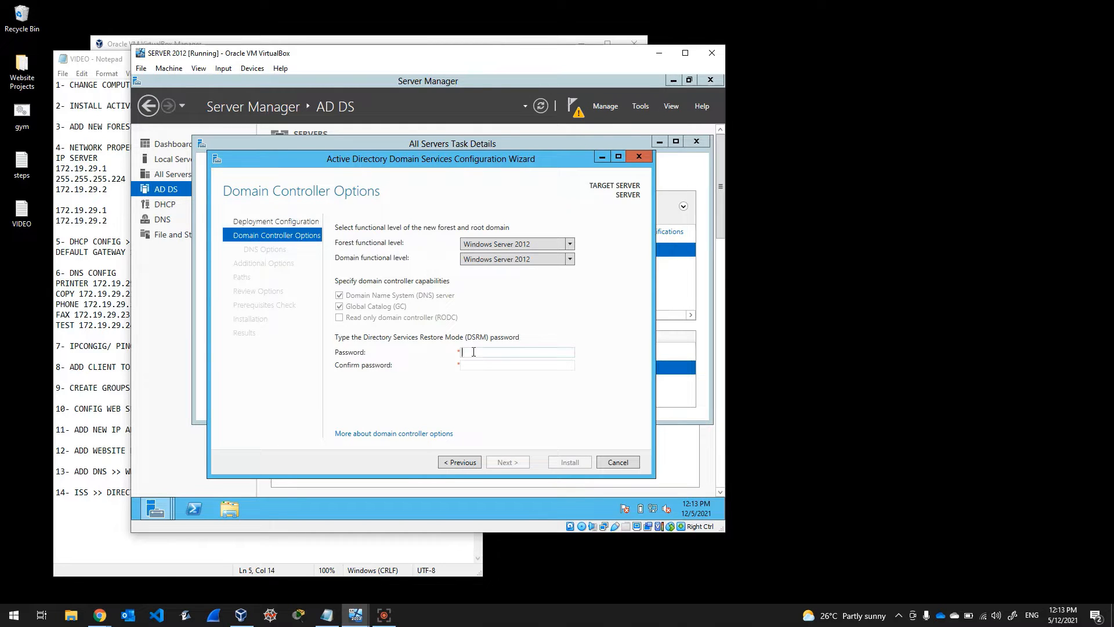
Step: Enter and confirm the DSRM password, continuing to DNS Options
text(P@ssw0rd1)
key(Tab)
text(•)
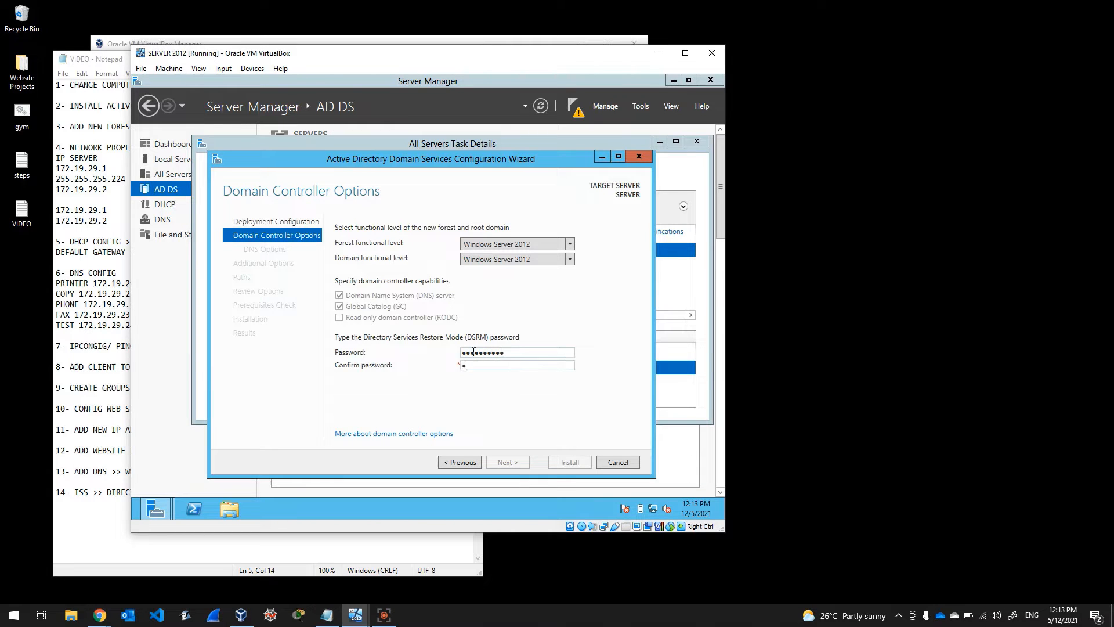
text(•••••••••)
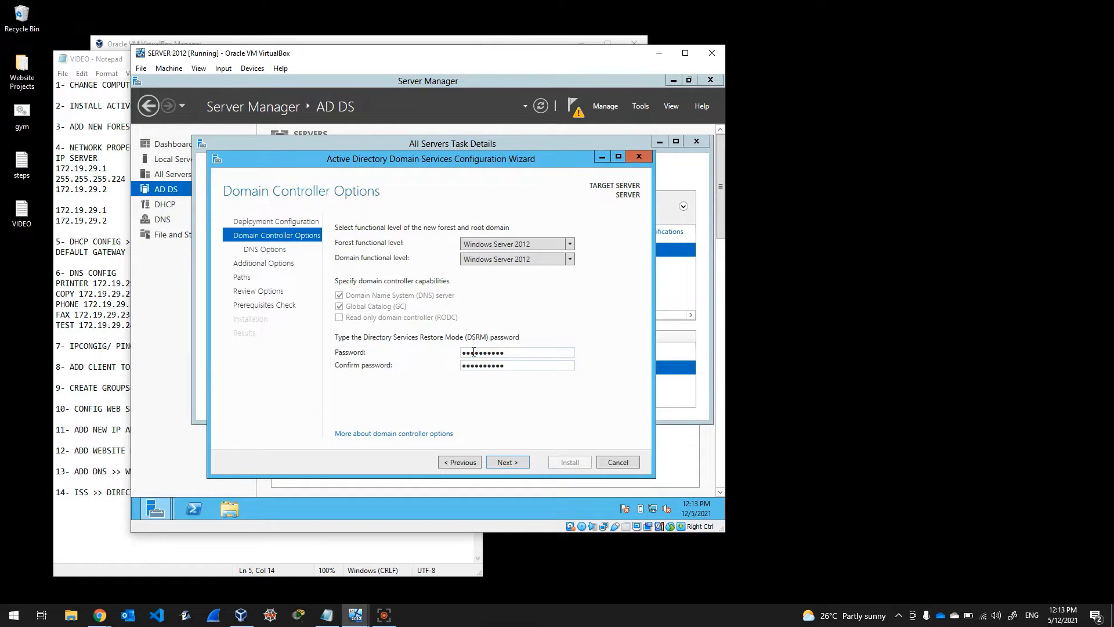
click(522, 465)
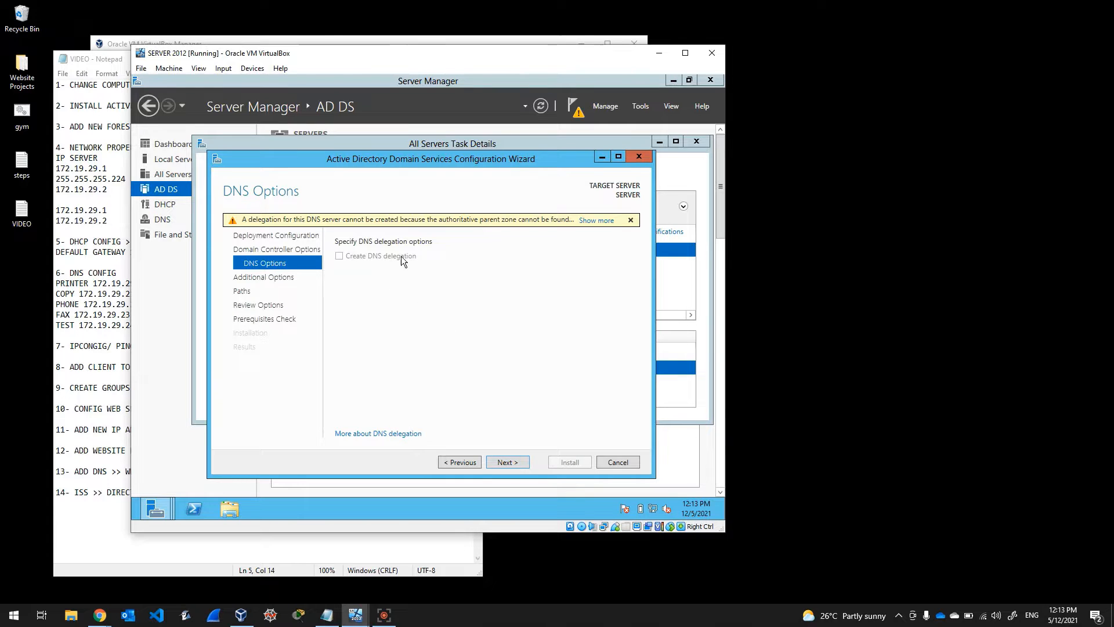
Step: Accept defaults for DNS, additional options and paths, pass prerequisites, and start installation
click(510, 463)
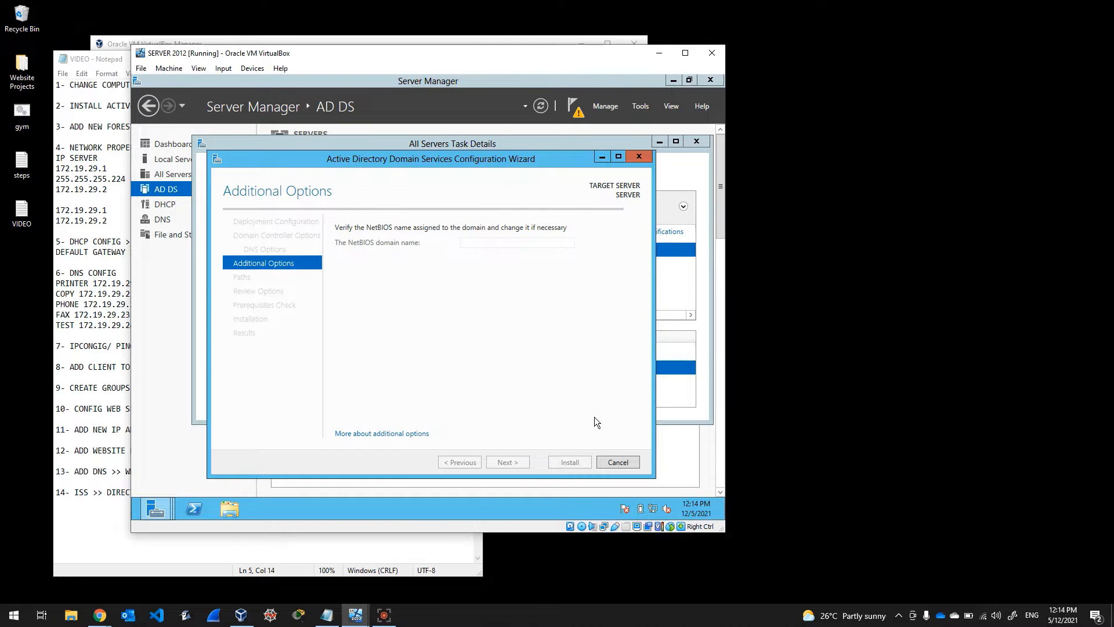
click(514, 462)
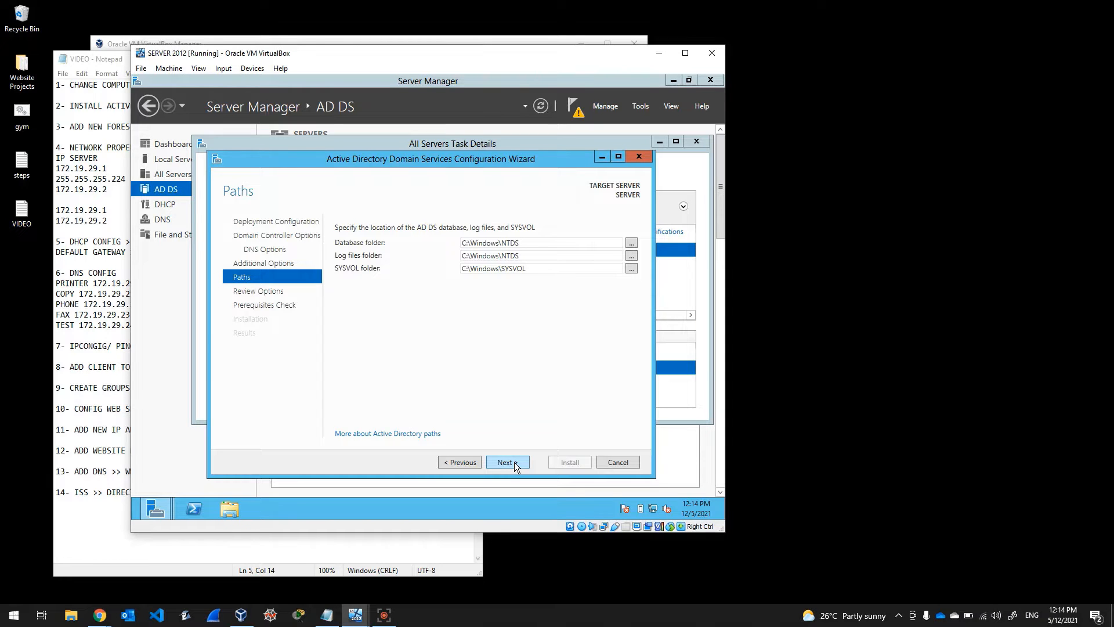
click(514, 462)
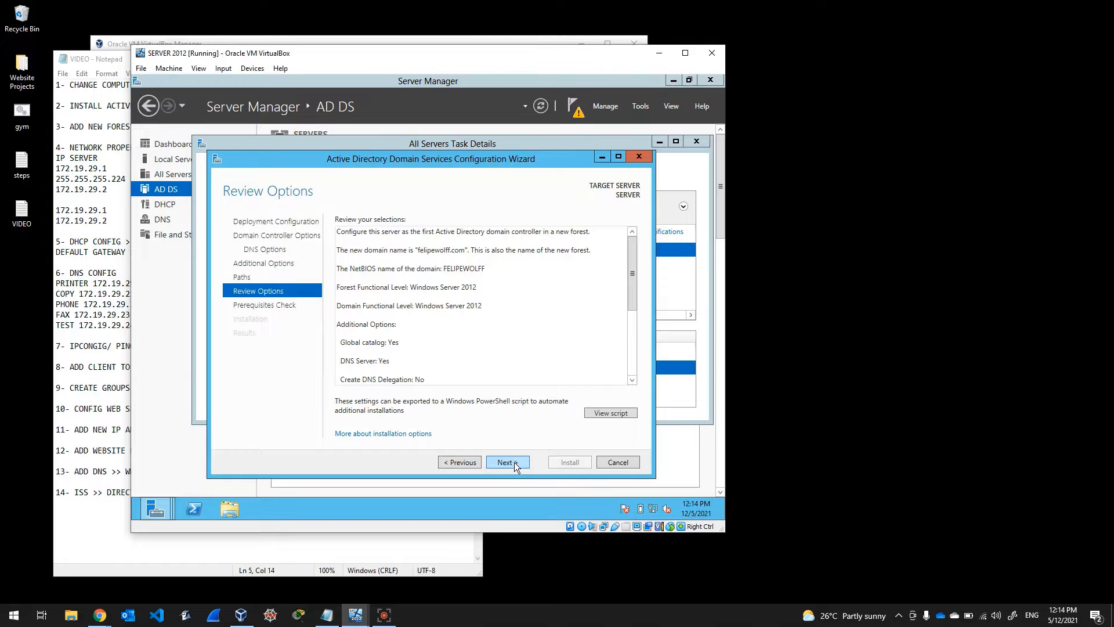
click(514, 462)
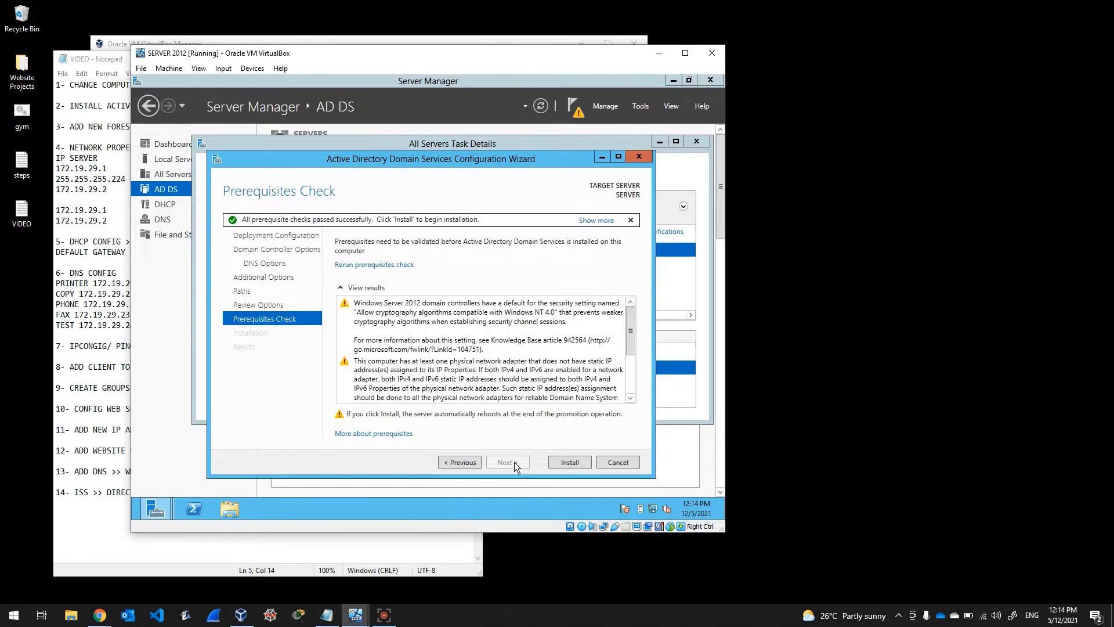
click(584, 462)
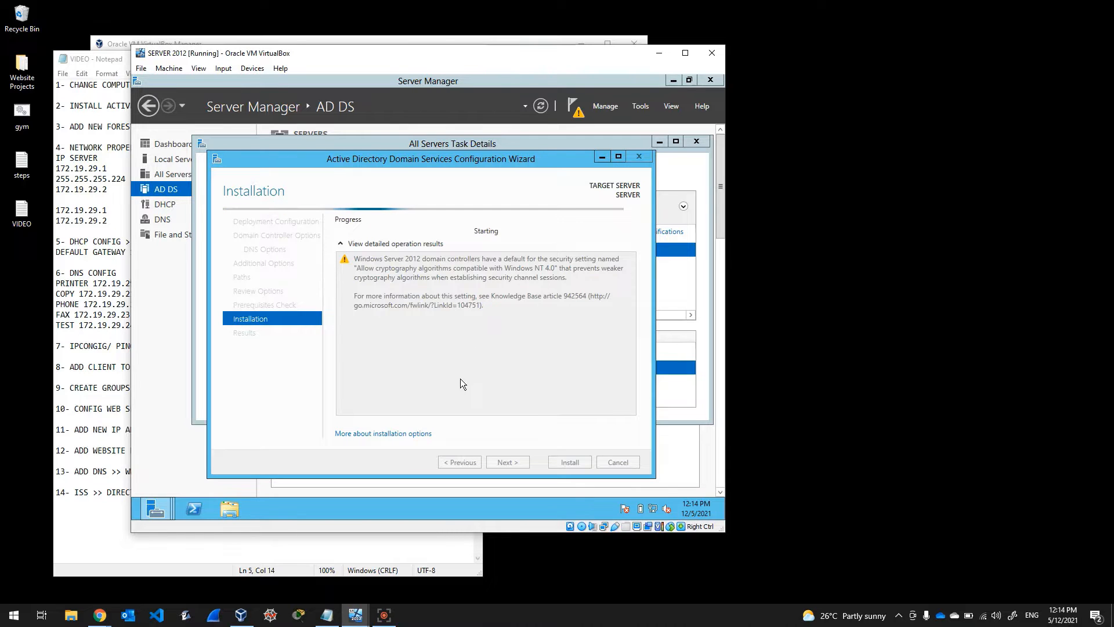
Step: Let the domain controller promotion finish, then dismiss the sign-off notice, wizard and task details
click(107, 196)
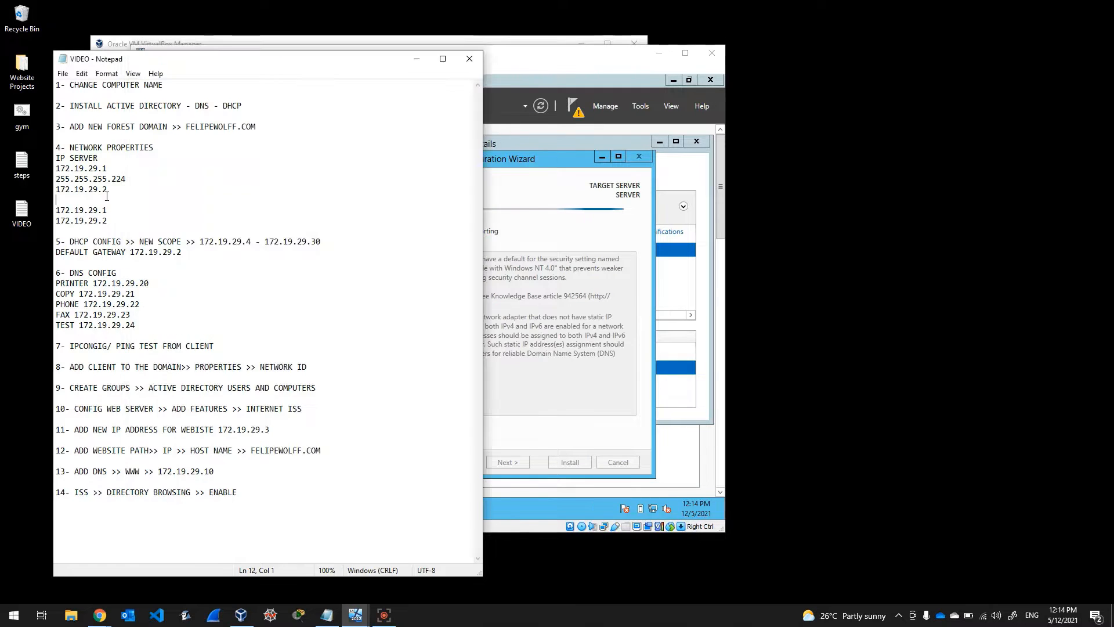
click(507, 74)
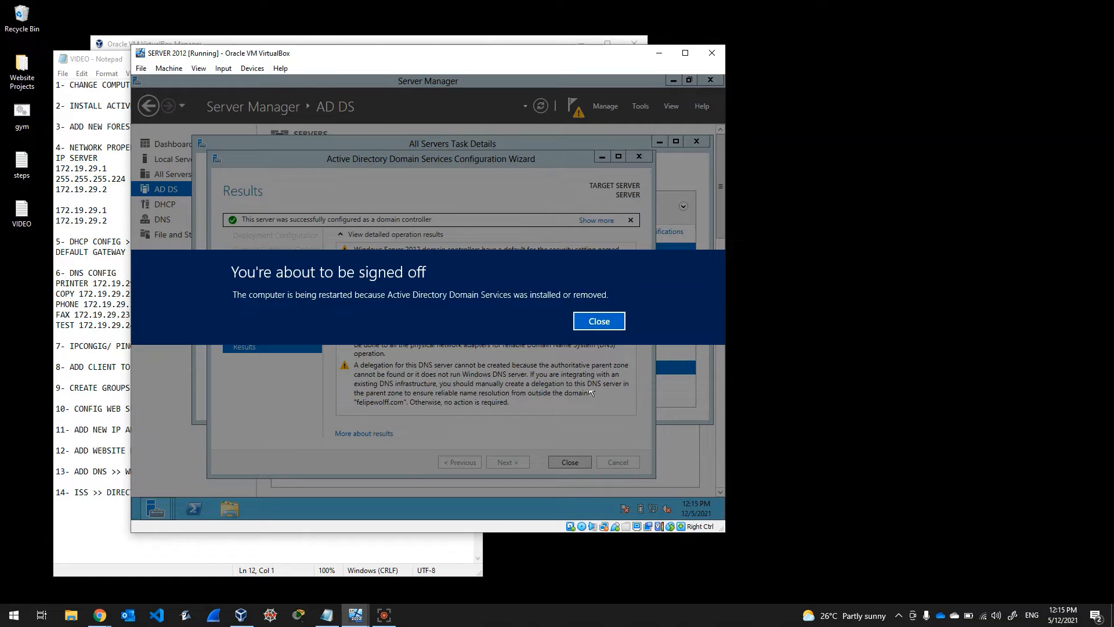
click(598, 322)
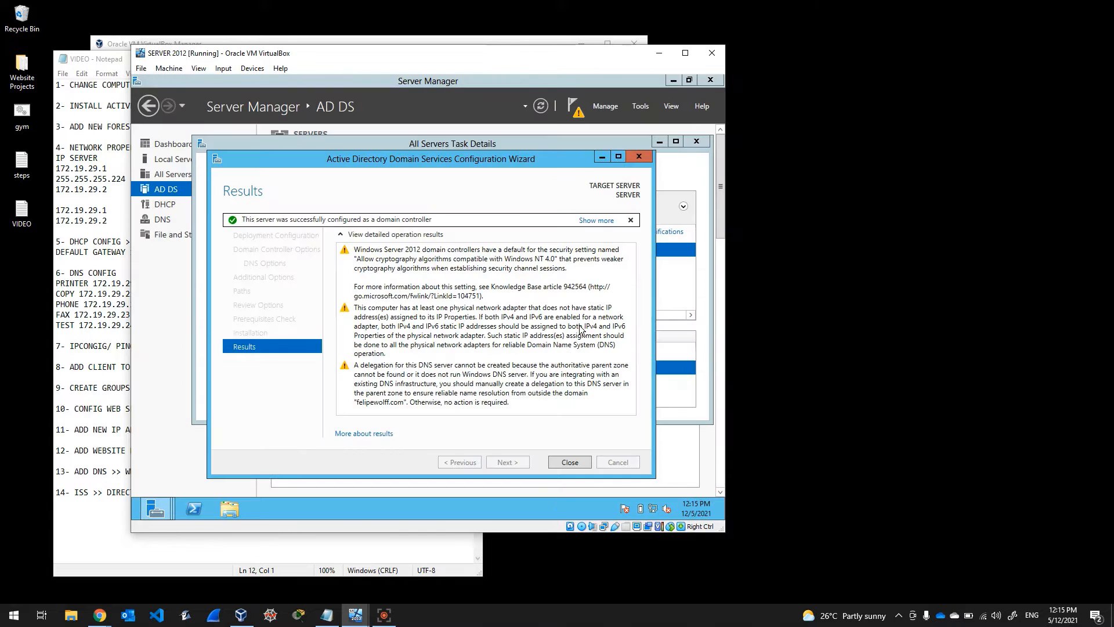
click(576, 464)
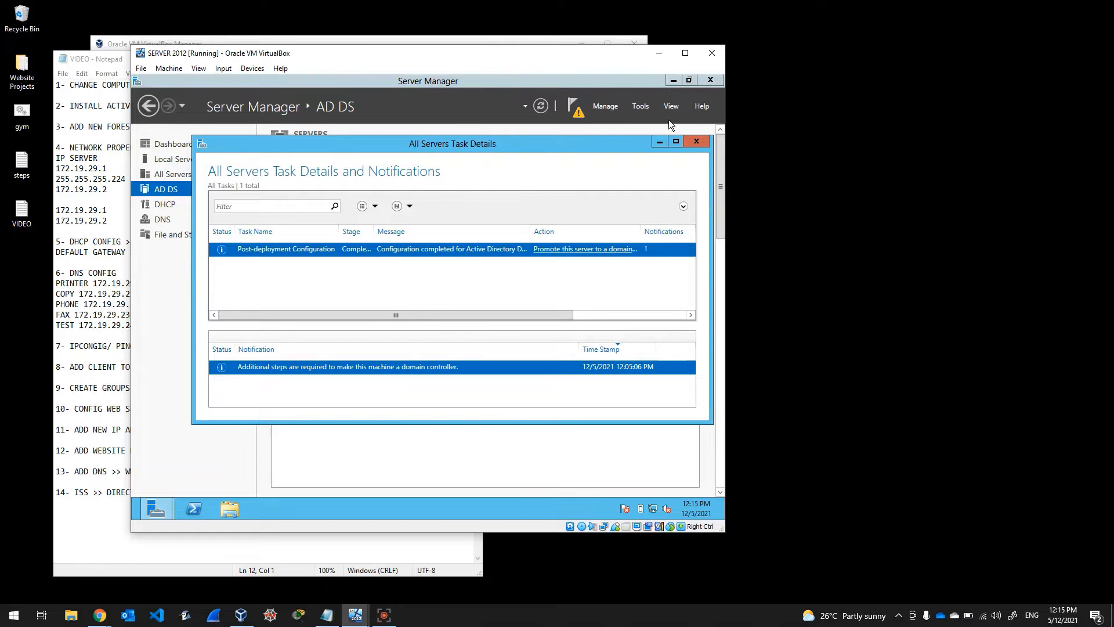
click(696, 142)
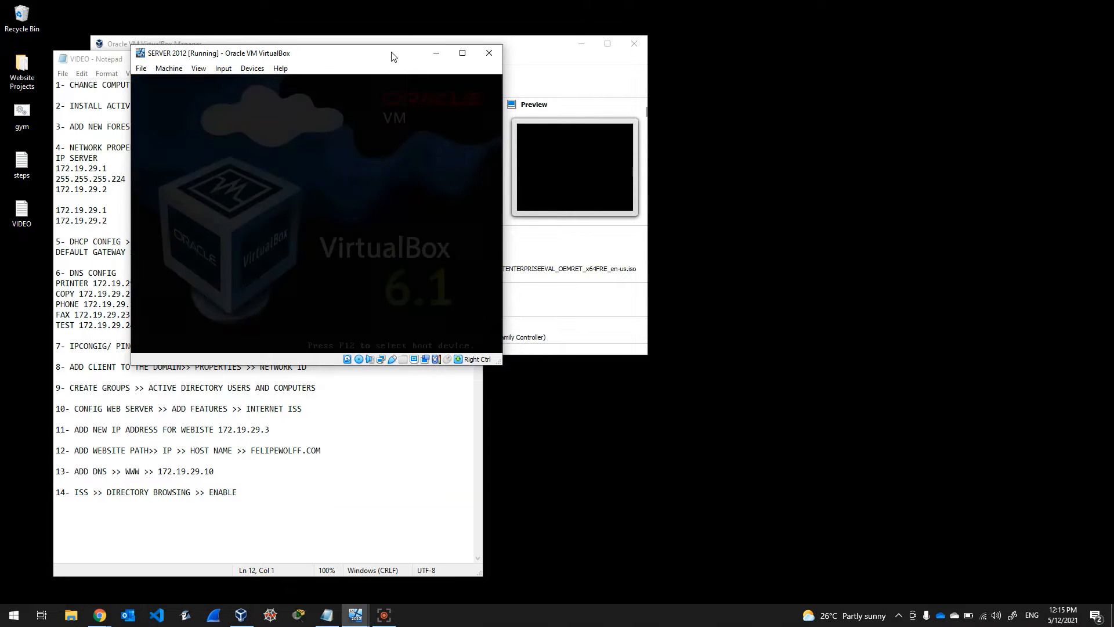
Step: Move the server VM aside and minimize the notes to reveal the full VirtualBox VM list
drag(392, 56, 522, 77)
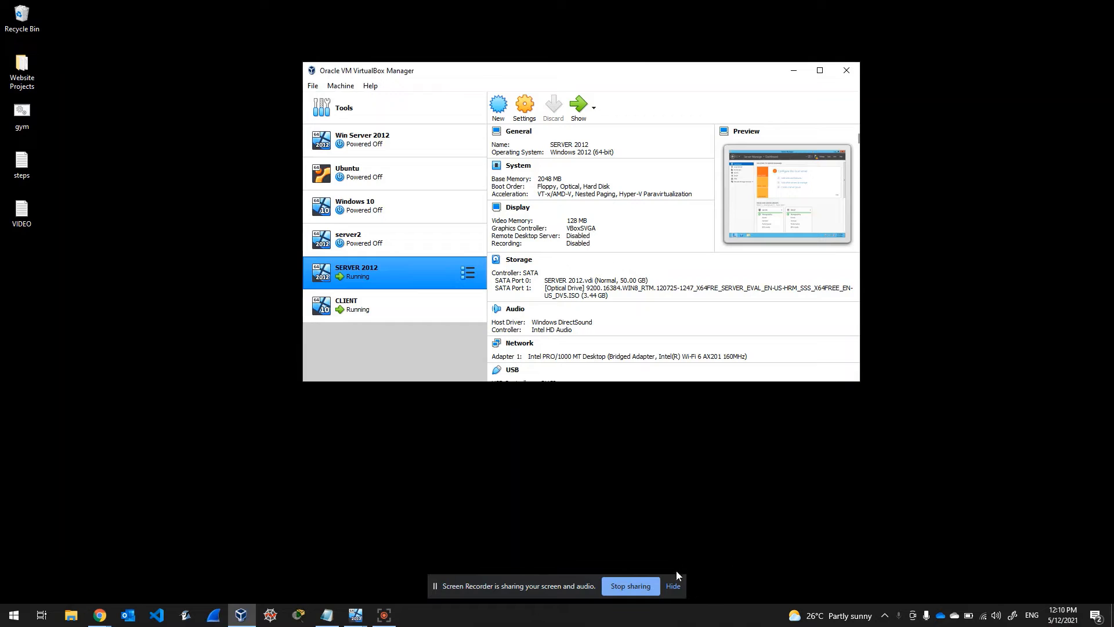
click(673, 585)
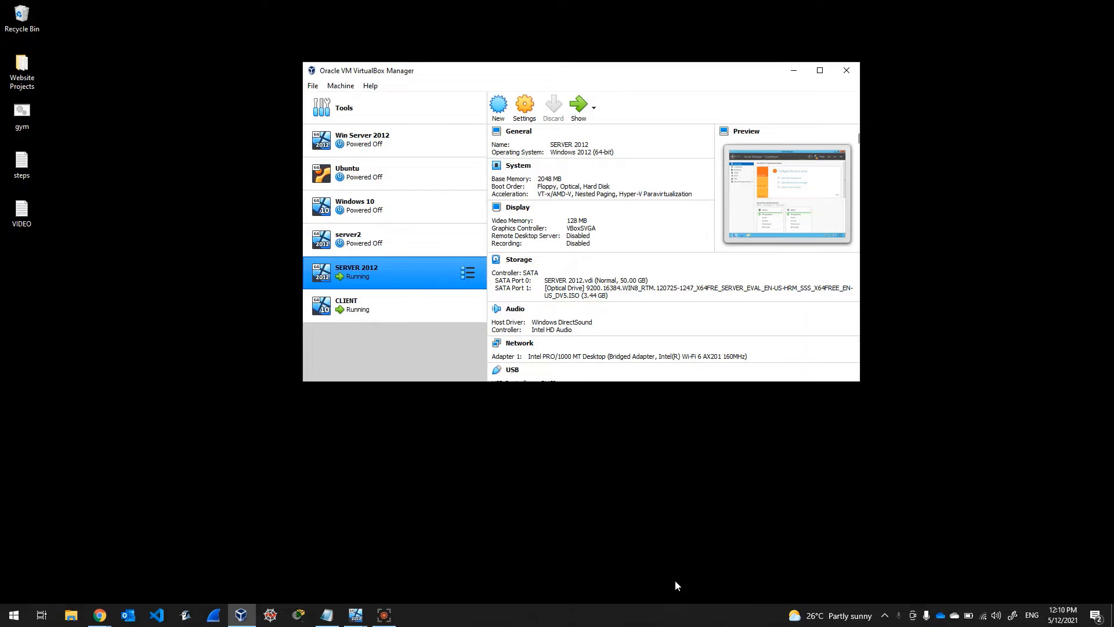
click(328, 615)
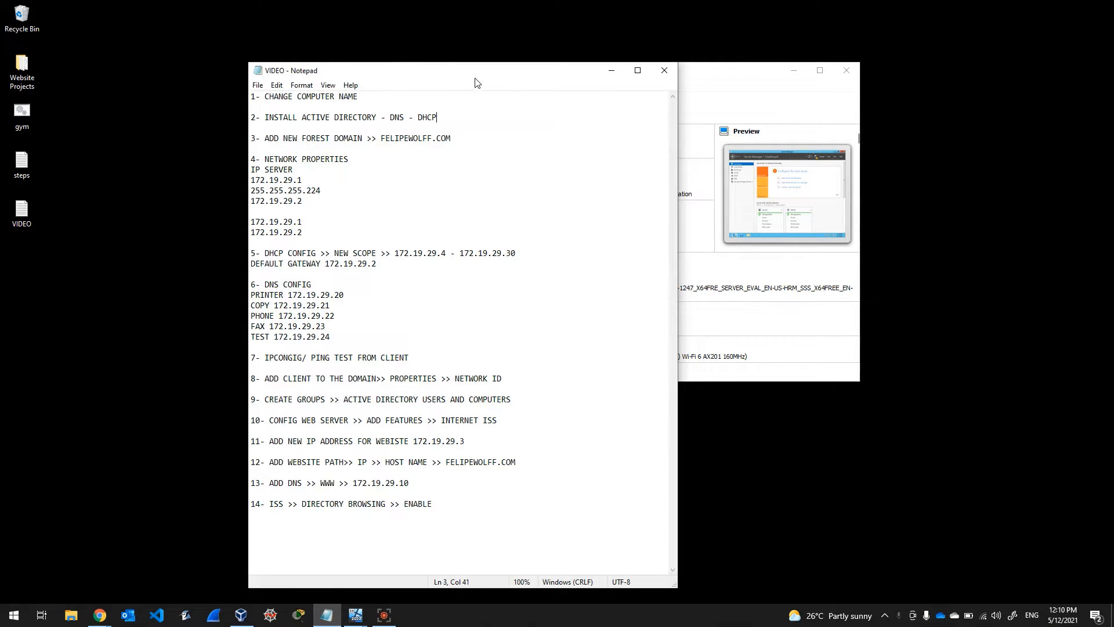
drag(463, 73, 268, 62)
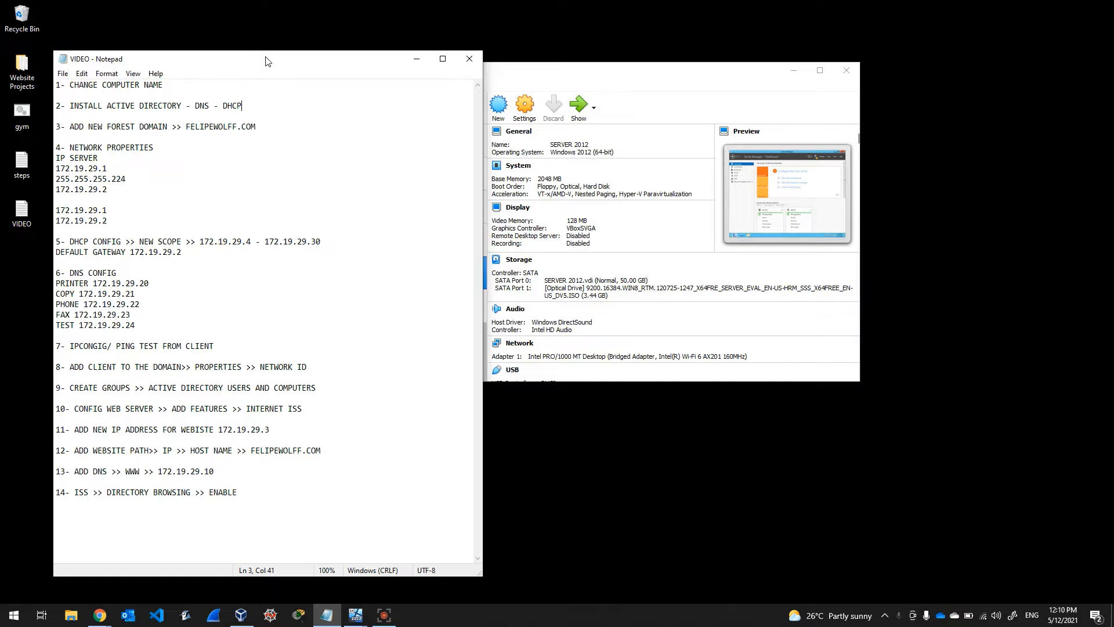
click(417, 60)
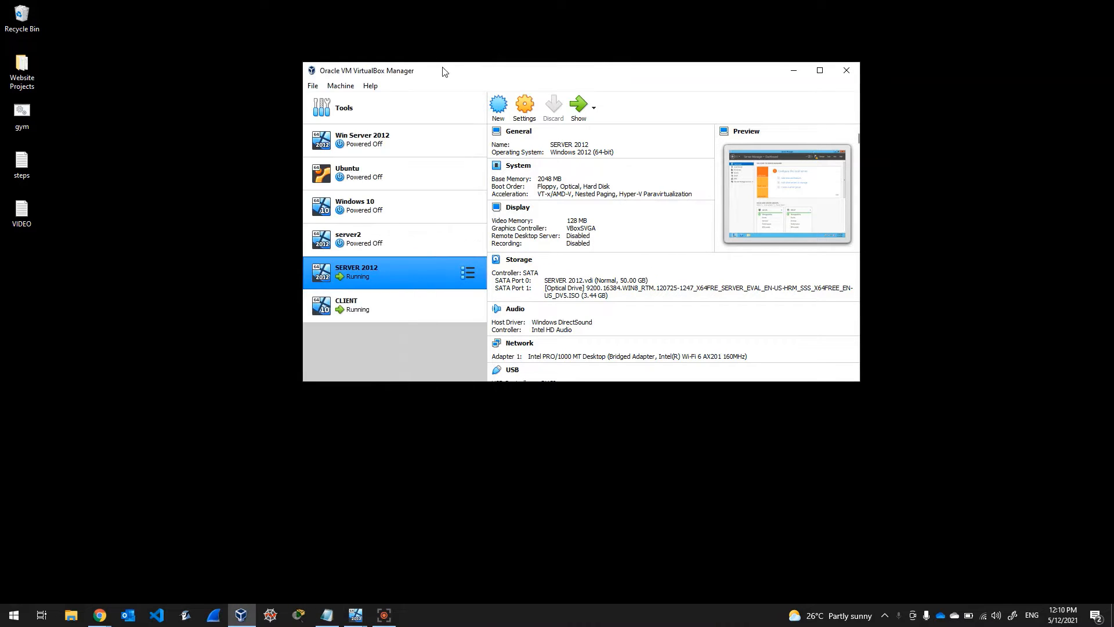
drag(456, 76, 362, 68)
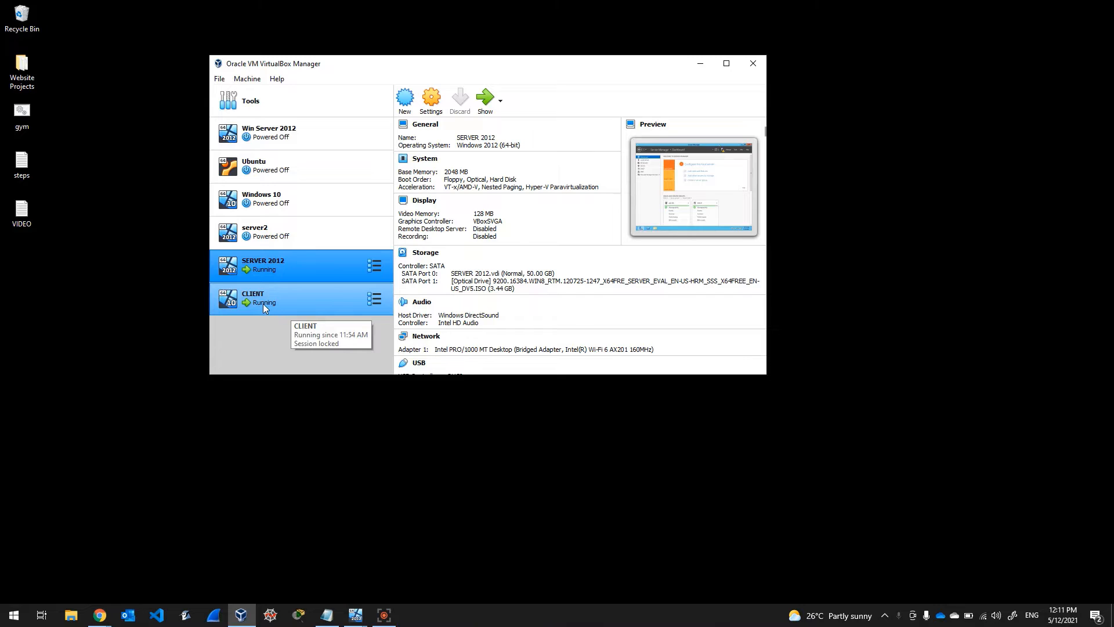
click(282, 300)
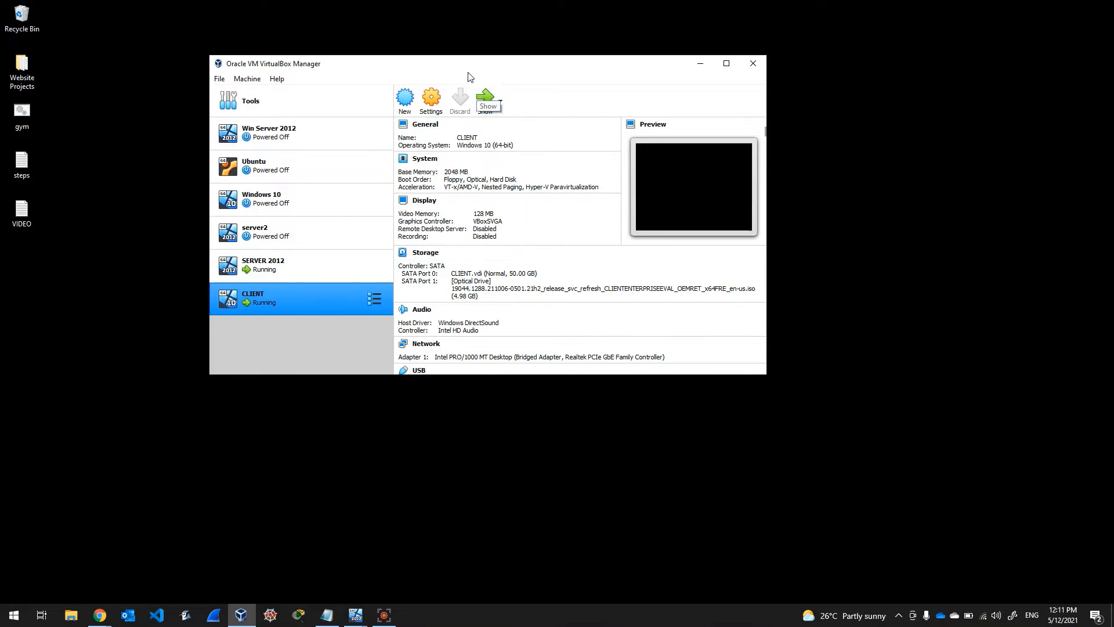
drag(467, 70, 417, 60)
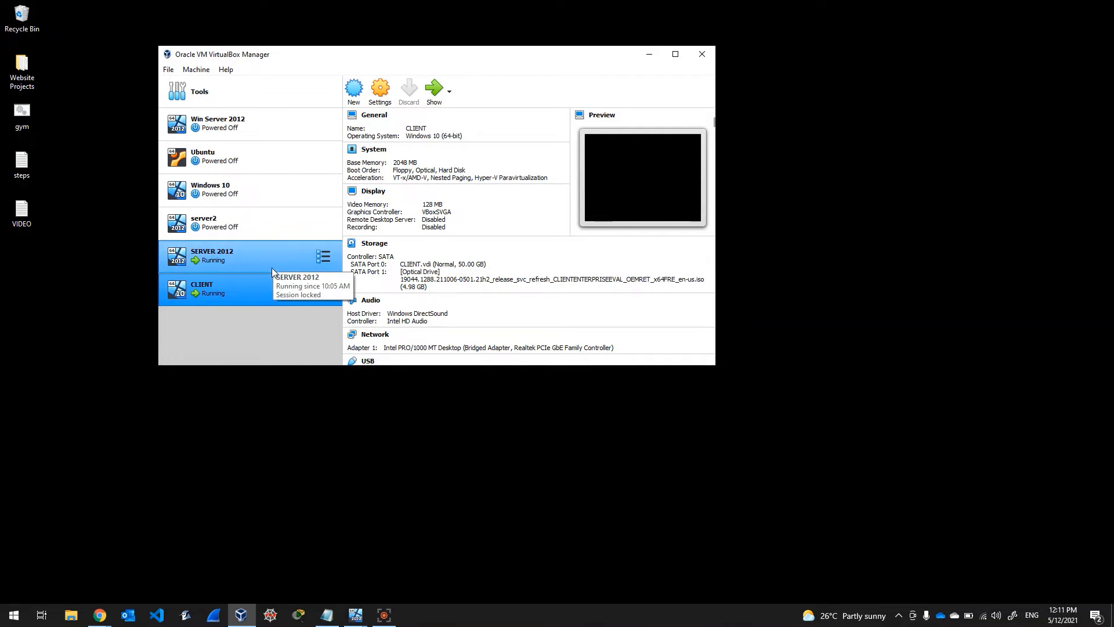
click(249, 246)
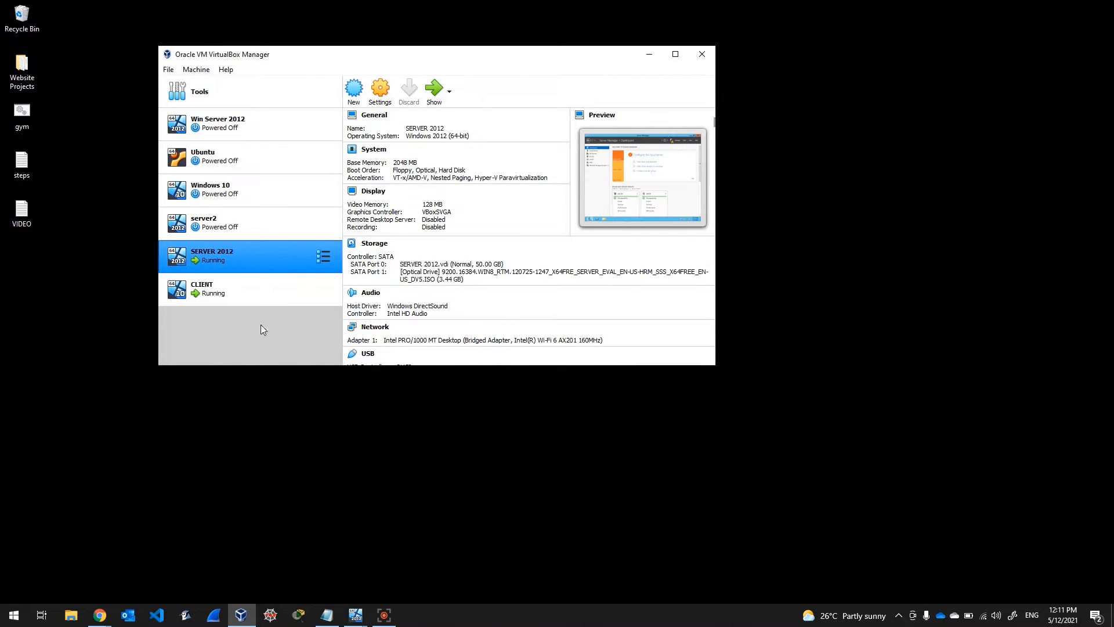
click(380, 96)
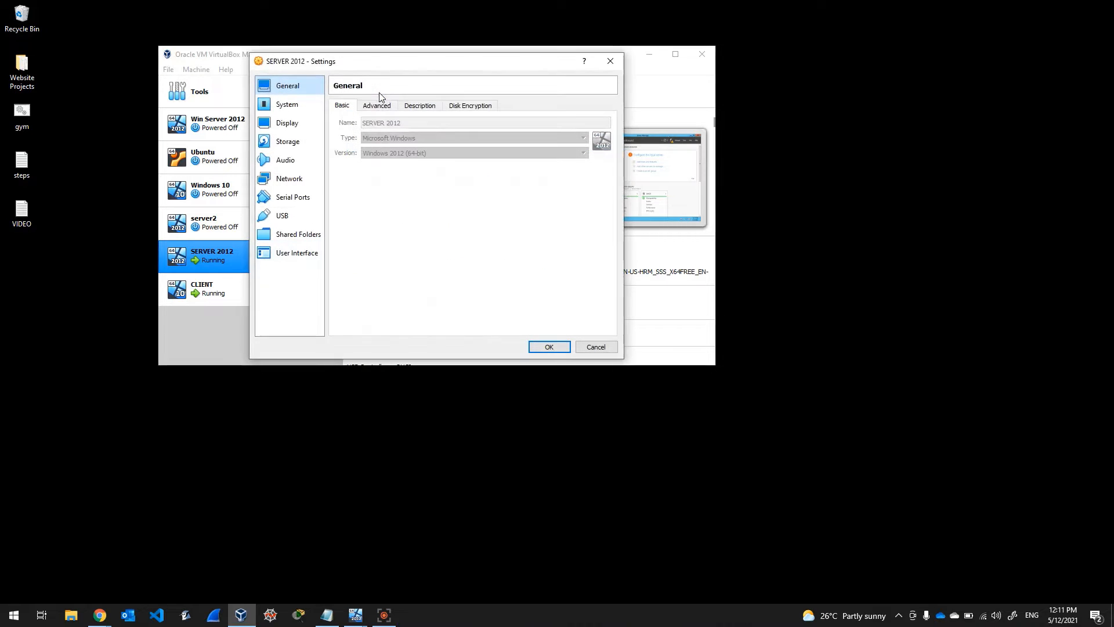
click(293, 179)
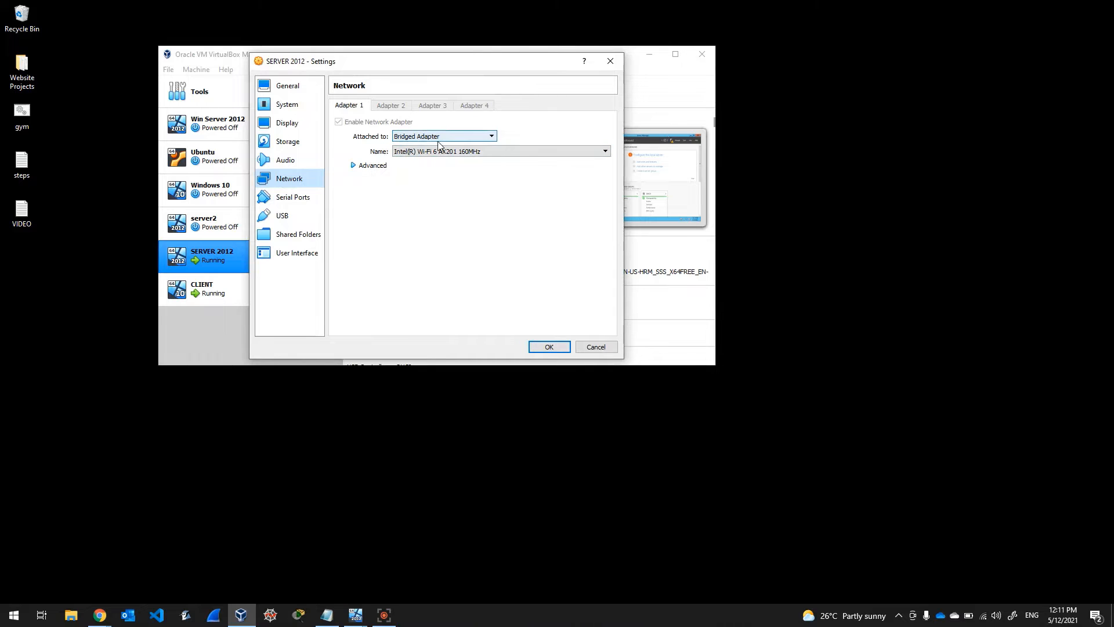
click(610, 60)
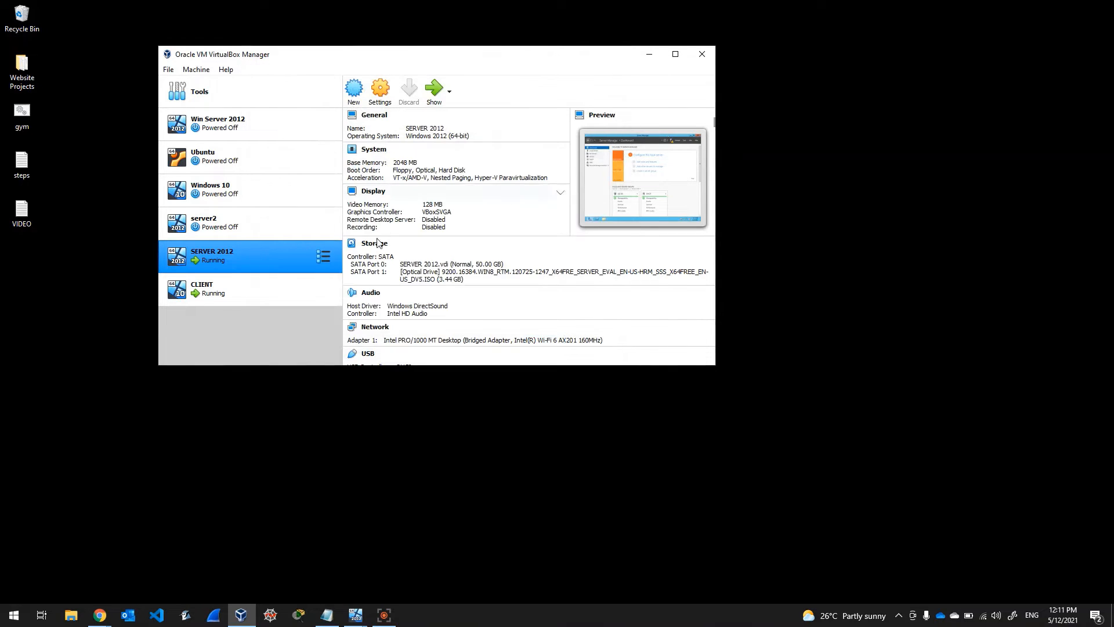
click(232, 297)
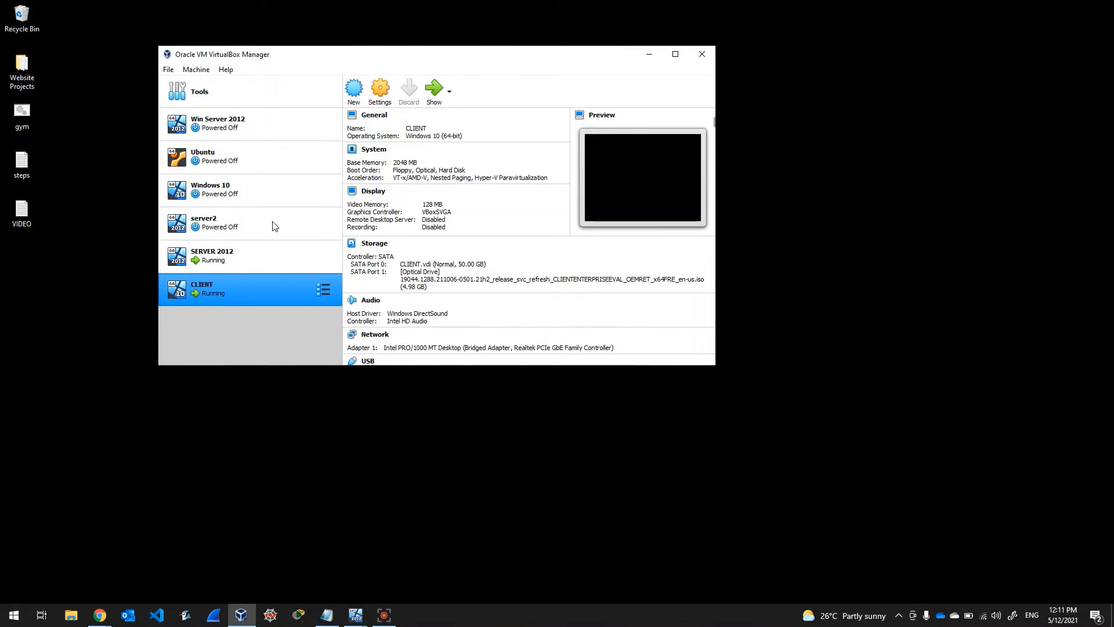
click(385, 98)
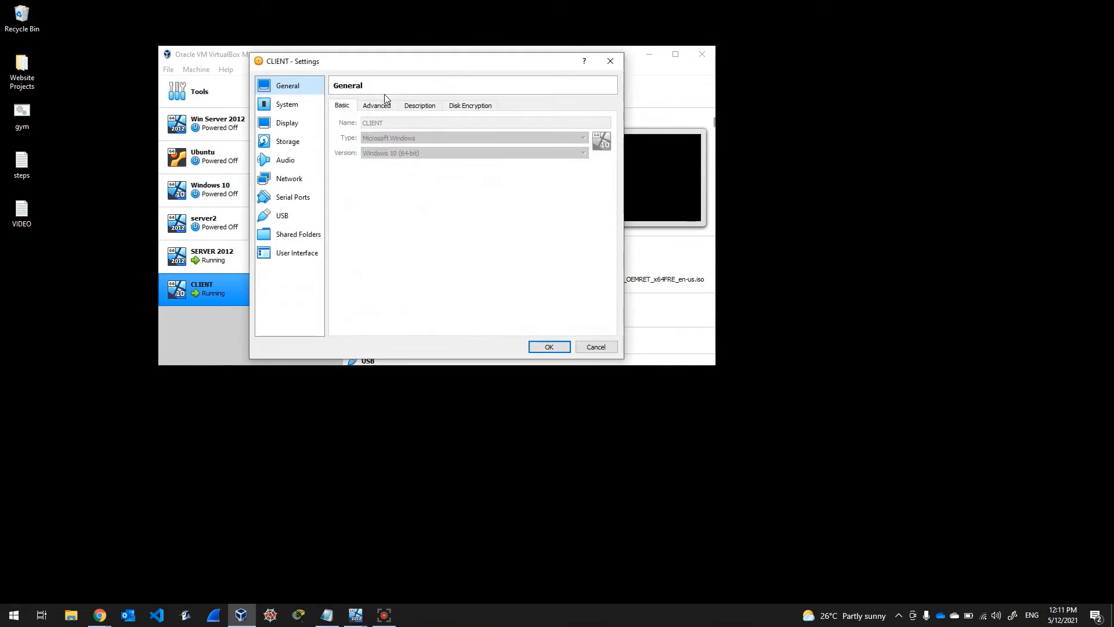
click(290, 179)
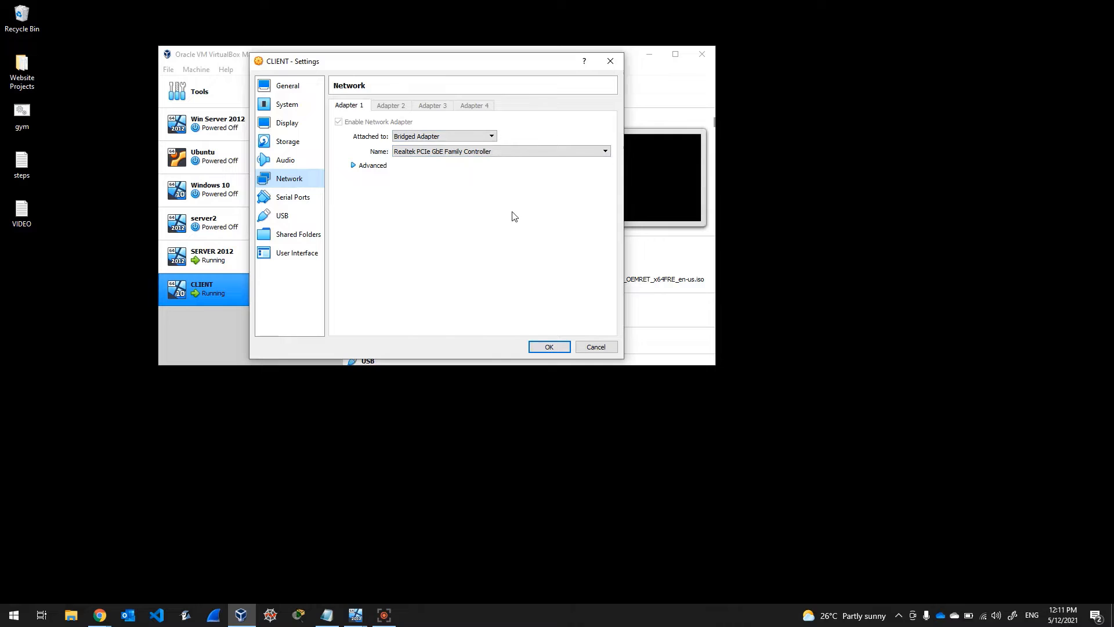
click(613, 61)
drag(578, 65, 489, 56)
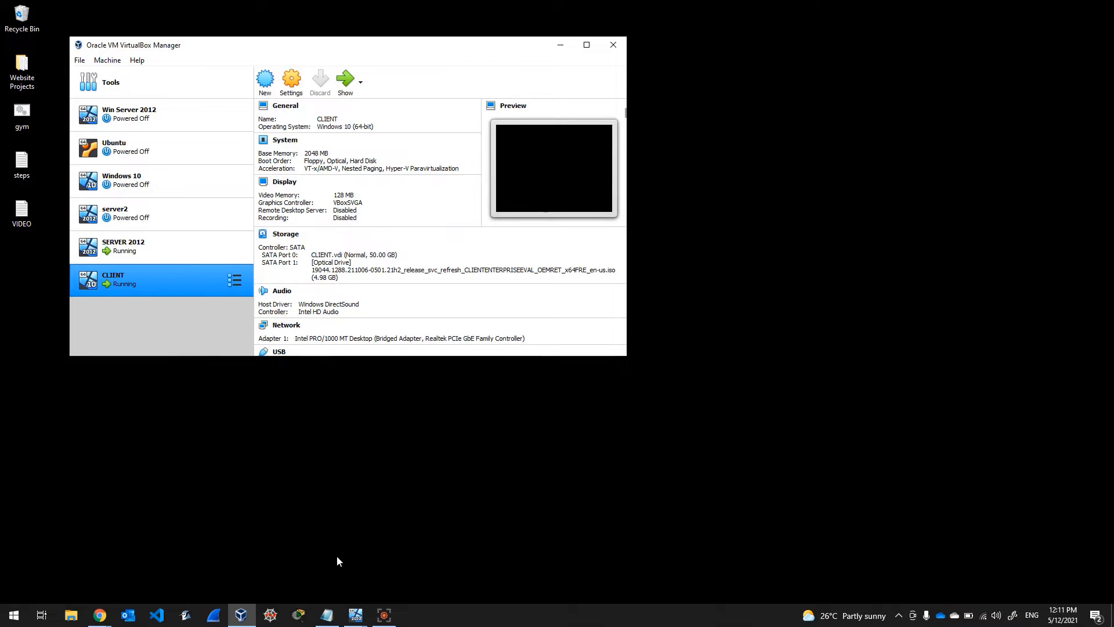
drag(497, 52, 519, 50)
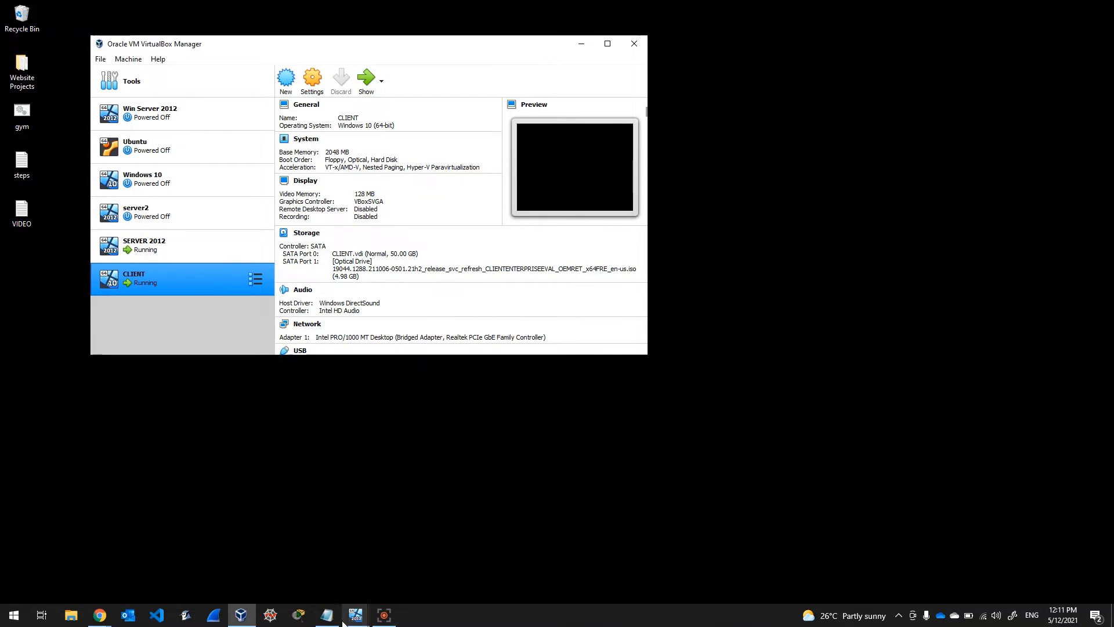
Step: Bring the restarted SERVER 2012 VM forward and start the Add Roles and Features wizard
mouse_move(355, 612)
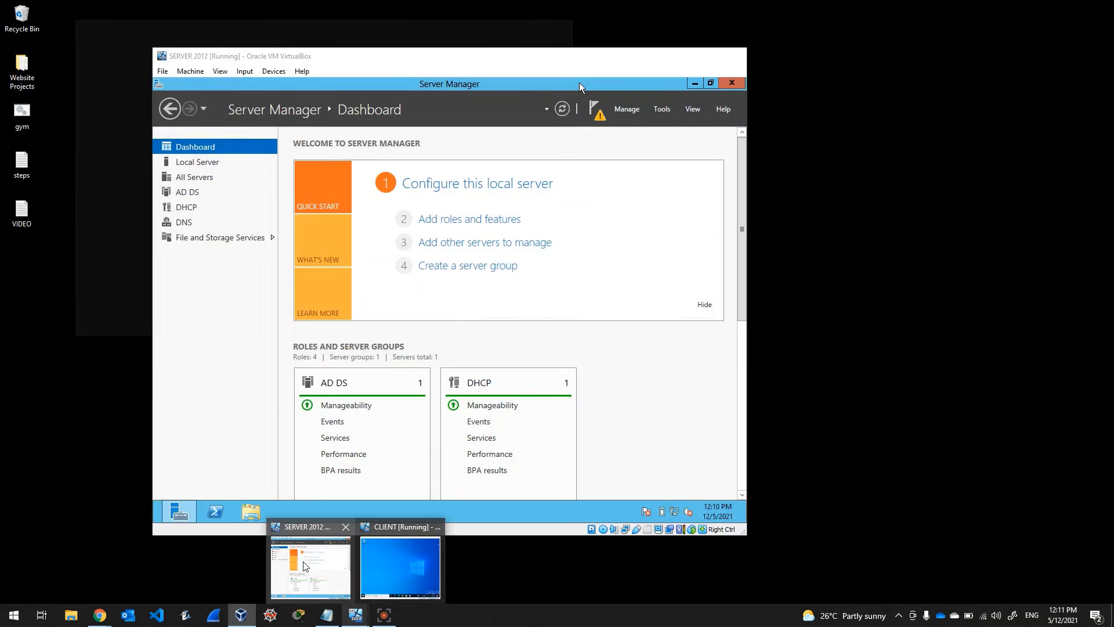
click(304, 562)
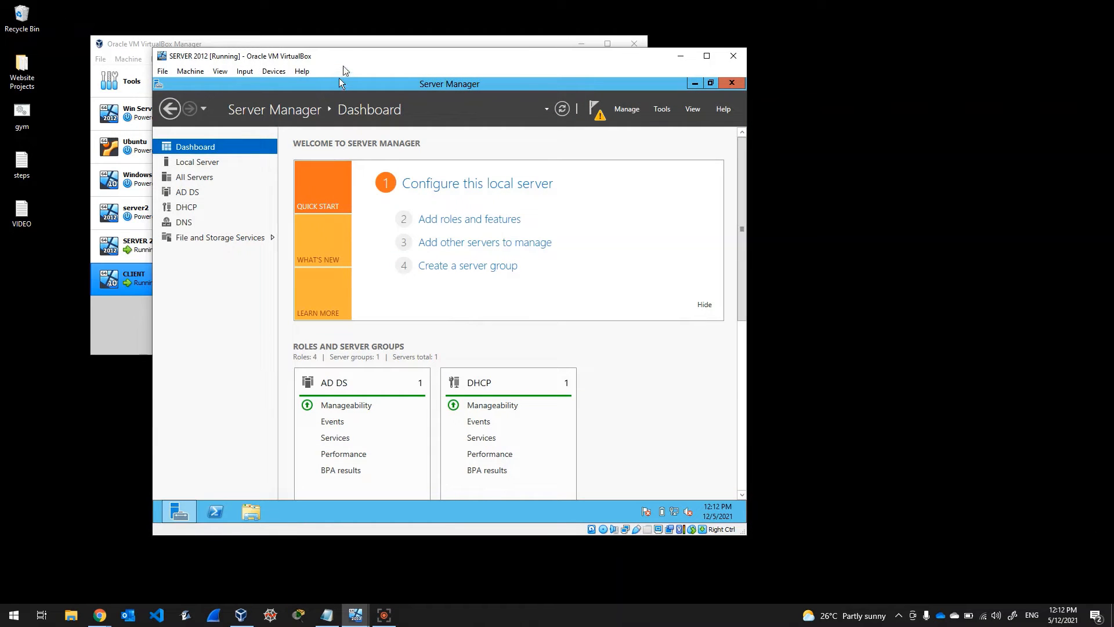
drag(350, 57, 328, 54)
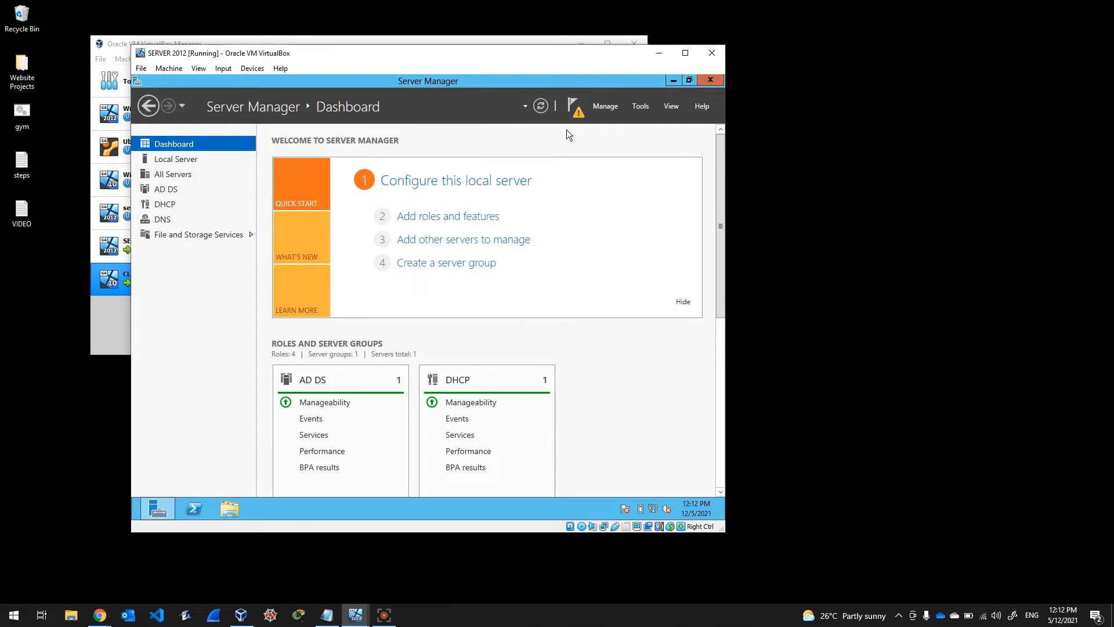
click(606, 107)
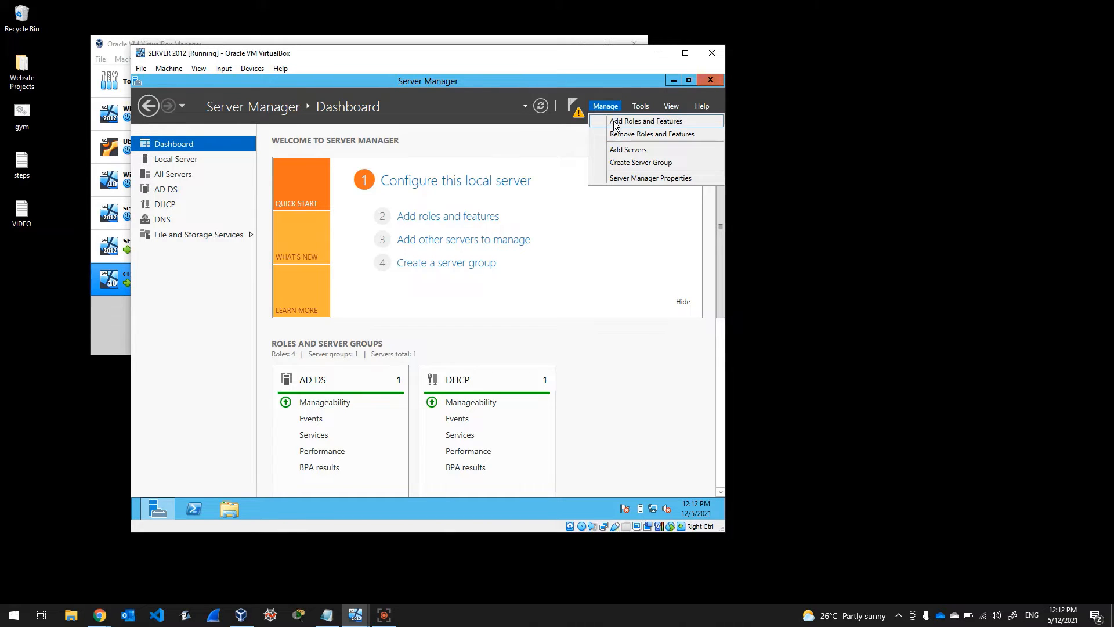
click(615, 121)
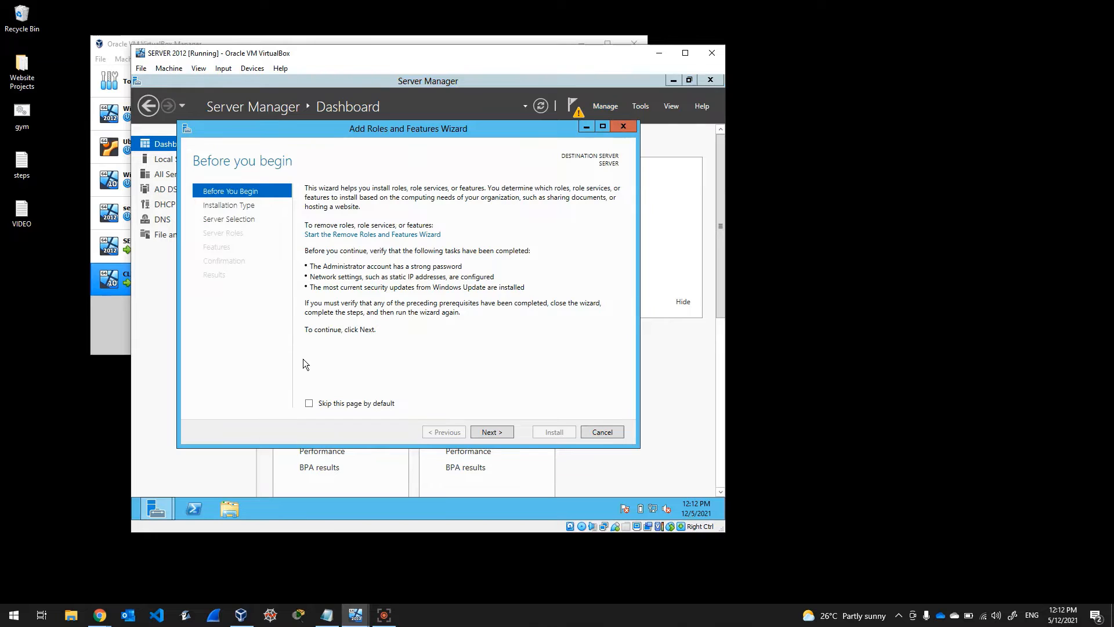
Step: Step through to Server Roles to check installed roles, then cancel without changes
click(498, 433)
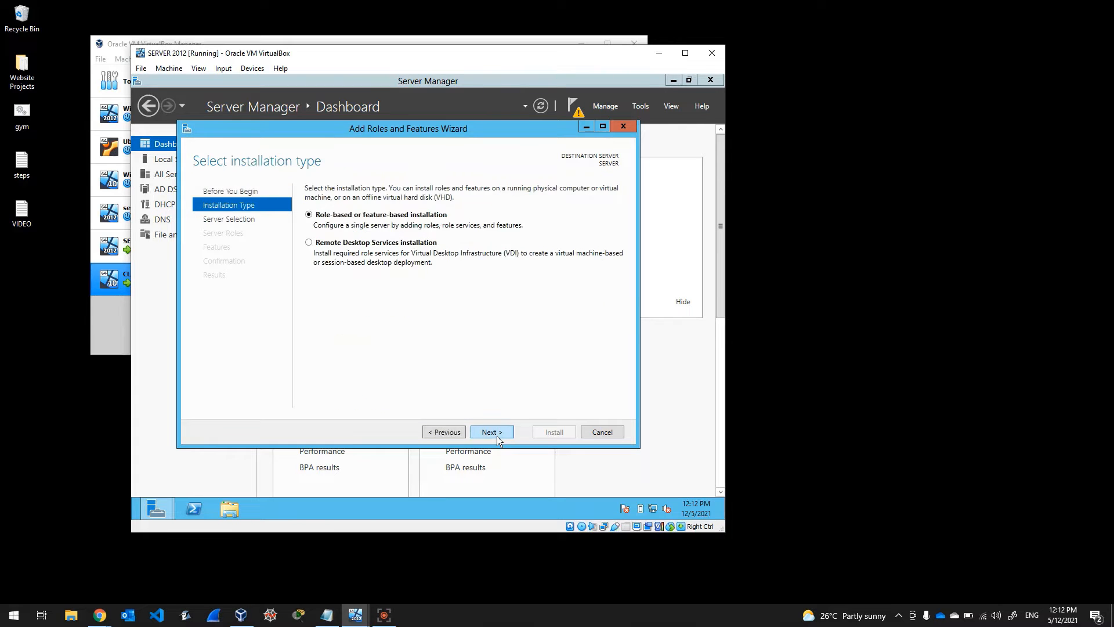
click(497, 437)
click(497, 436)
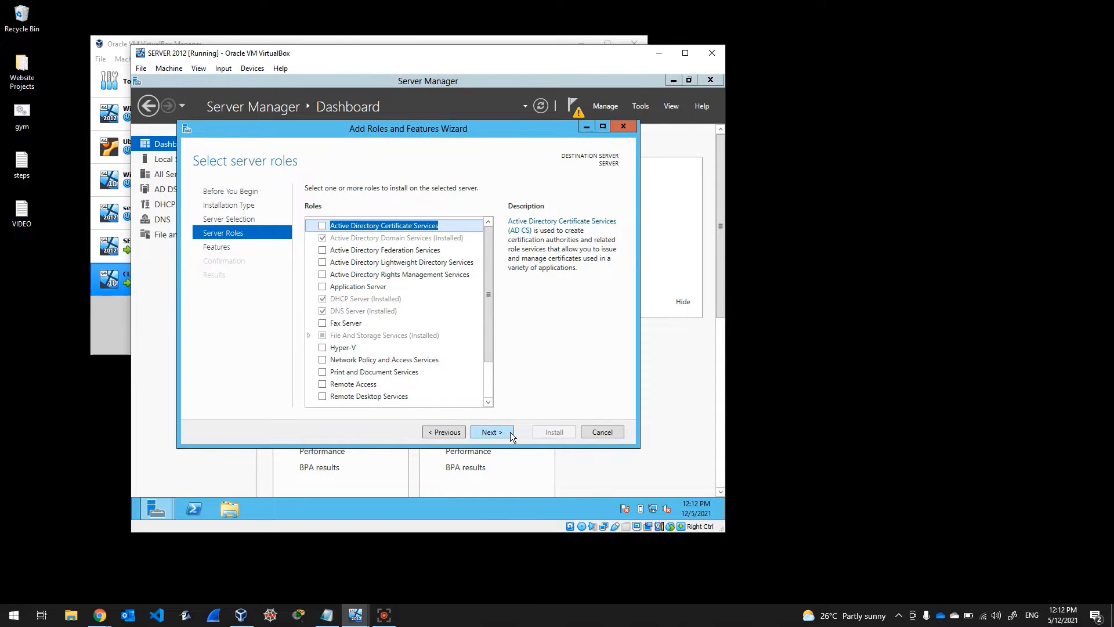
click(603, 434)
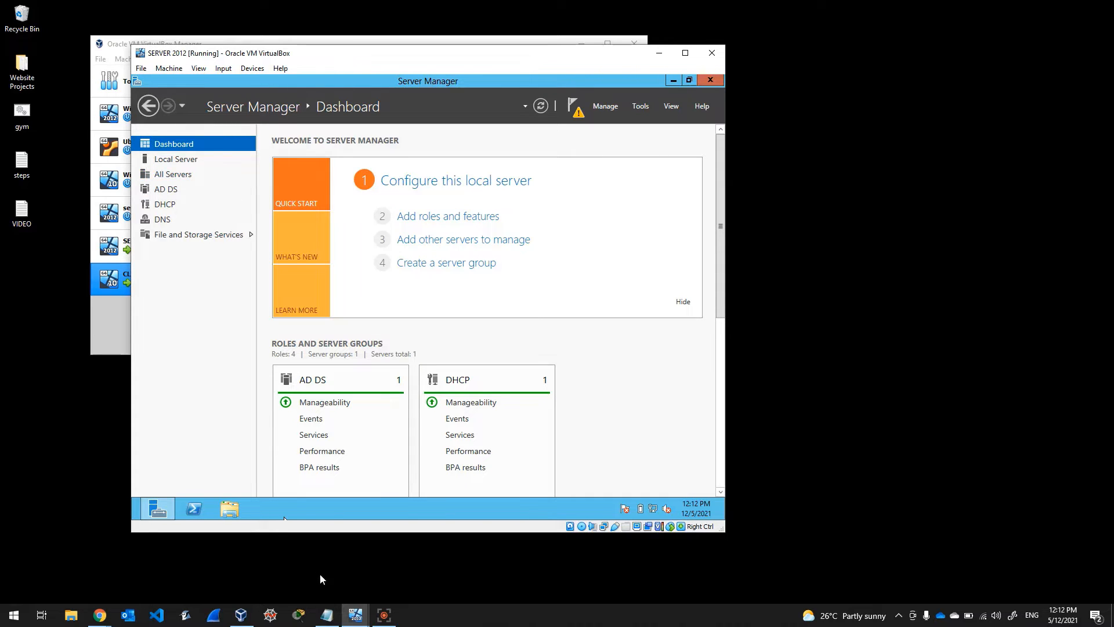
Step: Check the notes, then from the AD DS warning details launch 'Promote this server to a domain controller'
click(323, 615)
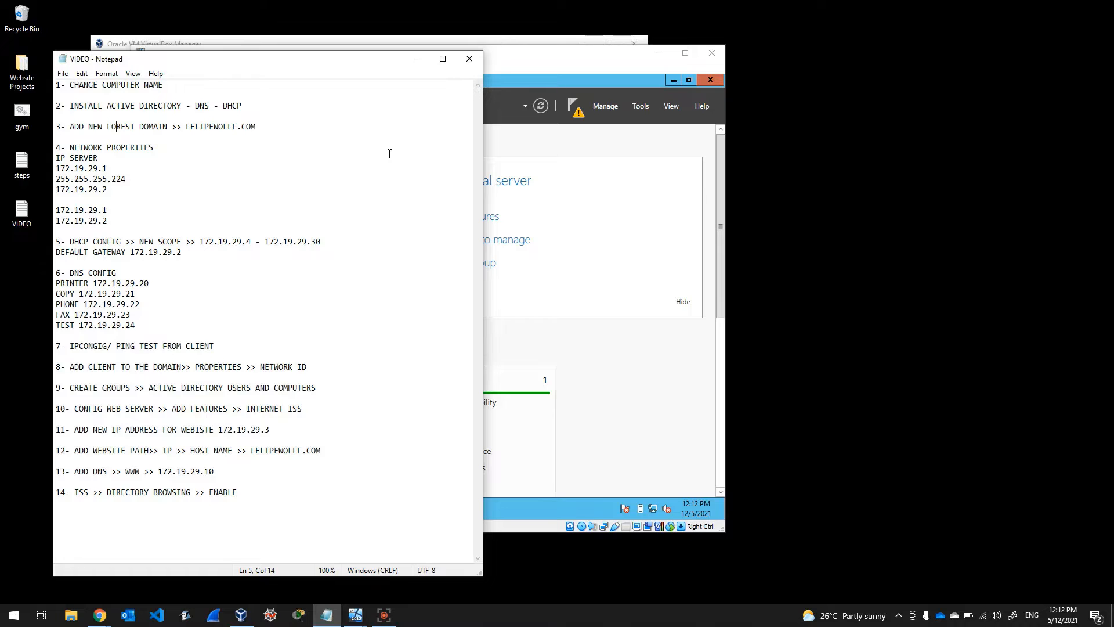
click(539, 64)
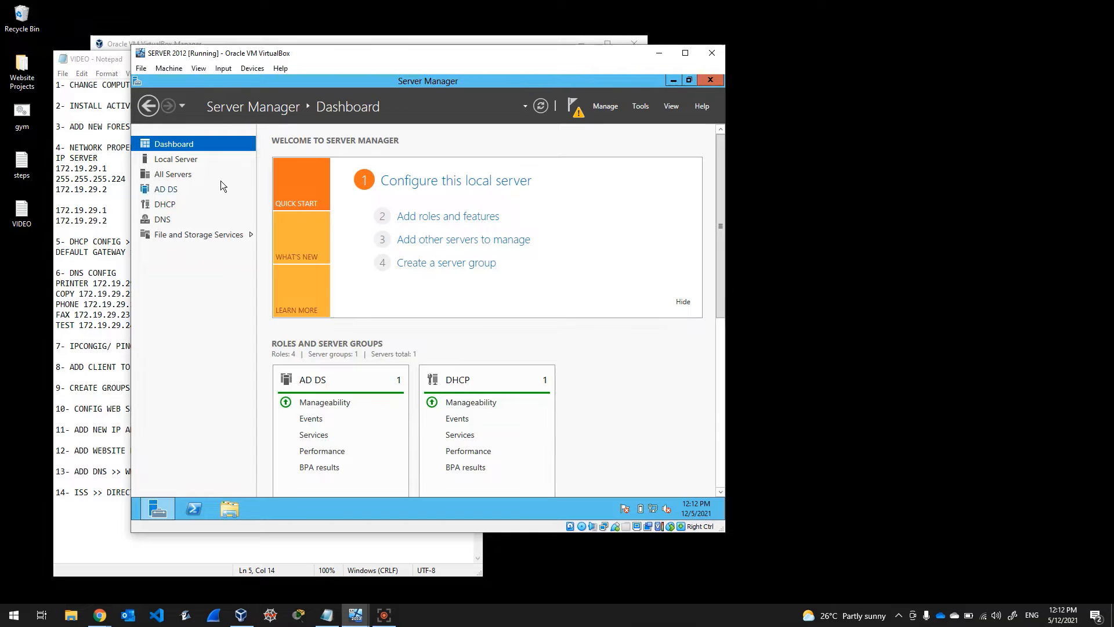
click(166, 190)
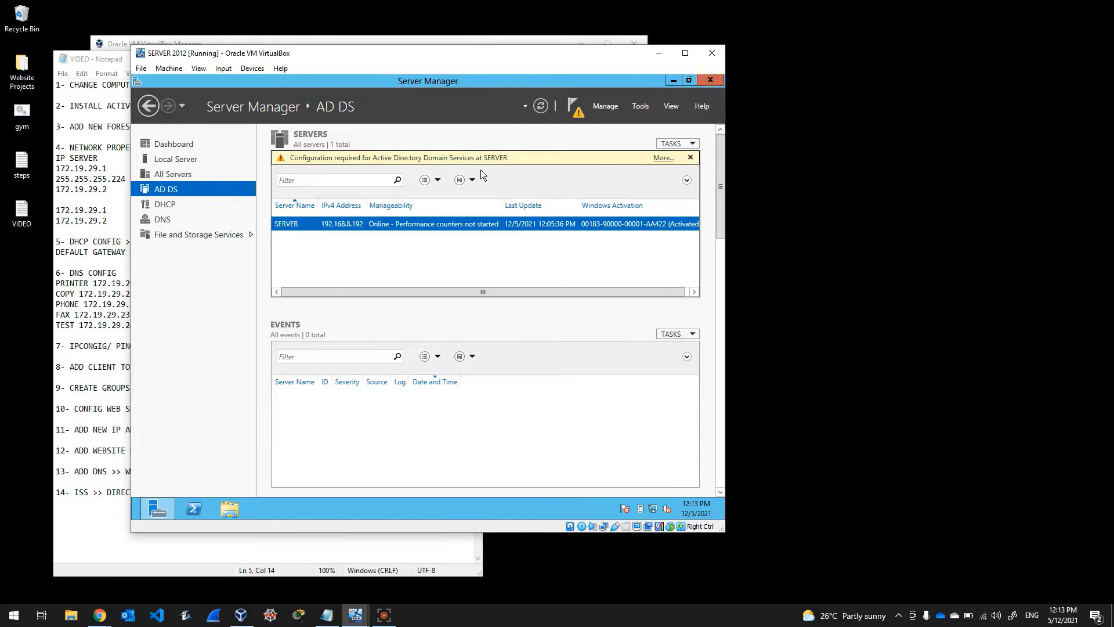
click(663, 159)
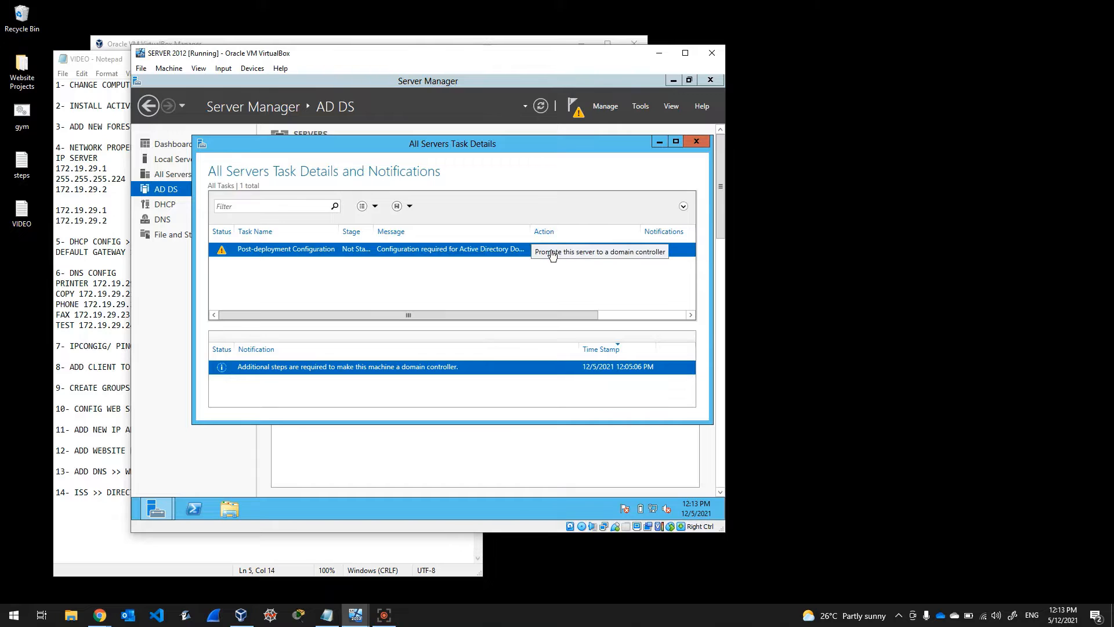
click(573, 254)
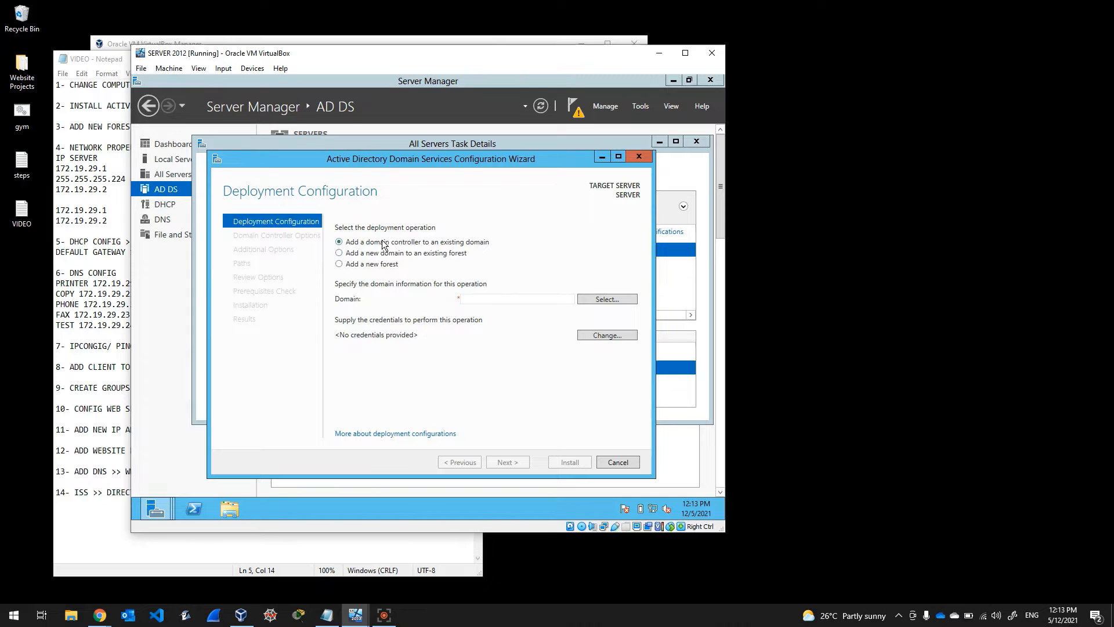
Step: Choose a new forest with root domain felipewolff.com and continue
click(340, 265)
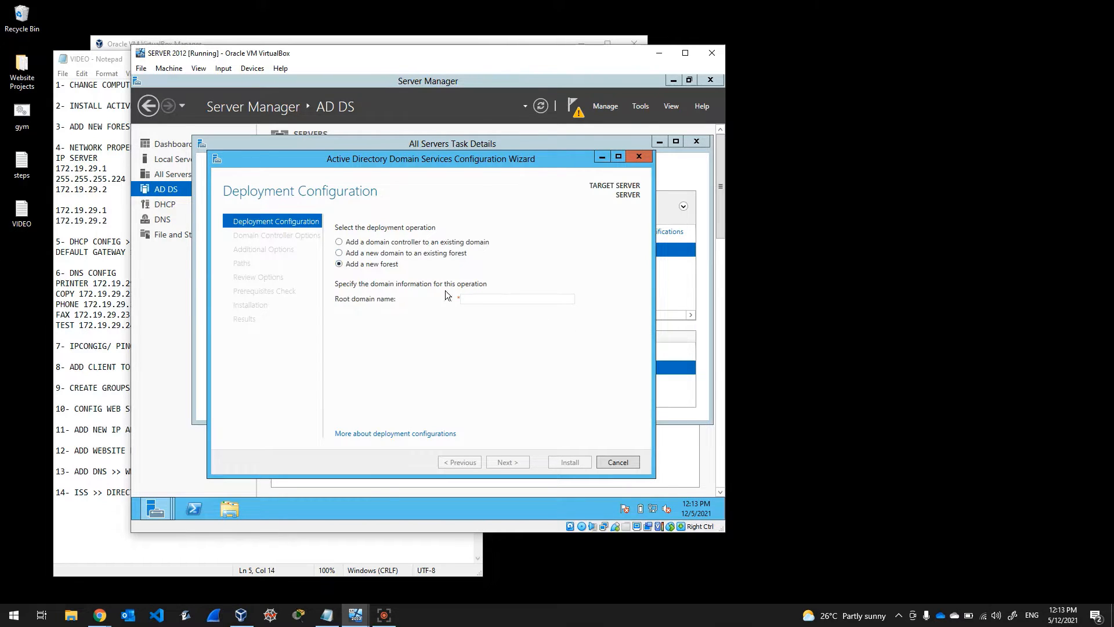
text(fel)
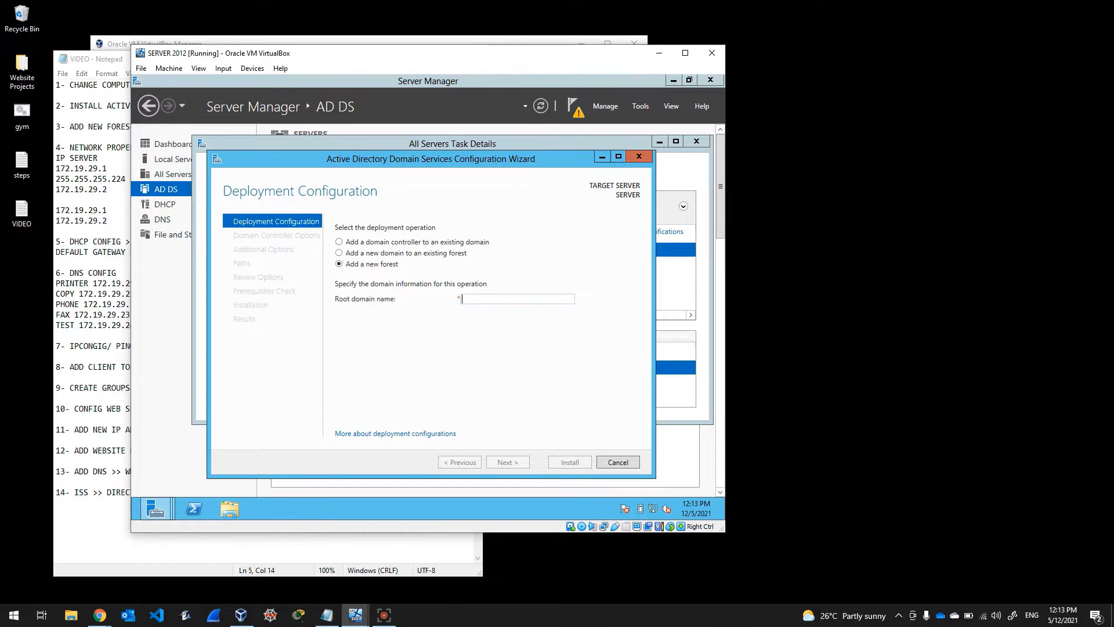
text(ipewo)
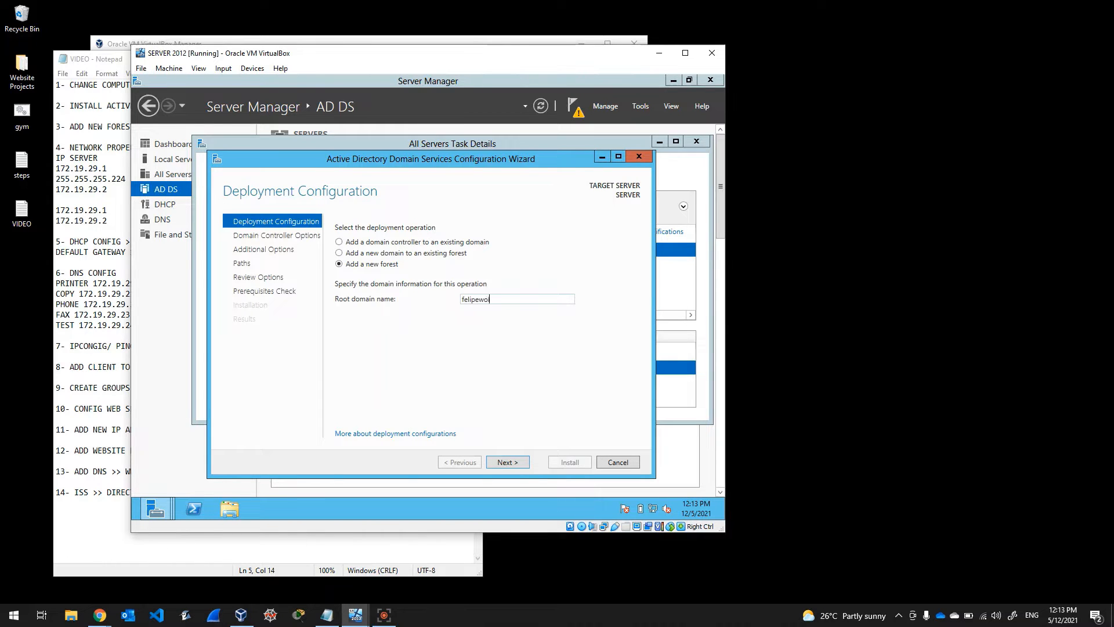
text(lff.com)
click(509, 460)
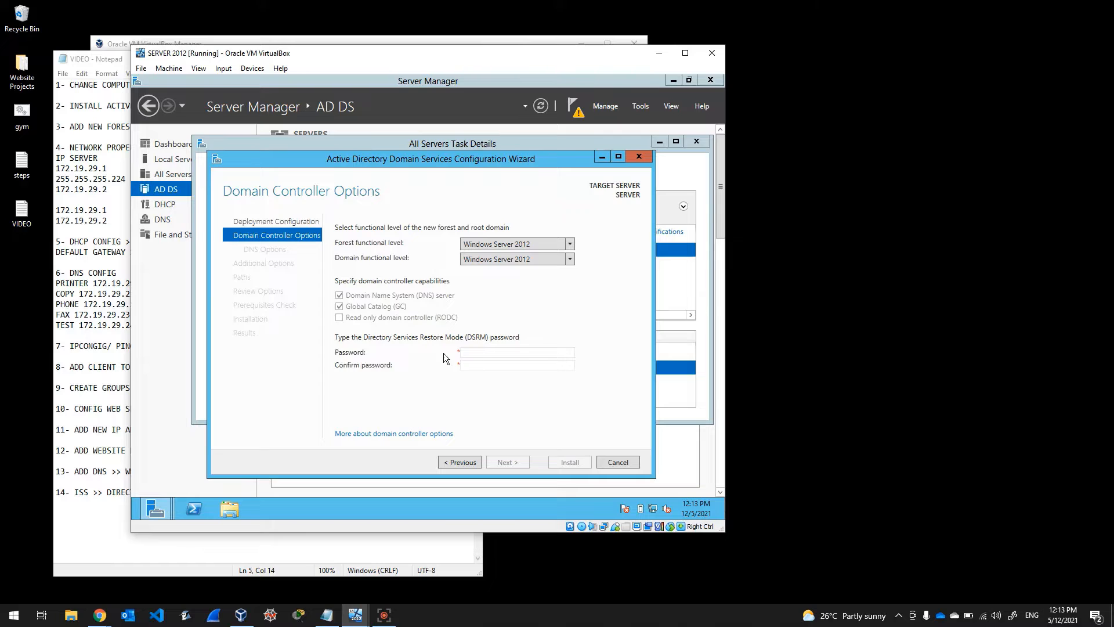
Step: Enter and confirm the DSRM password, then proceed to DNS Options
click(473, 352)
text(•••••••••)
key(Tab)
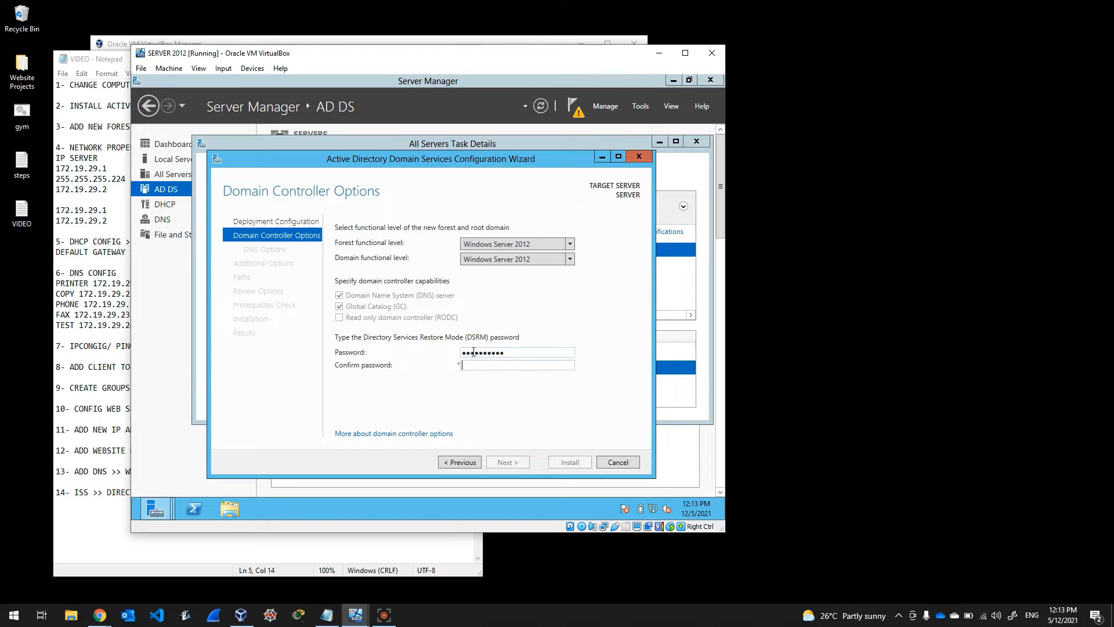
text(••••••••••)
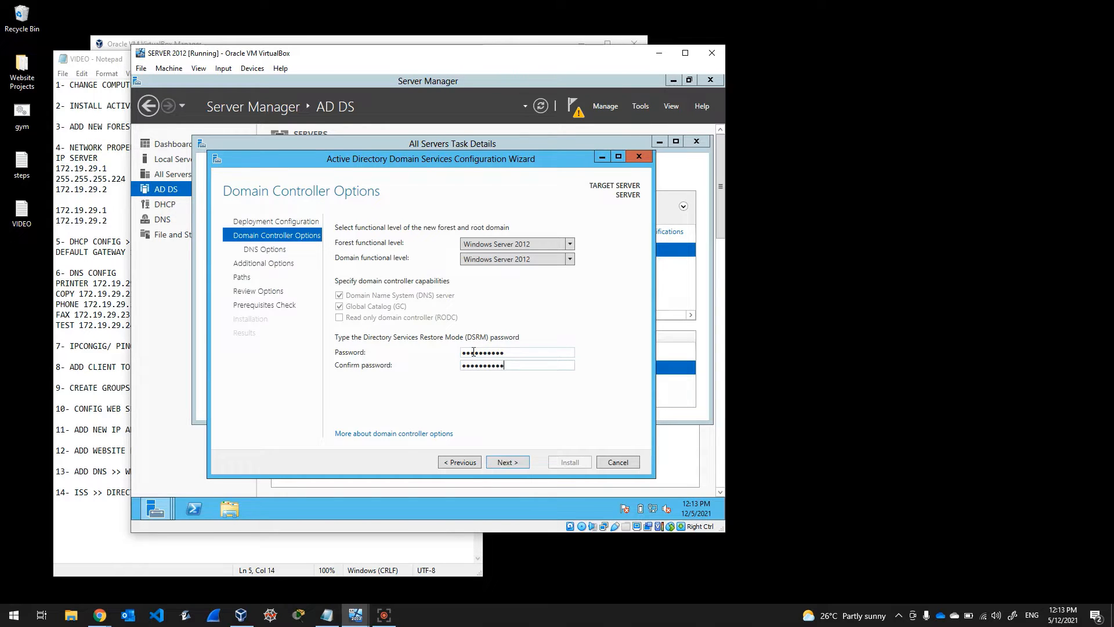
click(522, 465)
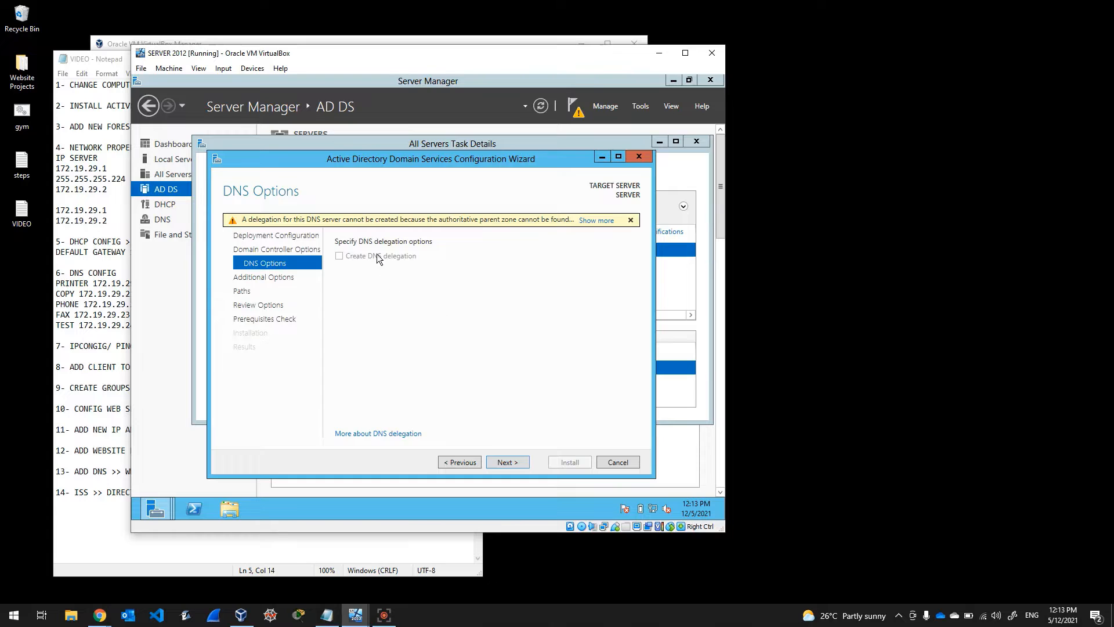
Step: Accept the default DNS options, NetBIOS name and folder paths, then start the domain controller installation
click(510, 464)
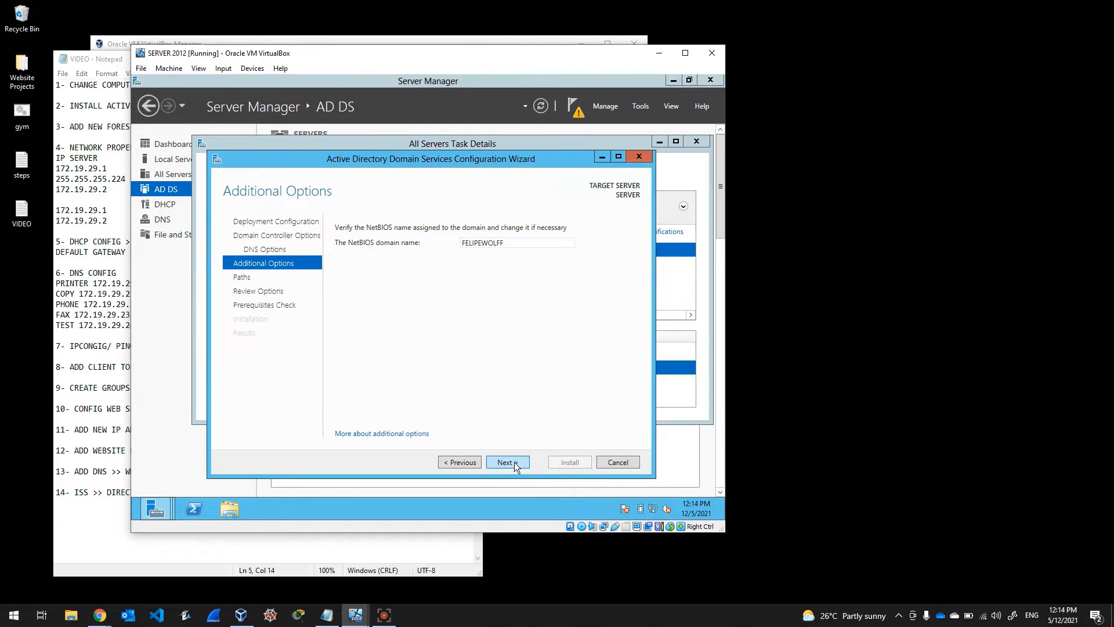
click(514, 463)
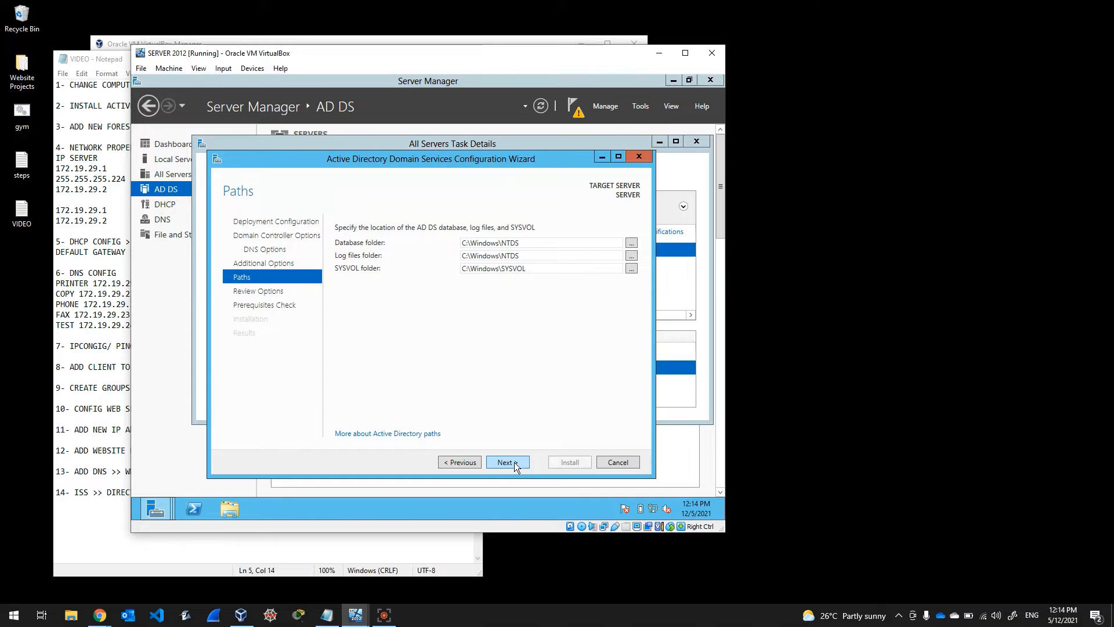
click(505, 462)
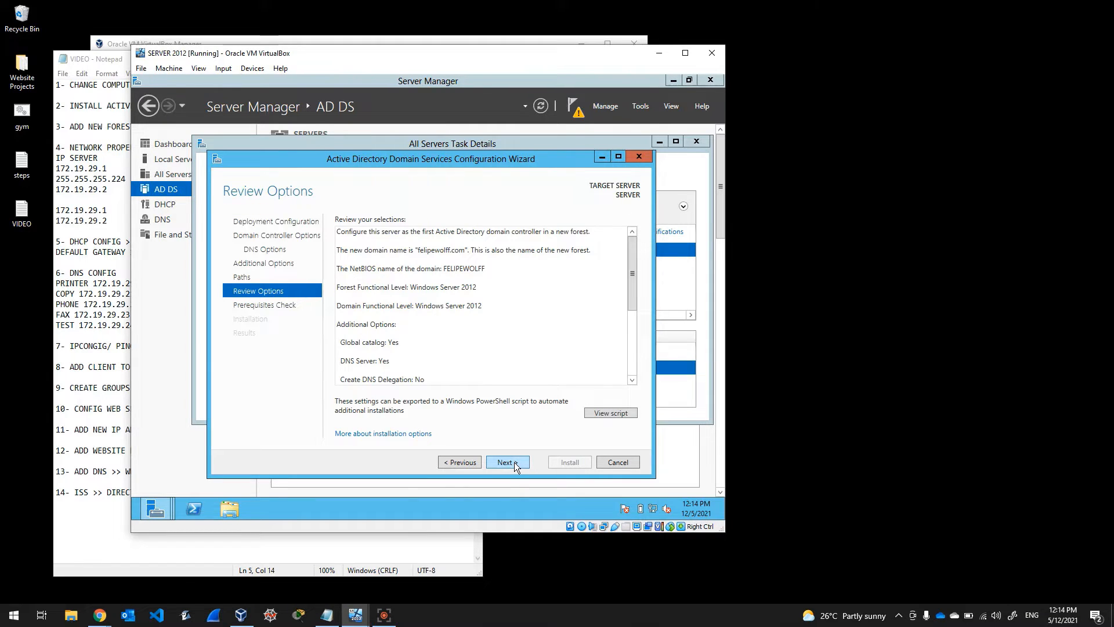
click(515, 462)
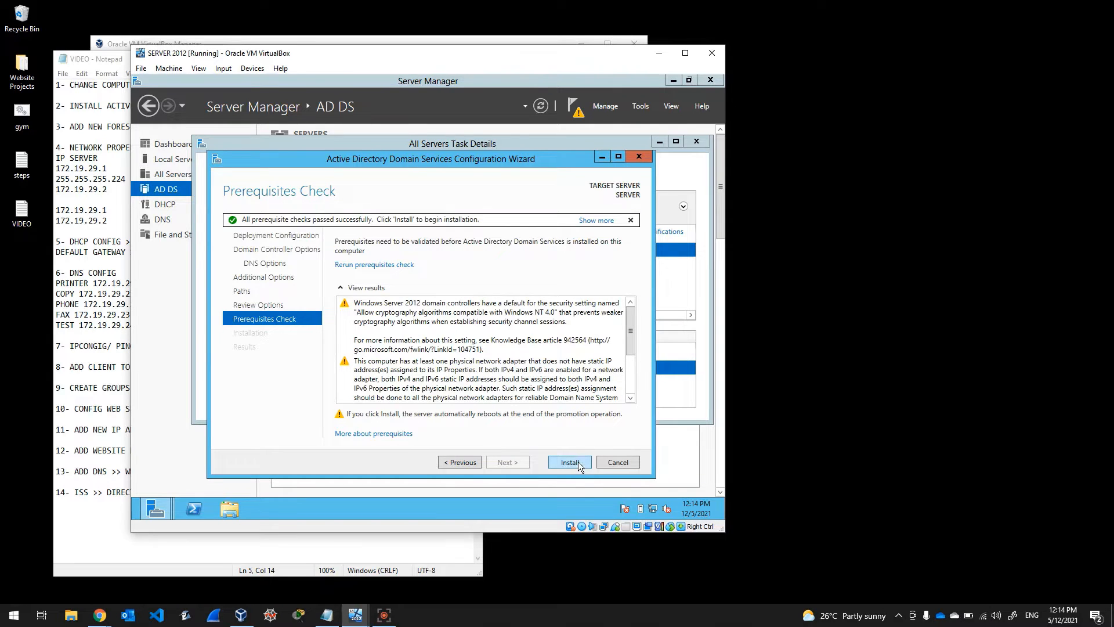
click(584, 461)
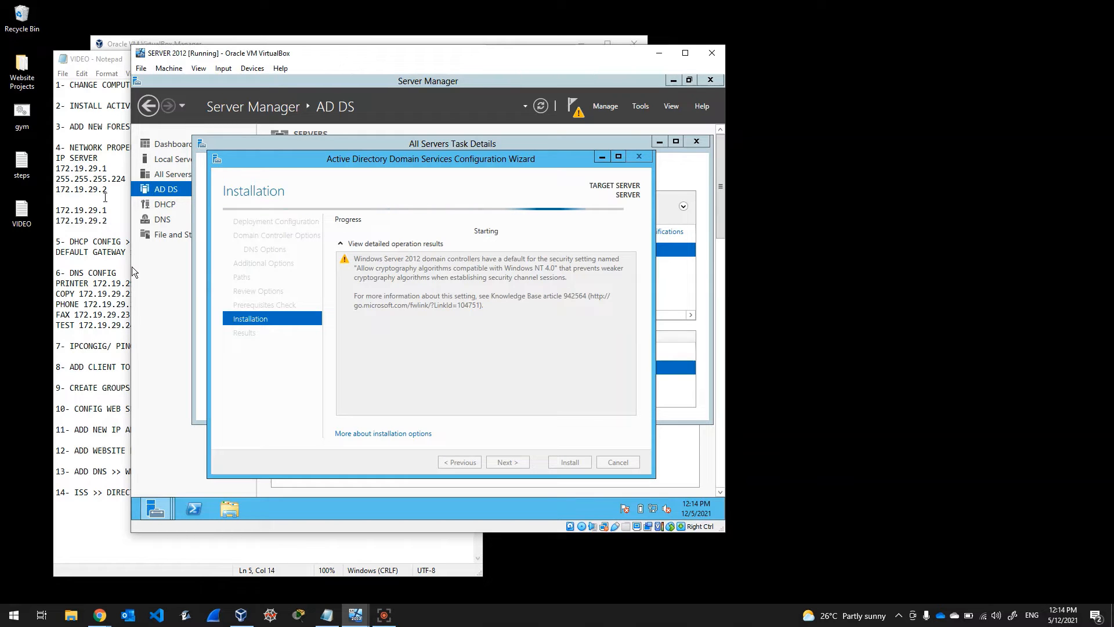
Step: Dismiss the sign-off notice and close the finished wizard and task details while the server reboots
click(107, 197)
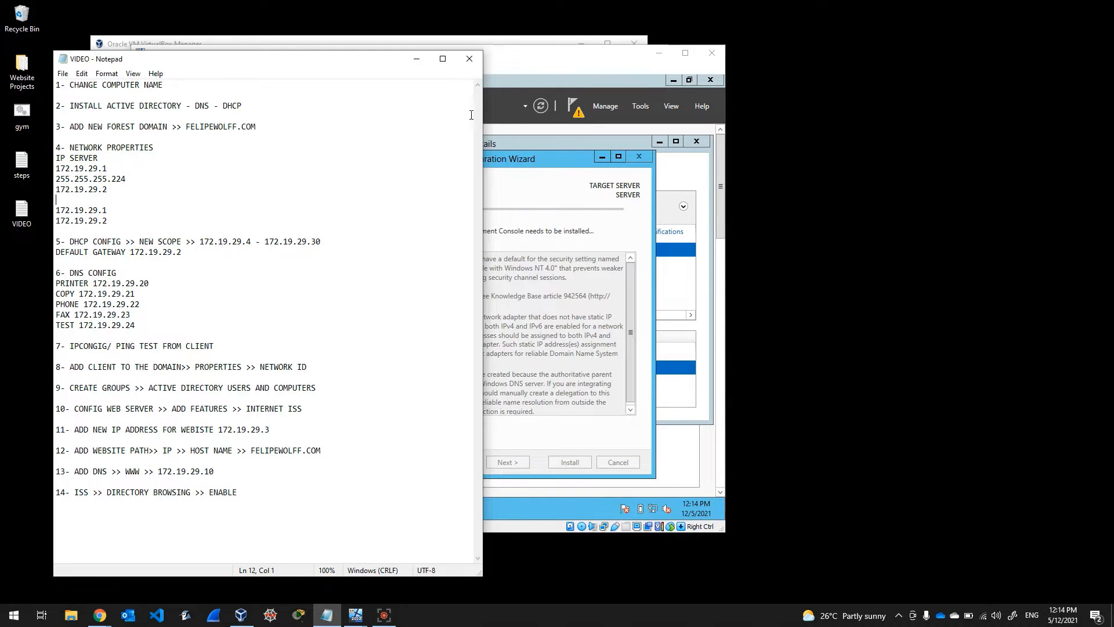
click(507, 76)
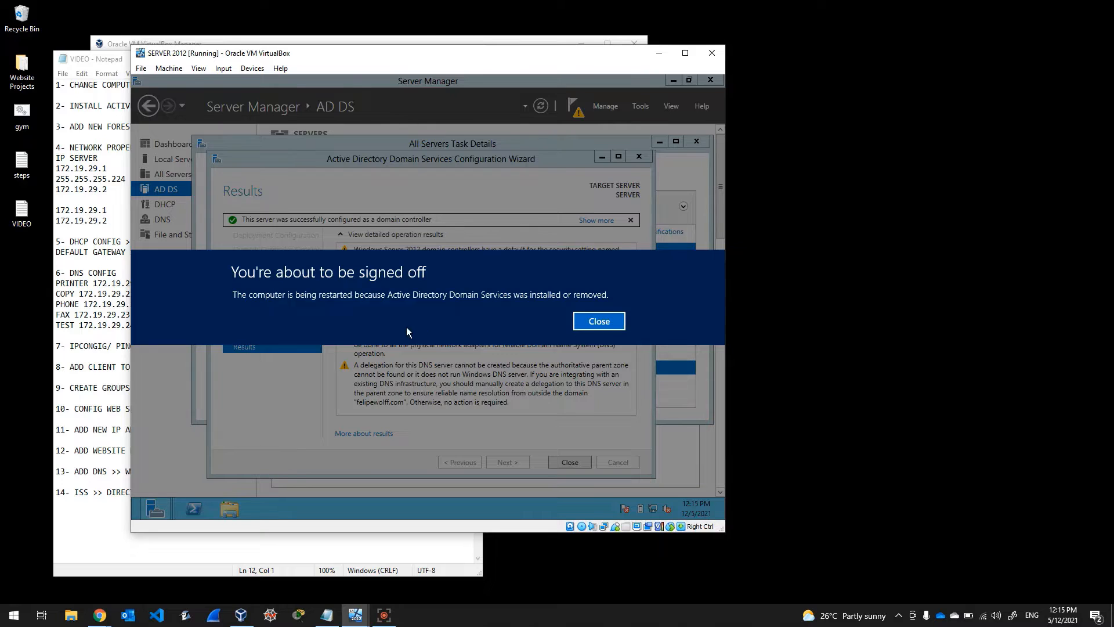
click(581, 325)
click(575, 462)
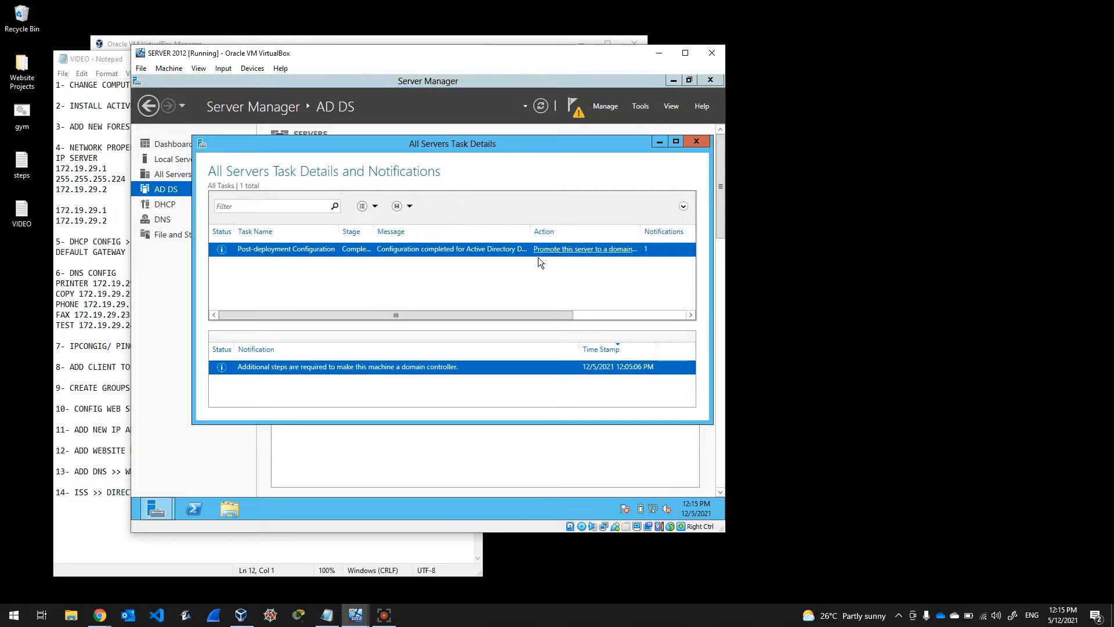
click(696, 142)
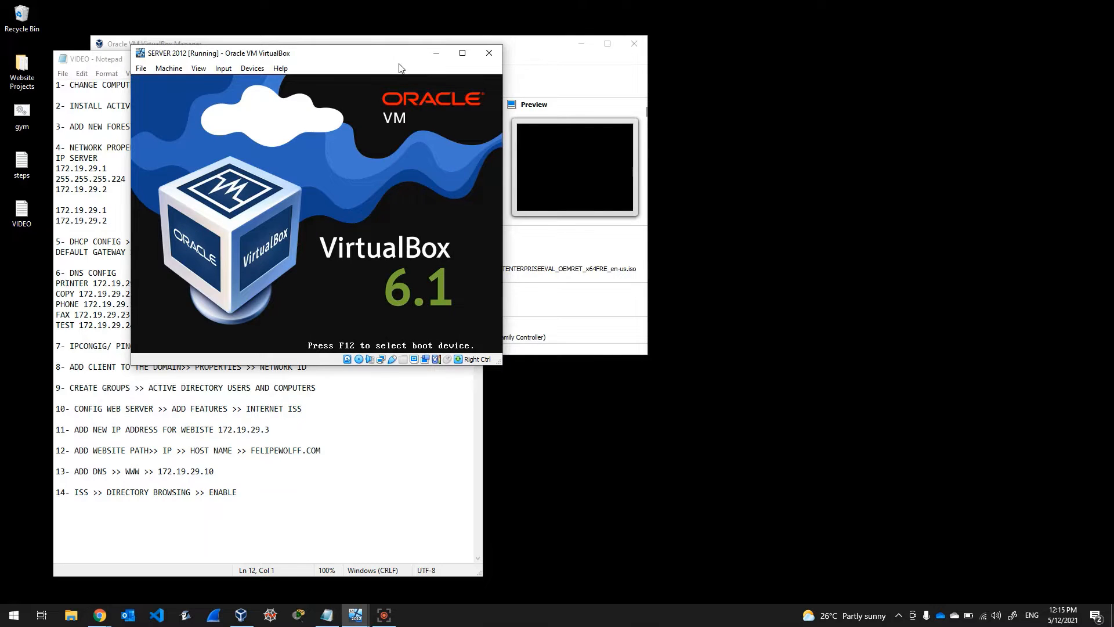
Step: Power off and close the CLIENT virtual machine via File > Close
drag(391, 53, 520, 74)
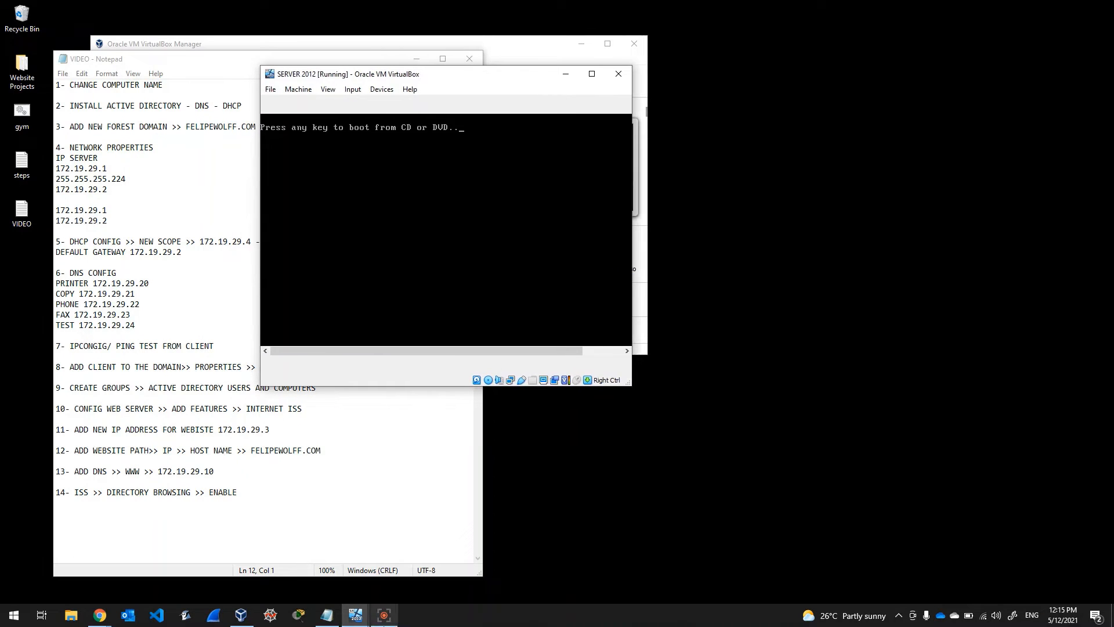
mouse_move(350, 620)
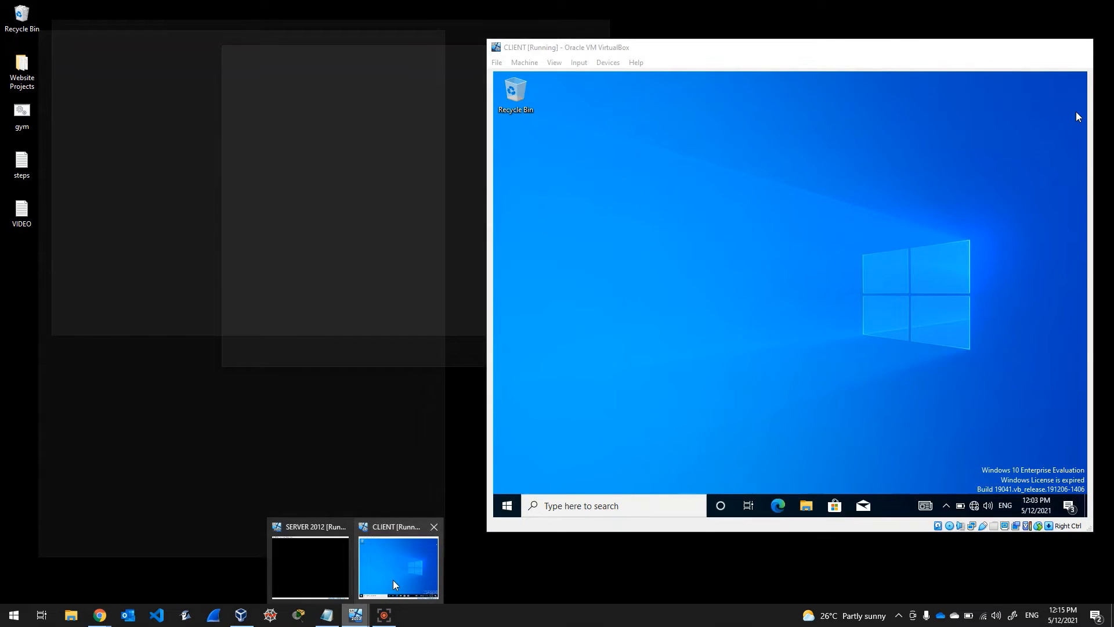
click(393, 574)
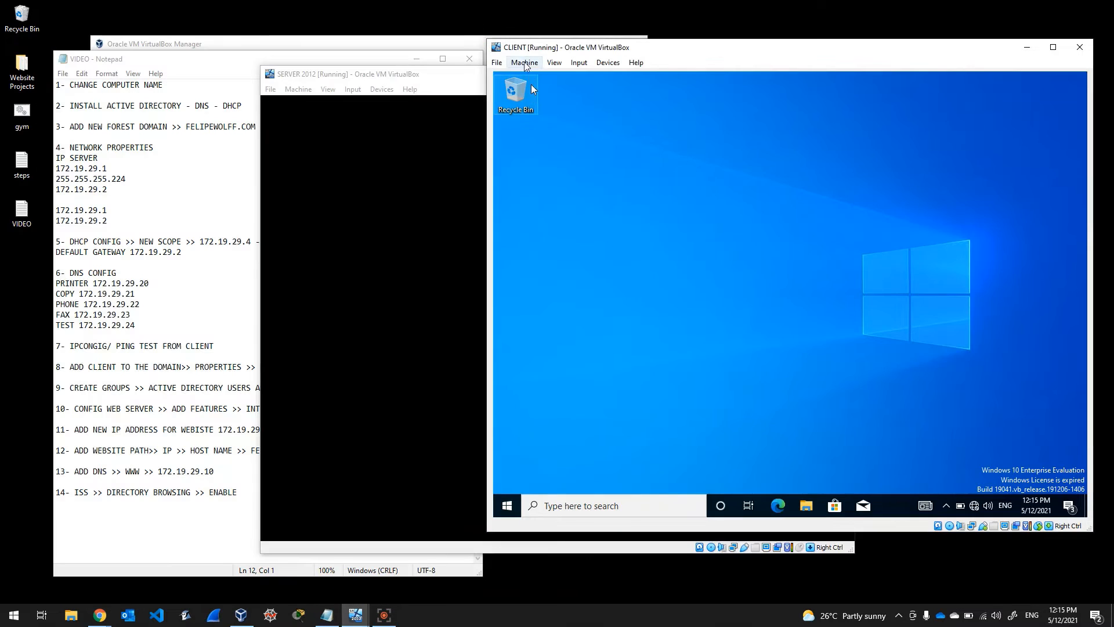
click(497, 62)
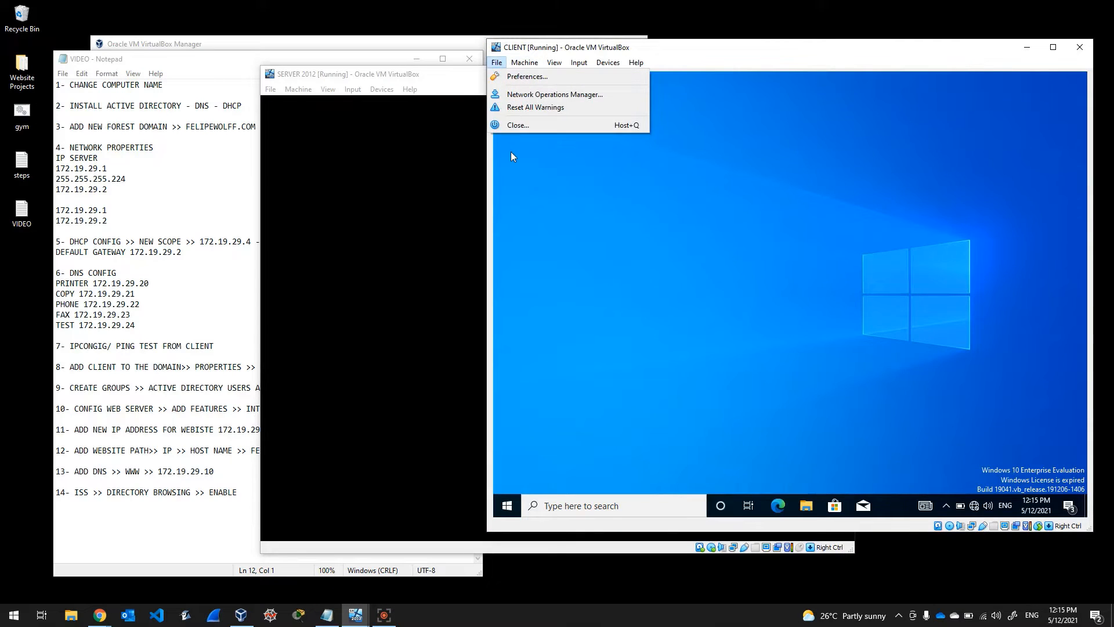
click(523, 123)
click(763, 302)
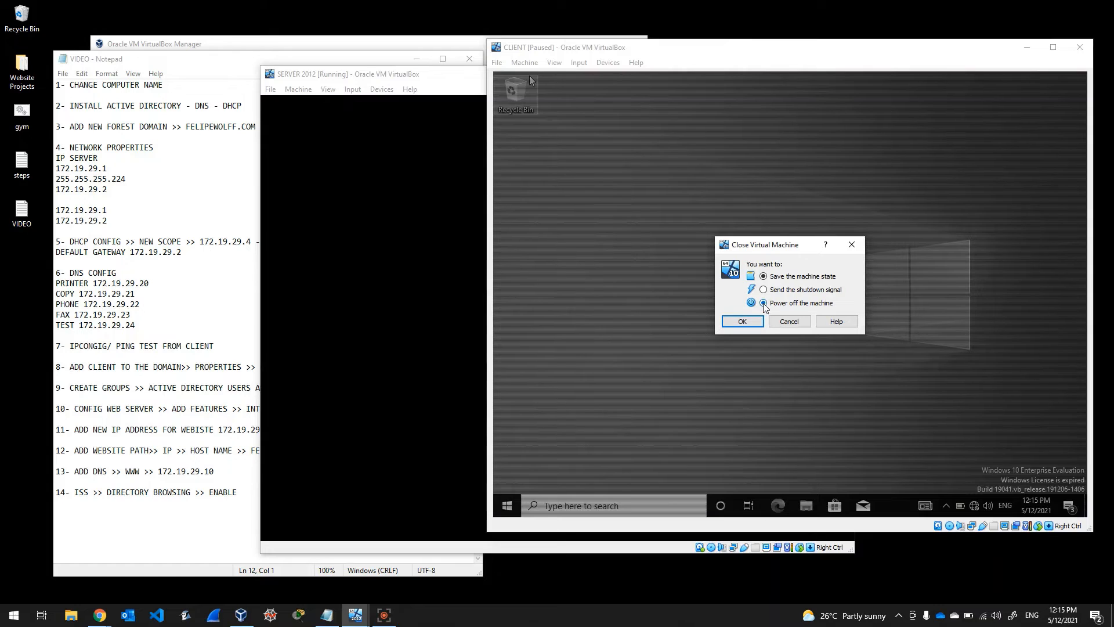
click(743, 322)
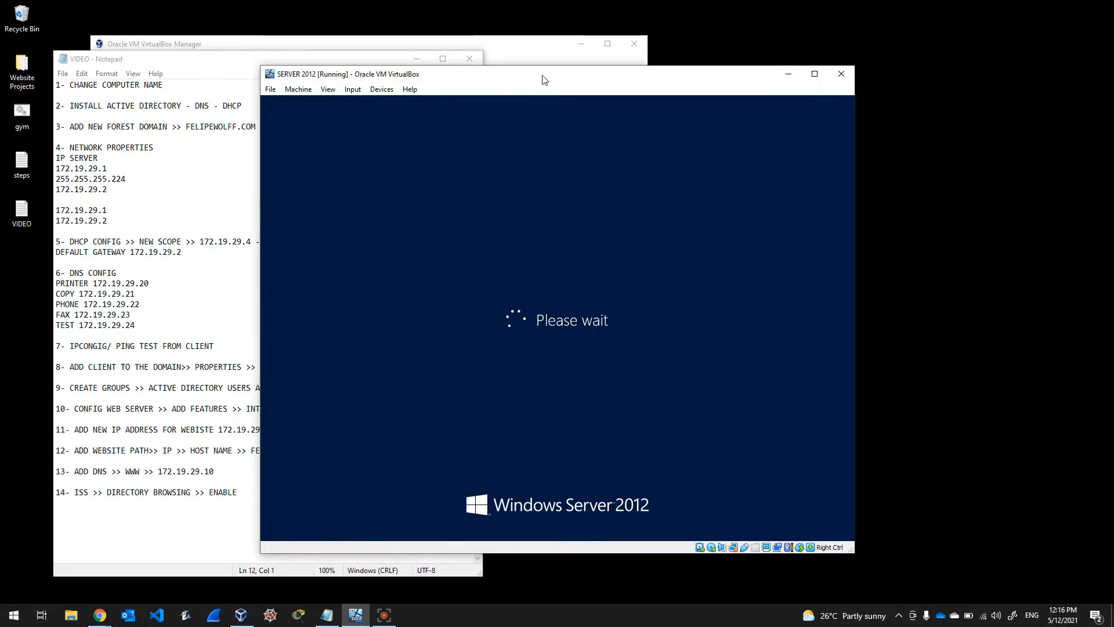
Step: Minimize VirtualBox Manager and position the SERVER 2012 window beside the Notepad notes while it boots
drag(544, 79, 512, 76)
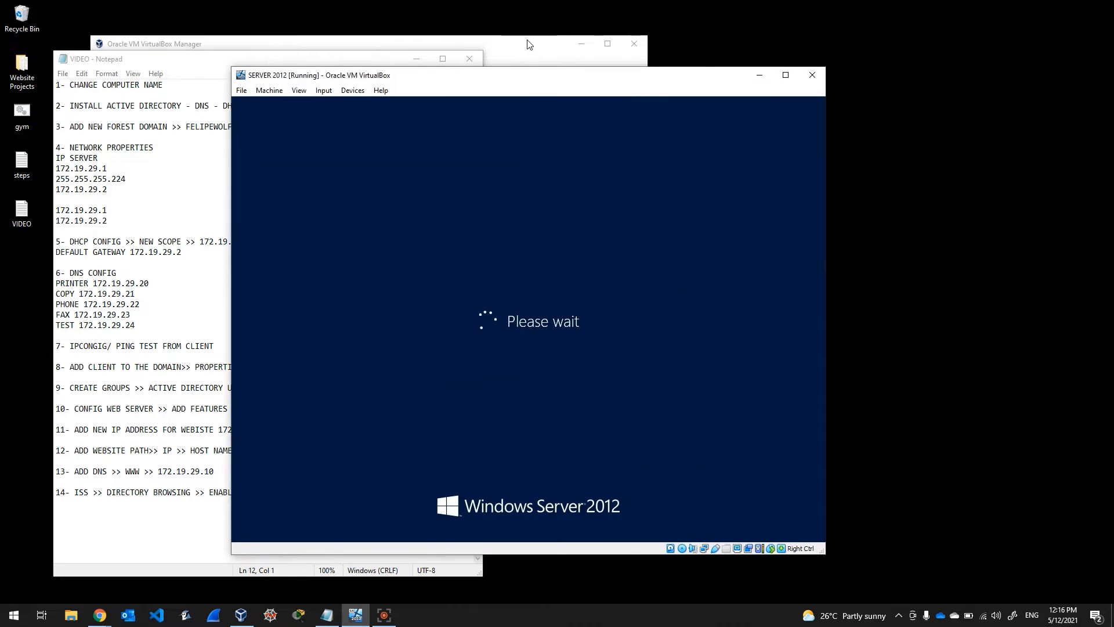
click(580, 44)
drag(600, 75, 662, 59)
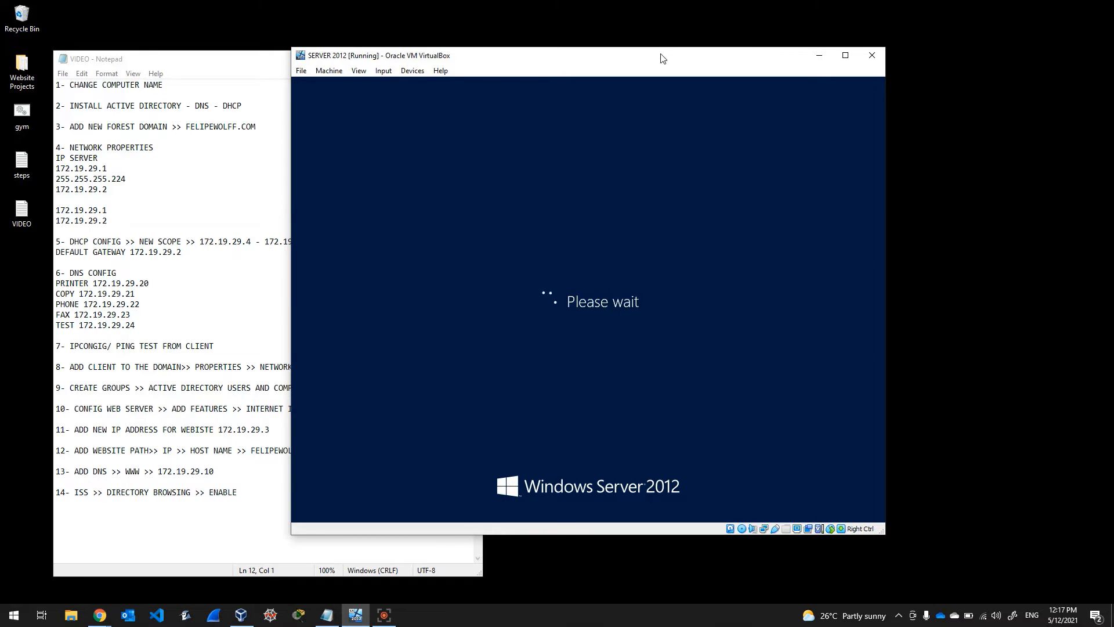
mouse_move(649, 62)
mouse_down()
mouse_move(667, 64)
mouse_move(649, 76)
mouse_move(654, 110)
mouse_move(624, 78)
mouse_move(625, 62)
mouse_move(656, 55)
mouse_move(635, 72)
mouse_up()
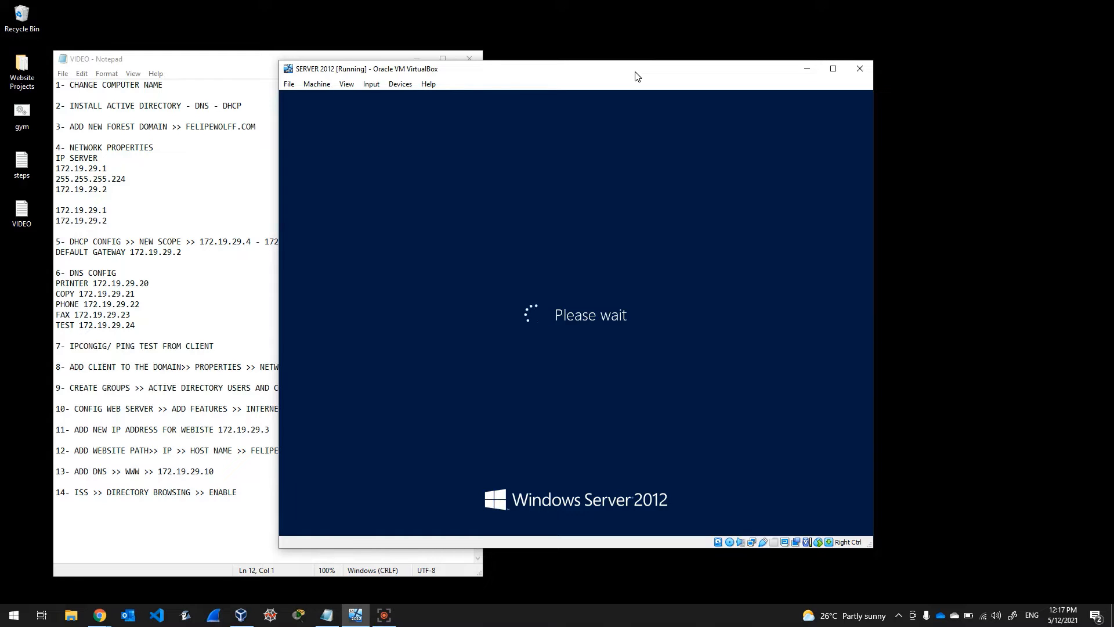
drag(637, 77, 592, 69)
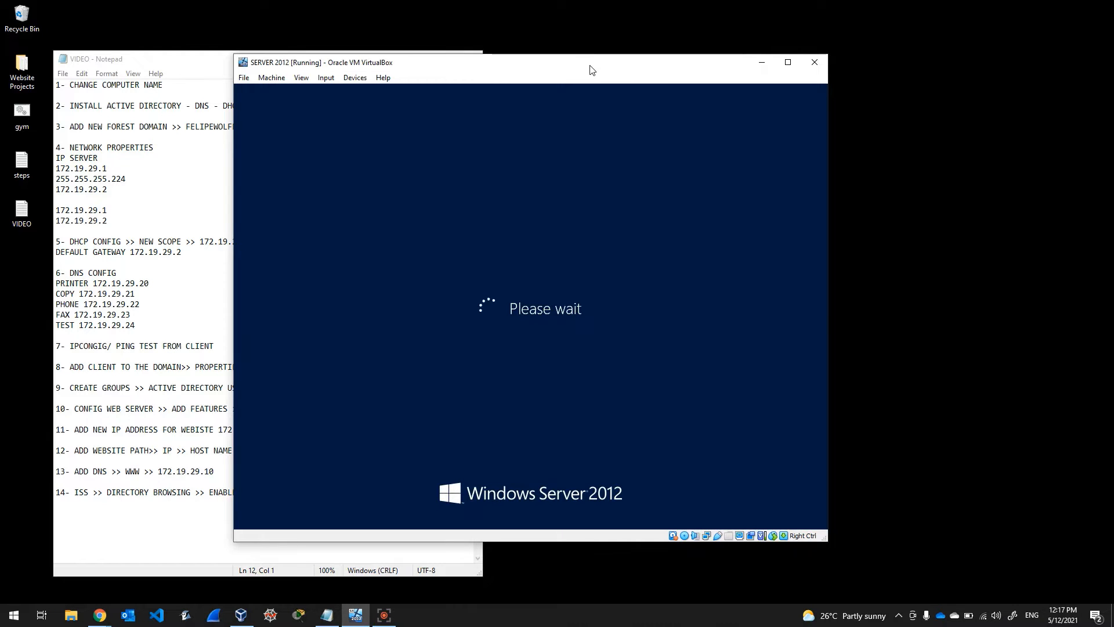
drag(592, 70, 632, 77)
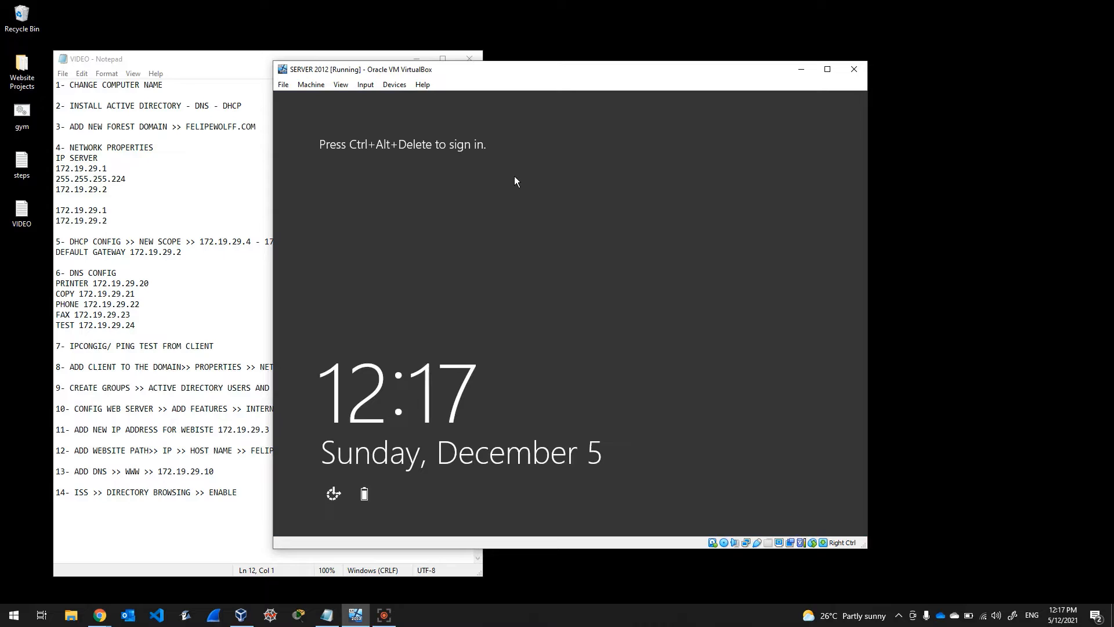
Step: Send Ctrl-Alt-Del to the server VM and sign in with the administrator password
click(367, 86)
mouse_move(367, 86)
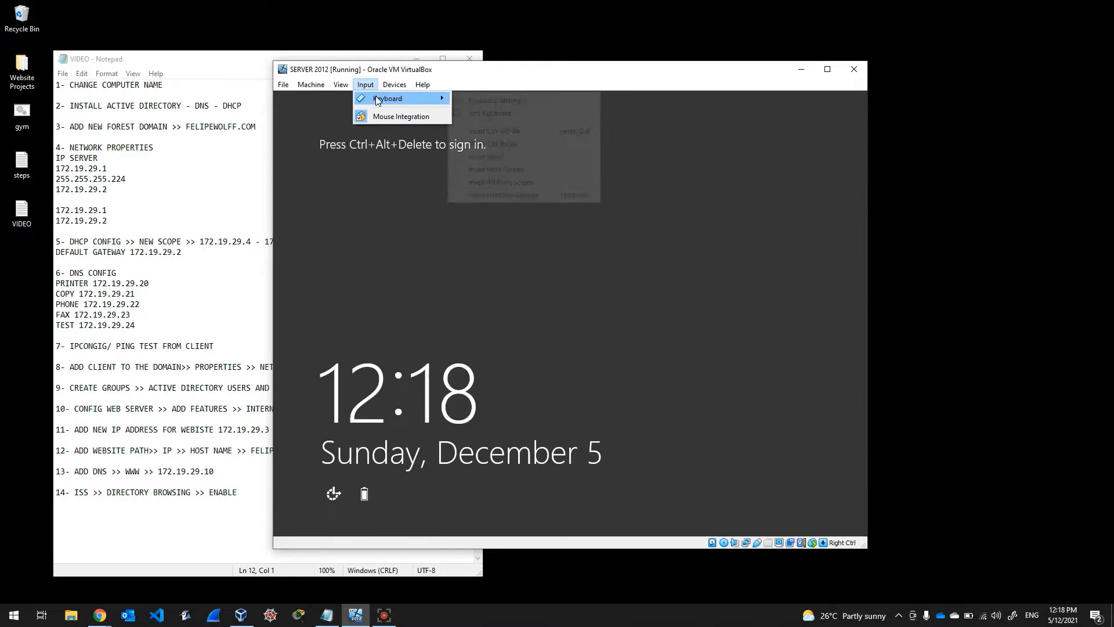
click(493, 130)
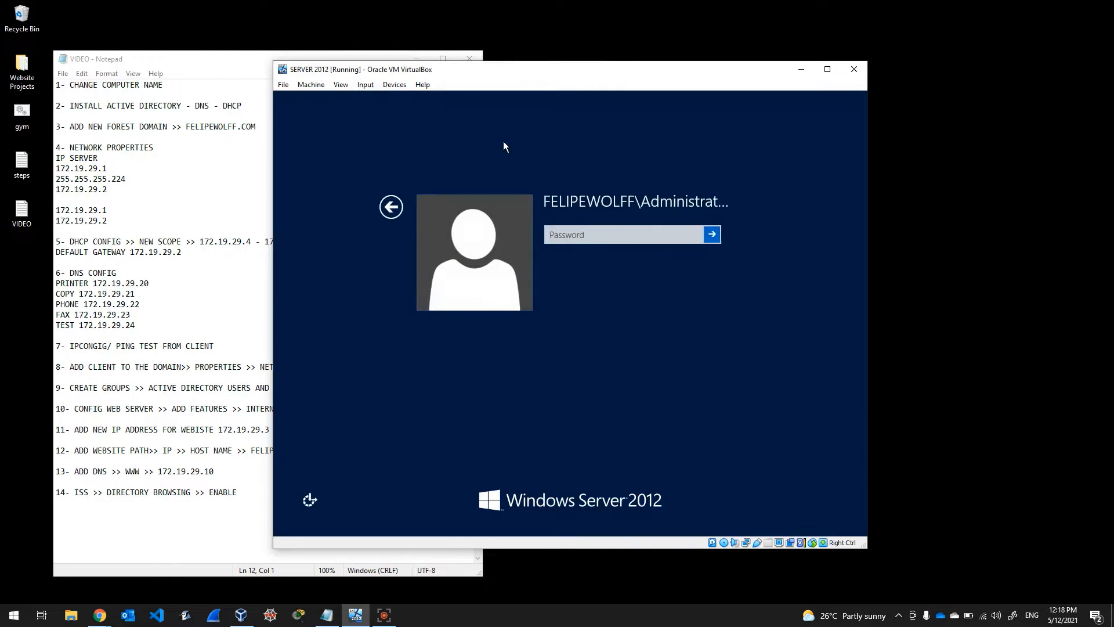
text(********)
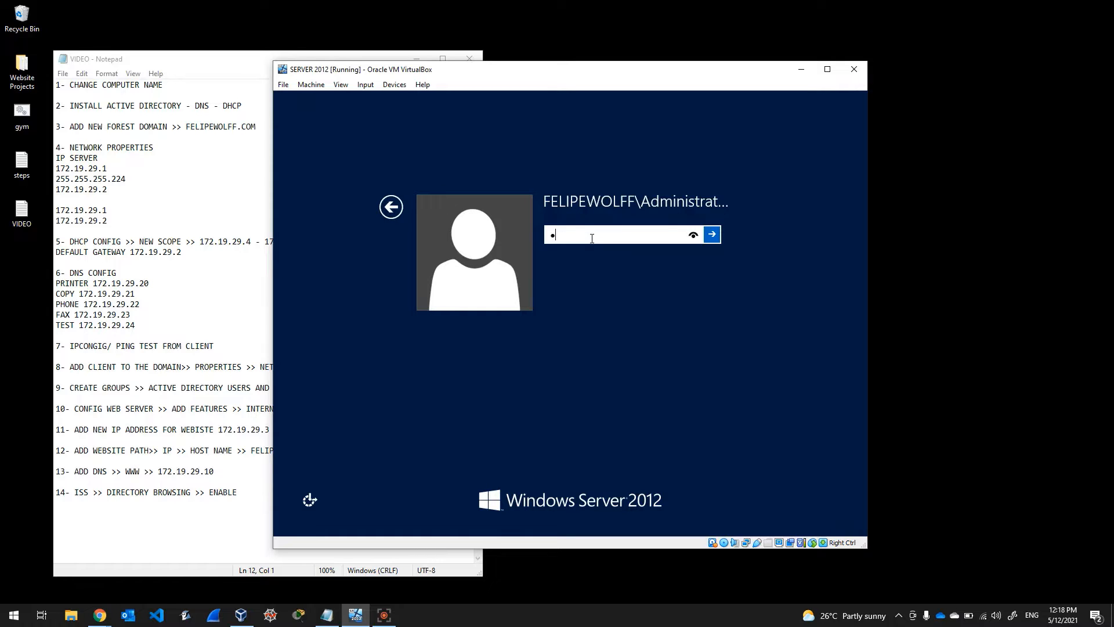
key(BackSpace)
key(BackSpace)
key(BackSpace)
key(BackSpace)
key(BackSpace)
key(BackSpace)
key(BackSpace)
key(BackSpace)
text(*********)
key(Return)
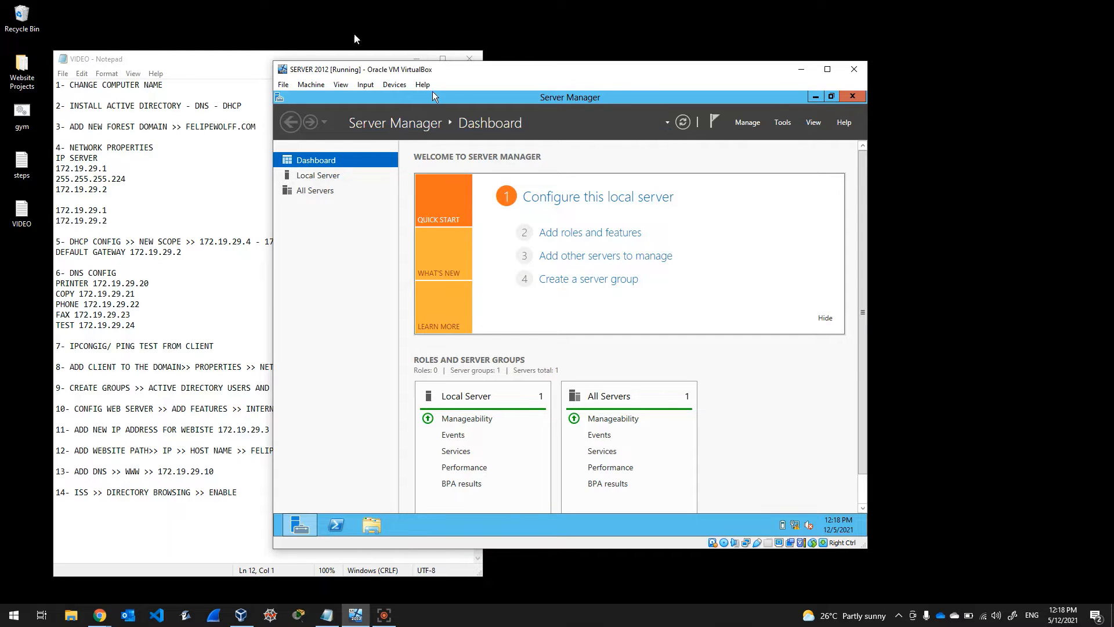
Step: Look up the server IP settings in the Notepad notes and open the network tray icon's menu
click(235, 71)
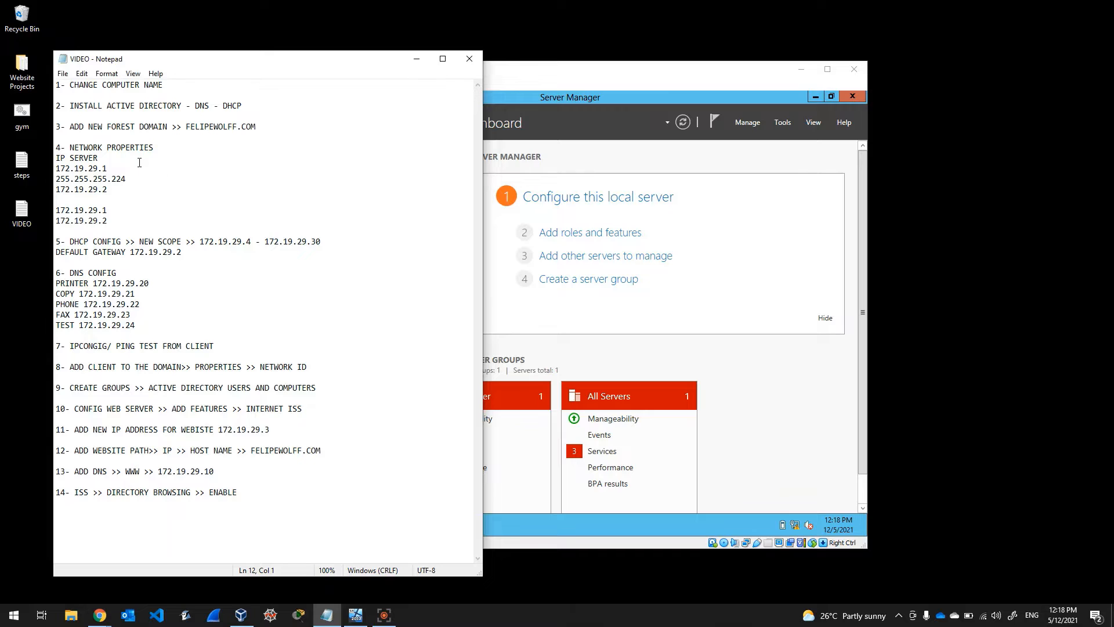
click(108, 158)
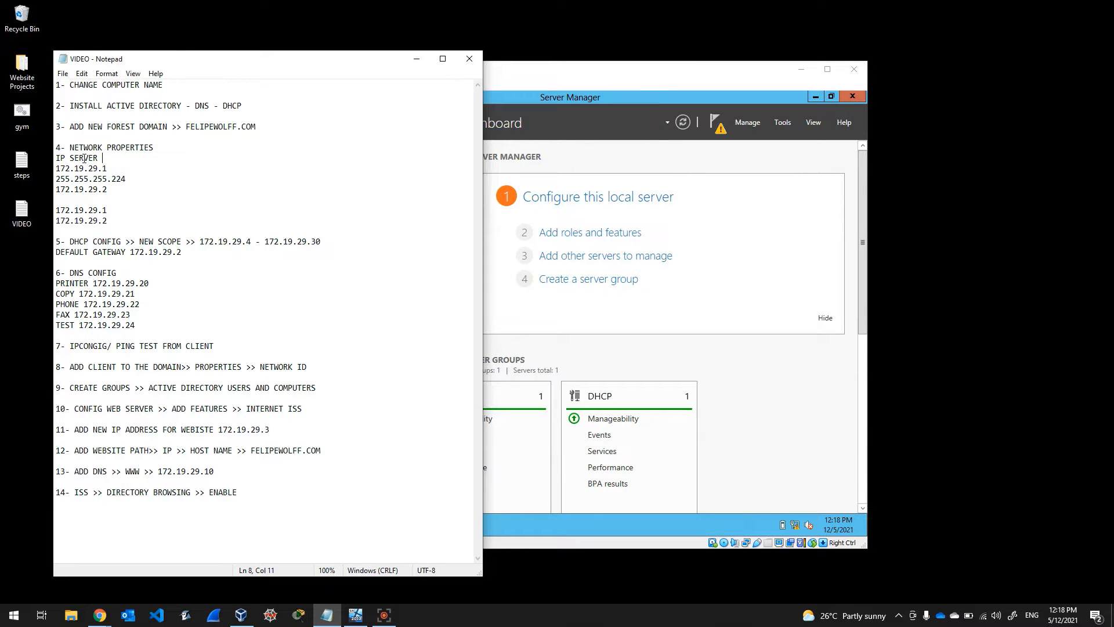
click(576, 88)
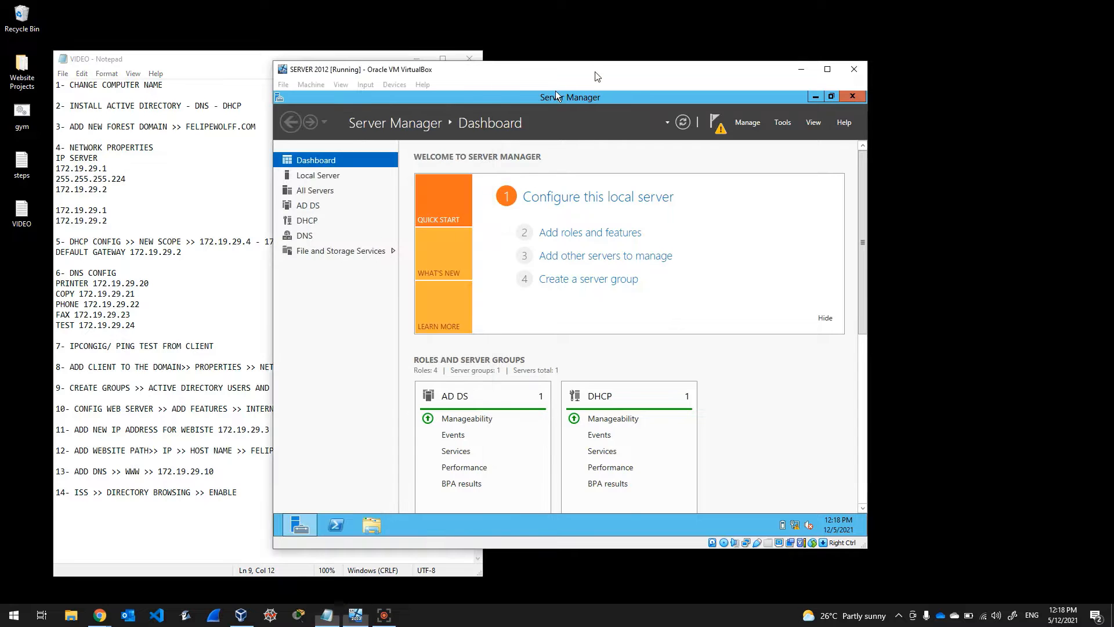
right_click(794, 525)
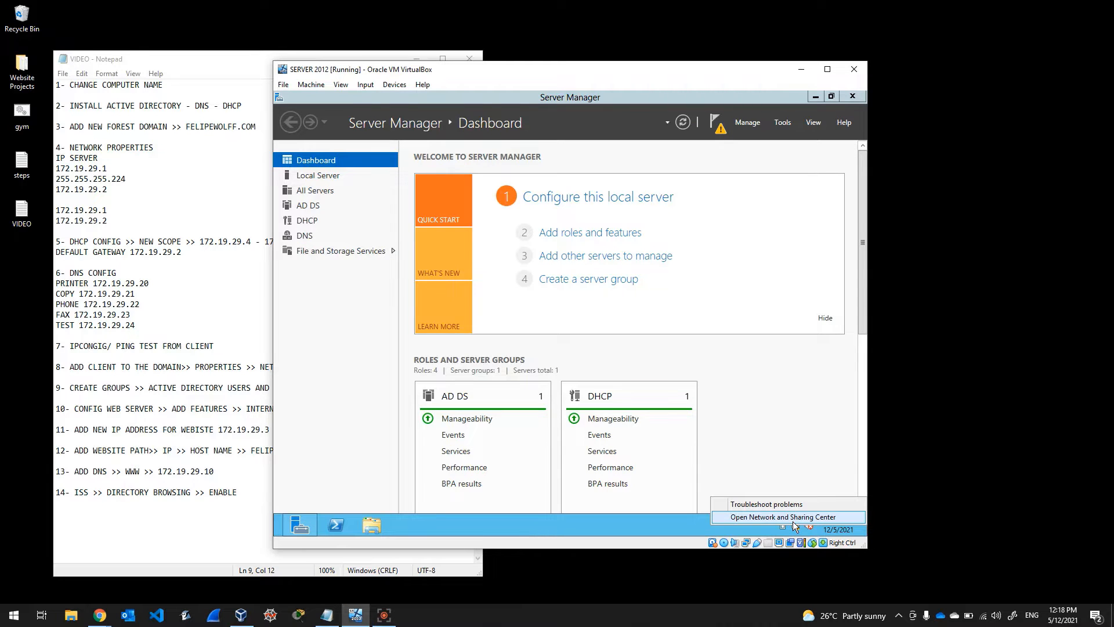
Step: Open the Ethernet adapter's properties and disable IPv6
click(793, 521)
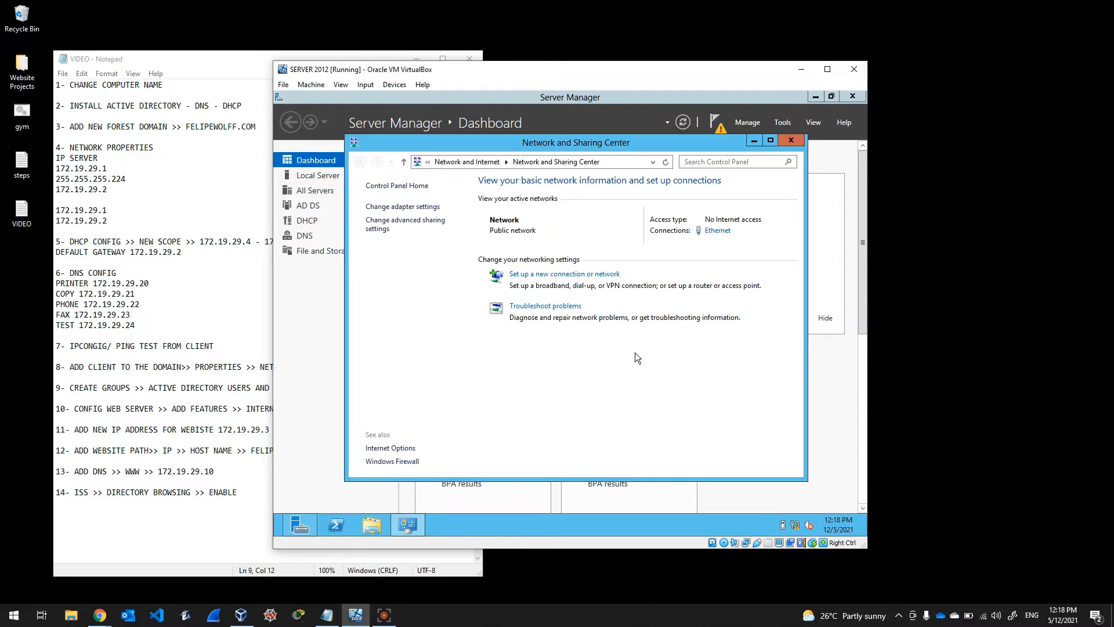
click(388, 207)
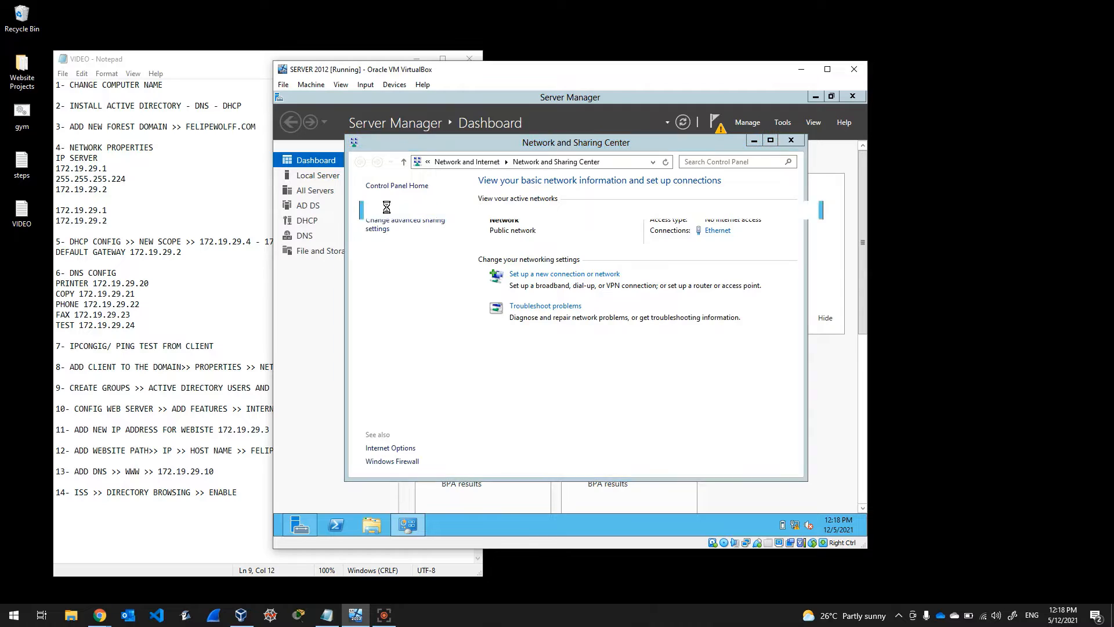
click(411, 228)
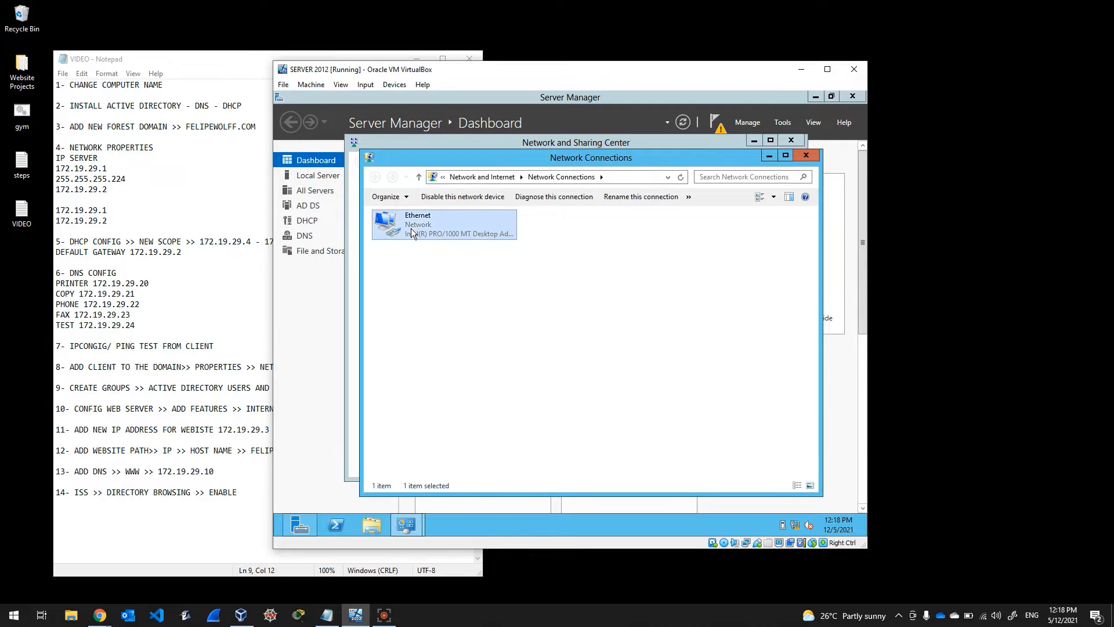
right_click(411, 228)
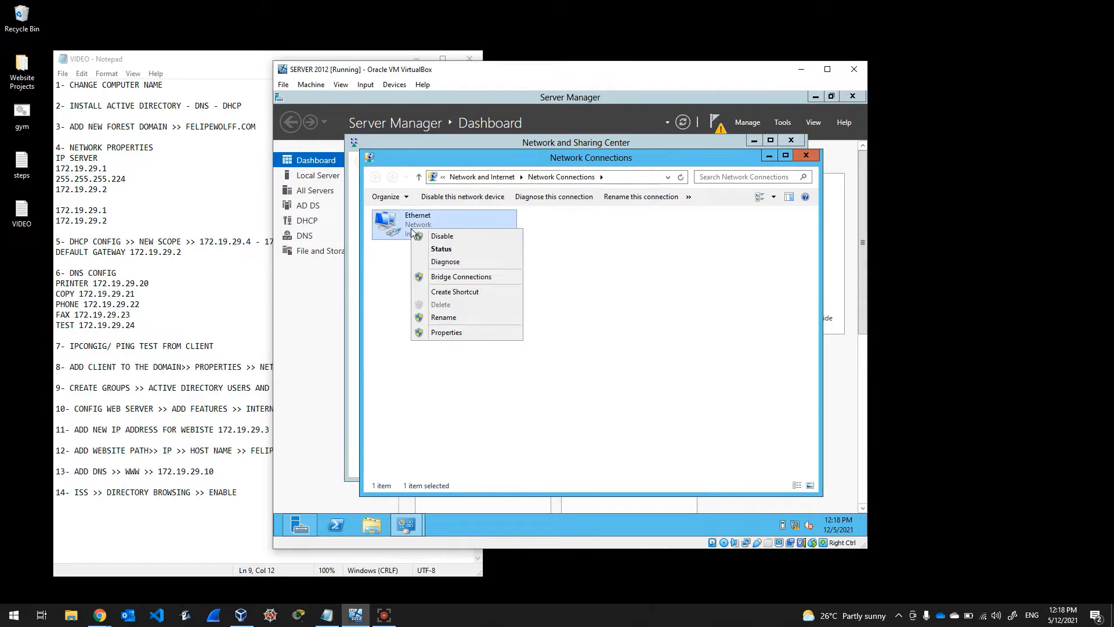
click(446, 333)
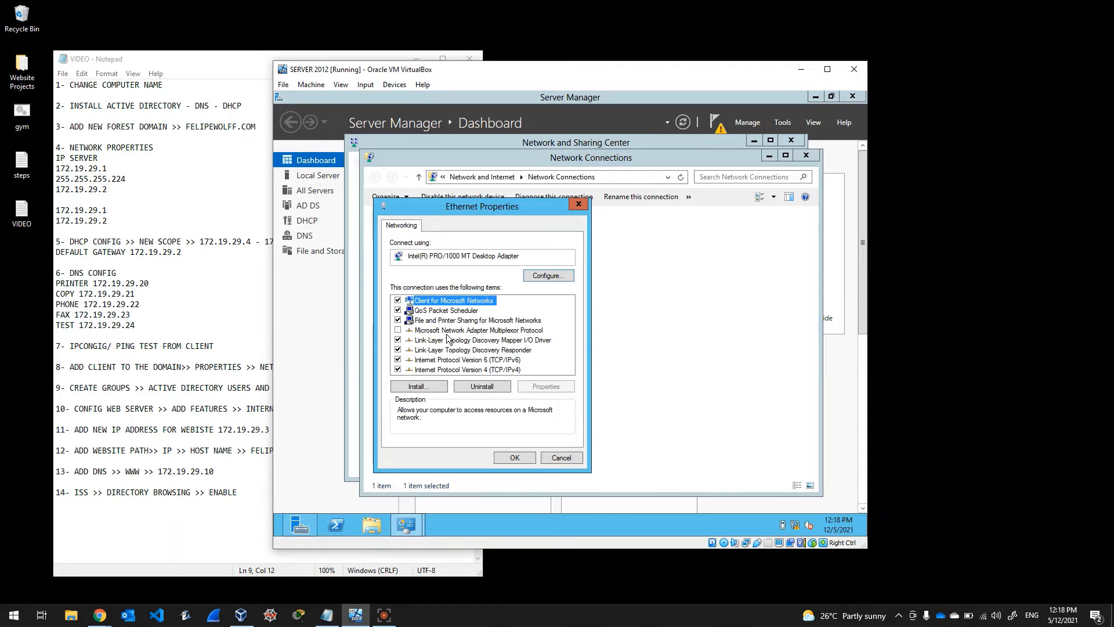
click(398, 359)
Step: Switch the adapter's IPv4 settings to use a manually entered IP address
click(451, 370)
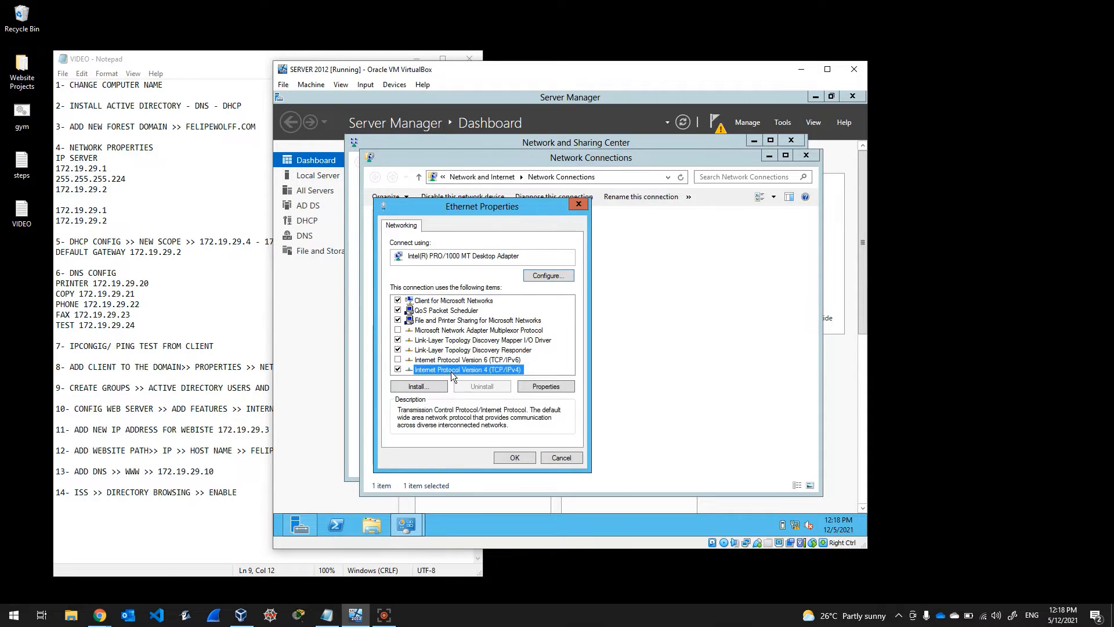
click(546, 388)
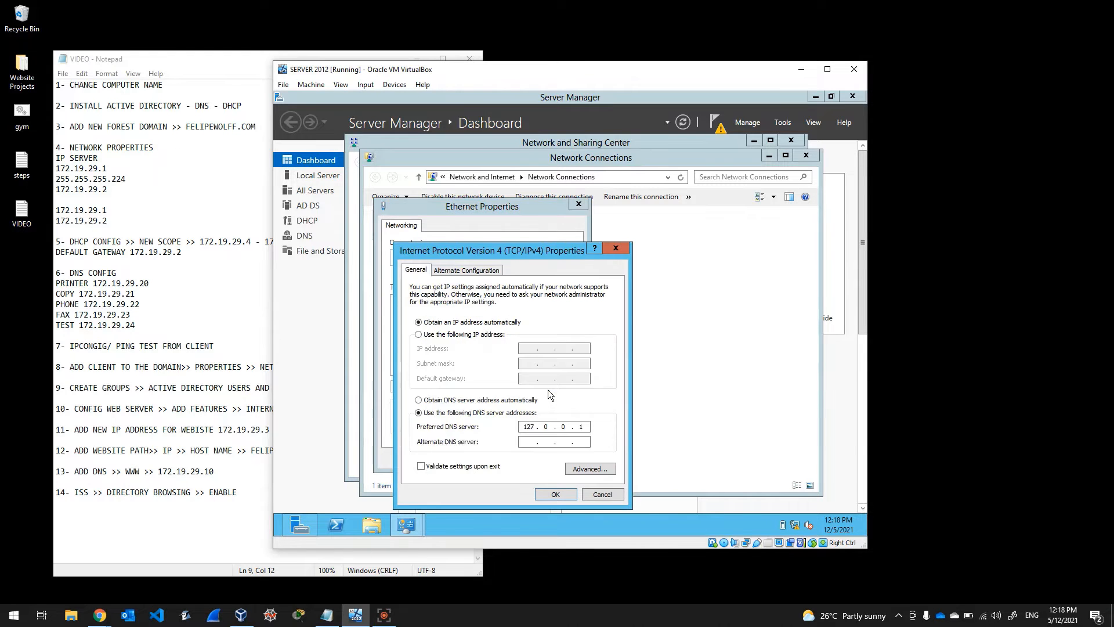
click(470, 336)
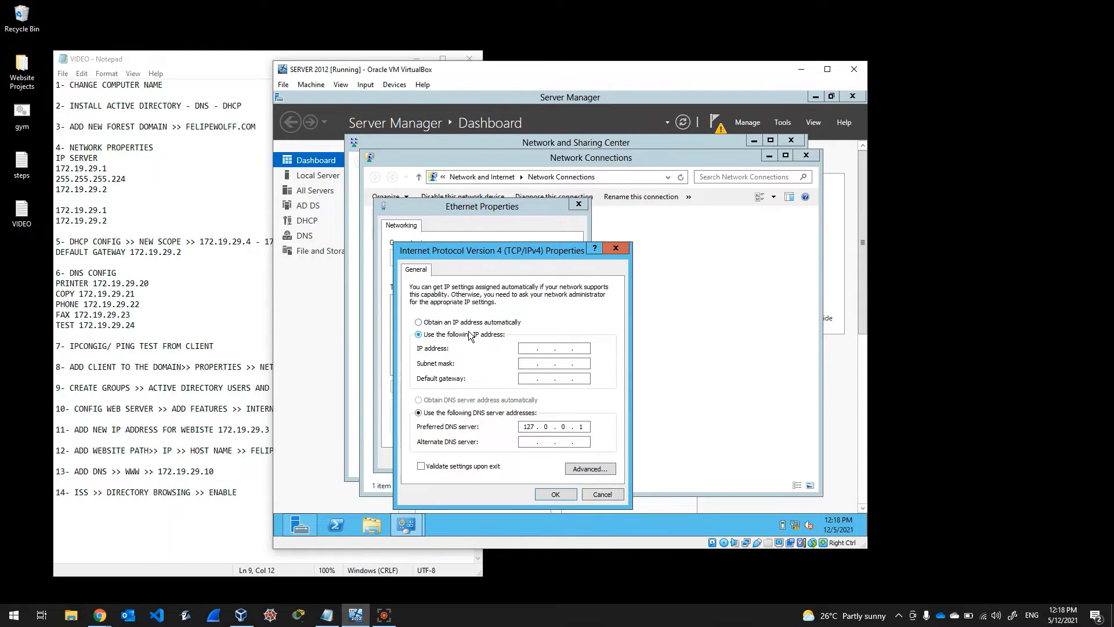
Step: Enter IPv4 address 172.19.29.1, subnet mask 255.255.255.224 and default gateway 172.19.29.2
click(527, 347)
text(17219291)
click(527, 364)
click(567, 364)
key(BackSpace)
text(255 . 224)
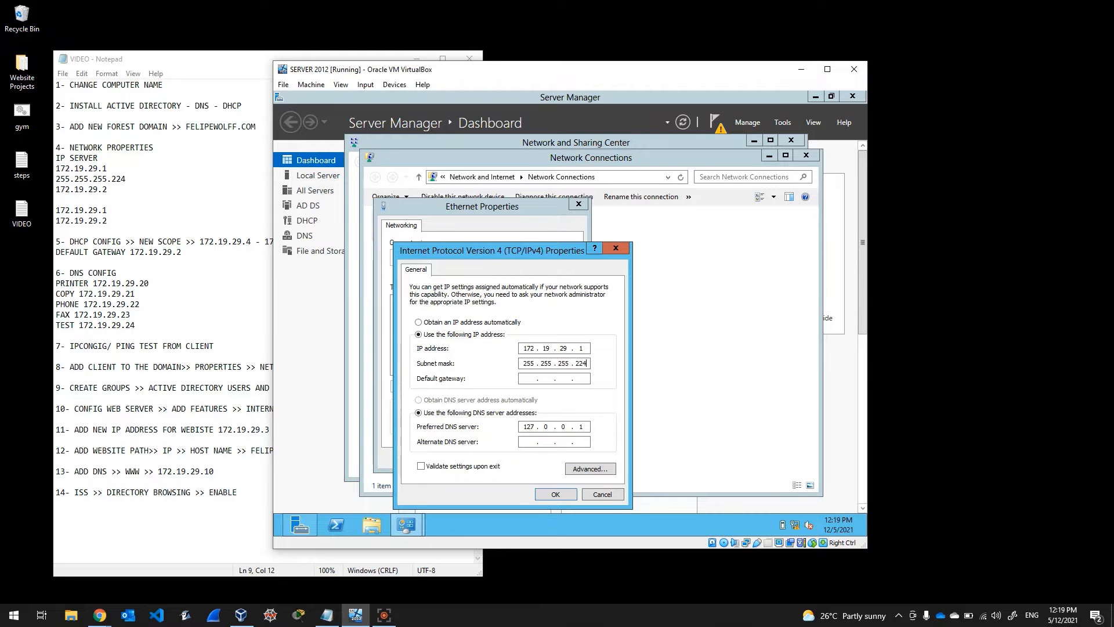
click(530, 380)
text(172 . 19 . 29)
Step: Set DNS servers 172.19.29.1 and 172.19.29.2 and apply the IPv4 settings
click(536, 431)
key(BackSpace)
key(BackSpace)
key(BackSpace)
text(172 . 19 . 29)
click(532, 440)
text(1721929)
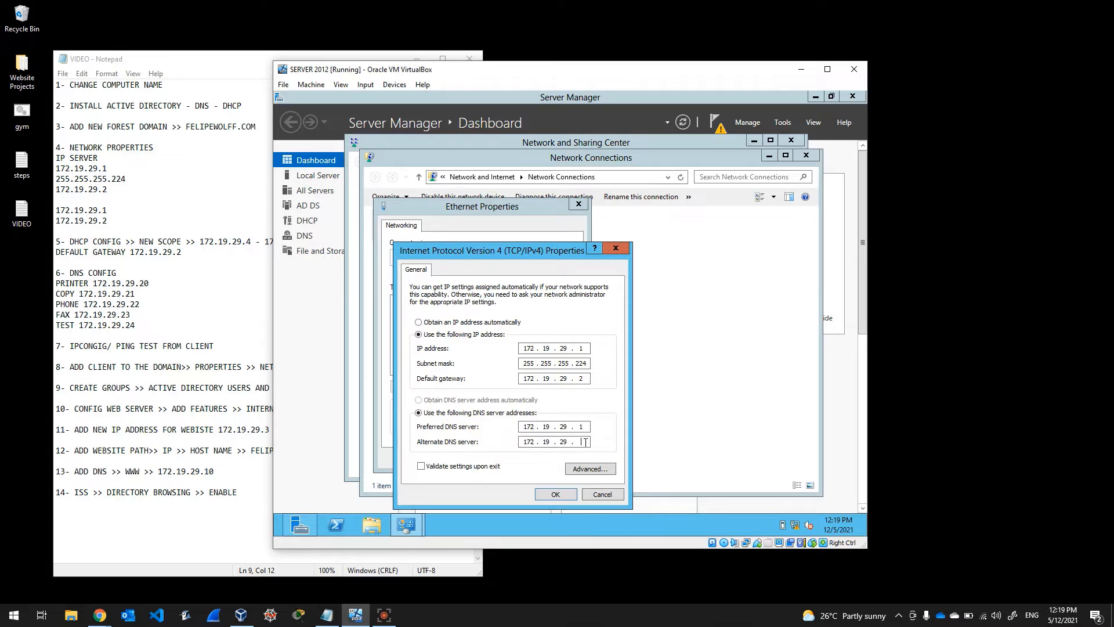
text(2)
click(555, 493)
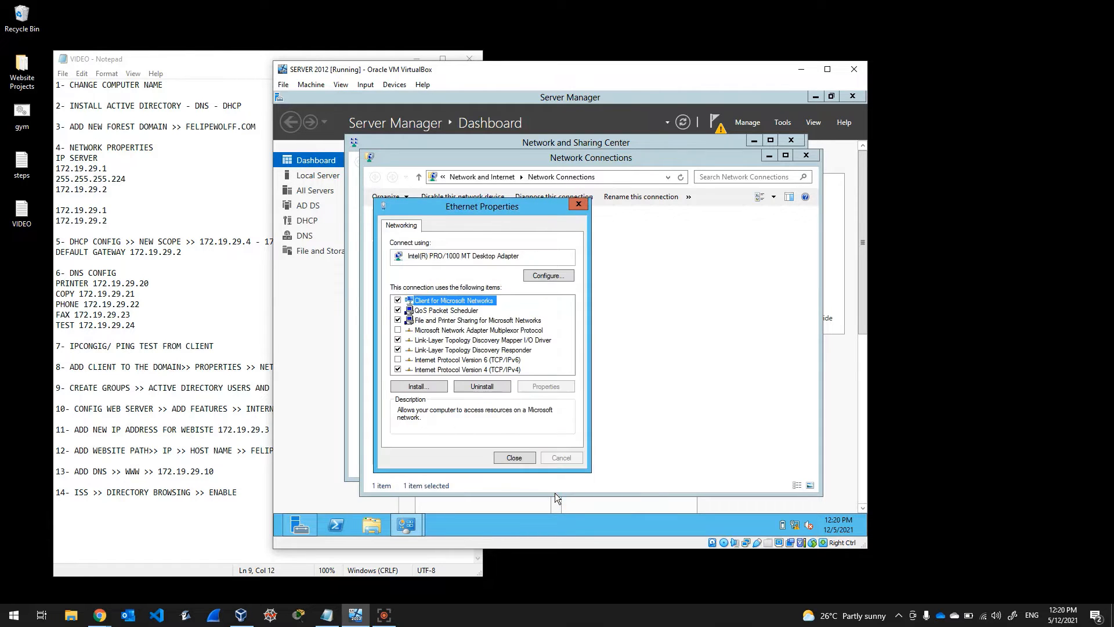
Step: Close the adapter properties, Network Connections and Network and Sharing Center windows
click(513, 458)
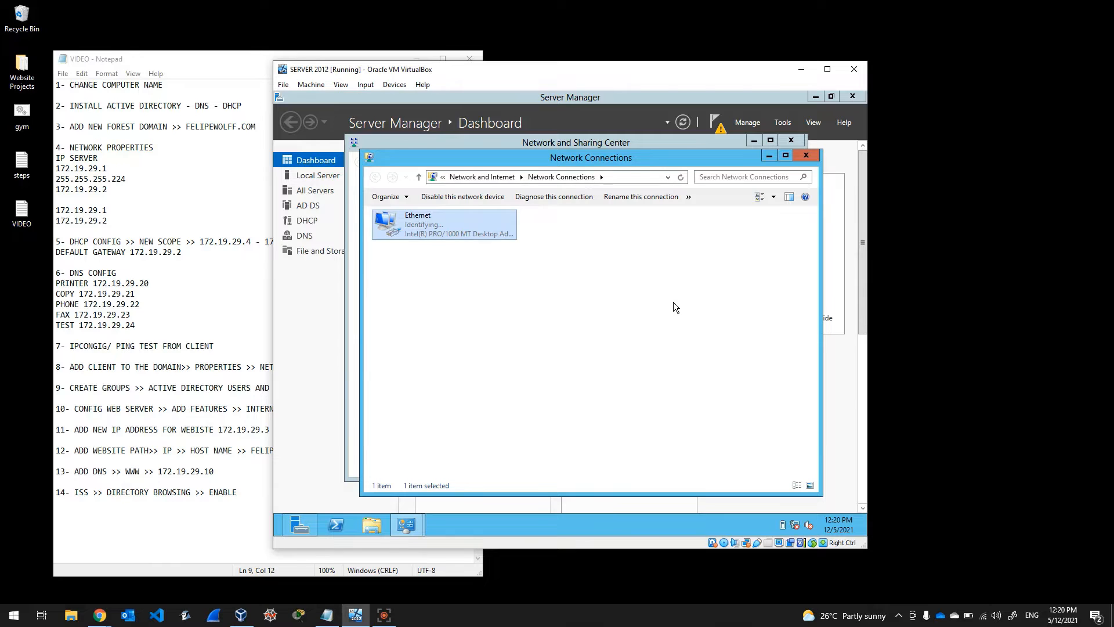
click(811, 155)
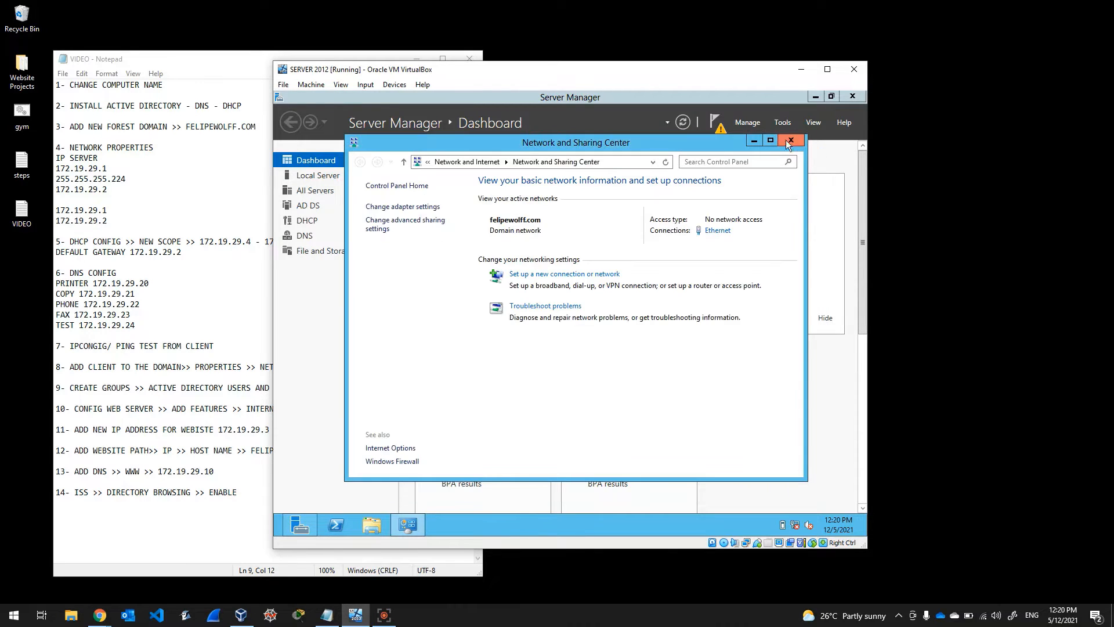
click(791, 141)
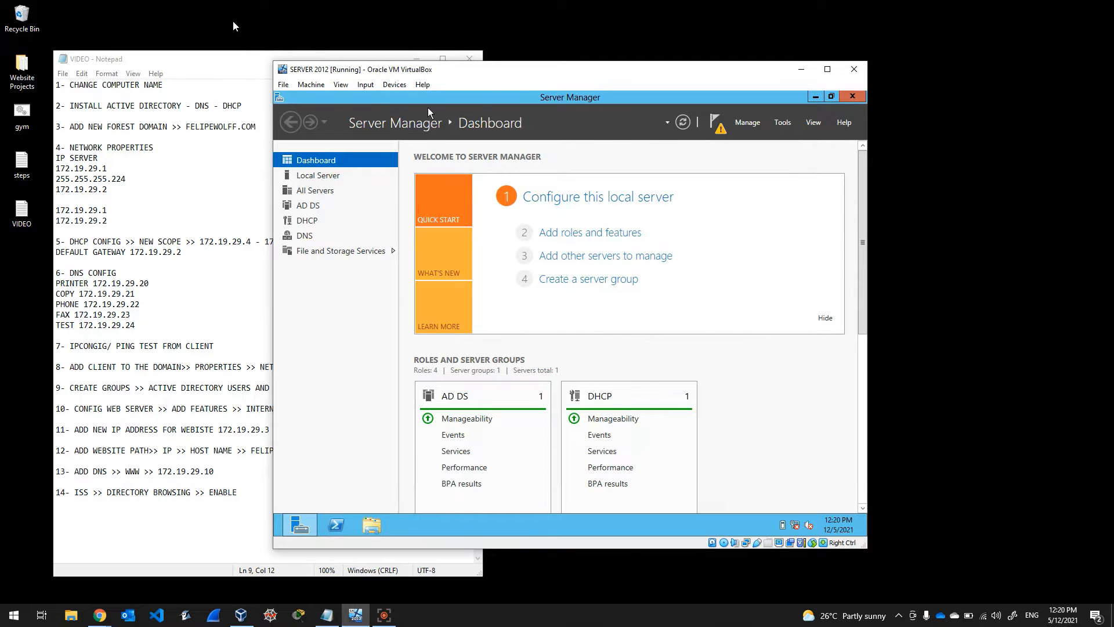
Step: Bring the server VM window in front of Notepad and reposition it
click(228, 64)
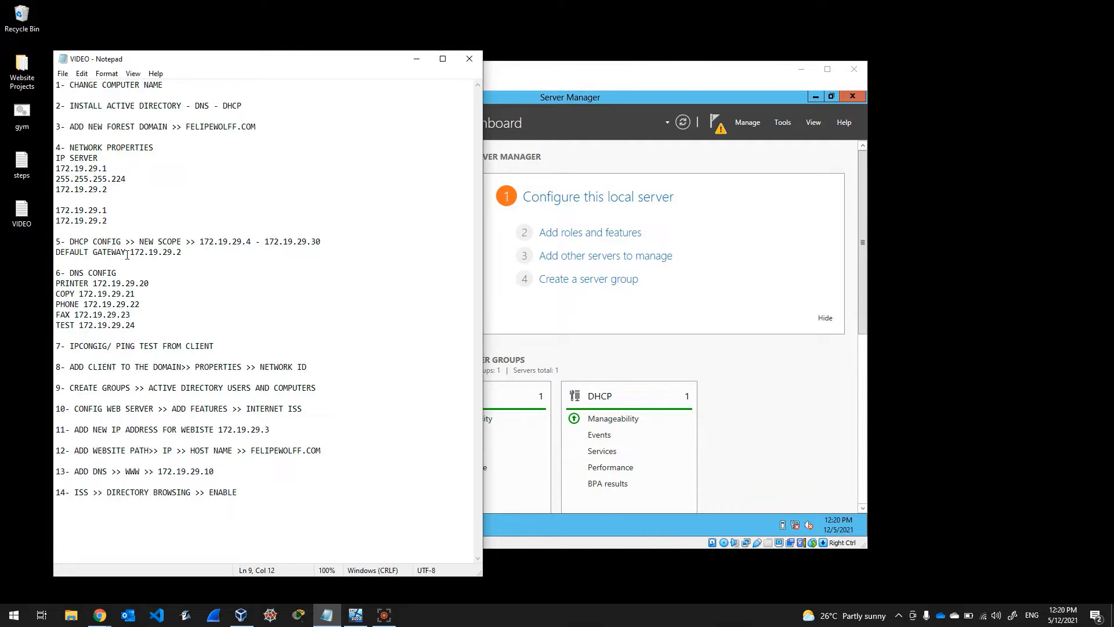
click(643, 70)
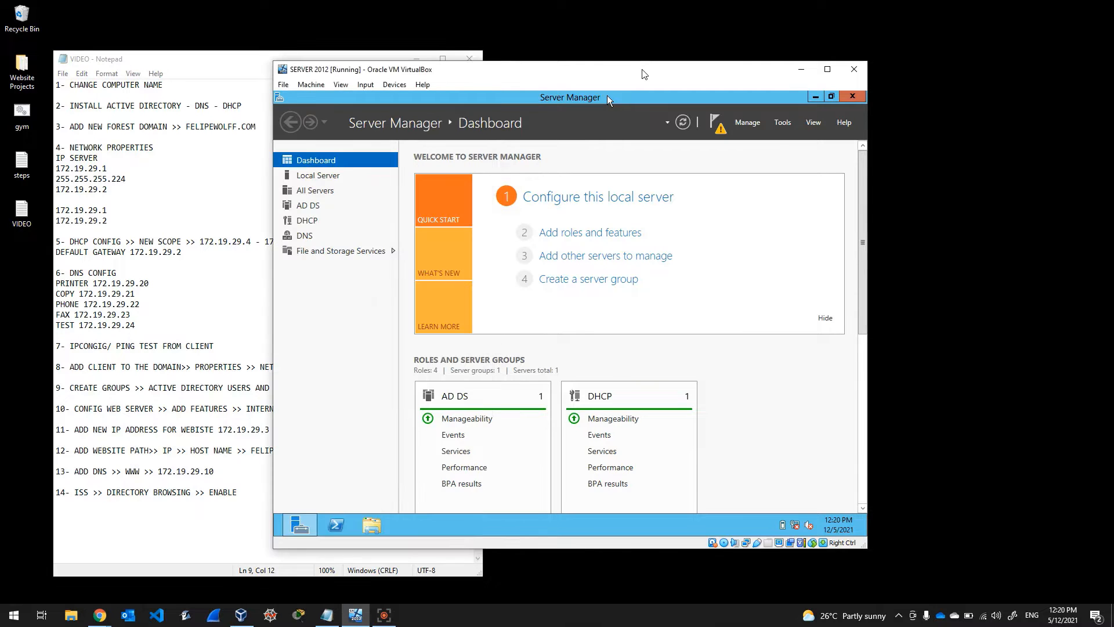
drag(642, 70, 762, 86)
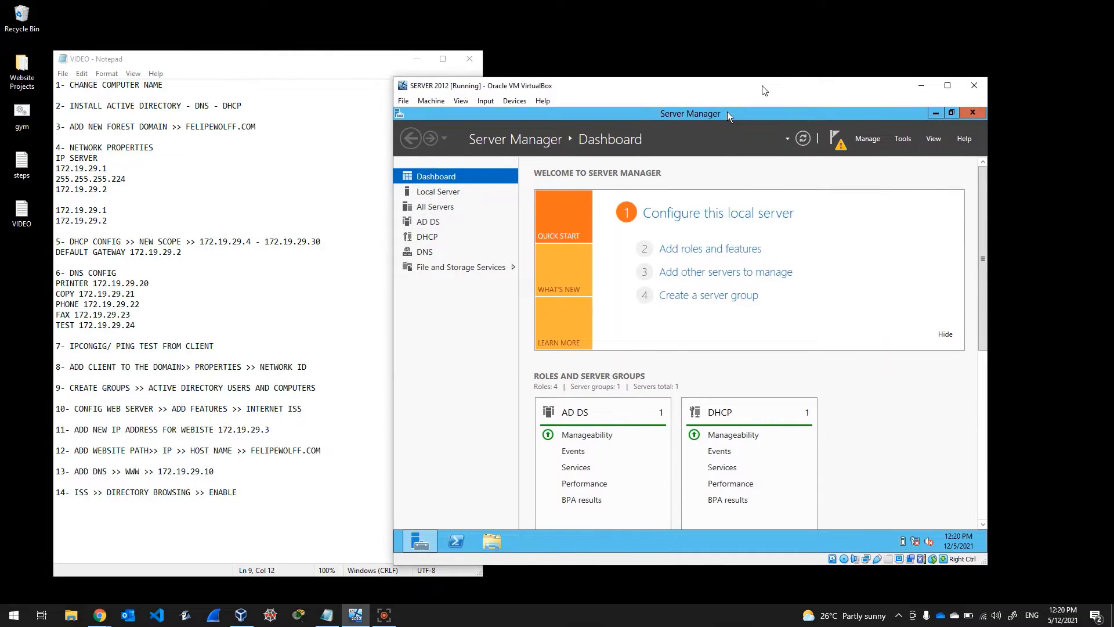
drag(762, 87, 748, 65)
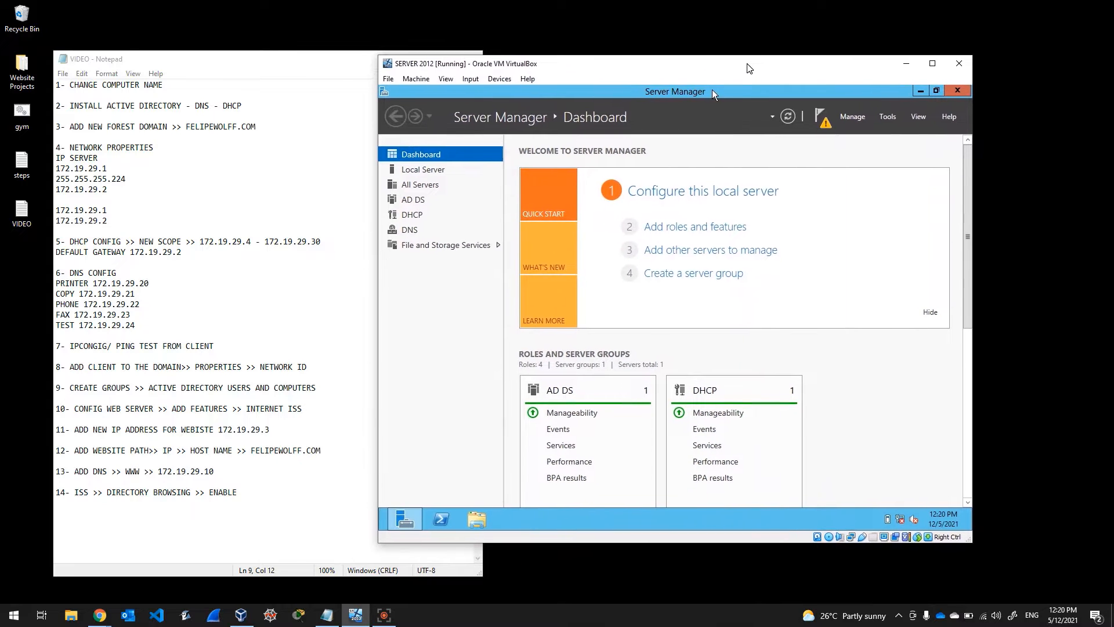
Step: Launch the DHCP console from Server Manager, maximize it and expand server.felipewolff.com's IPv4 node
click(418, 218)
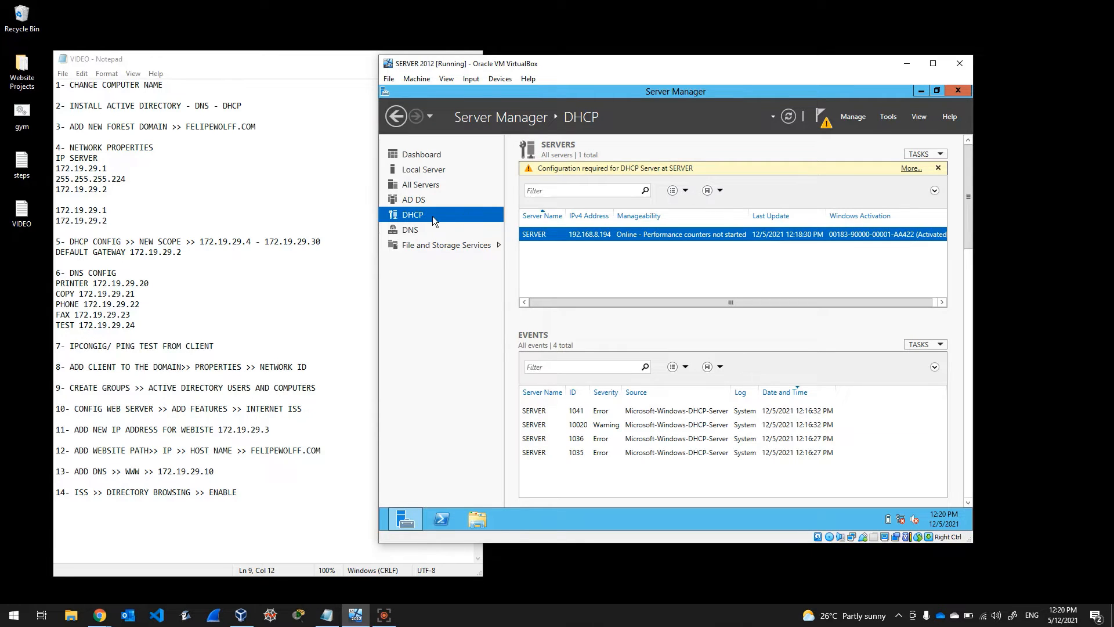
click(888, 117)
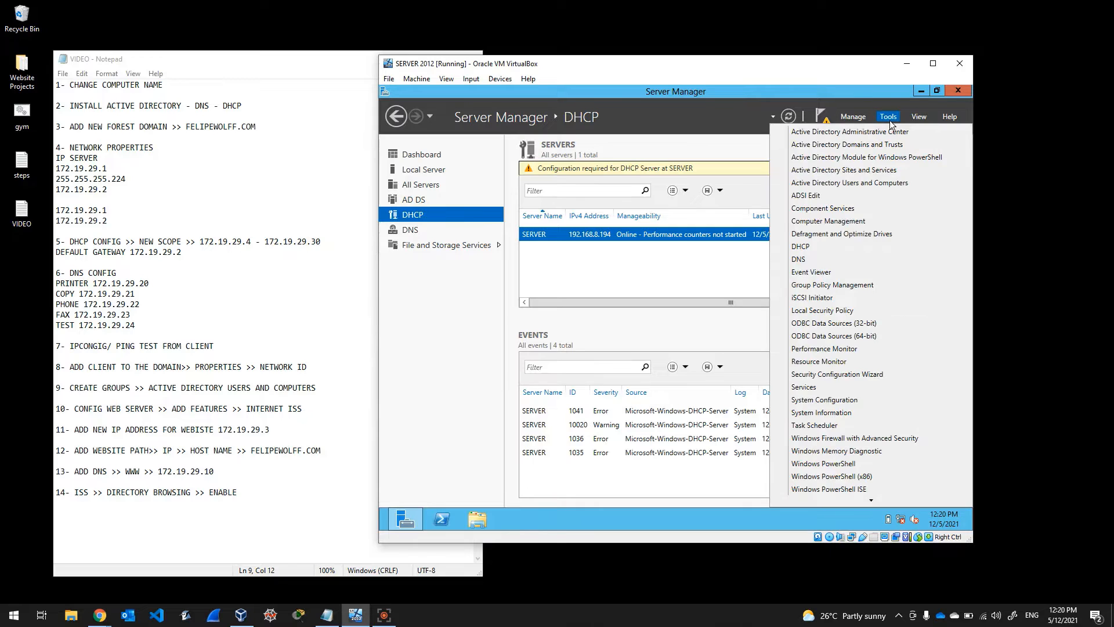
click(815, 250)
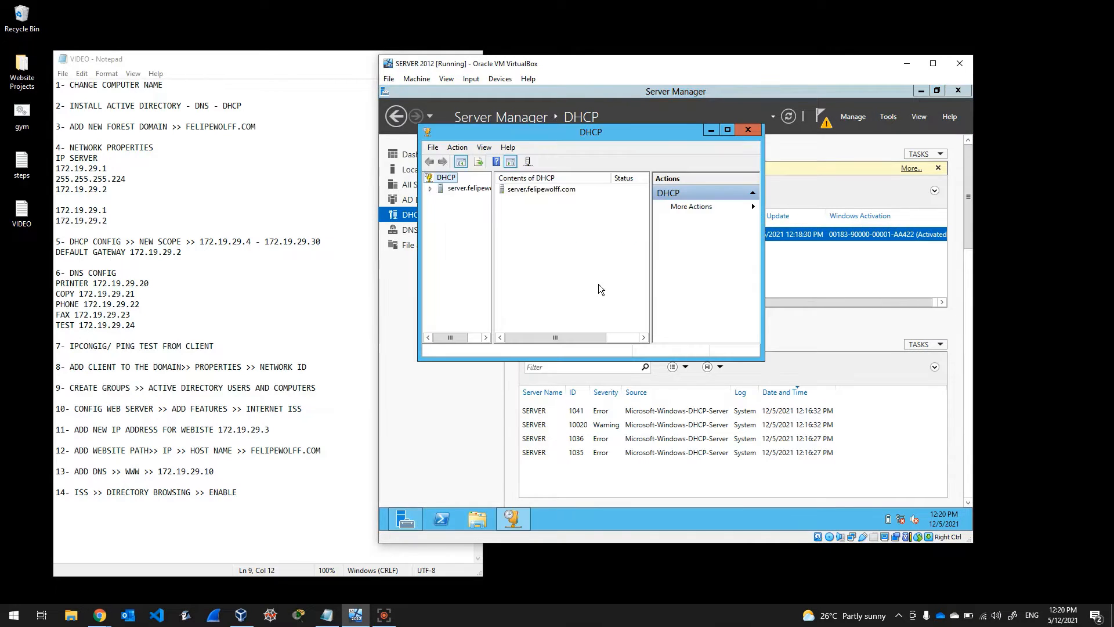
click(729, 132)
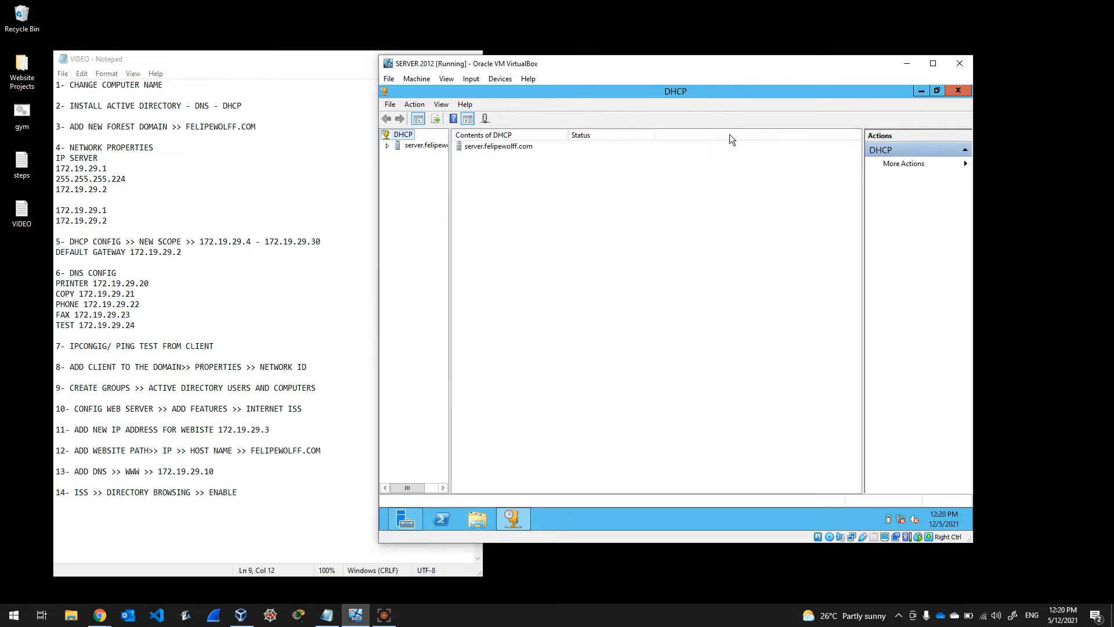
drag(451, 191, 505, 192)
click(387, 146)
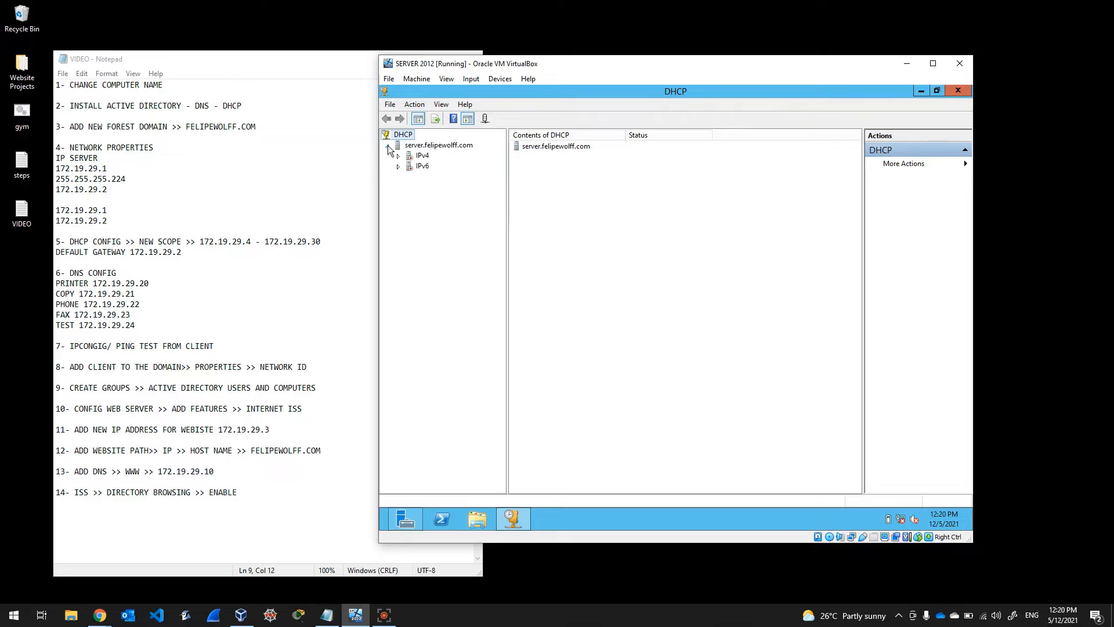
double_click(422, 155)
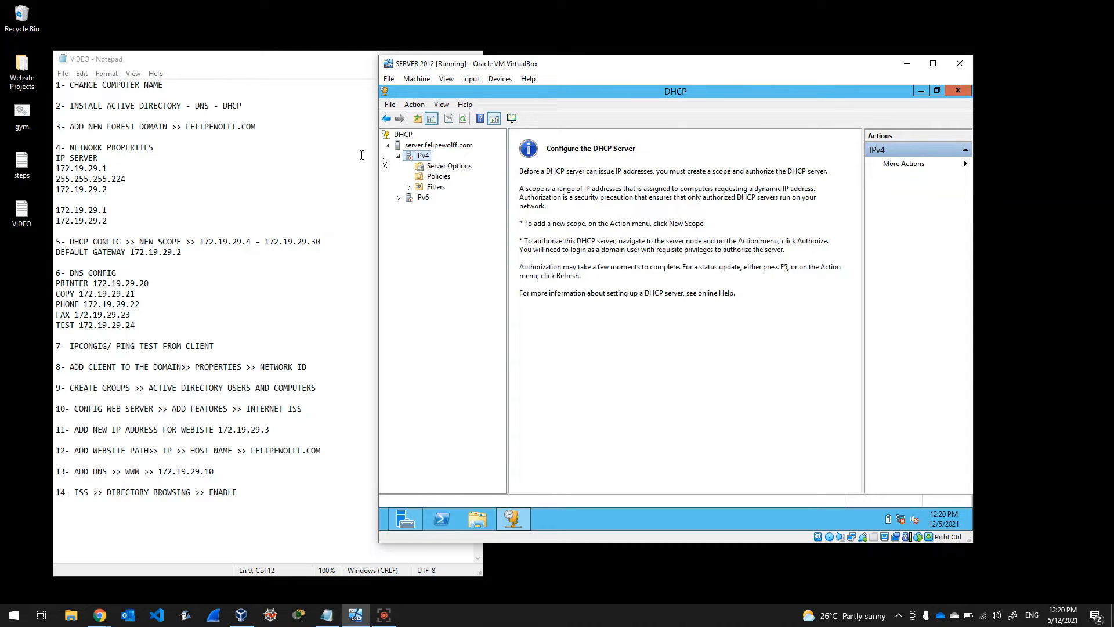
Step: Start a new DHCP scope under IPv4 and name it basic
right_click(422, 157)
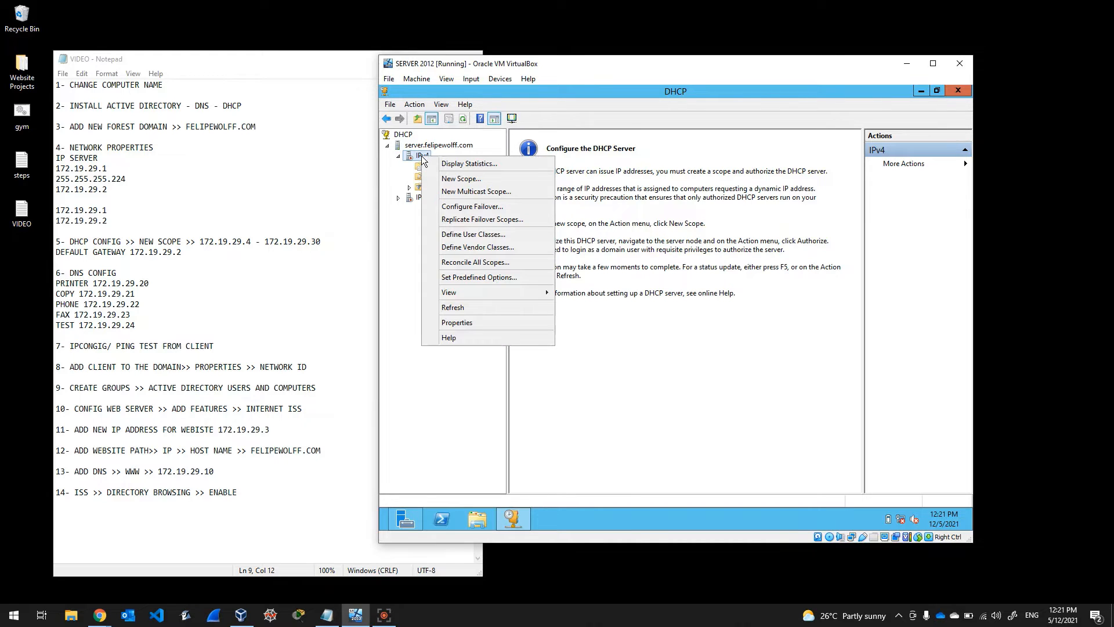
click(453, 177)
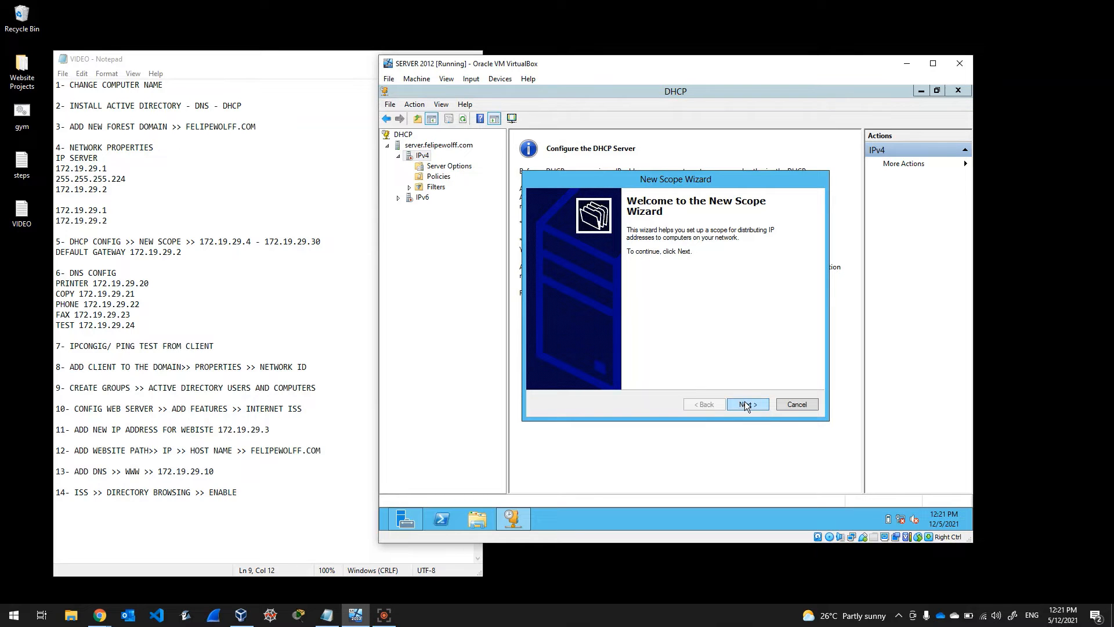
click(747, 406)
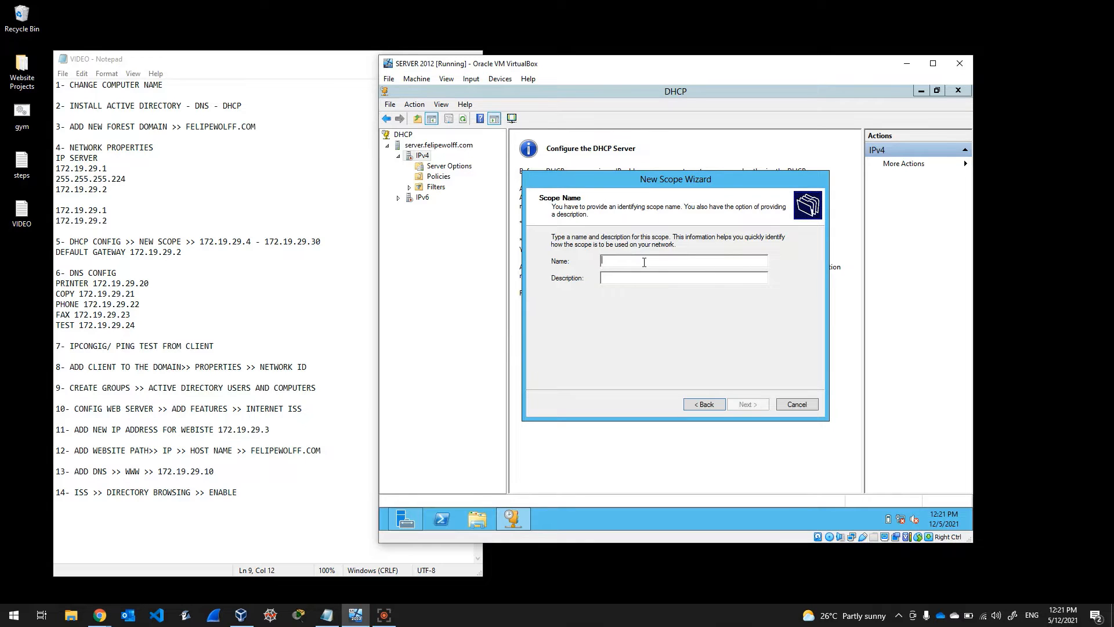
text(basic)
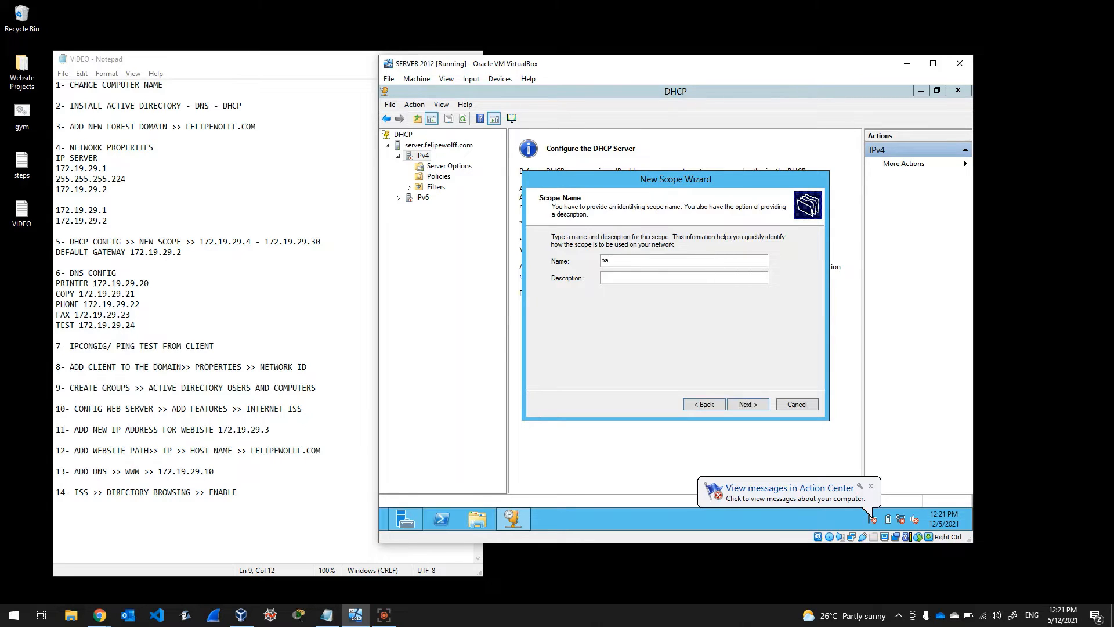
click(749, 403)
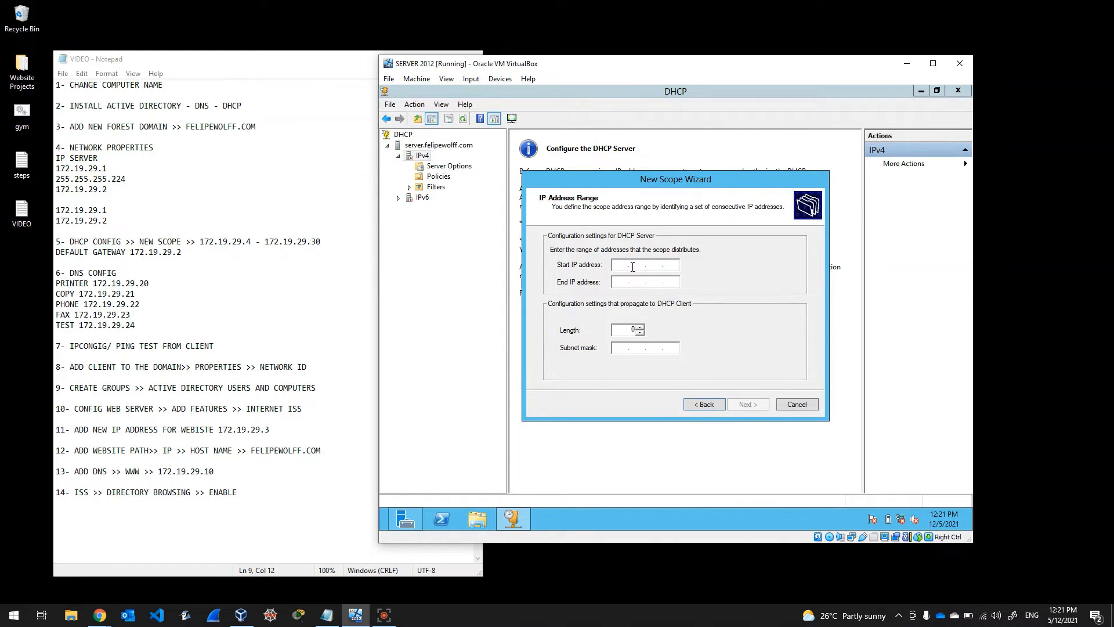
Step: Set the scope range 172.19.29.4–172.19.29.30 with subnet mask 255.255.255.224
text(172 . 19 . 29 . 4)
click(621, 282)
text(172 . )
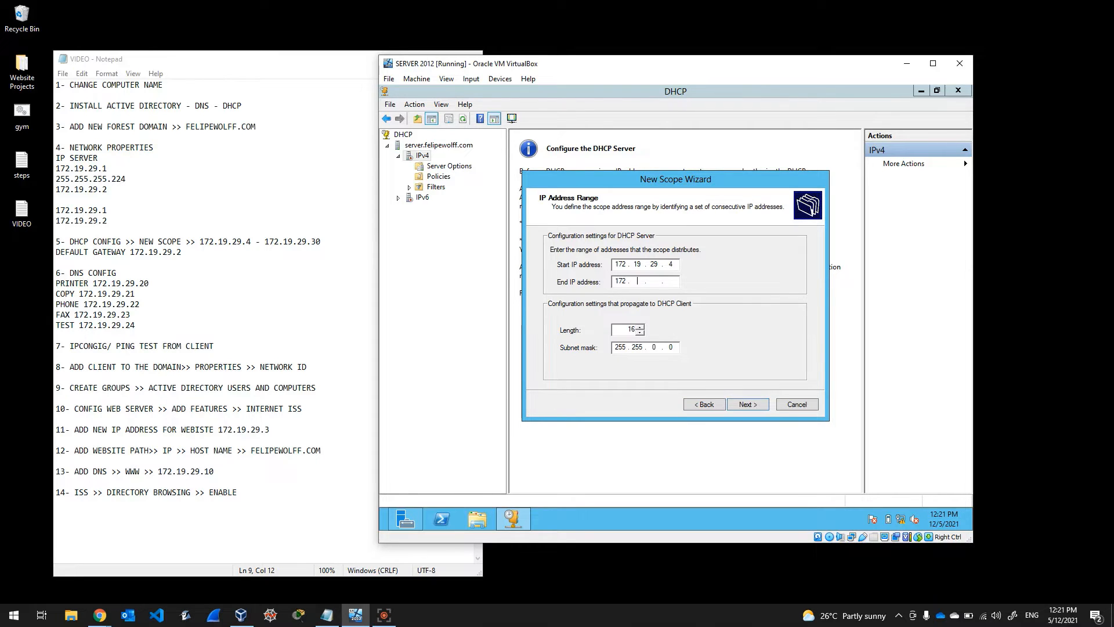
text(19)
text(29 . 30)
double_click(654, 348)
text(255 . 224)
click(745, 404)
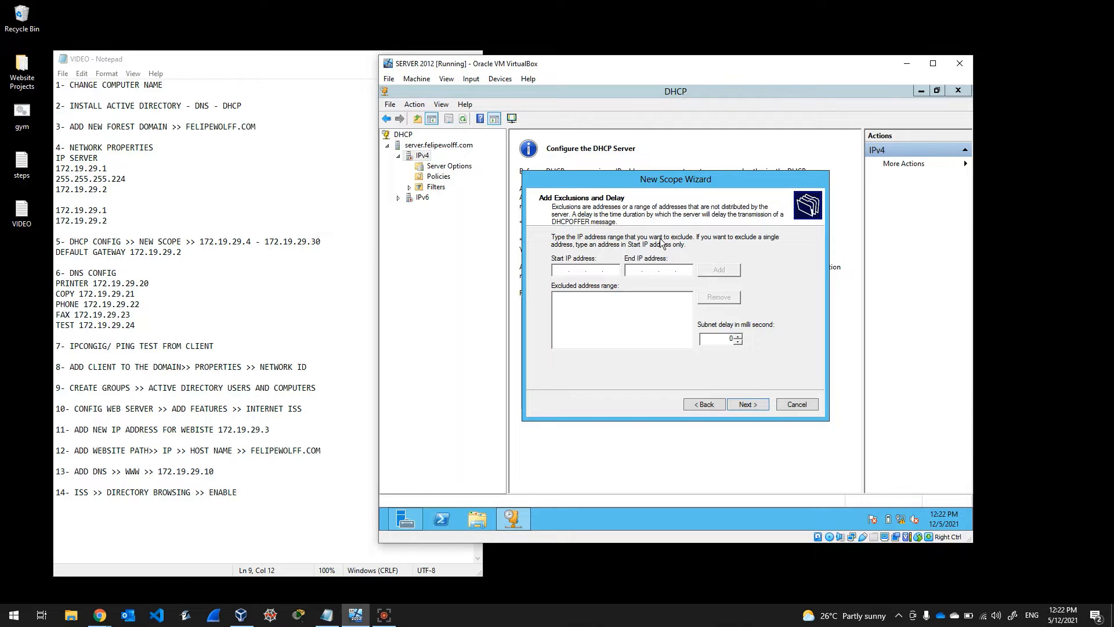
Step: Skip exclusions, keep the default lease, and add router 172.19.29.2 as the default gateway
click(747, 400)
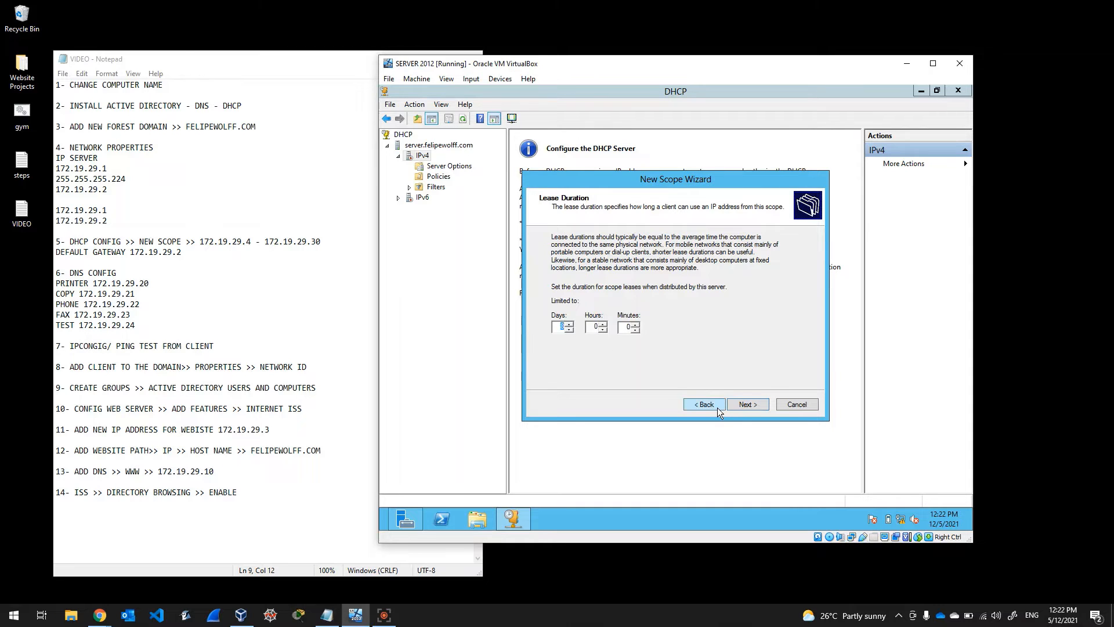
click(755, 407)
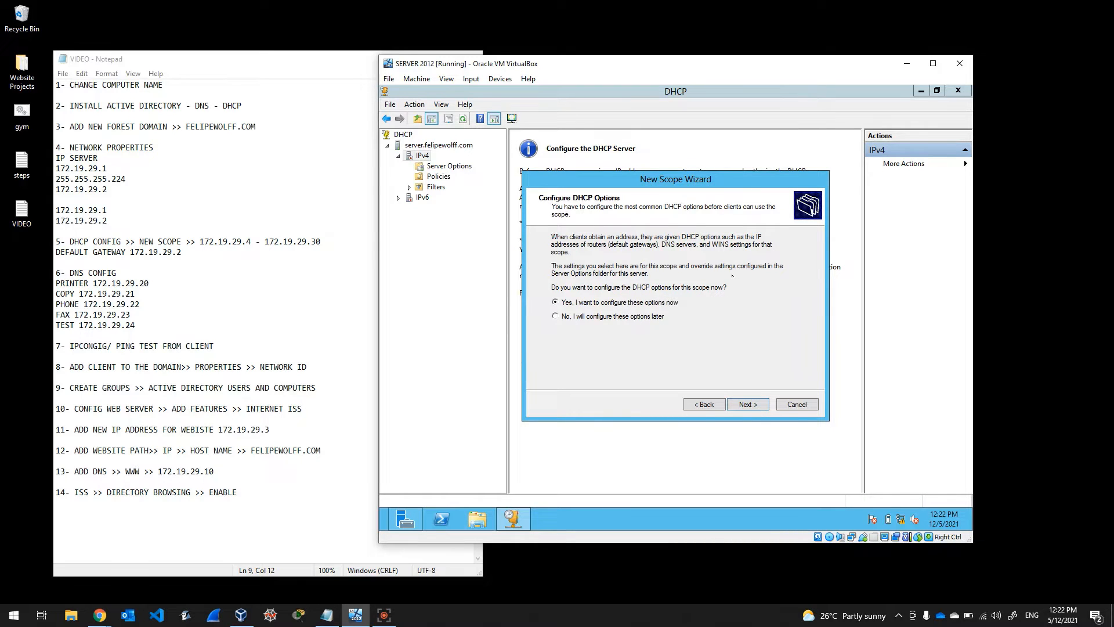
click(755, 410)
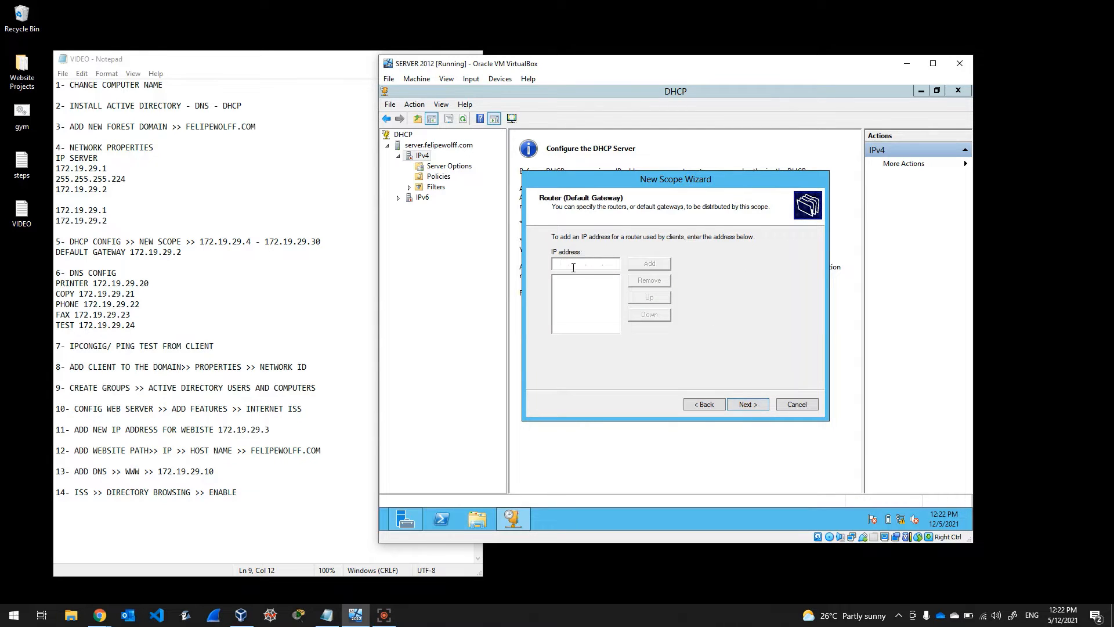
text(172 . 19 . 29 .)
click(608, 263)
text(2)
click(662, 265)
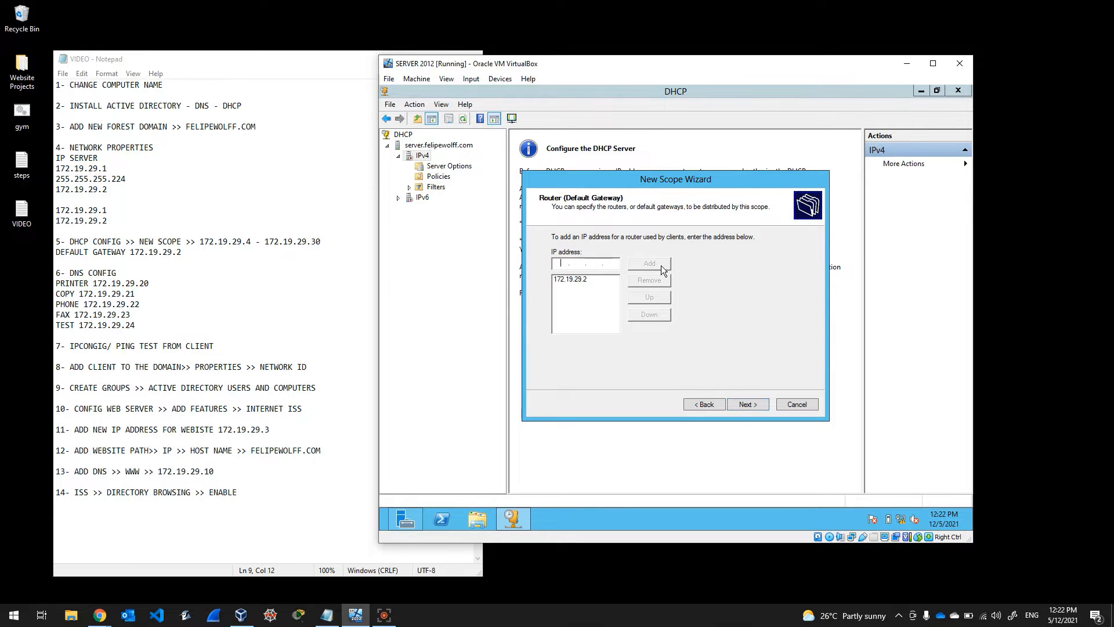
Step: Accept domain felipewolff.com with DNS servers 172.19.29.1 and 172.19.29.2, skip WINS, and activate the scope
click(747, 404)
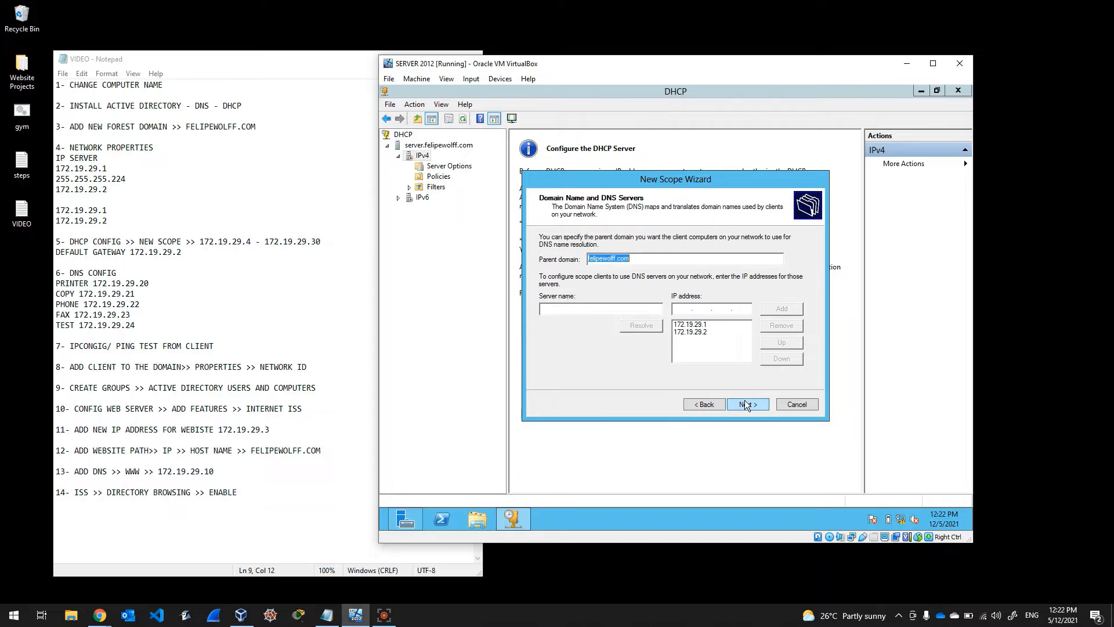
click(696, 326)
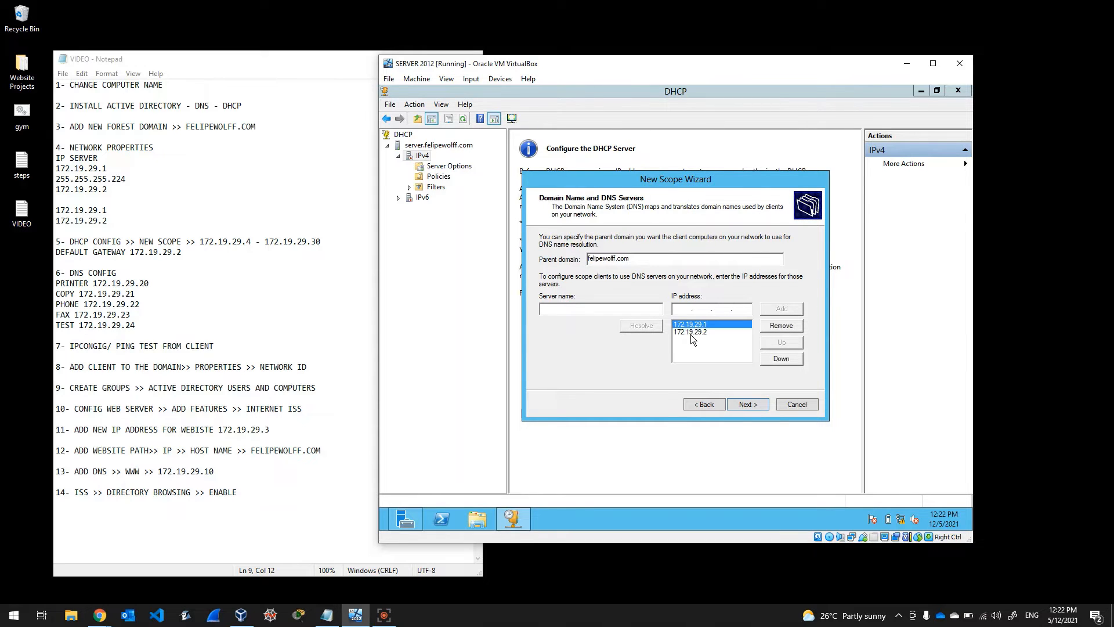
click(691, 334)
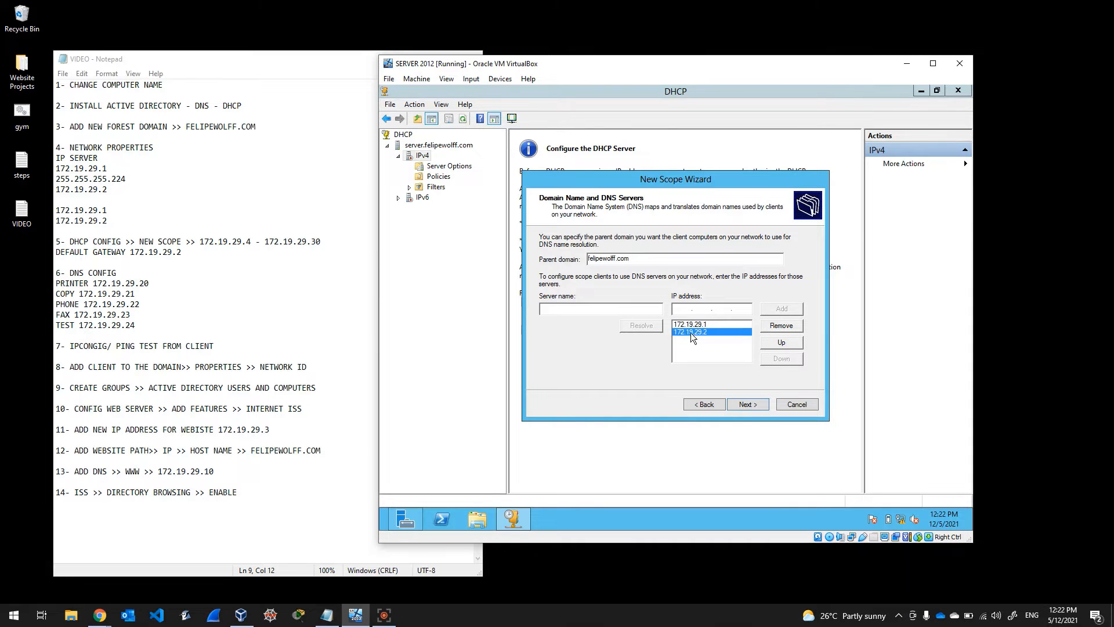
click(747, 405)
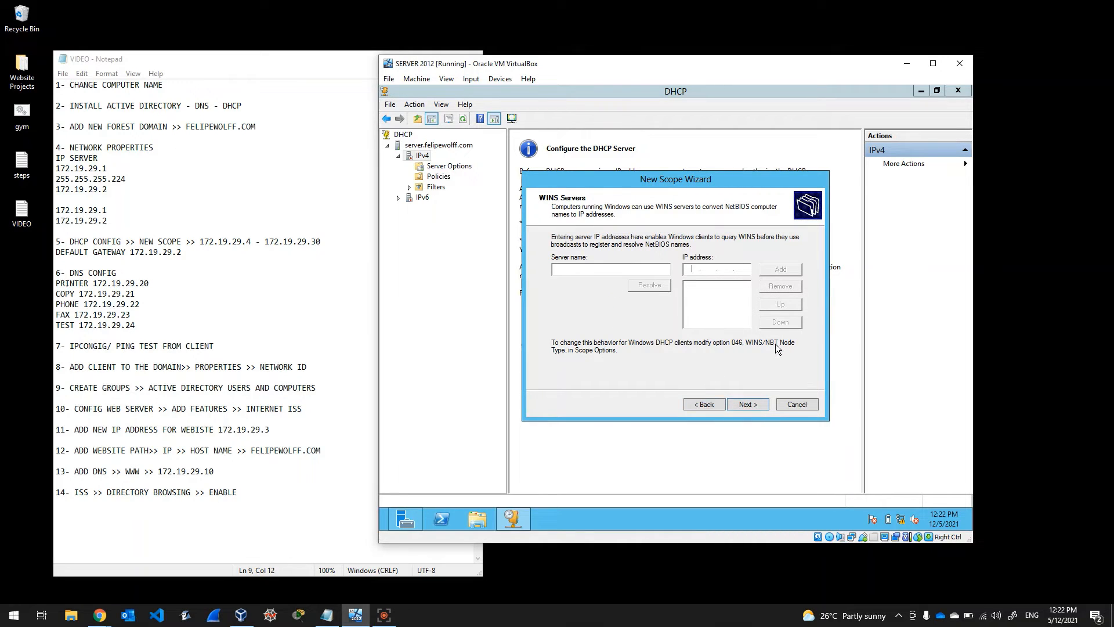
click(747, 406)
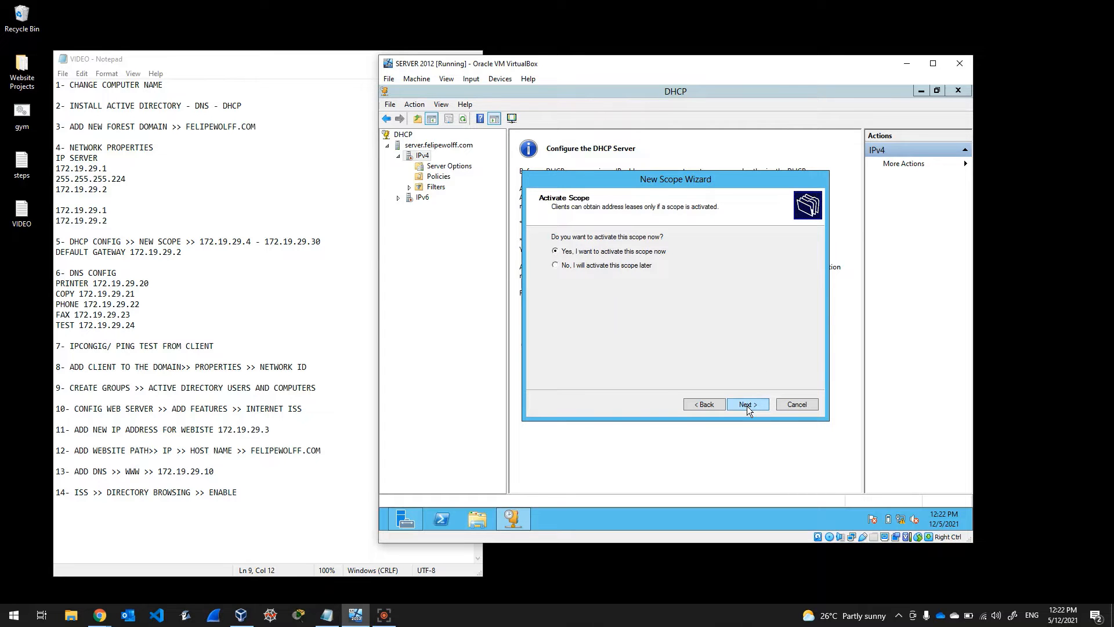
click(746, 405)
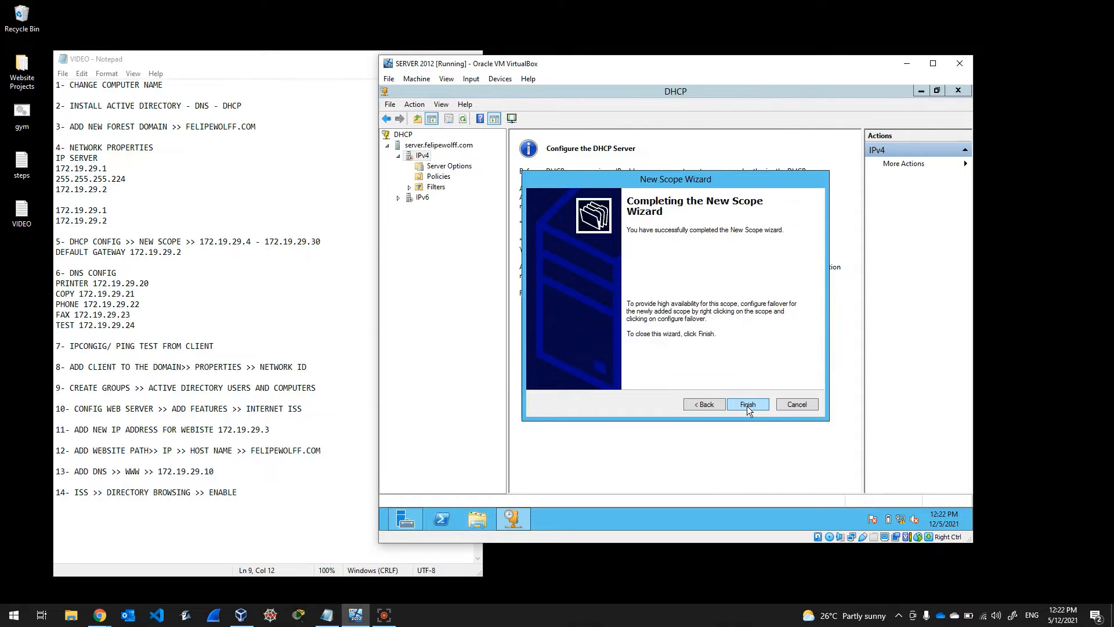
click(747, 405)
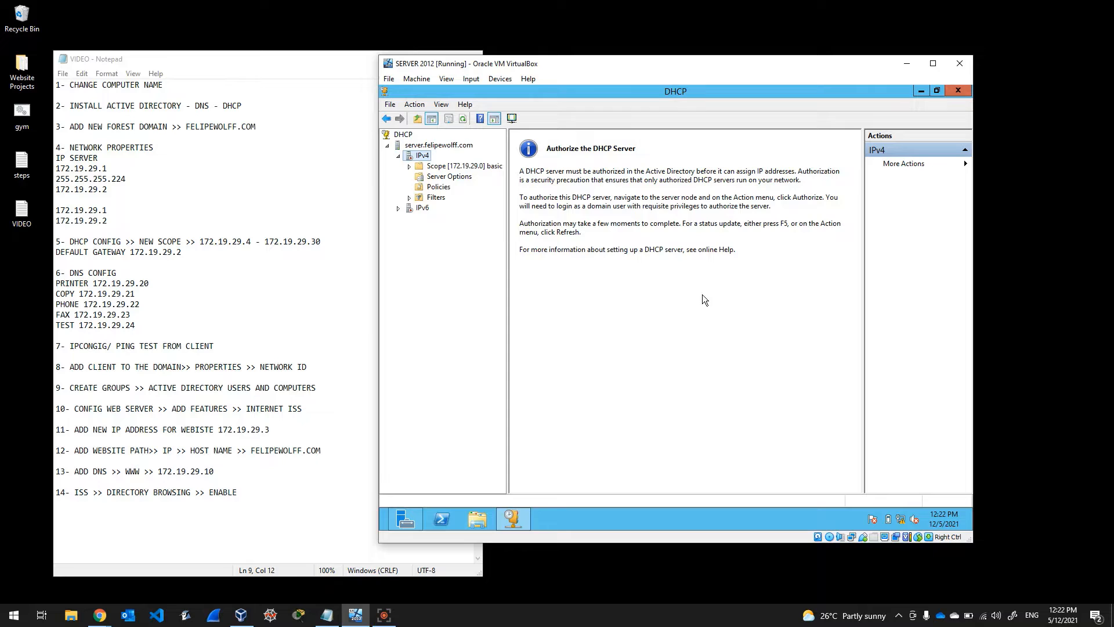
Step: Expand the basic scope and confirm its address pool runs 172.19.29.4–172.19.29.30
double_click(443, 168)
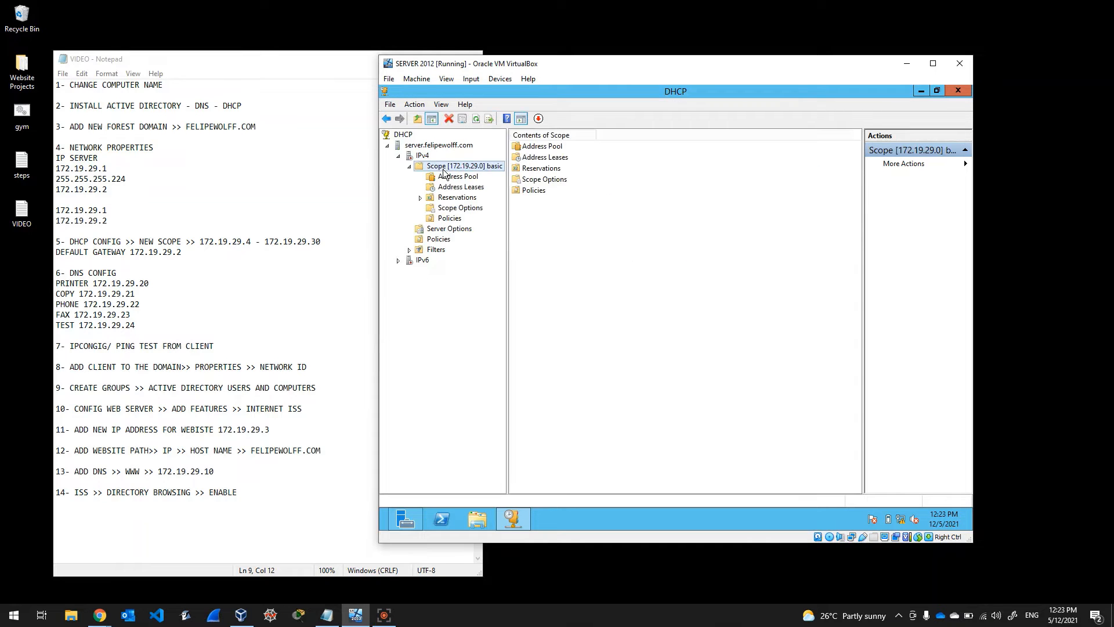
click(446, 176)
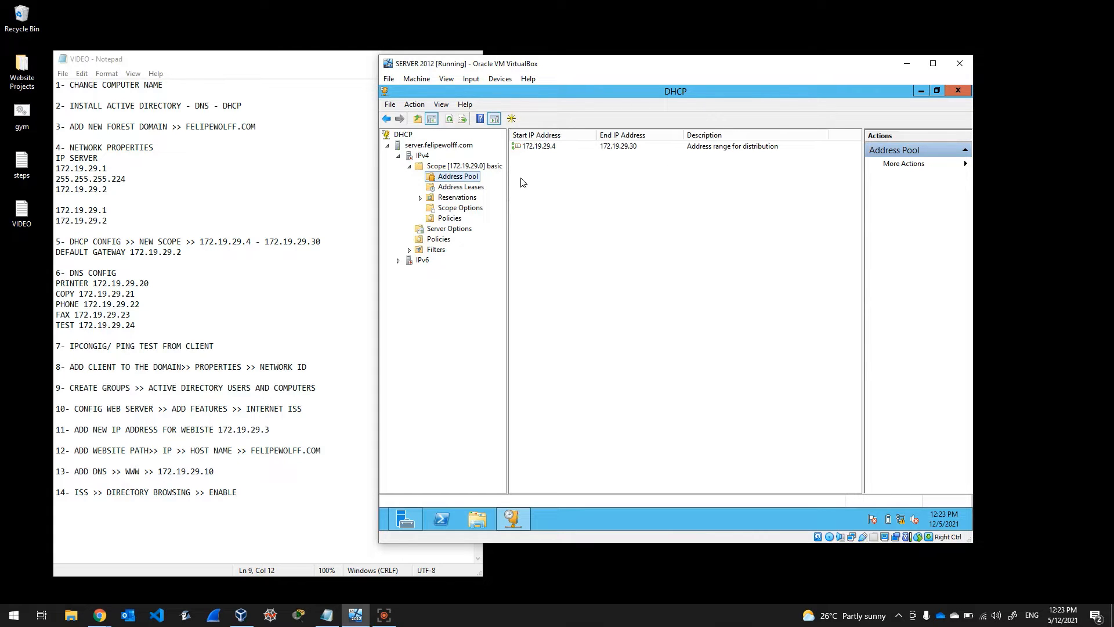
click(430, 156)
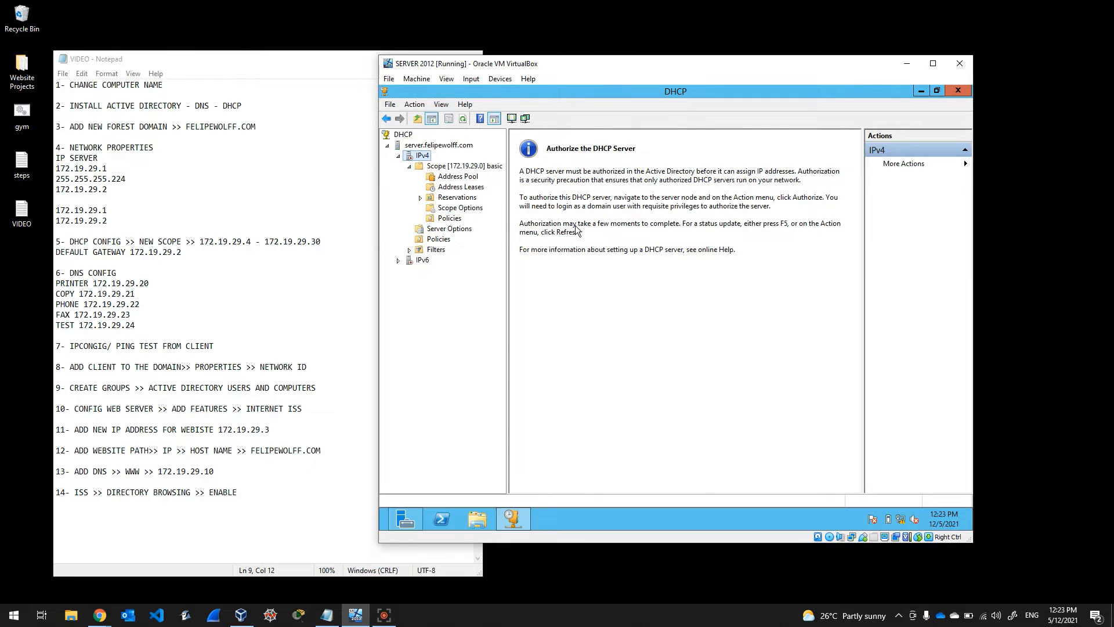
Step: Check the list of authorized DHCP servers, finding it empty
click(415, 105)
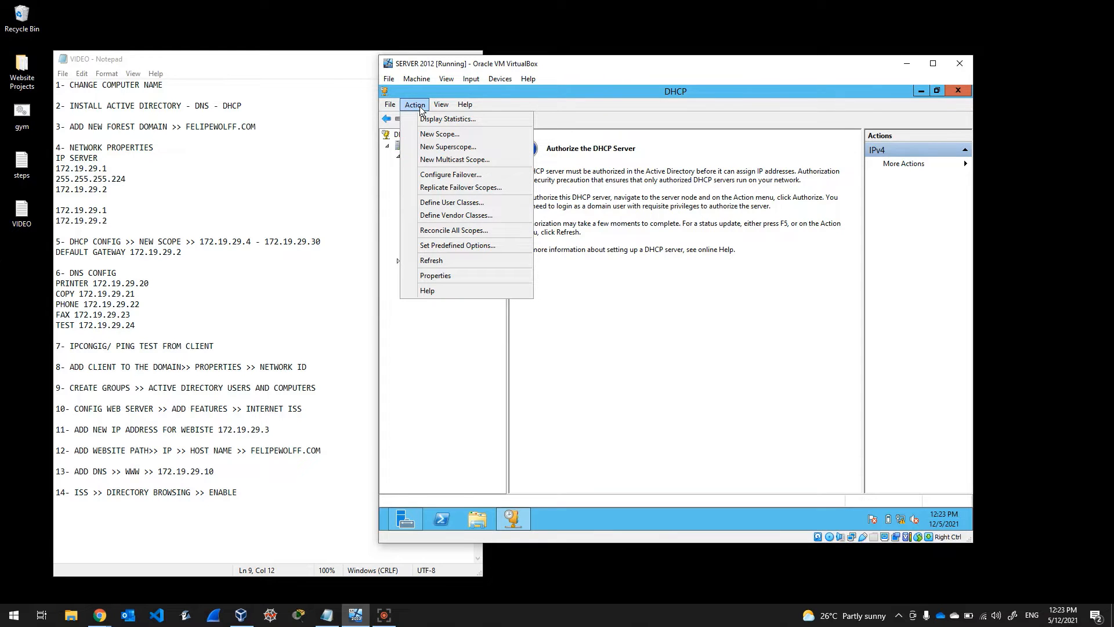
click(396, 136)
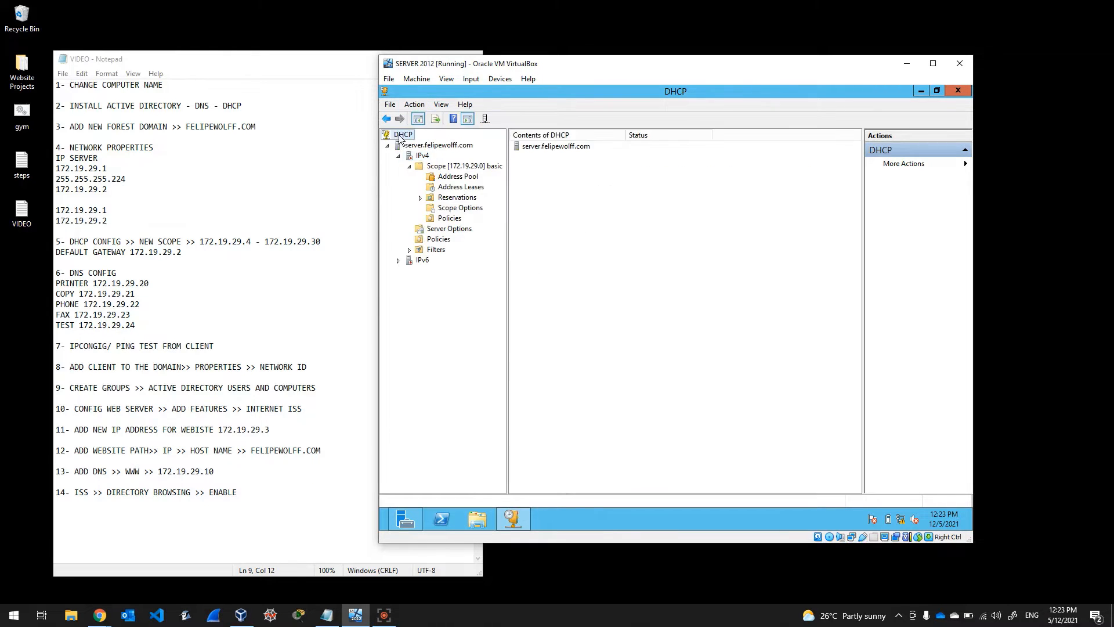
right_click(405, 140)
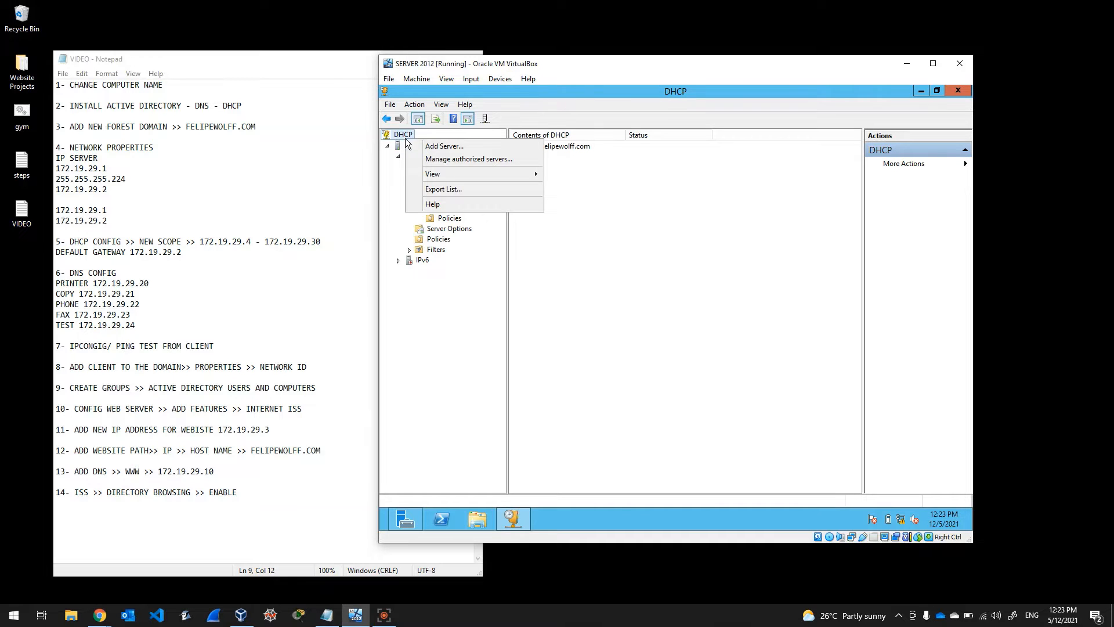
click(439, 164)
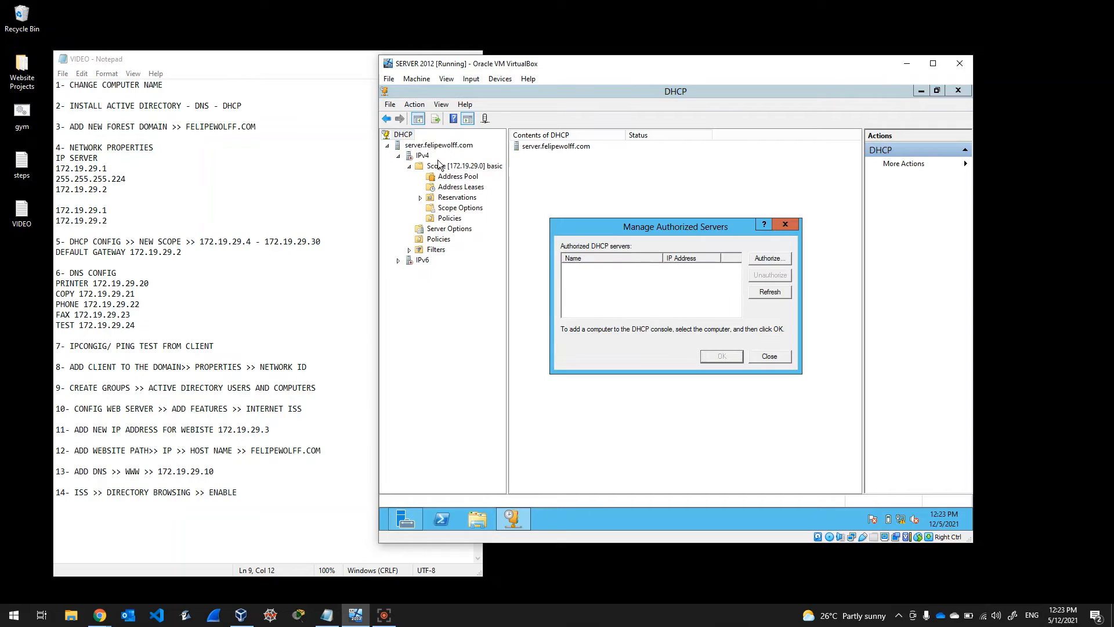
click(786, 225)
Step: Authorize server.felipewolff.com in Active Directory from its More Actions menu
click(917, 165)
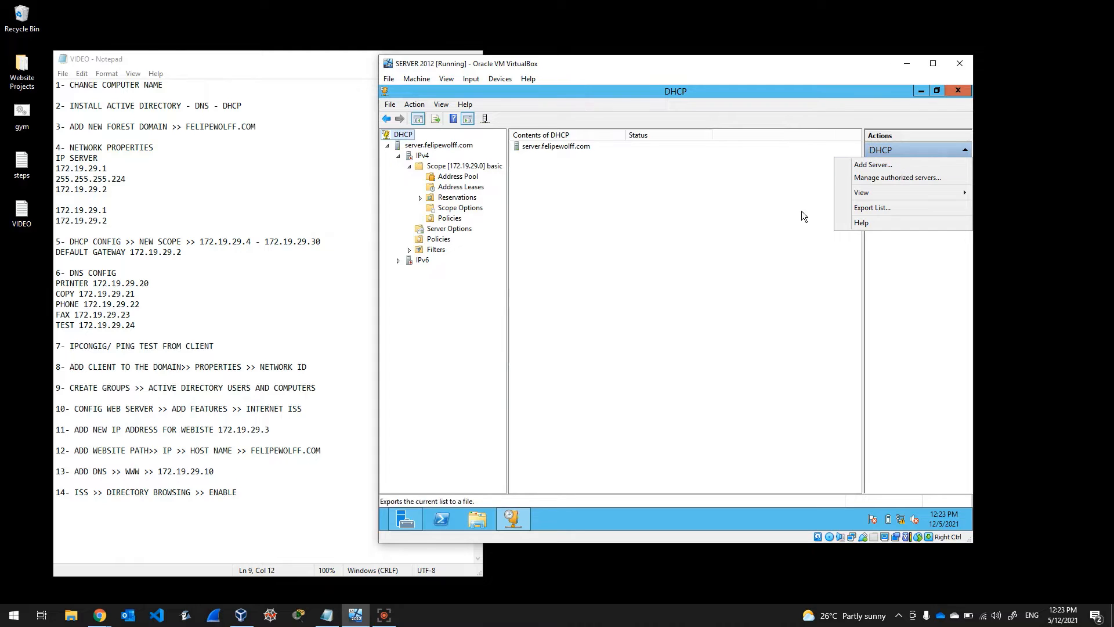
mouse_move(868, 198)
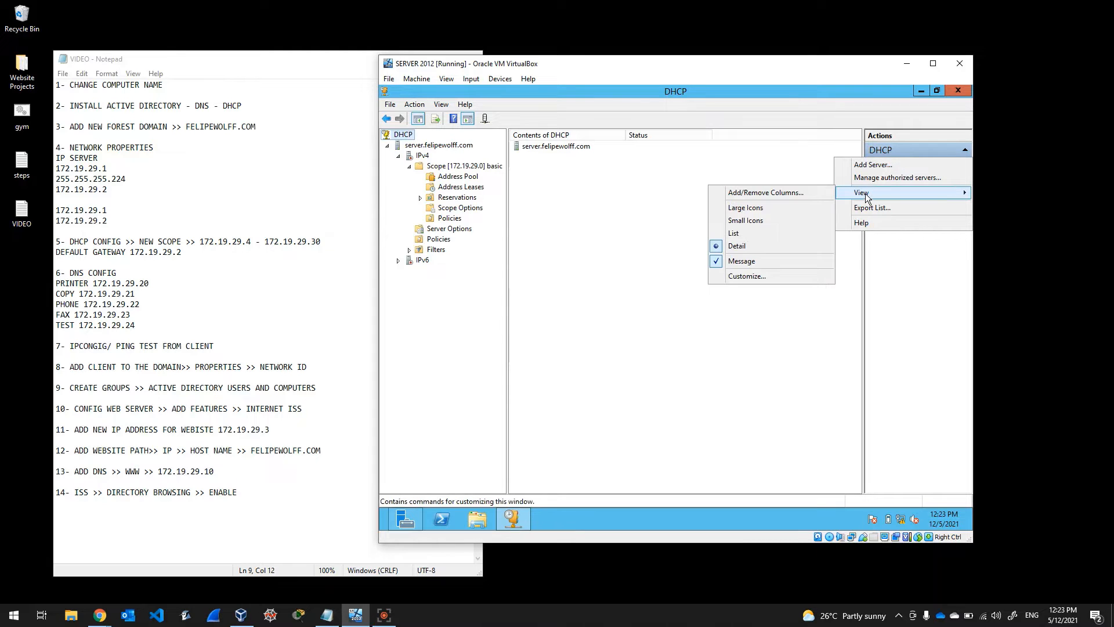
click(579, 150)
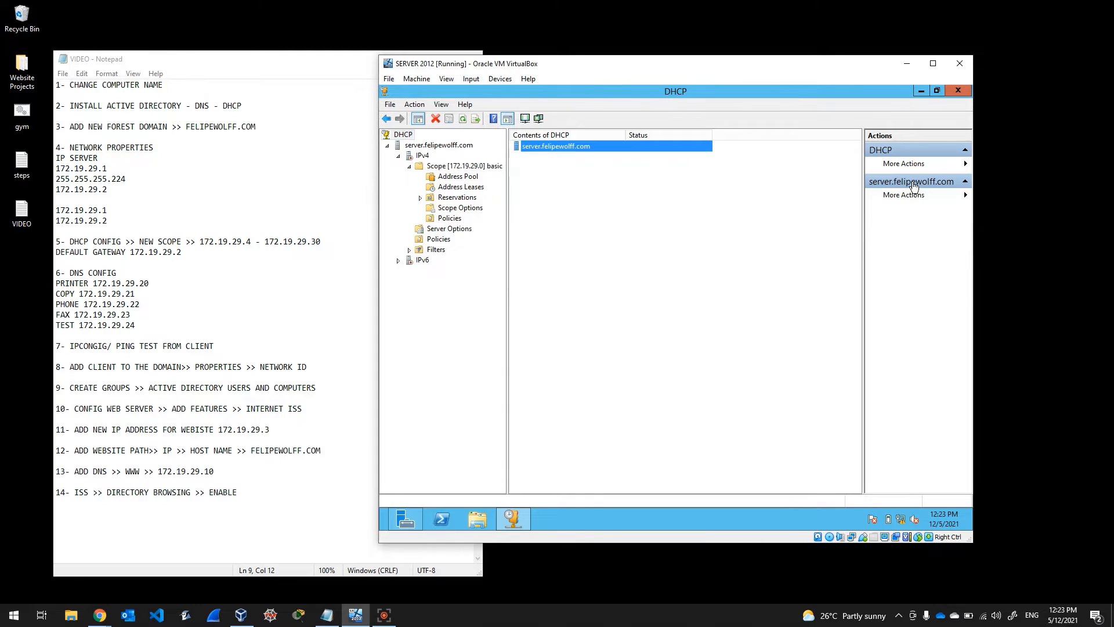
click(925, 165)
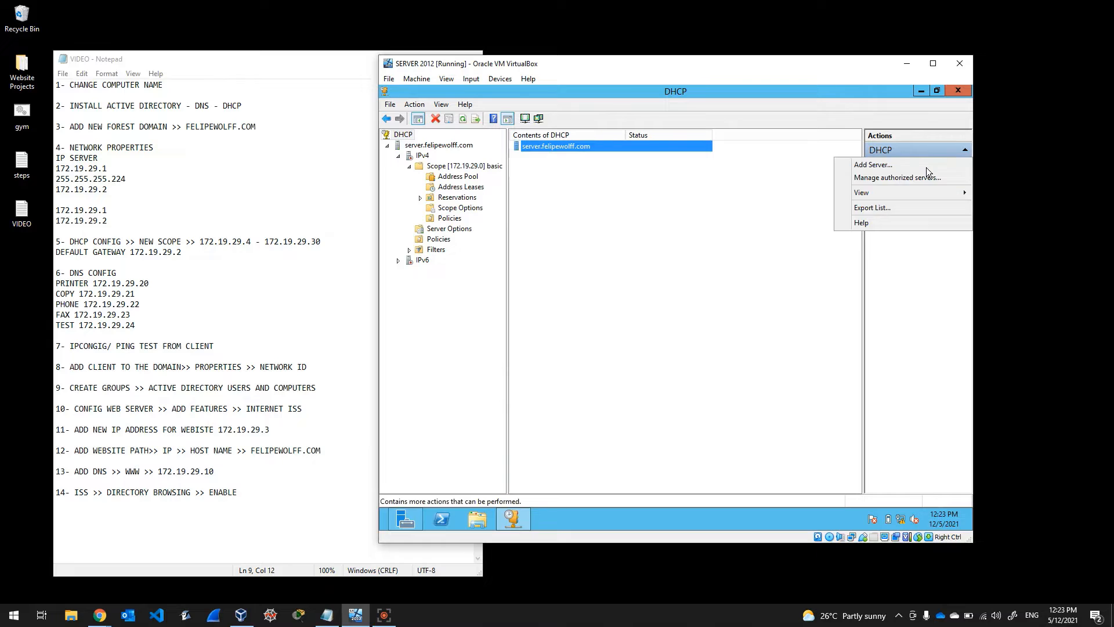
click(924, 251)
click(940, 198)
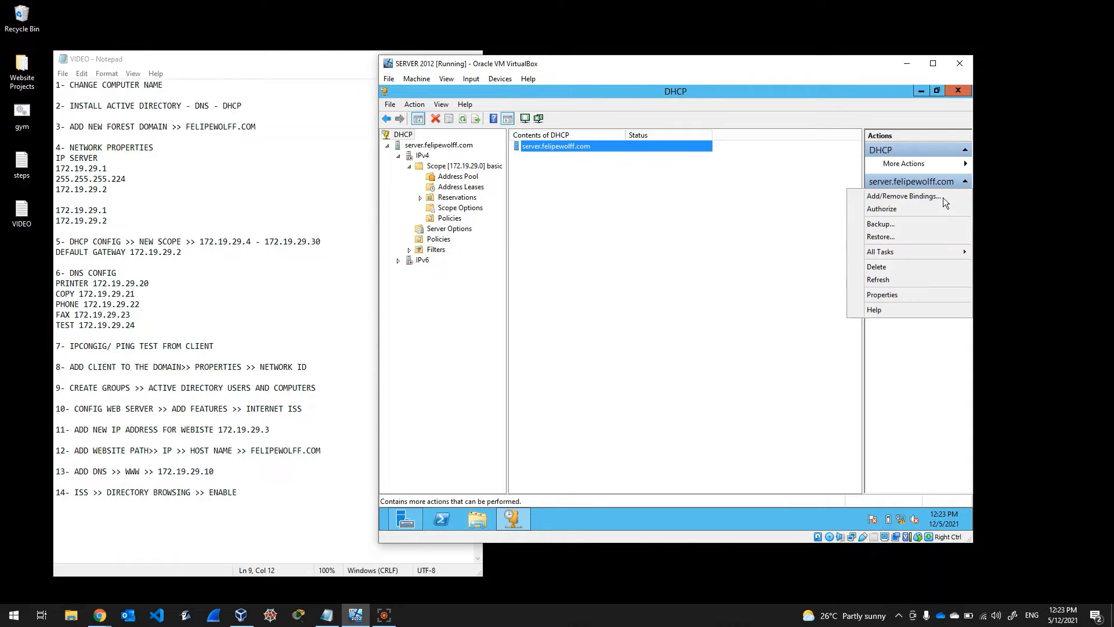
click(919, 210)
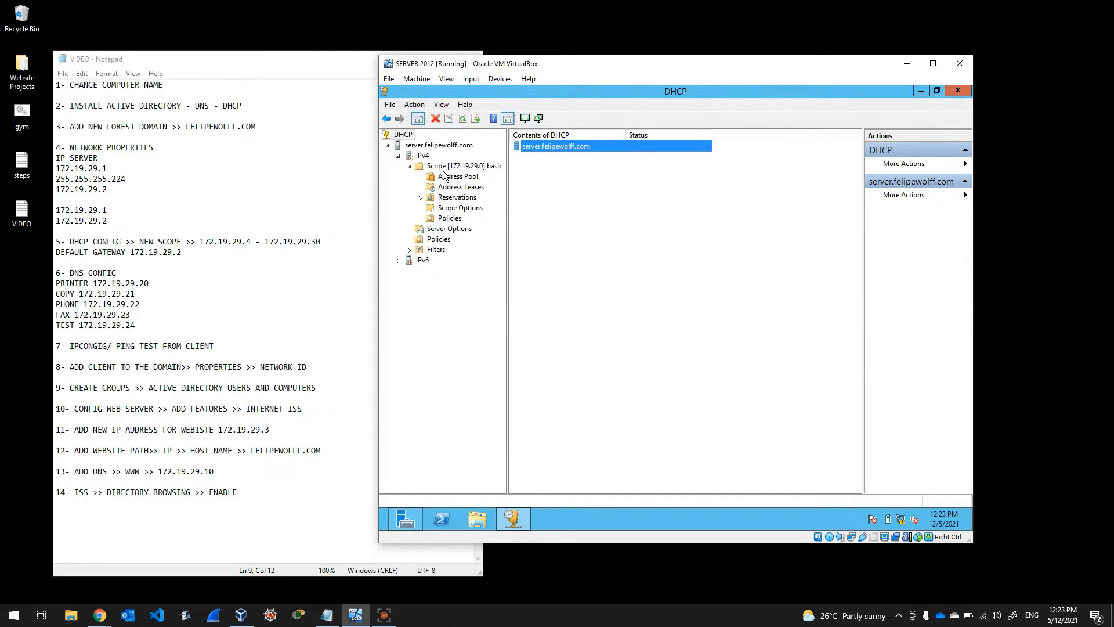
Step: Refresh IPv4 so scope 172.19.29.0 shows as Active
click(422, 165)
click(423, 156)
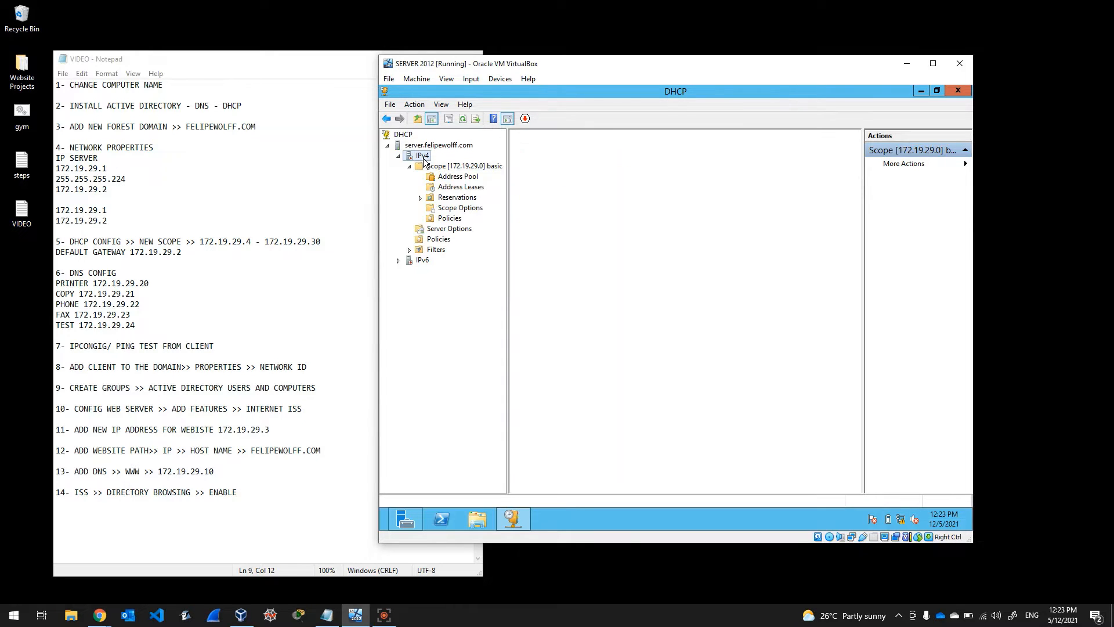
right_click(423, 157)
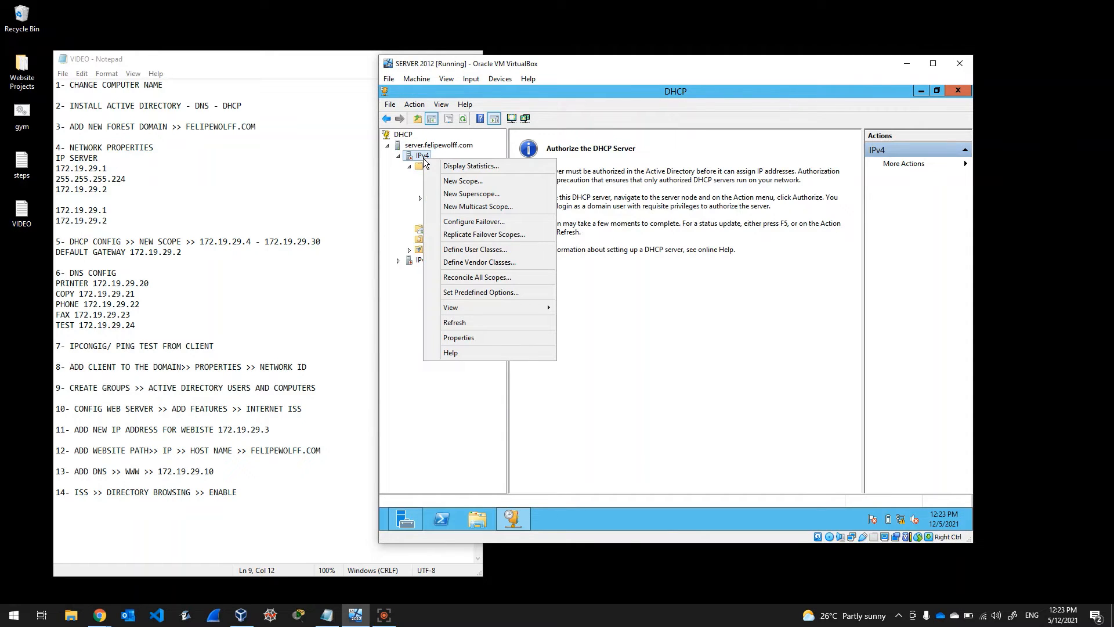
click(462, 322)
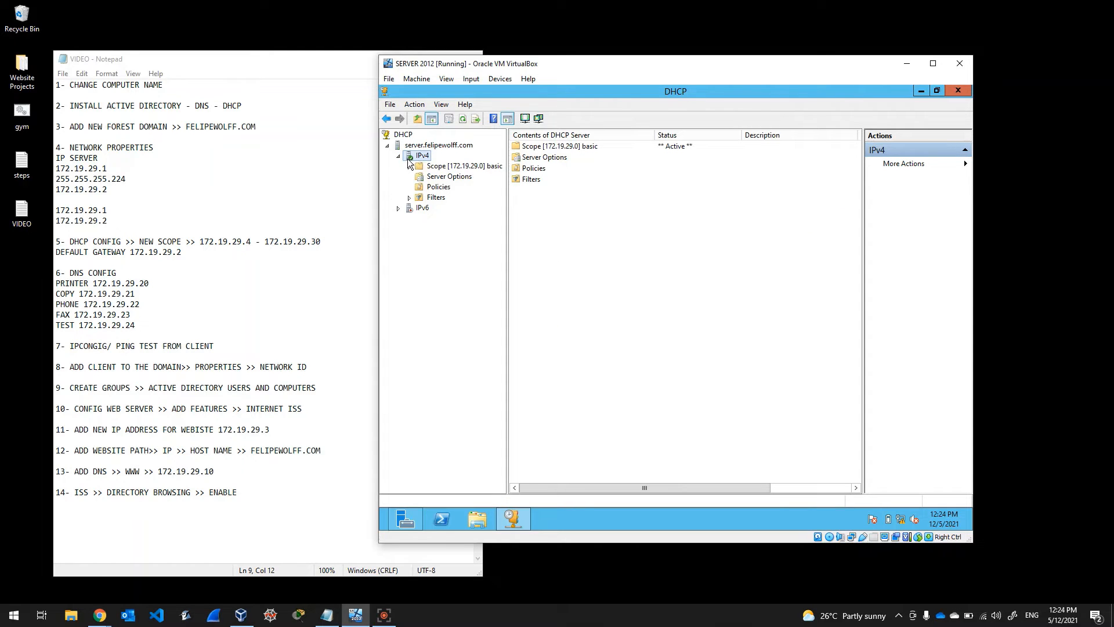
click(574, 145)
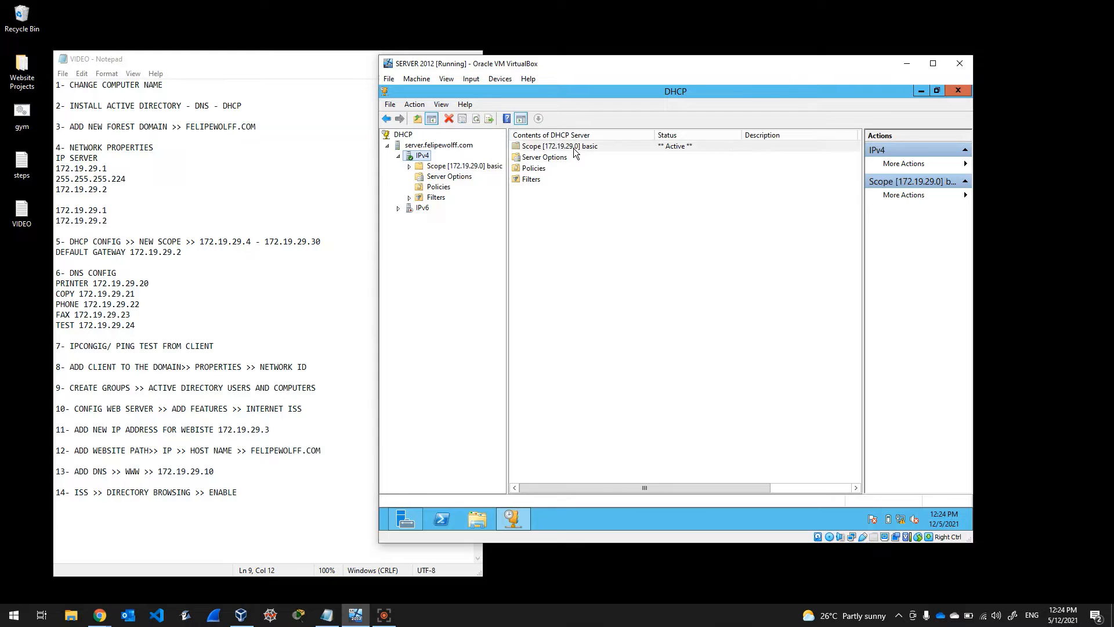
Step: Verify the scope's 172.19.29.4–172.19.29.30 pool, check the planned DNS records in Notepad, and close the DHCP console
click(409, 167)
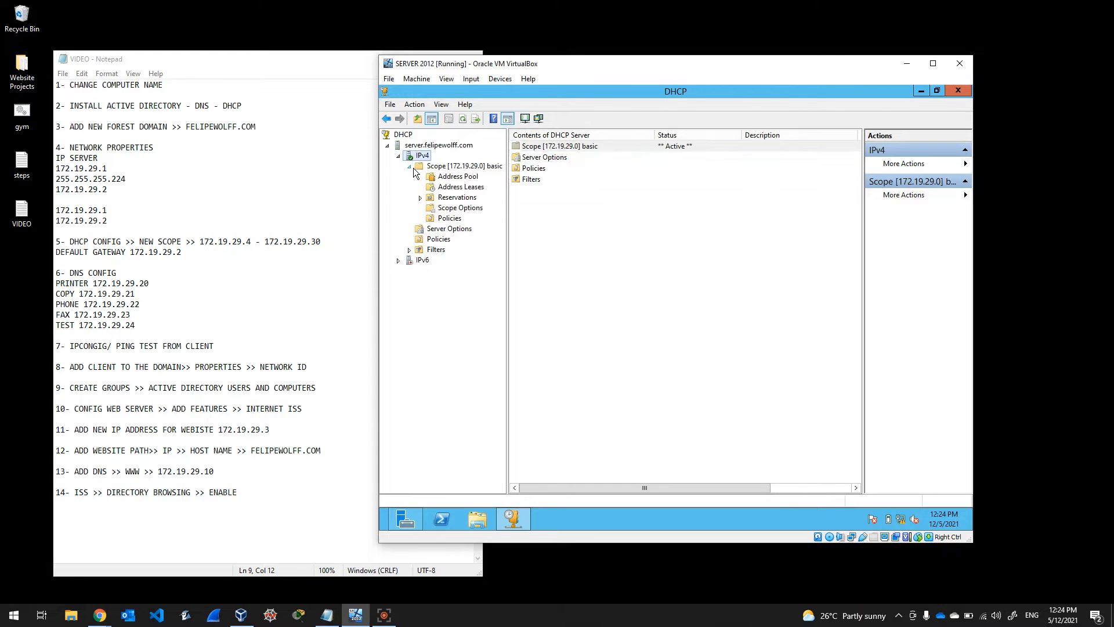
click(455, 177)
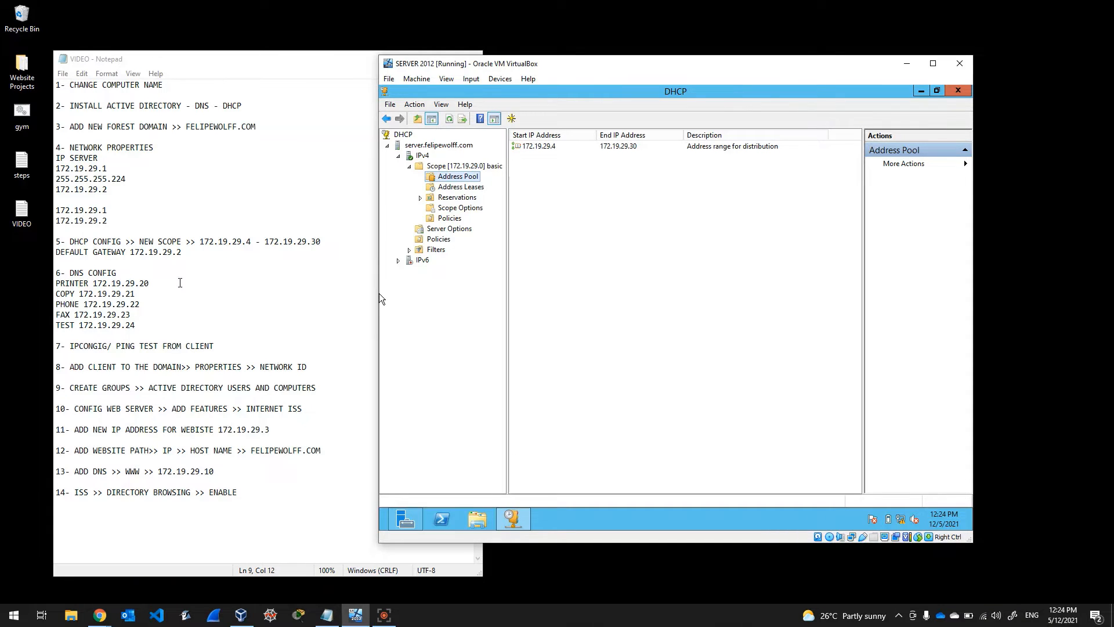
click(180, 282)
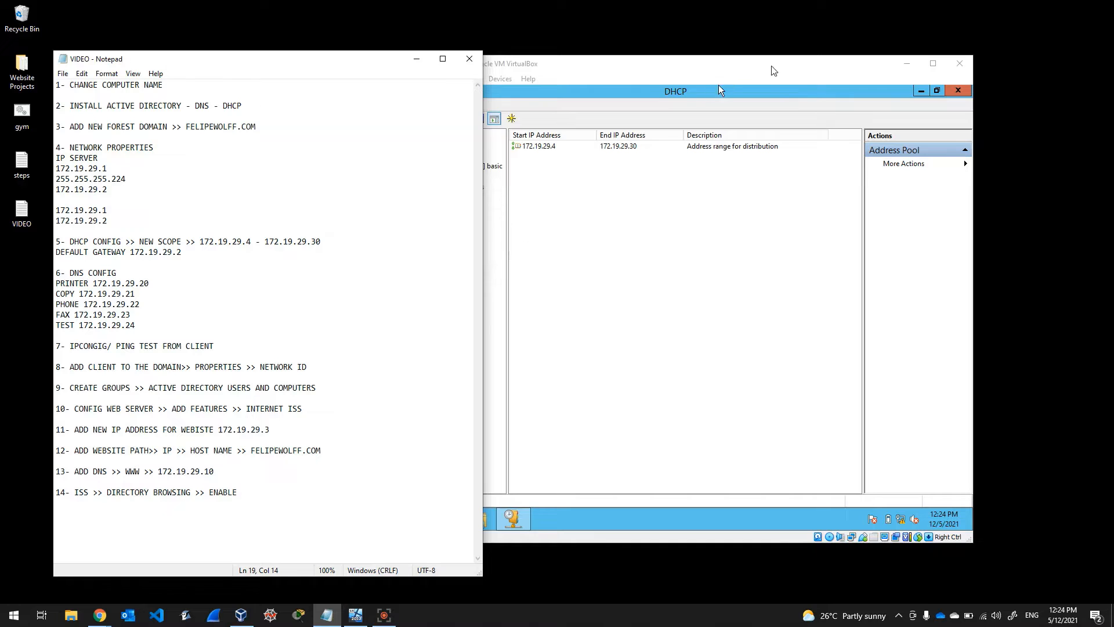
click(814, 97)
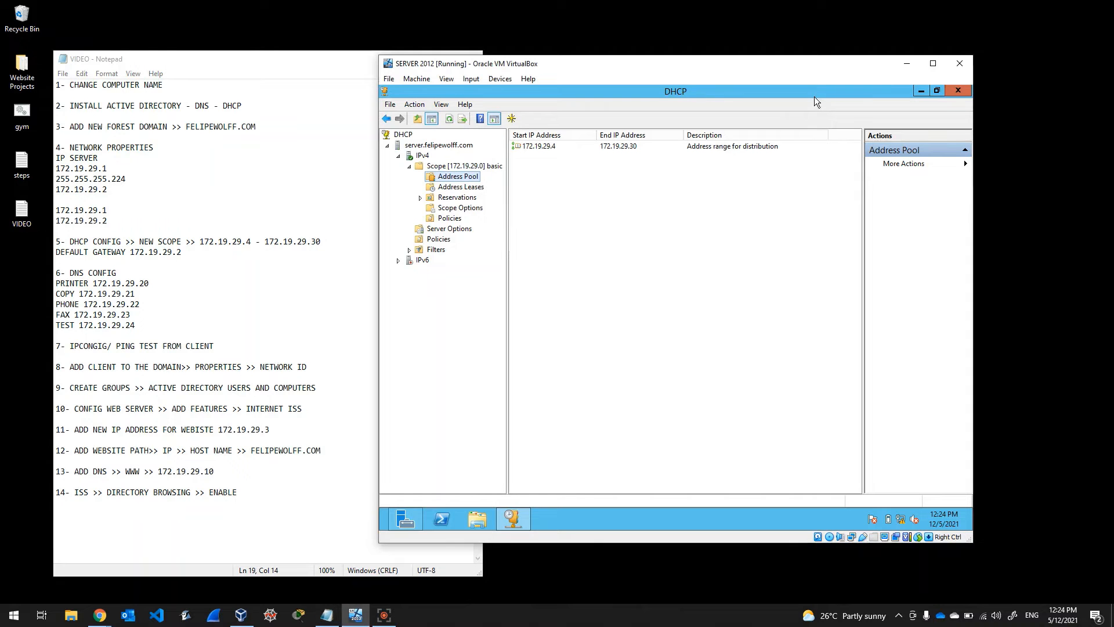
click(958, 91)
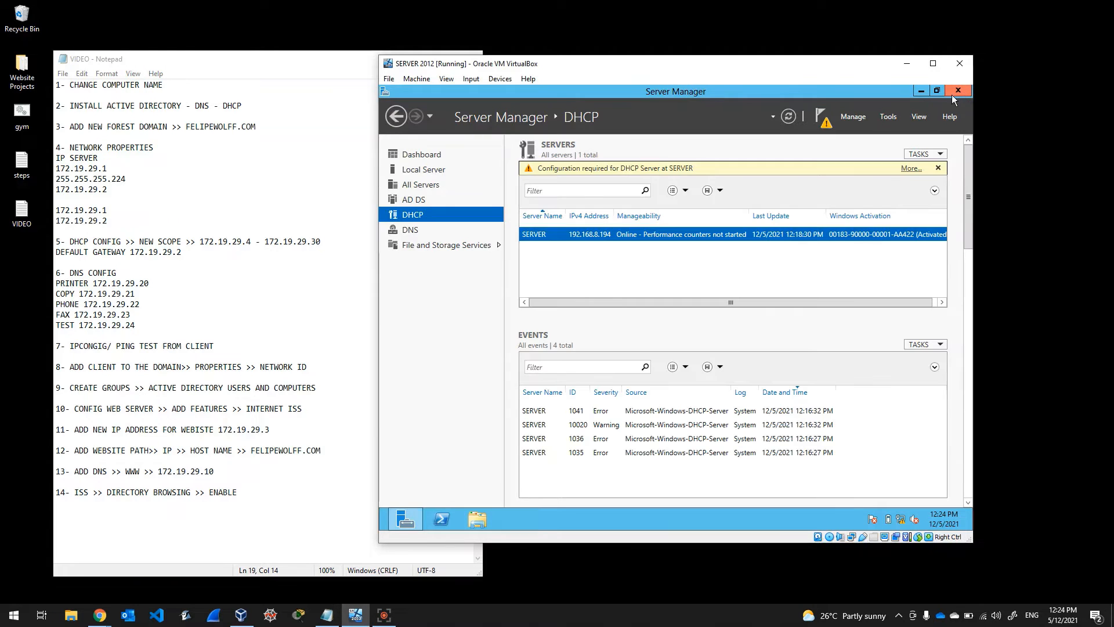
Step: Launch DNS Manager from Server Manager's Tools, maximize it, and select the felipewolff.com forward lookup zone
click(413, 234)
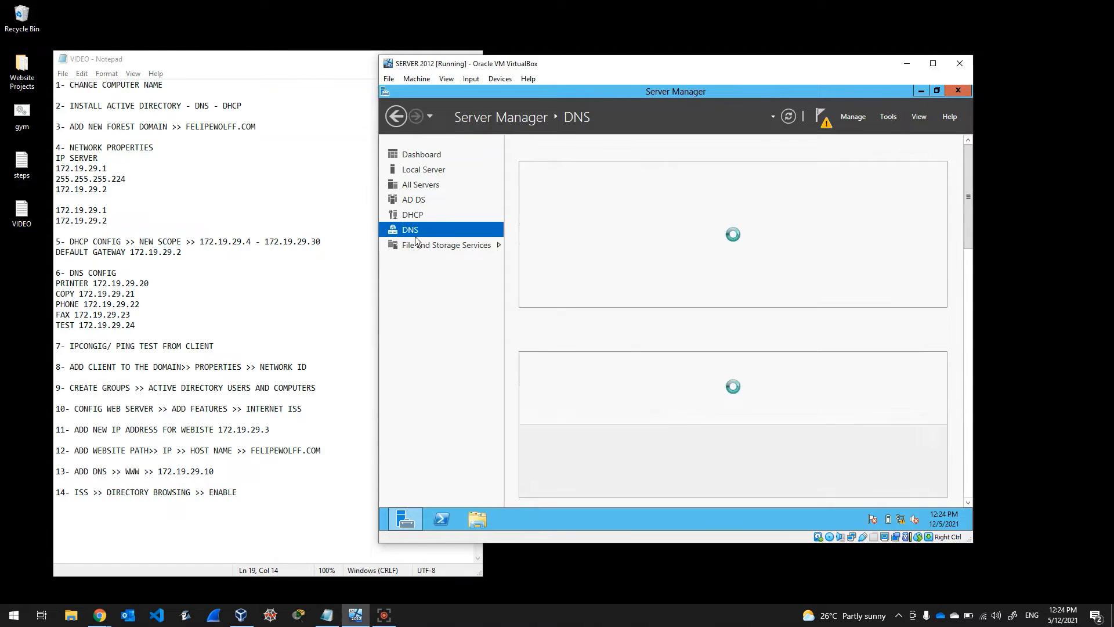
click(887, 121)
click(817, 261)
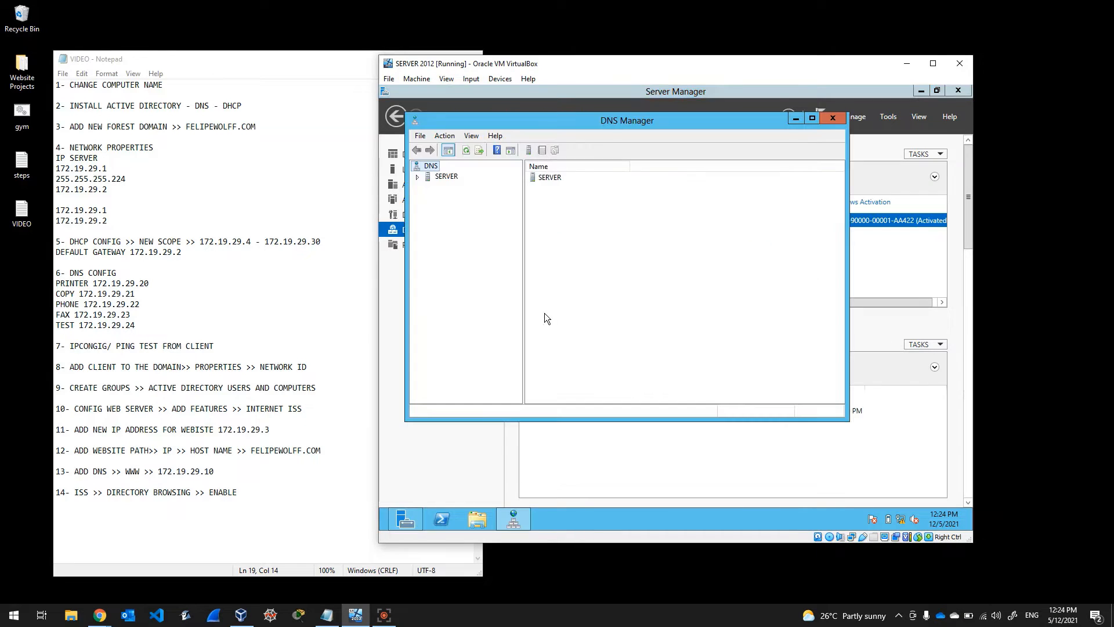
double_click(614, 124)
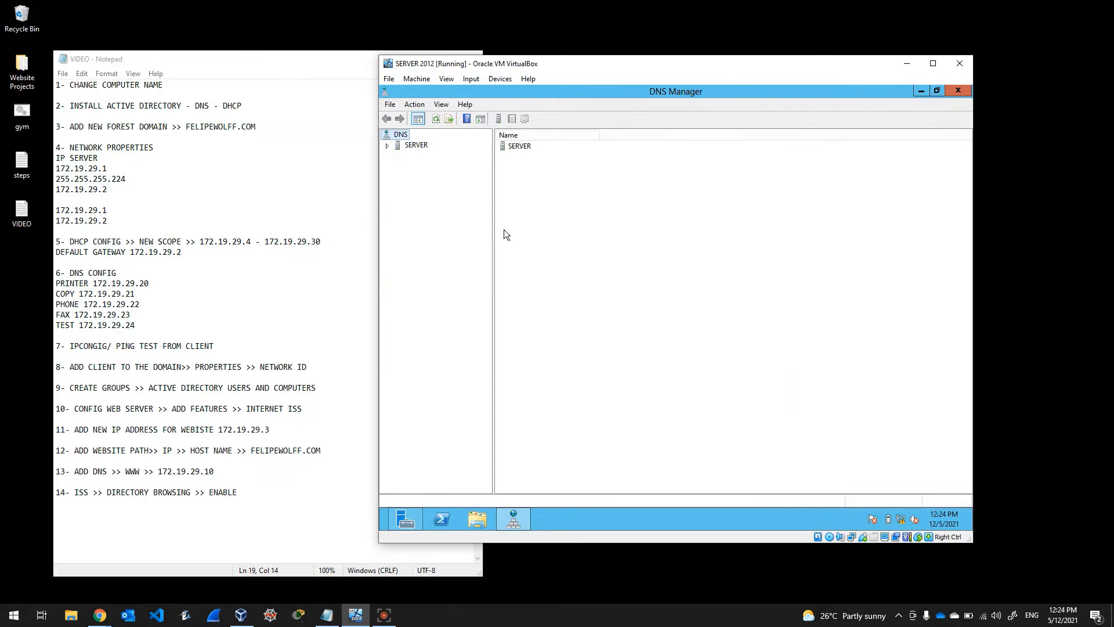
drag(494, 236, 501, 234)
click(388, 147)
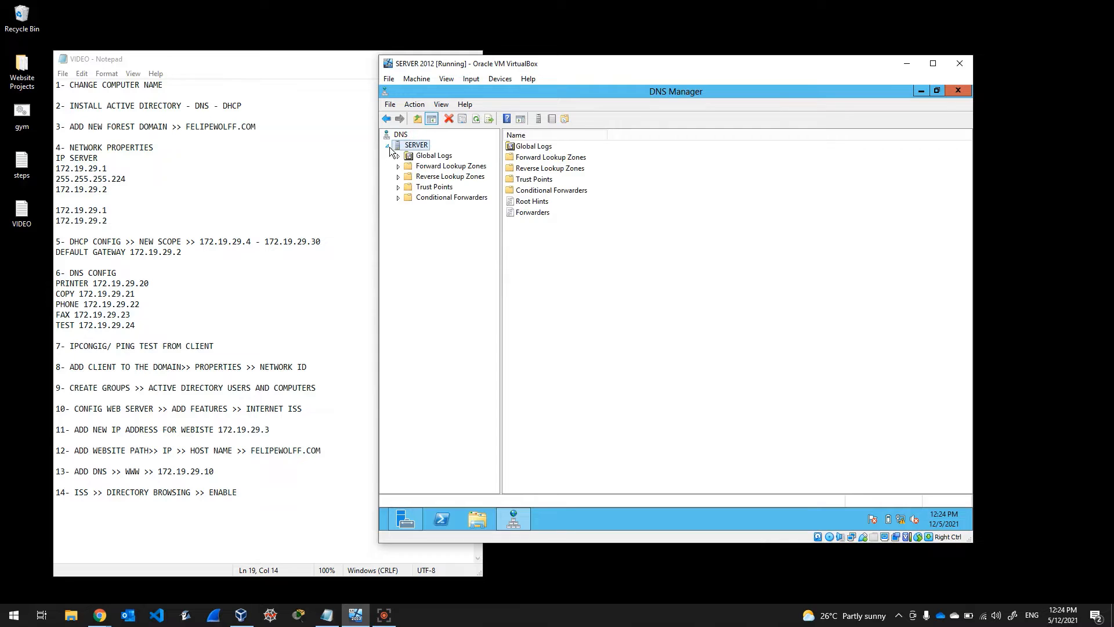
click(419, 168)
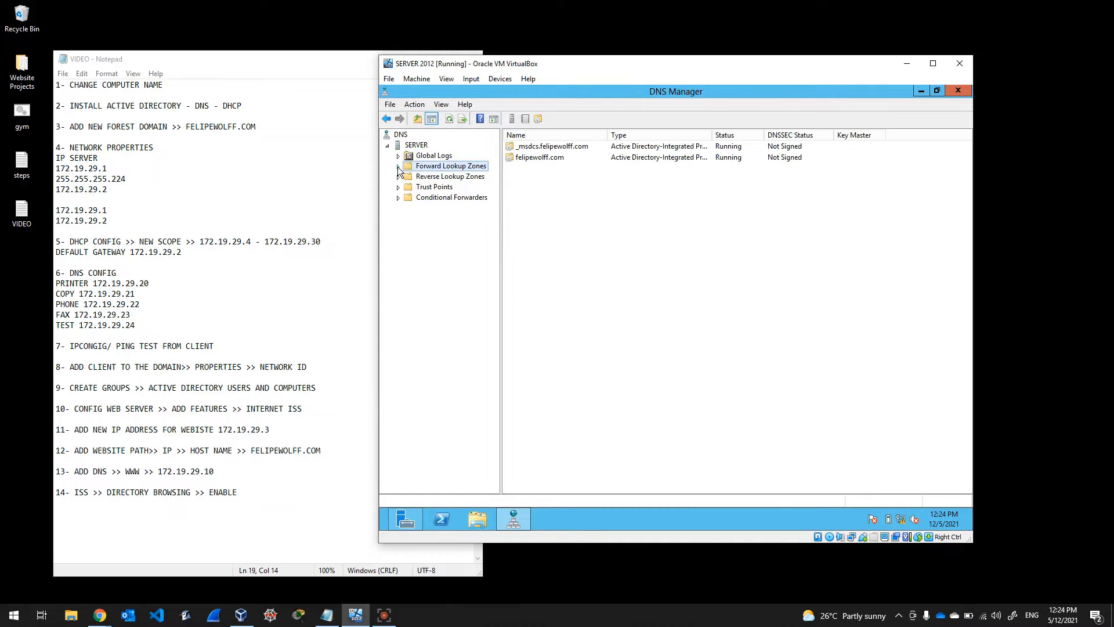
click(398, 167)
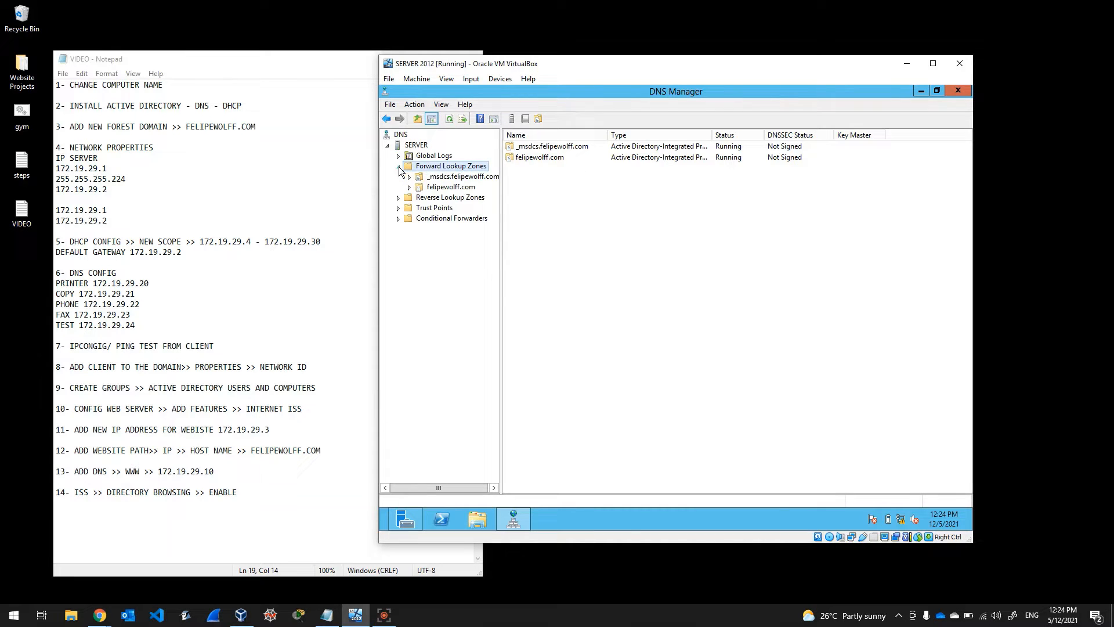
click(439, 188)
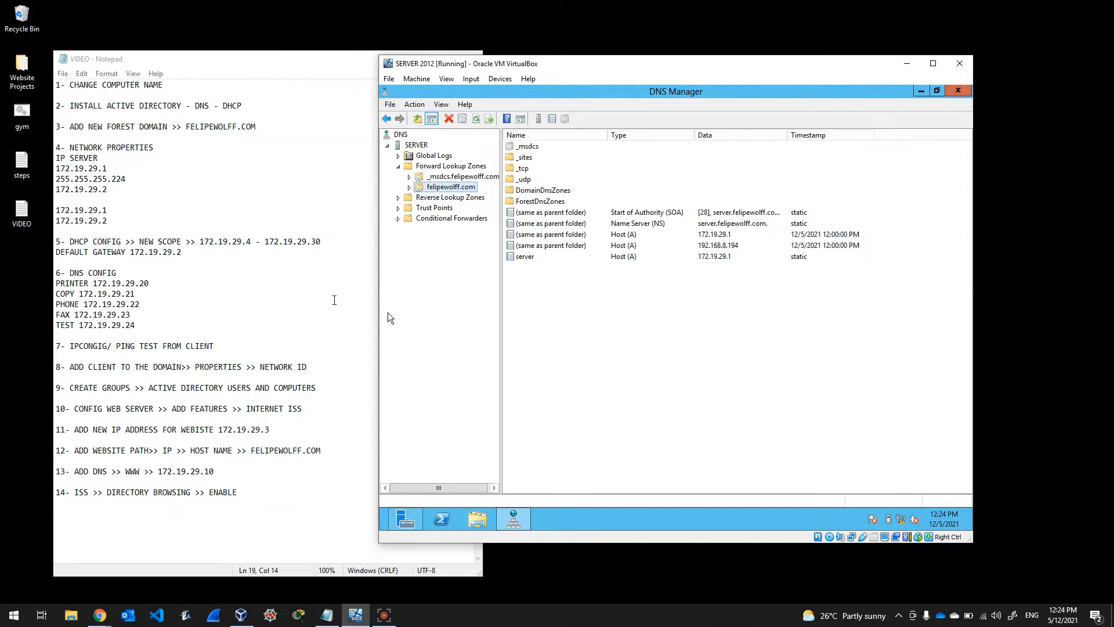
right_click(746, 317)
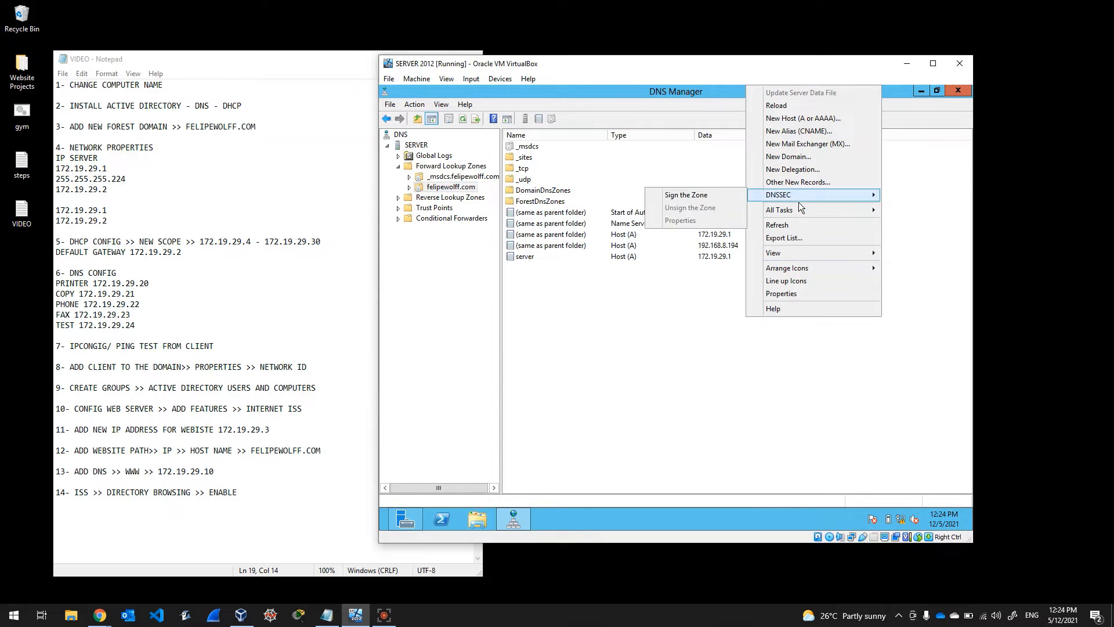
Step: Add host record 'printer' at 172.19.29.20 in felipewolff.com
click(789, 119)
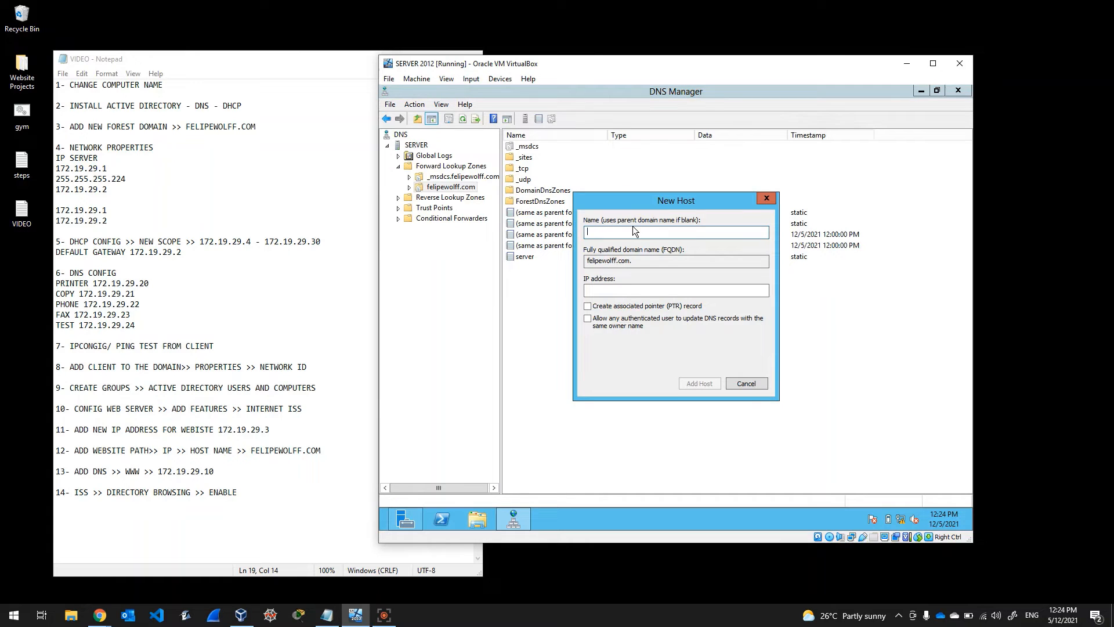
text(printer)
click(618, 292)
text(17)
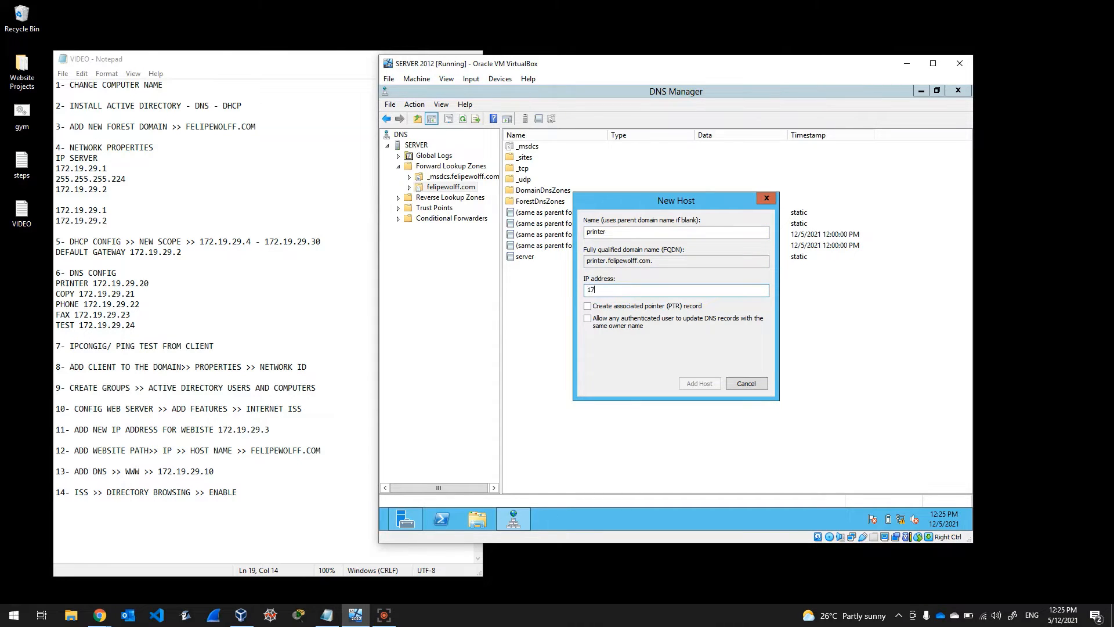
text(2.19.29)
text(.20)
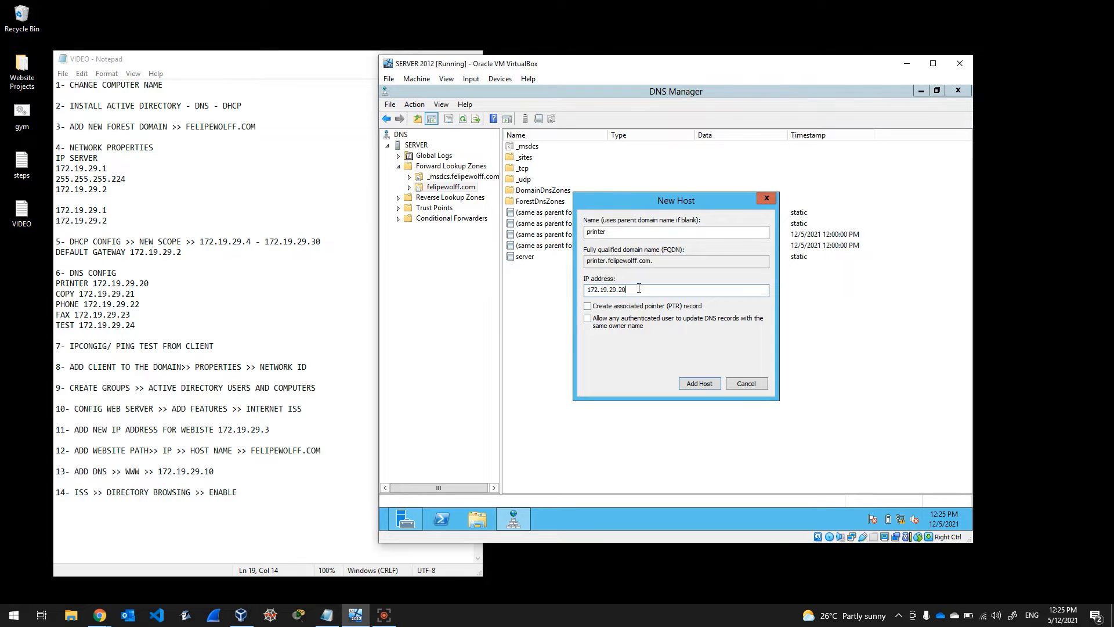
key(ctrl+a)
key(ctrl+c)
click(703, 382)
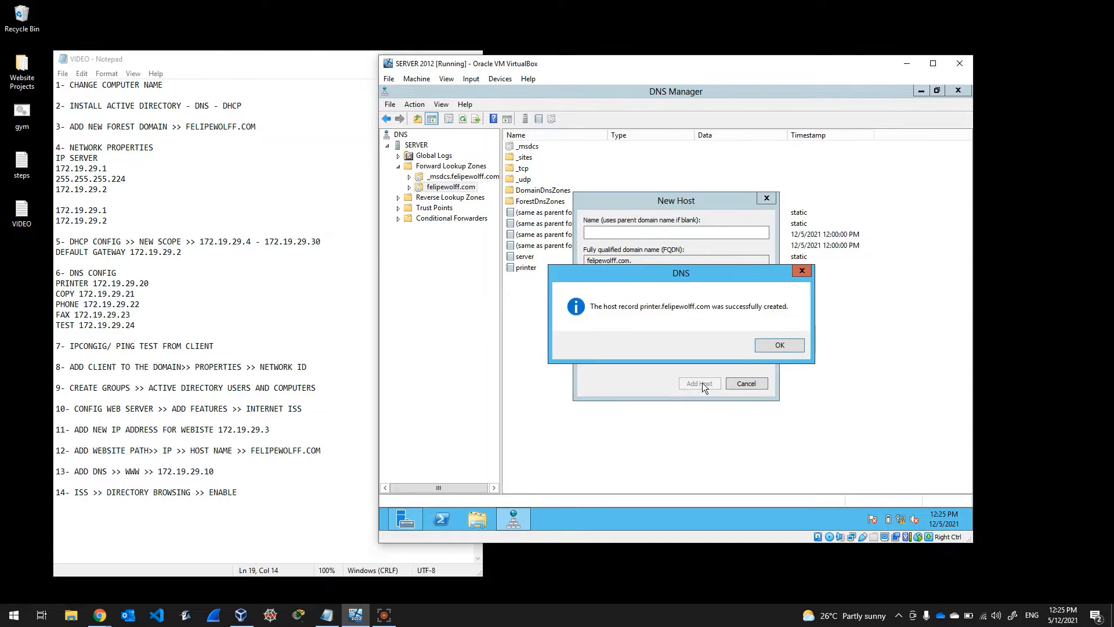
click(777, 346)
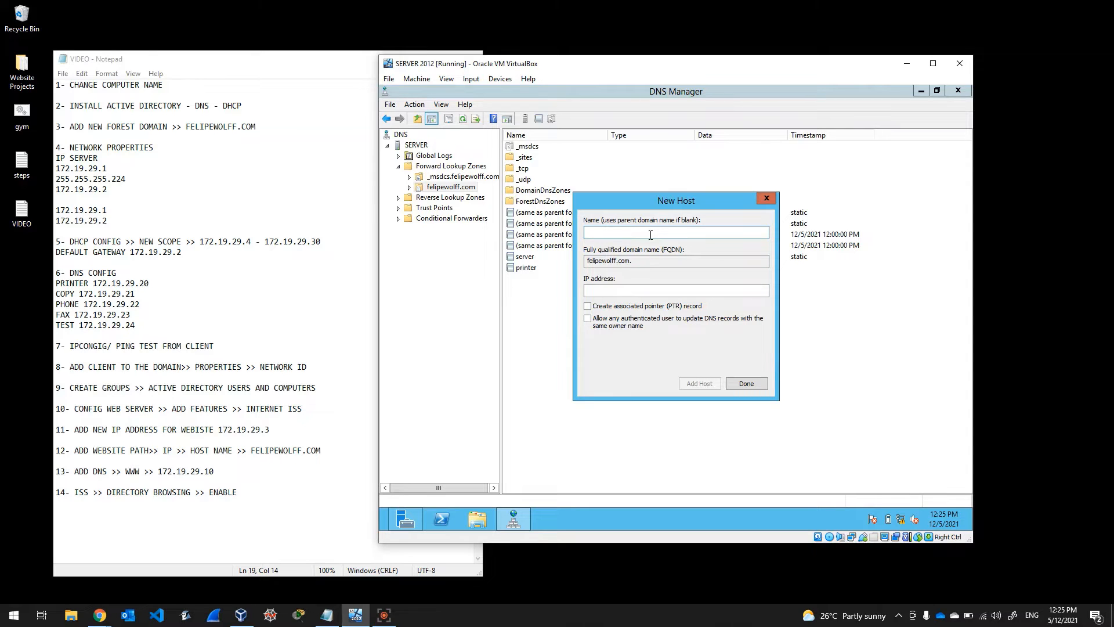
Step: Add host record 'copy' at 172.19.29.21
text(copy)
key(Tab)
key(Tab)
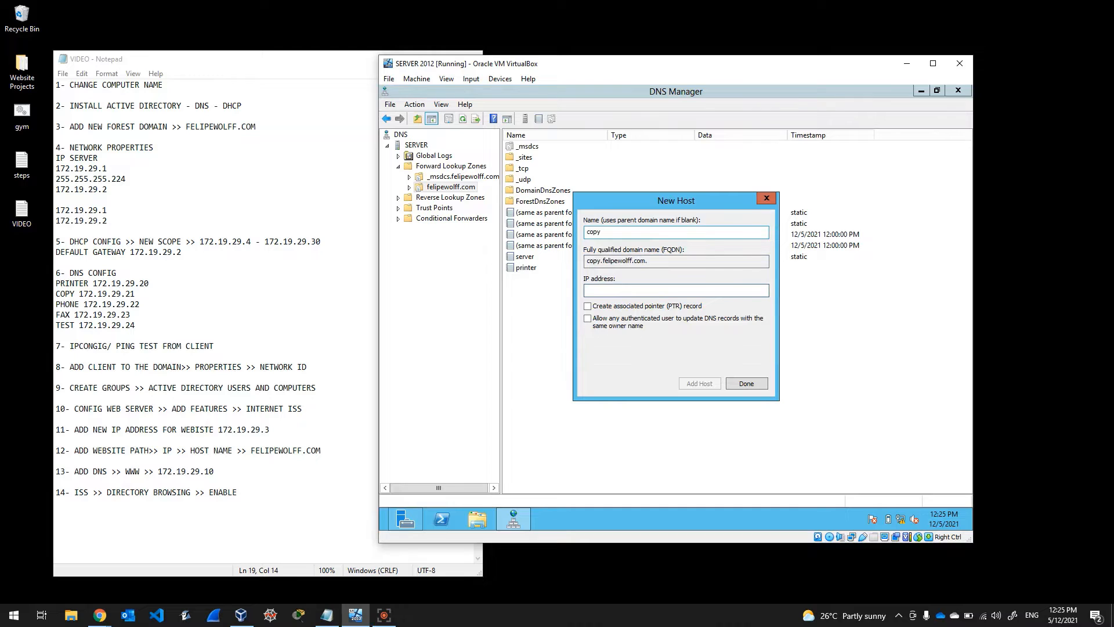
key(ctrl+v)
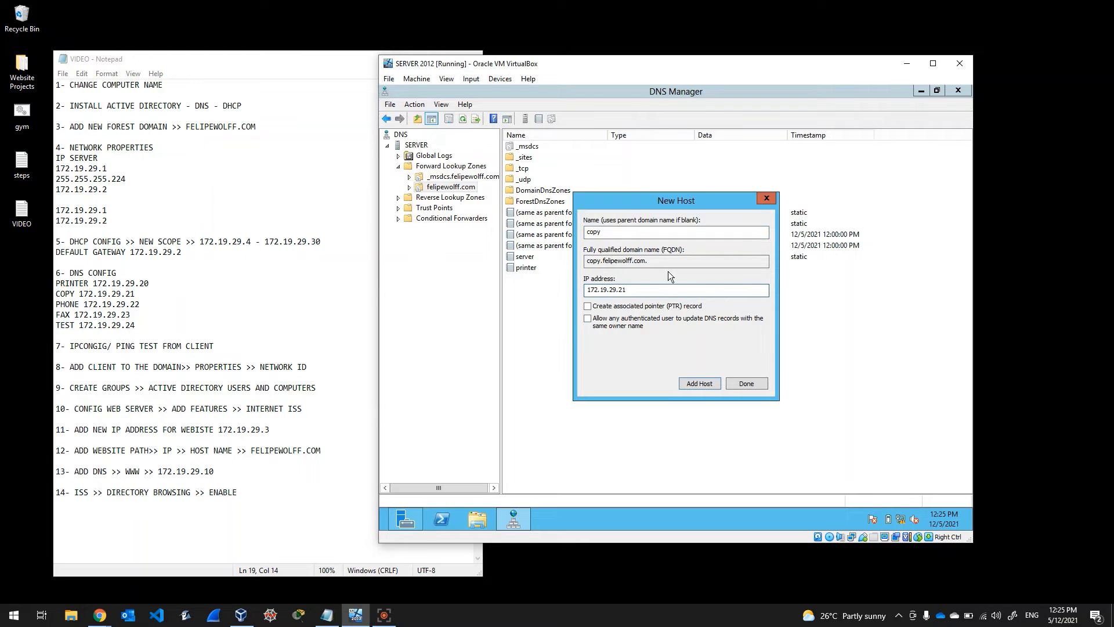
click(691, 379)
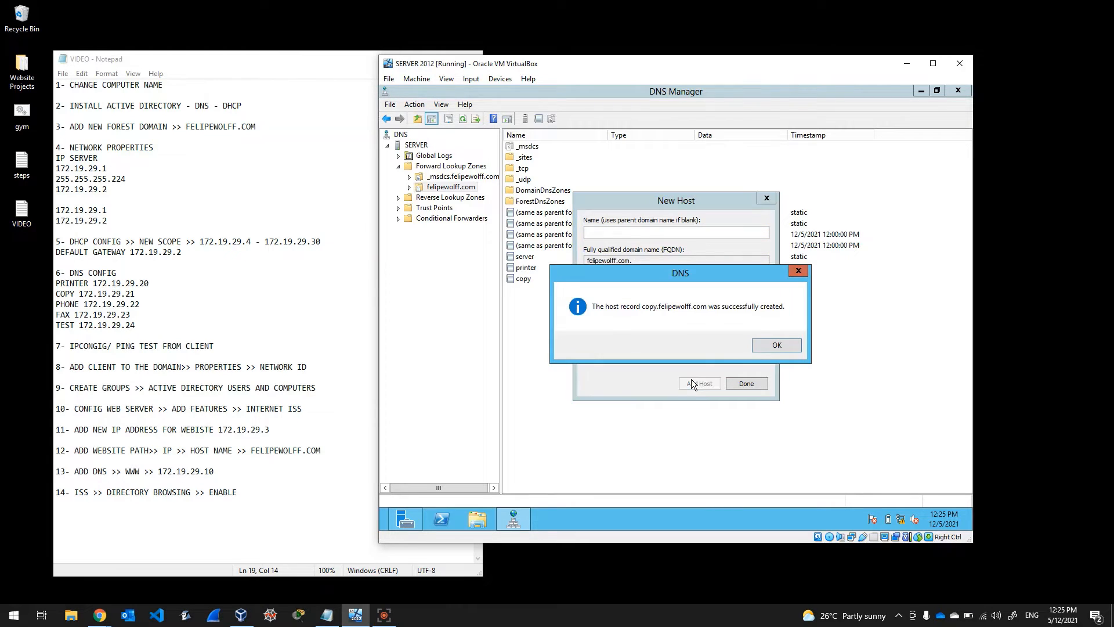
Step: Add host record 'phone' at 172.19.29.22
click(760, 345)
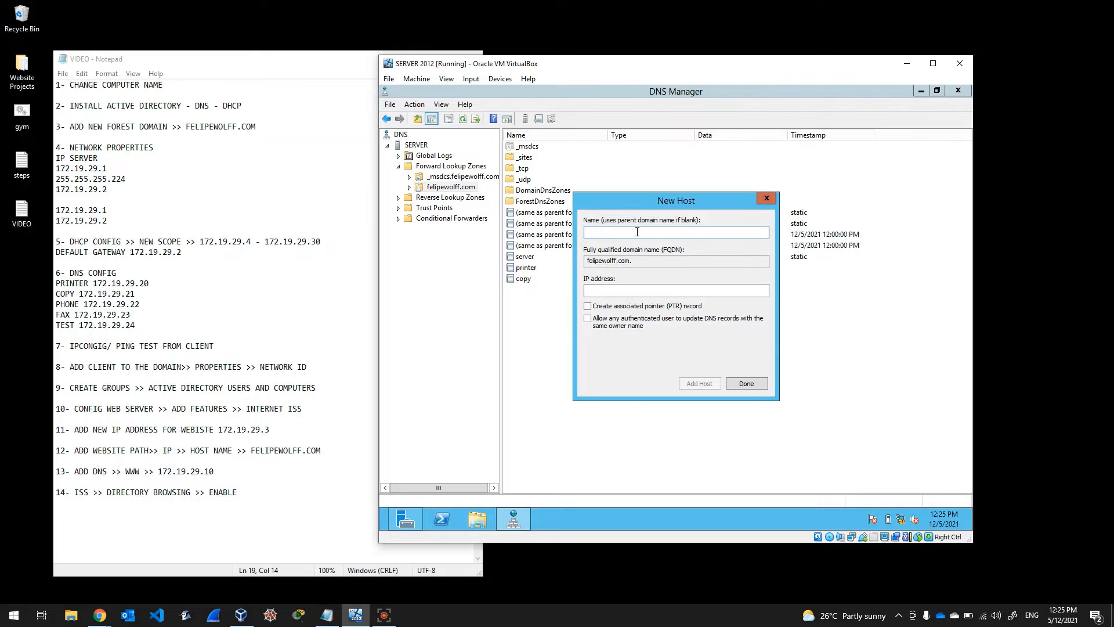
text(phone)
click(627, 292)
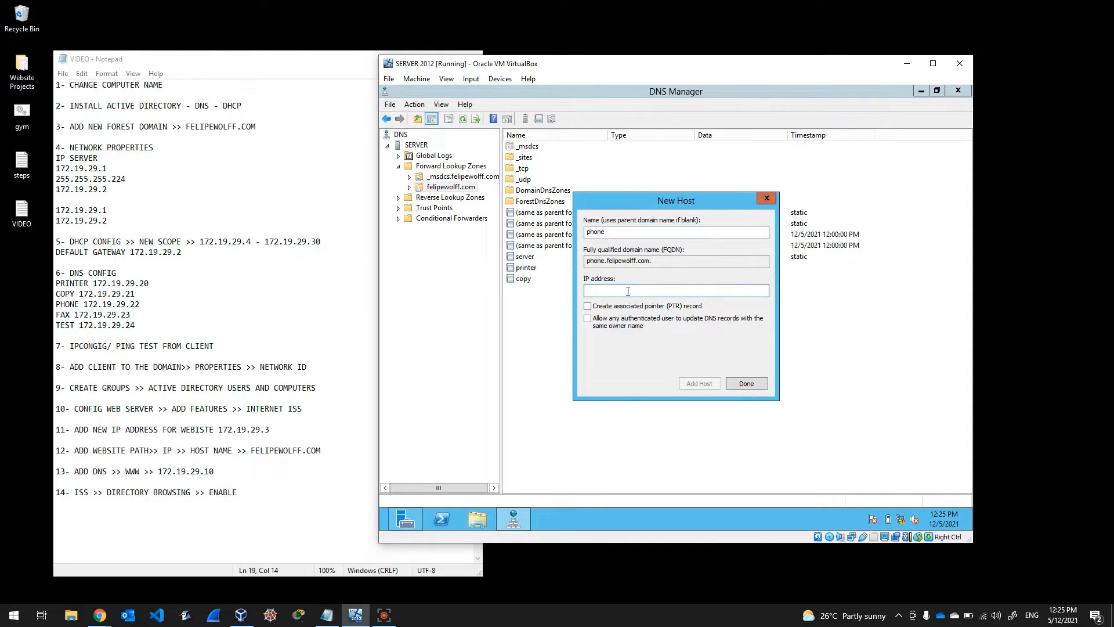
text(172.19.29.20)
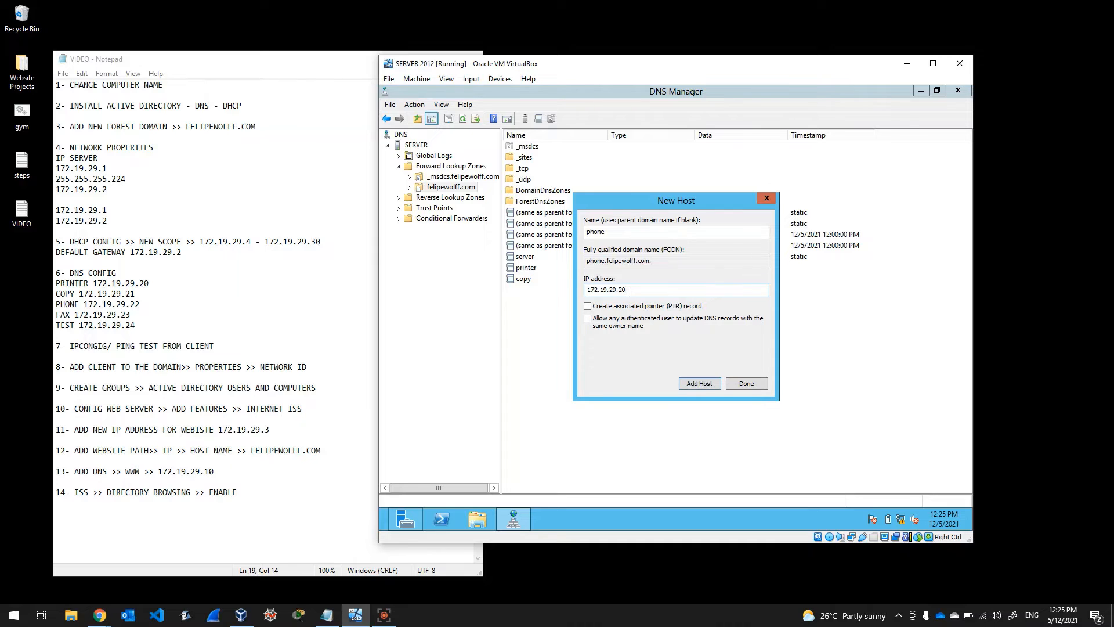
key(BackSpace)
text(2)
click(694, 381)
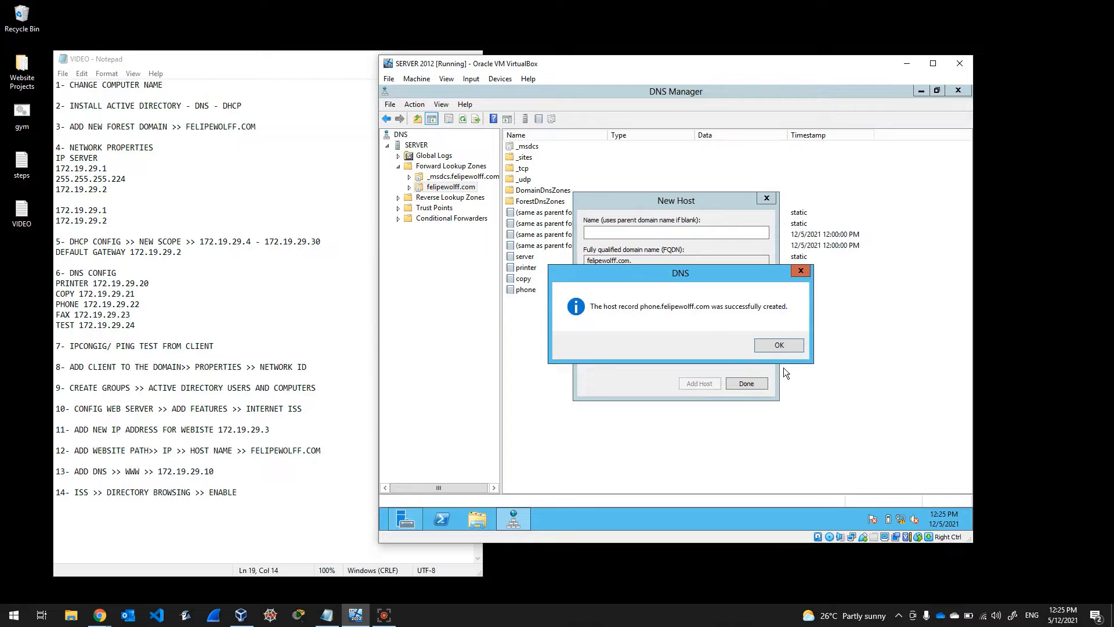
click(780, 345)
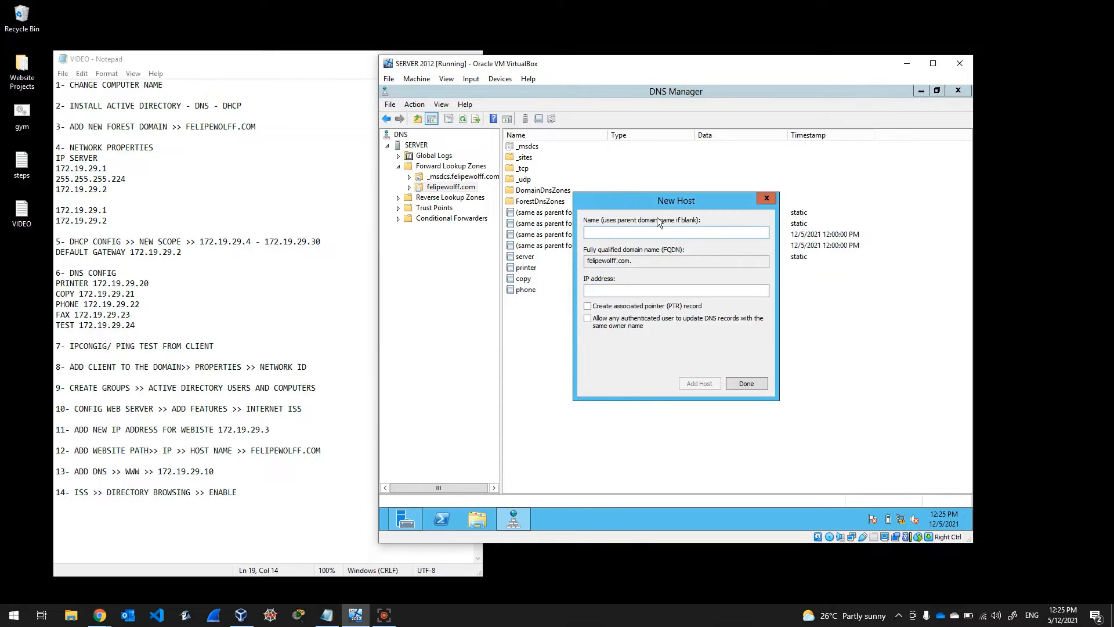
Step: Add host record 'fax' at 172.19.29.23
text(fax)
click(644, 287)
text(172.19.29.20)
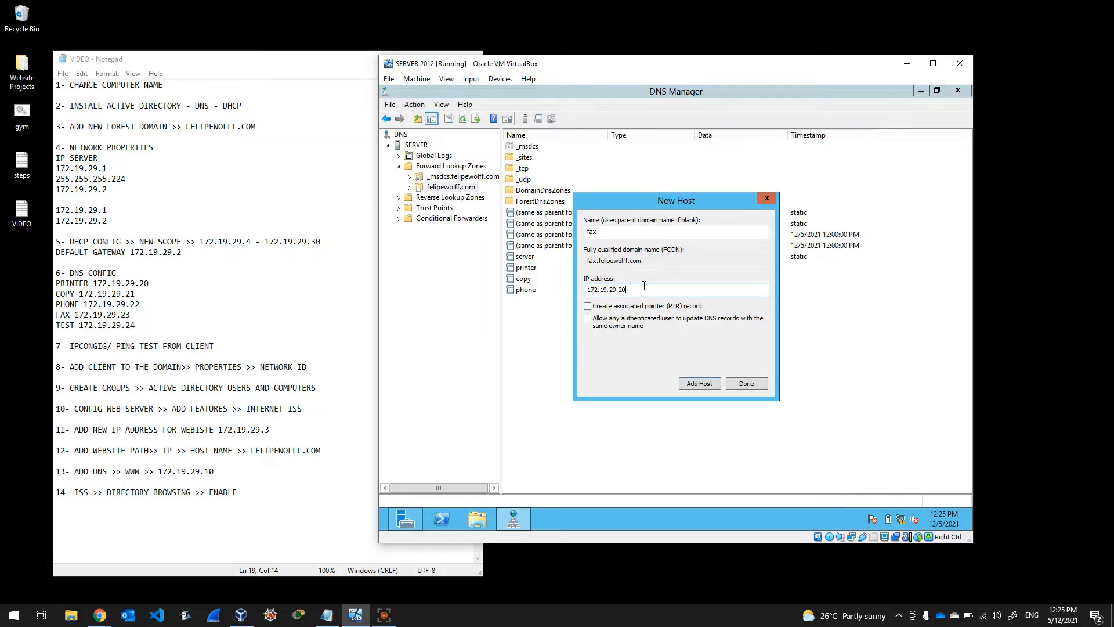
text(3)
click(698, 383)
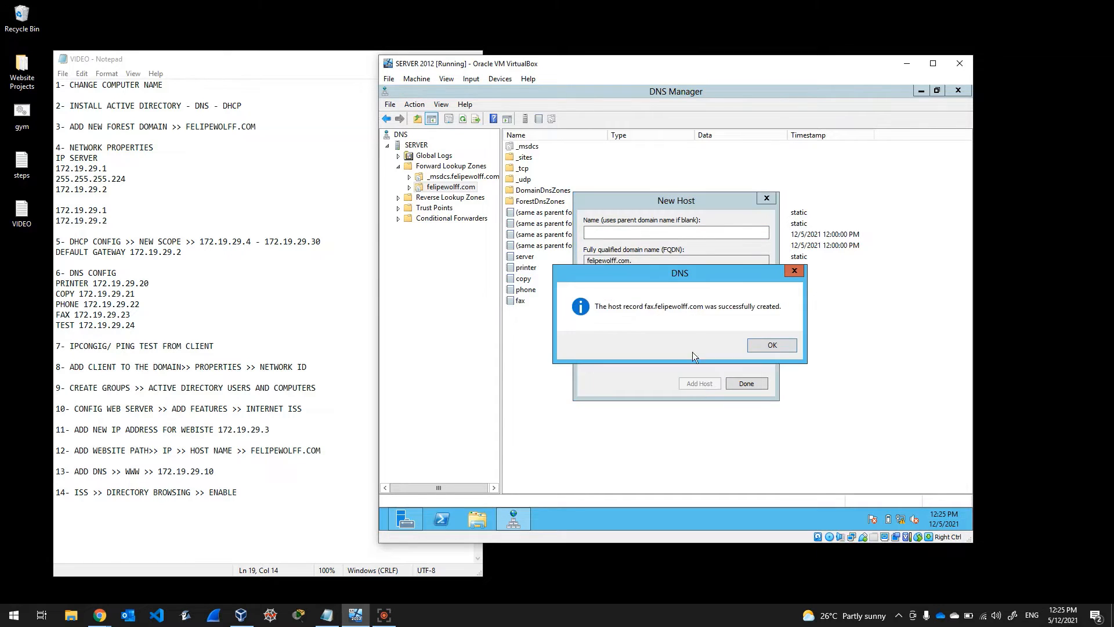
click(775, 348)
Step: Add host record 'test' at 172.19.29.24 and close the New Host dialog
text(test)
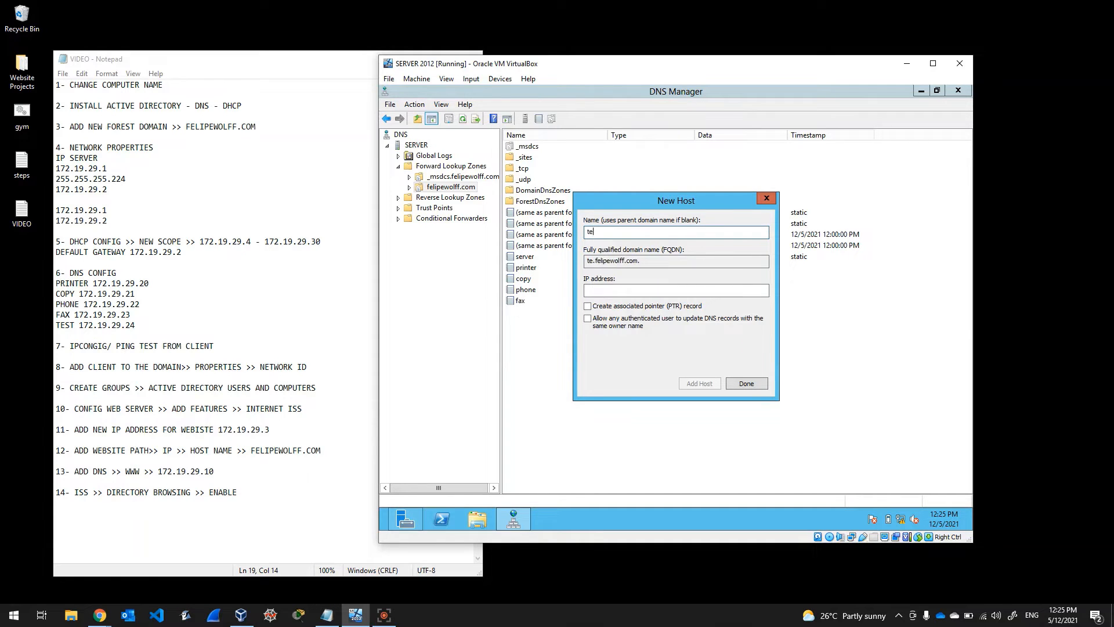
click(646, 292)
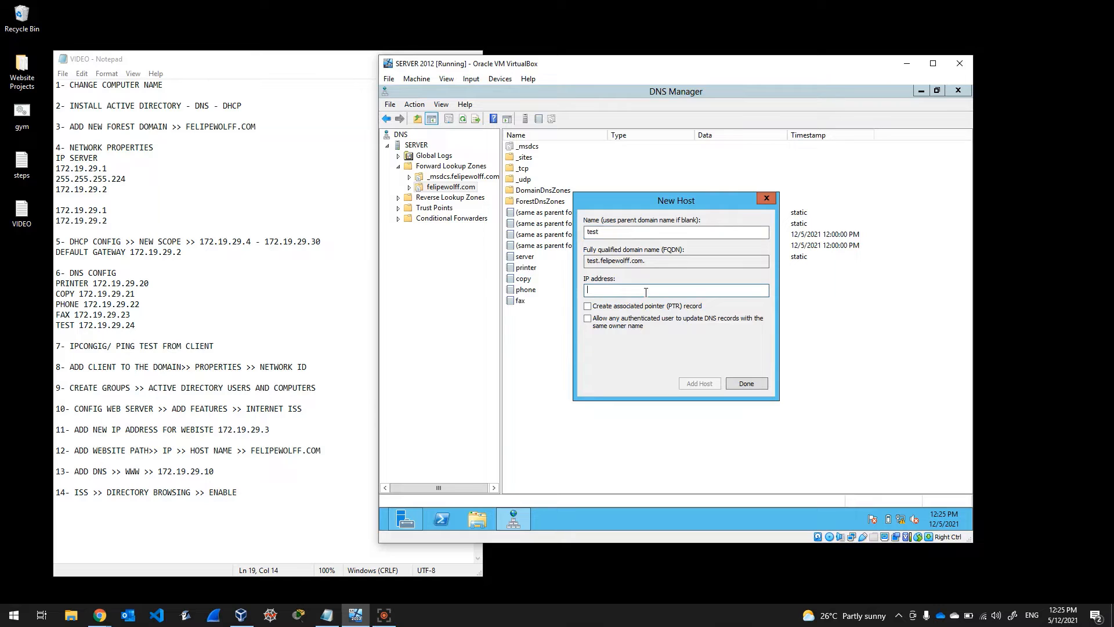
text(172.19.29.20)
click(705, 385)
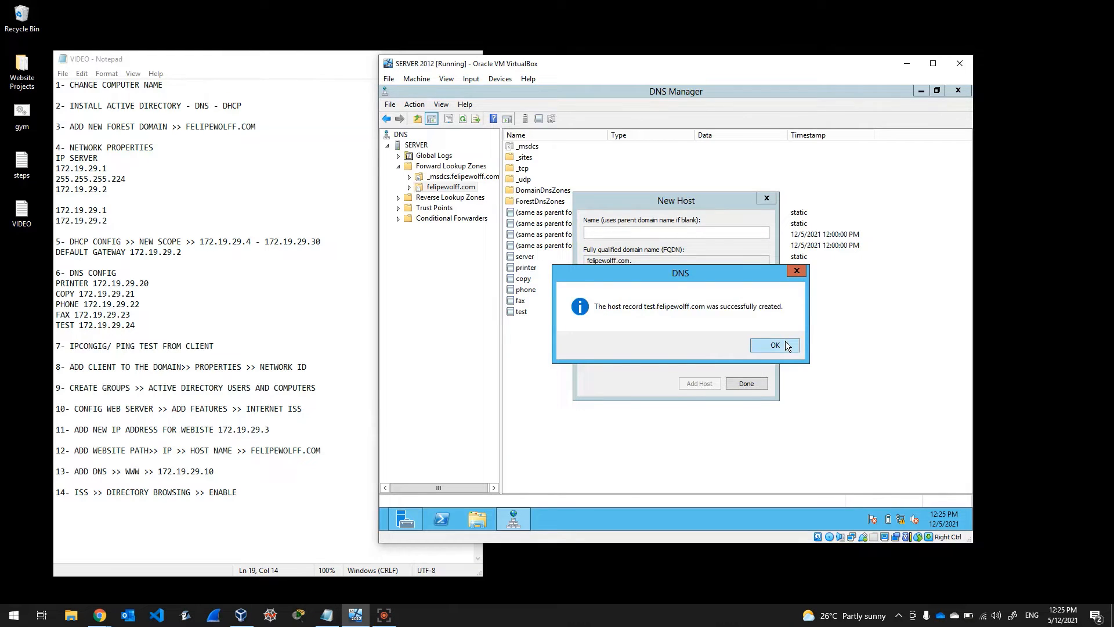
key(Return)
click(748, 383)
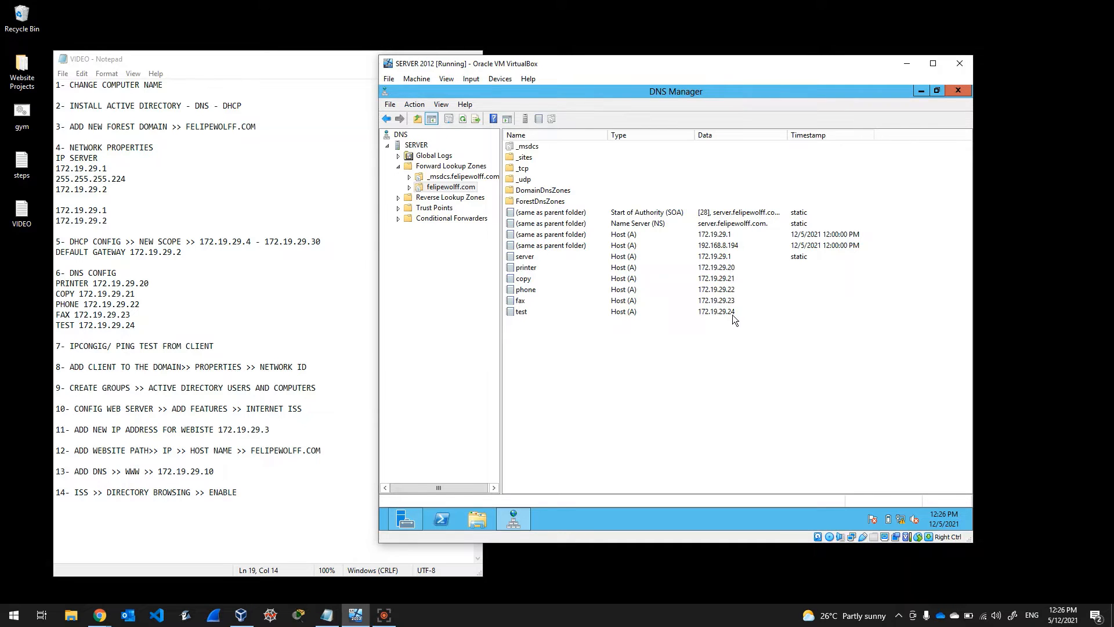
Step: Check the task list in Notepad, close DNS Manager, and bring VirtualBox Manager to the front
click(278, 351)
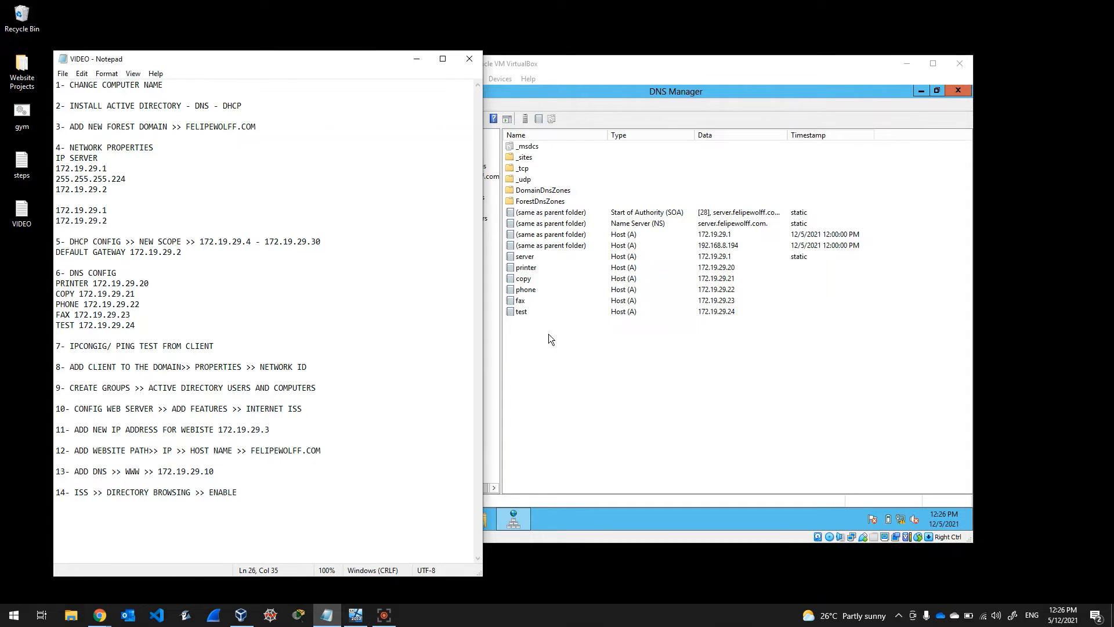
click(744, 74)
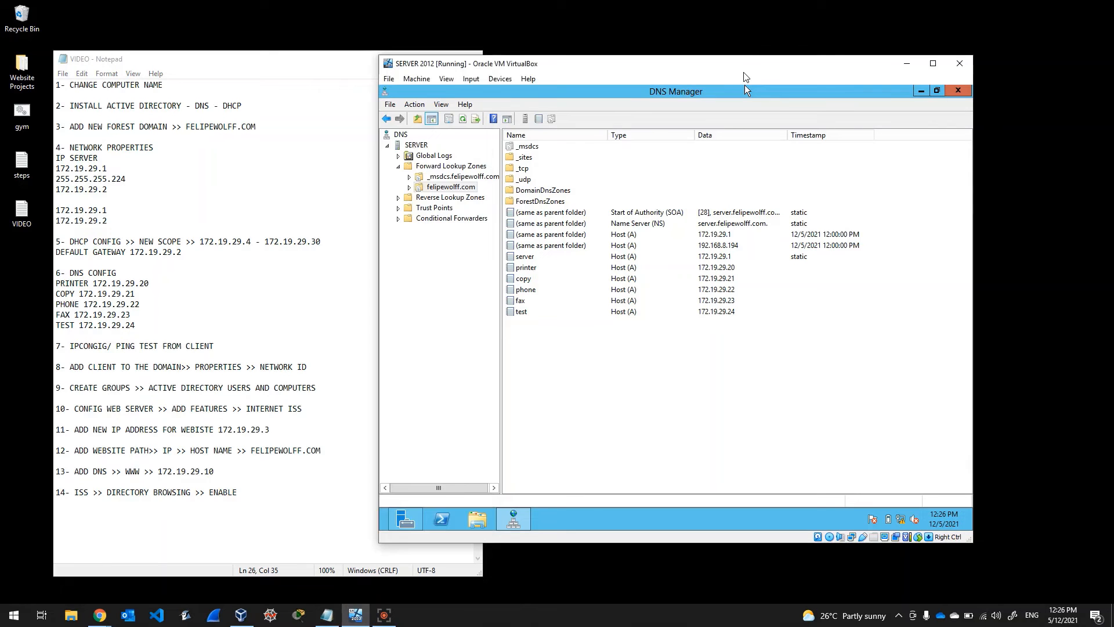
click(958, 92)
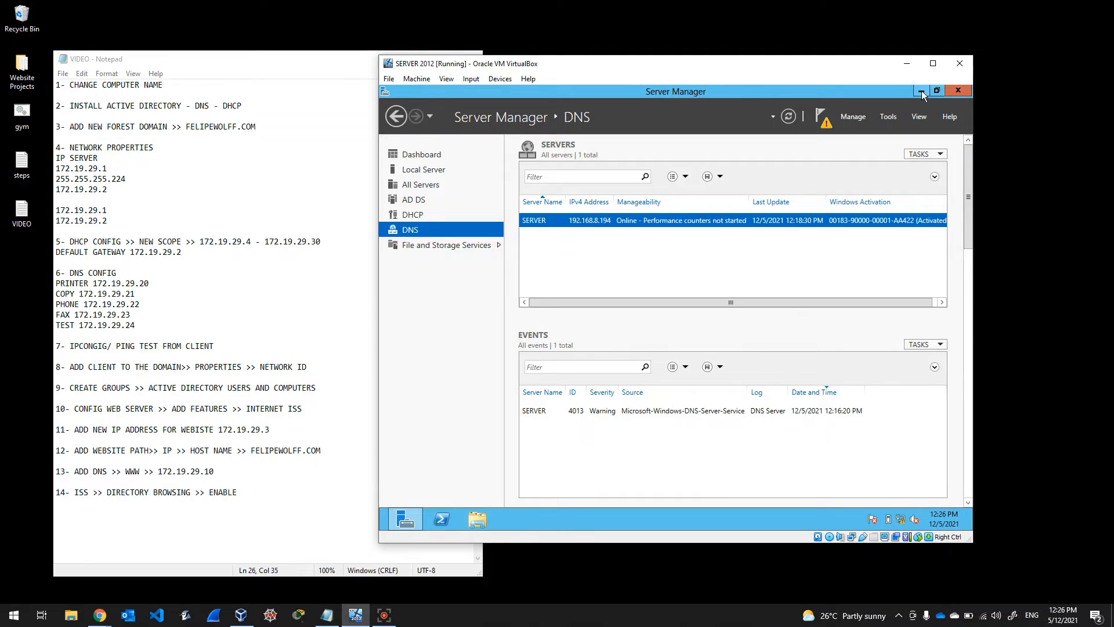
click(241, 616)
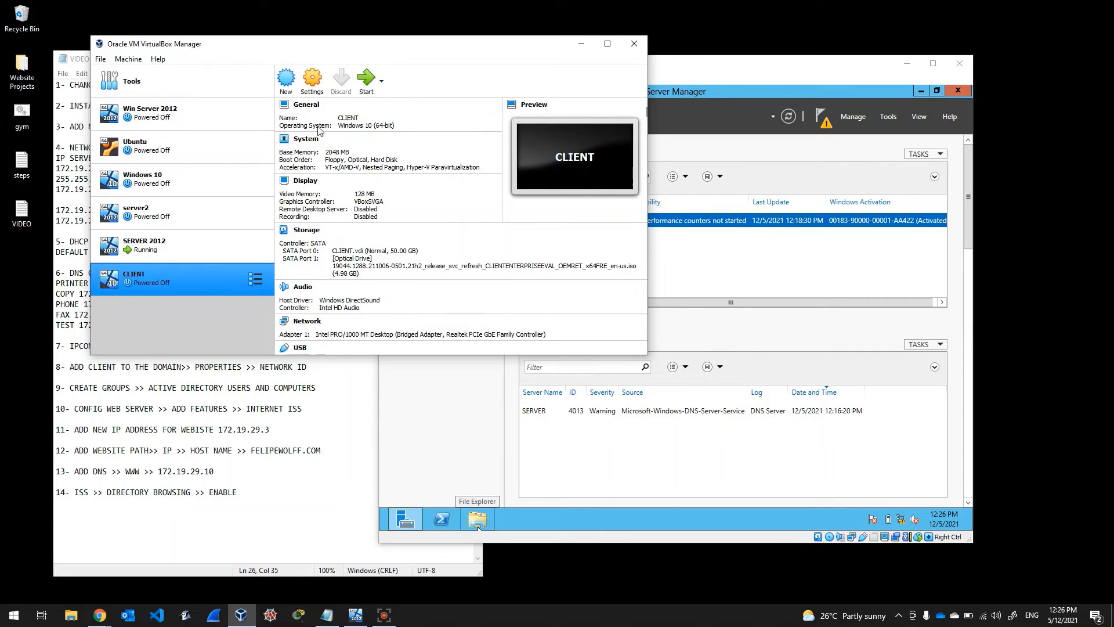
Step: Start the CLIENT virtual machine, minimize the server VM and manager, and bring CLIENT forward
click(366, 78)
click(908, 66)
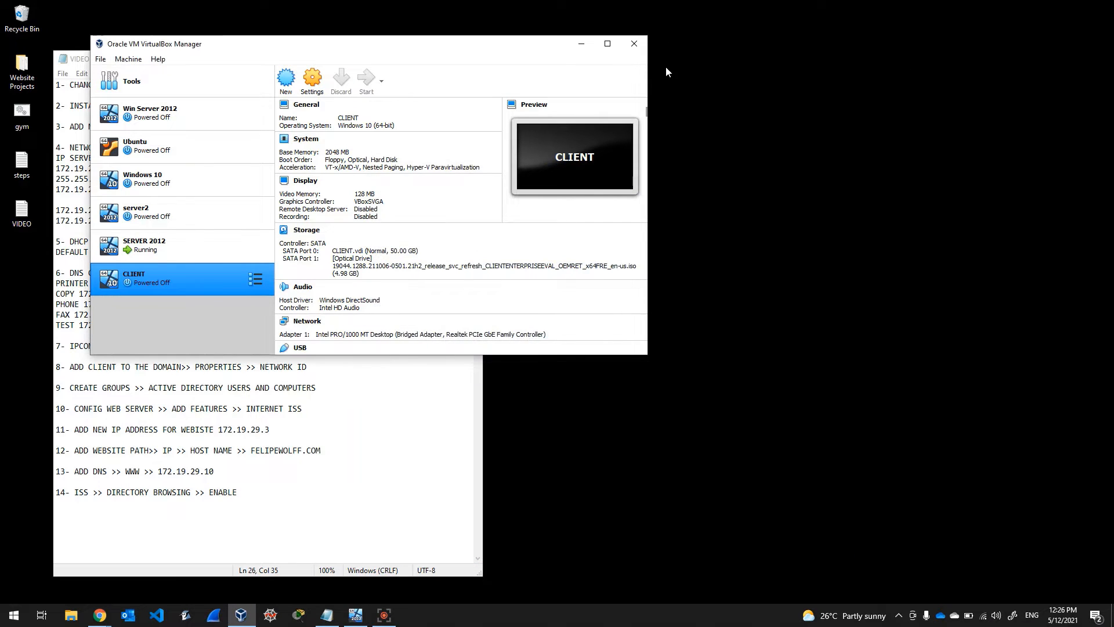
click(582, 46)
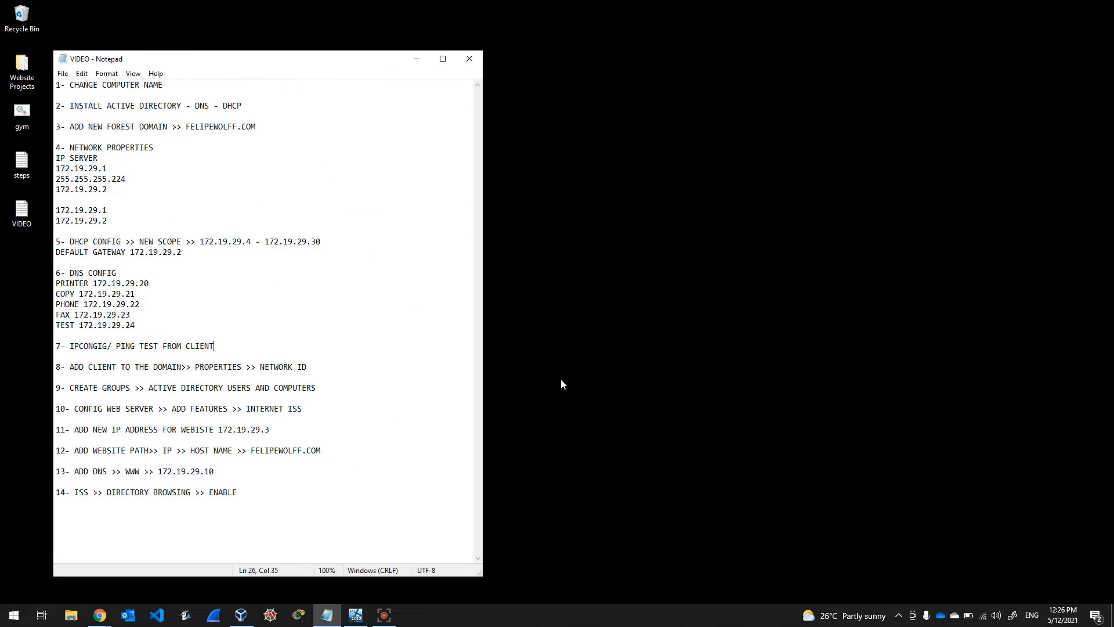
click(240, 342)
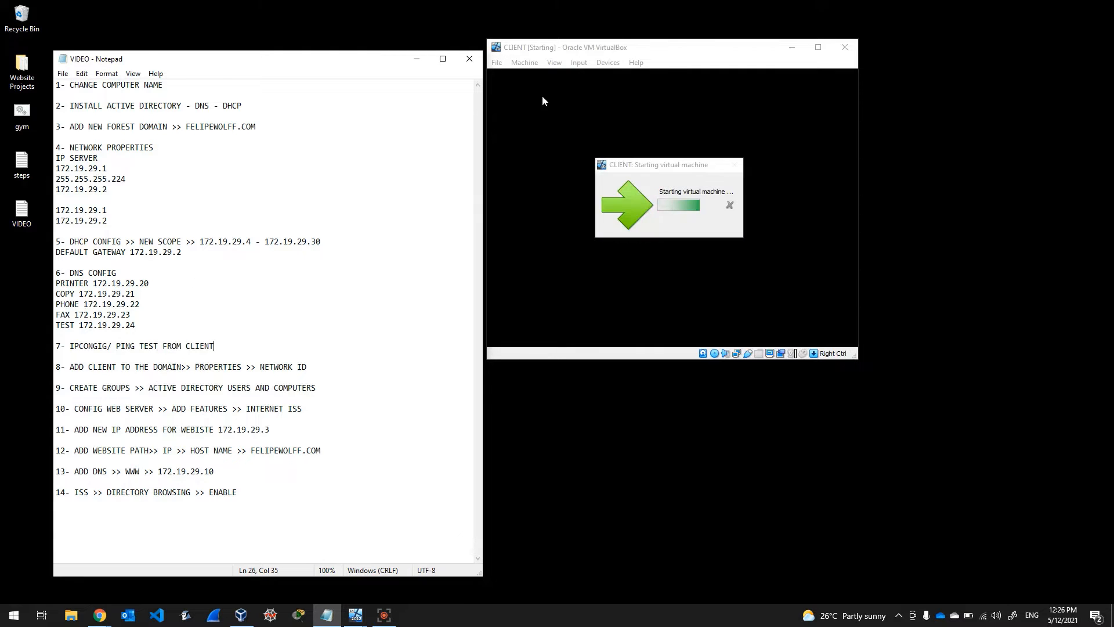
click(680, 52)
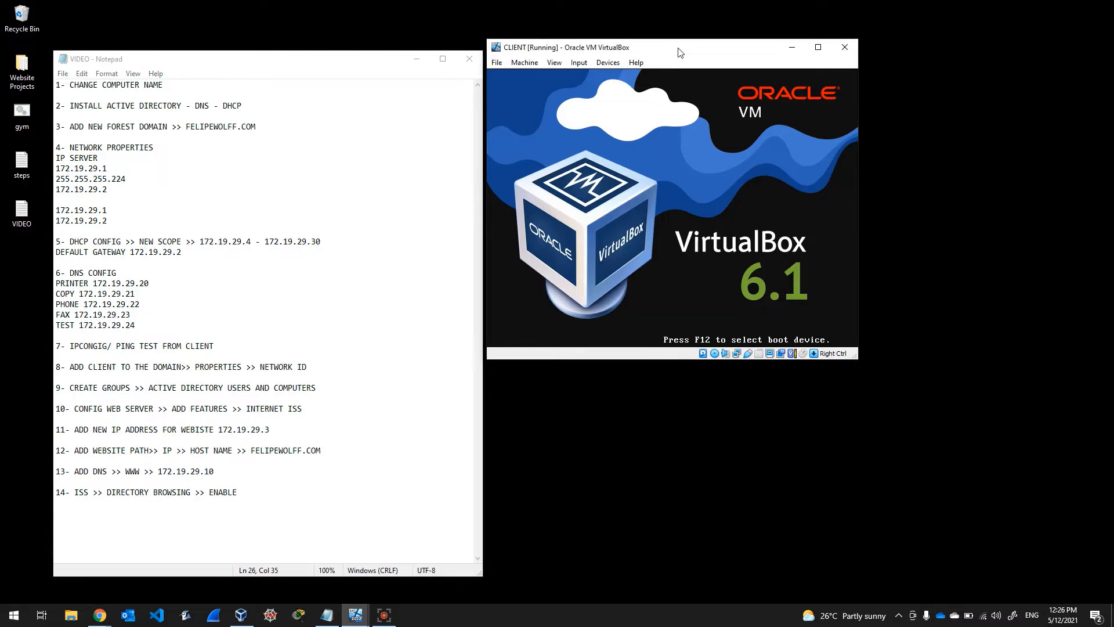
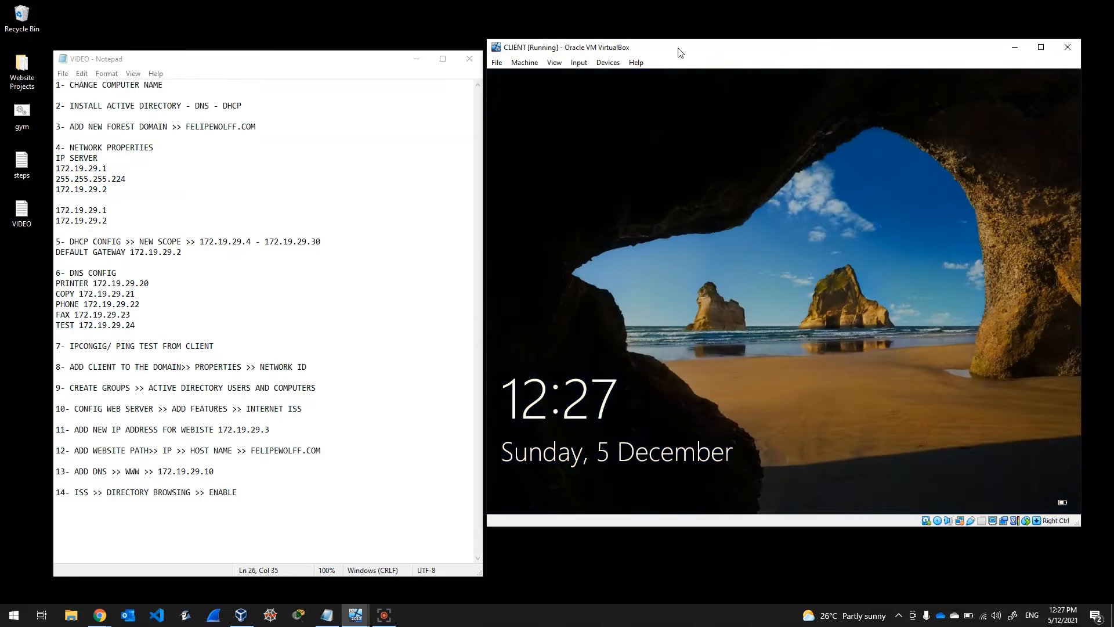
Step: Sign in to the Windows 10 client VM with the account password
click(721, 307)
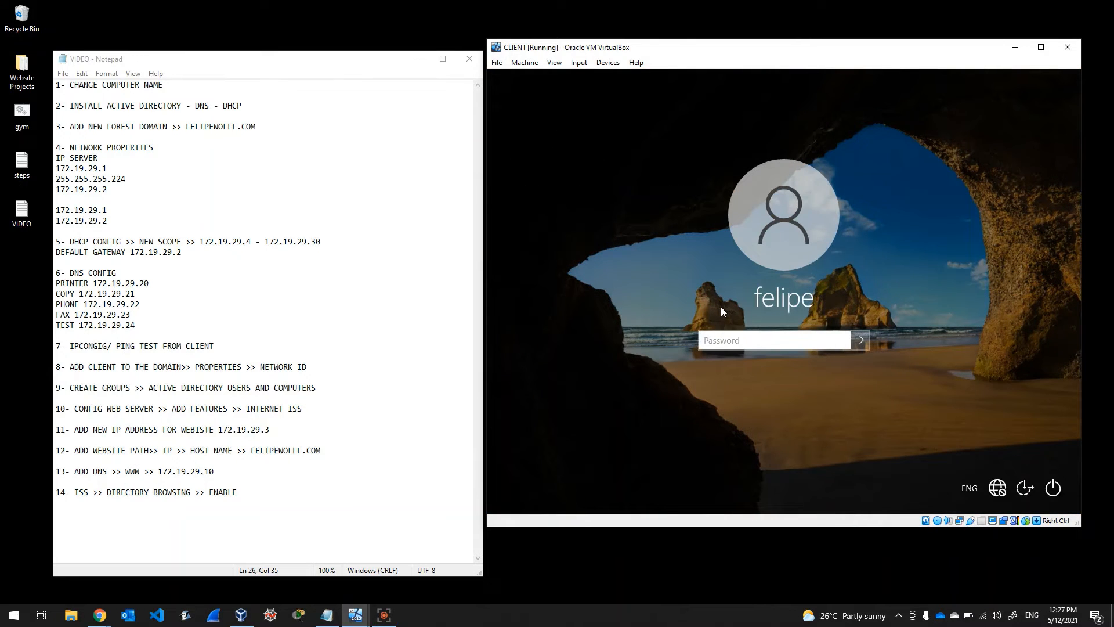
text(********)
key(Return)
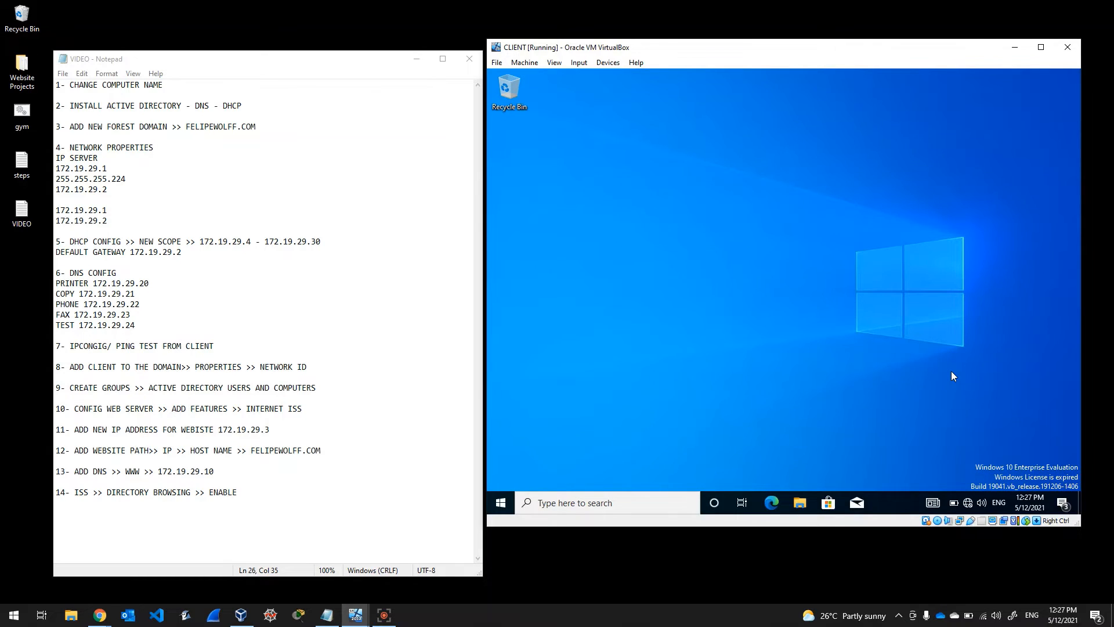
Step: Open Command Prompt from Start search and run ipconfig twice to check the client's 172.19.29.4 address
click(500, 505)
text(cmd)
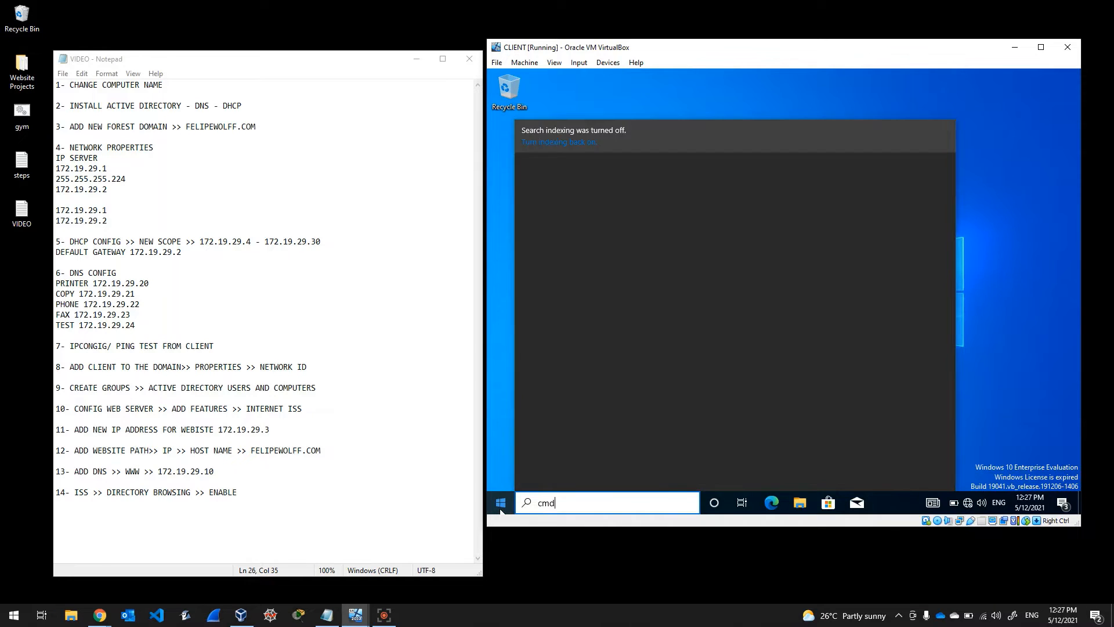
key(Return)
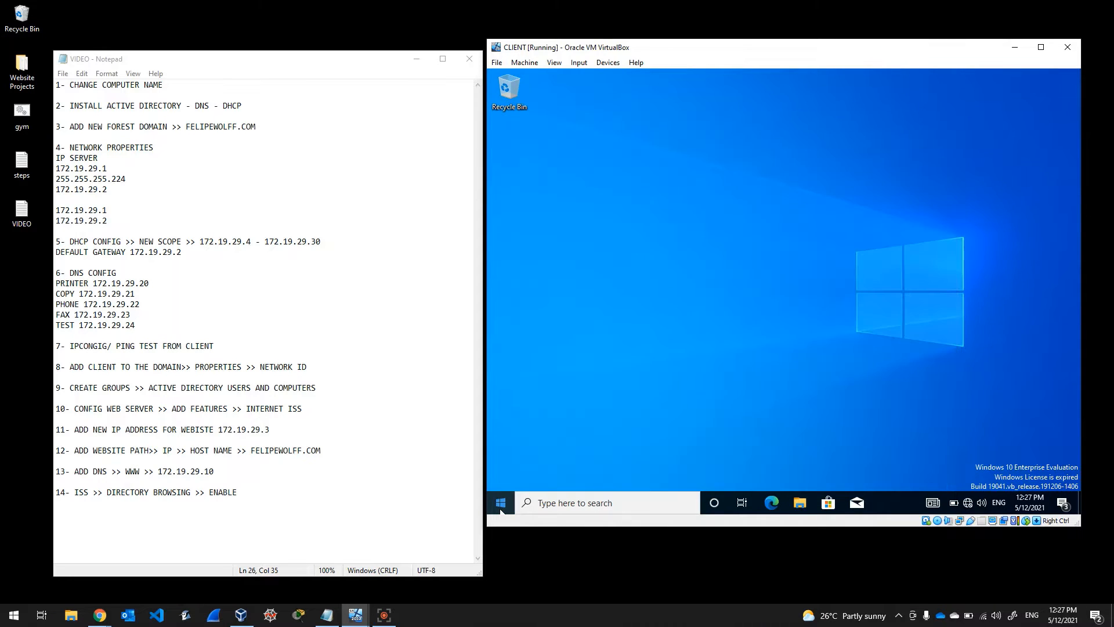
text(ipconfig)
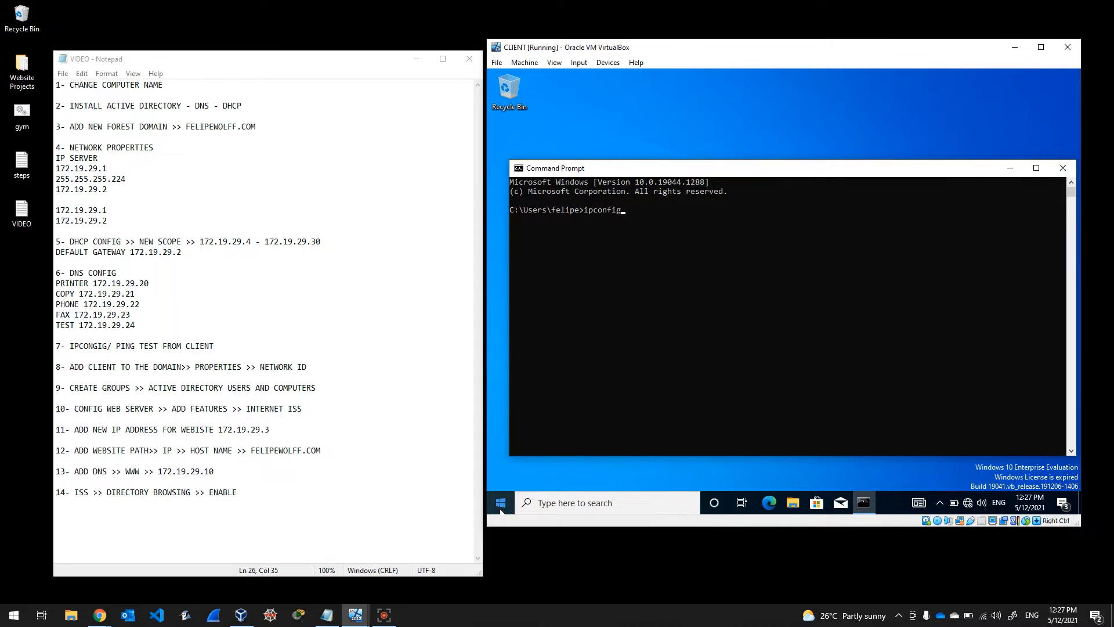
key(Return)
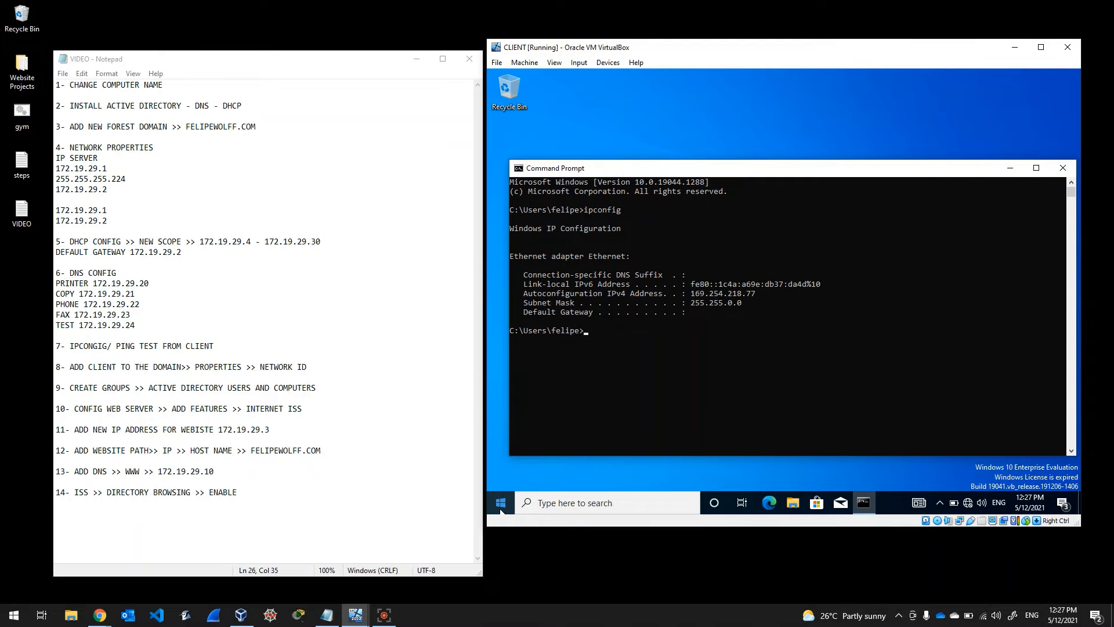
key(Up)
key(Return)
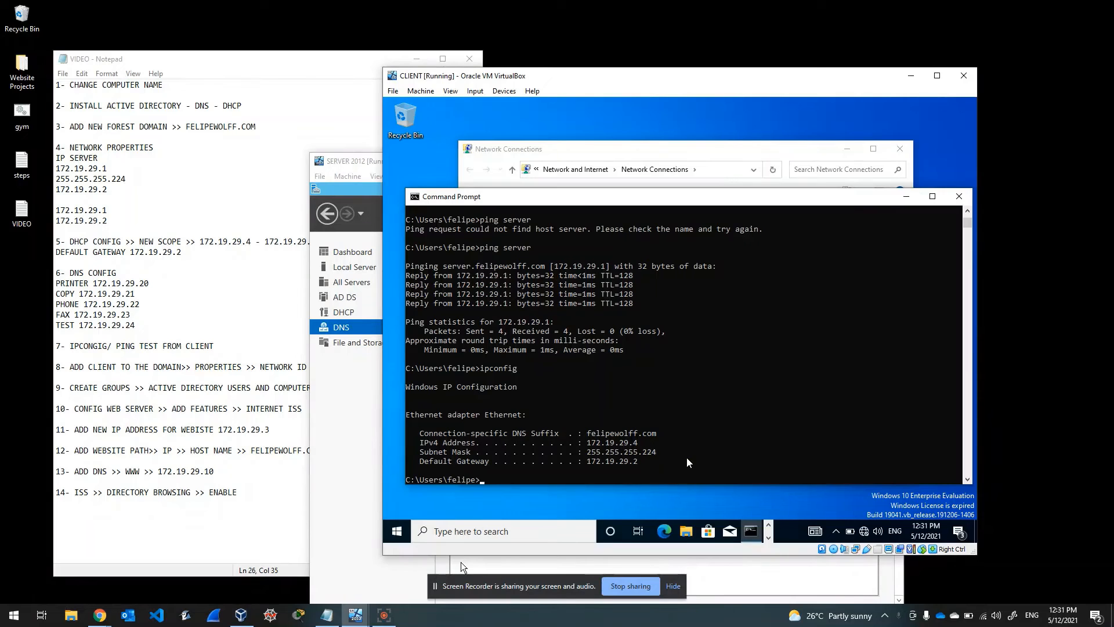
click(672, 587)
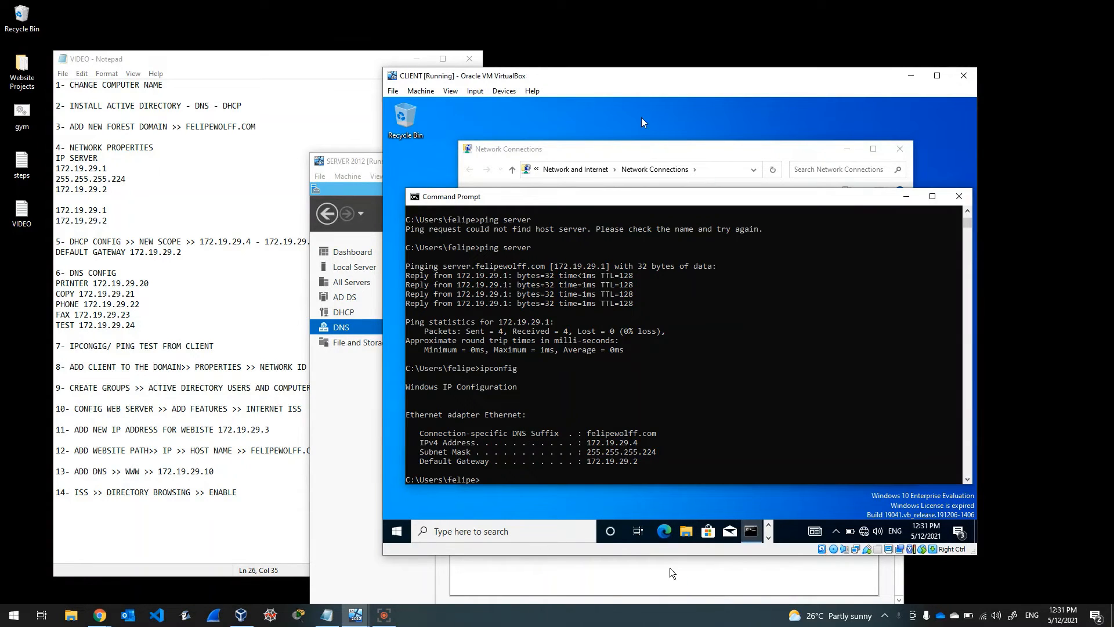
mouse_move(644, 84)
mouse_down()
mouse_move(620, 140)
mouse_move(653, 75)
mouse_up()
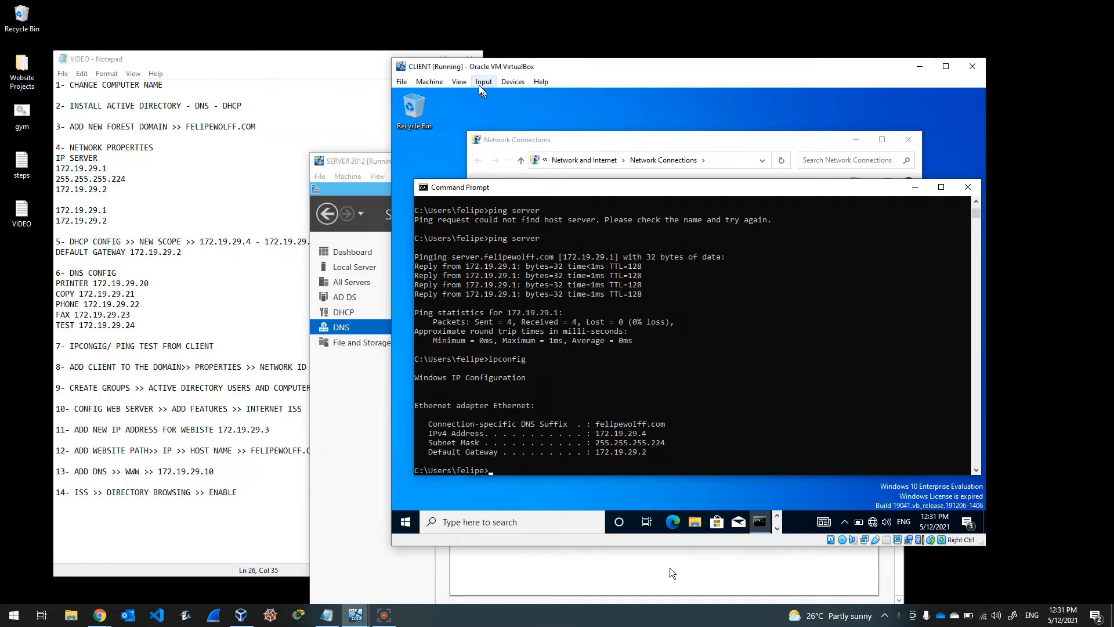
click(459, 82)
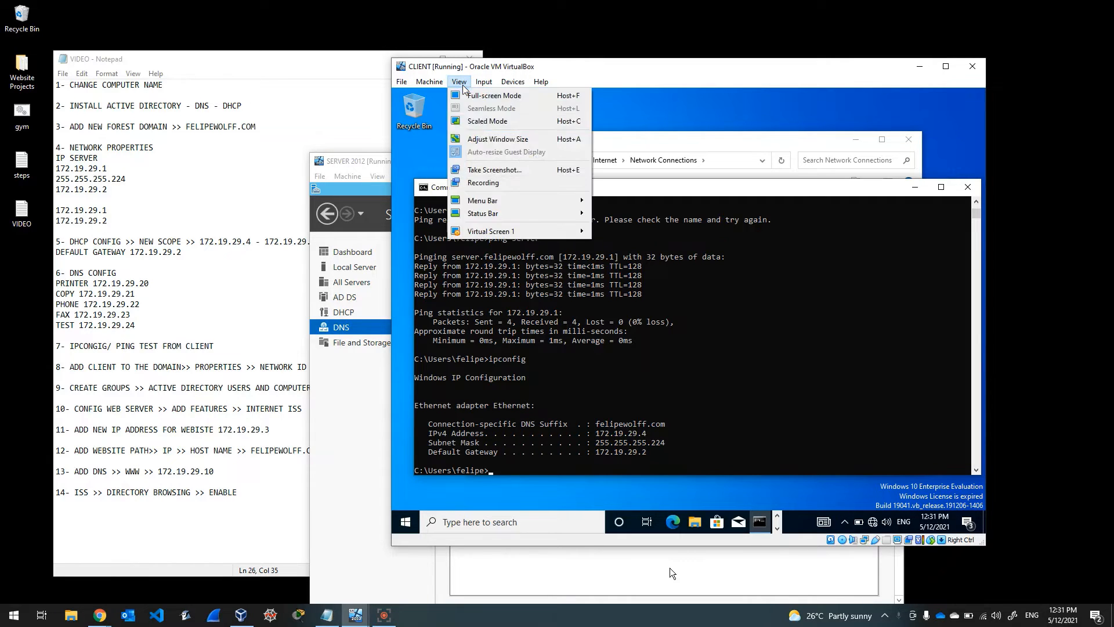
mouse_move(414, 80)
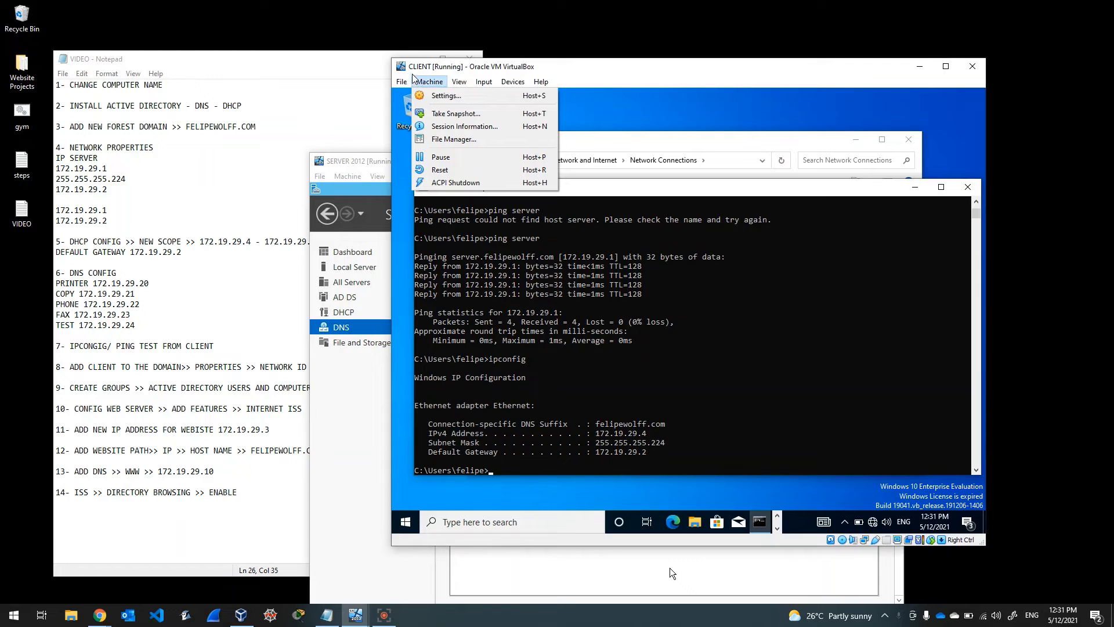
click(447, 98)
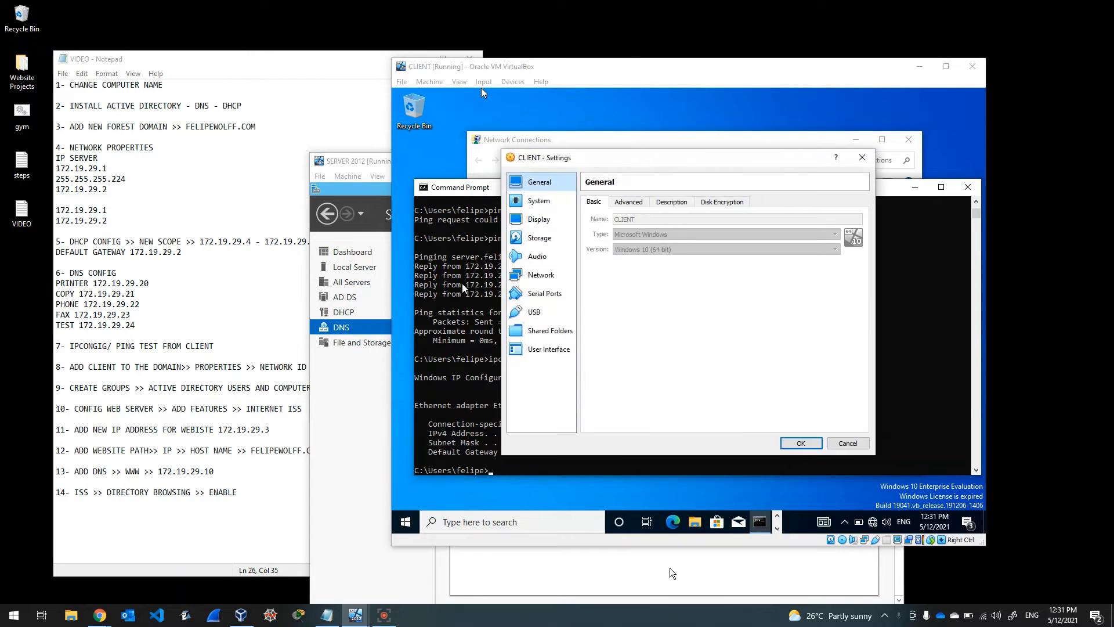
click(539, 278)
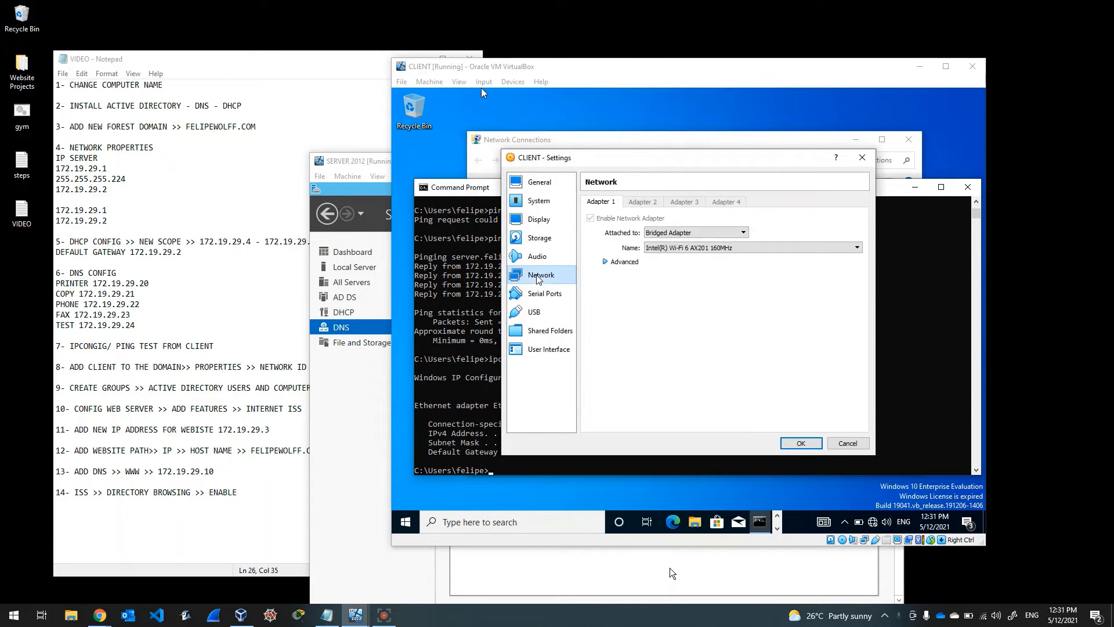
click(668, 248)
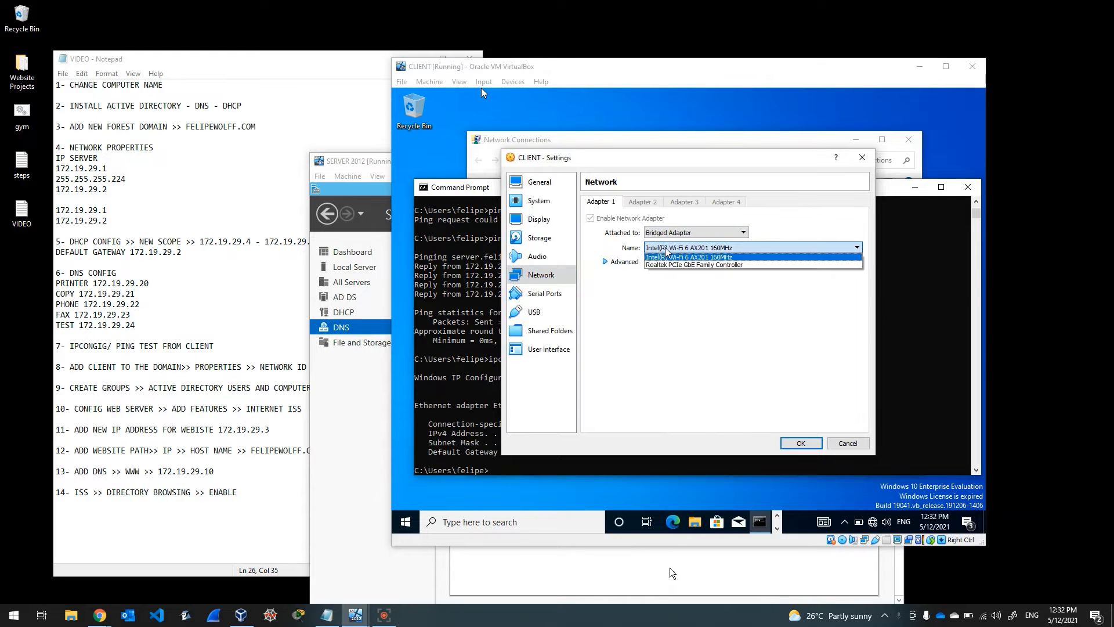
click(733, 258)
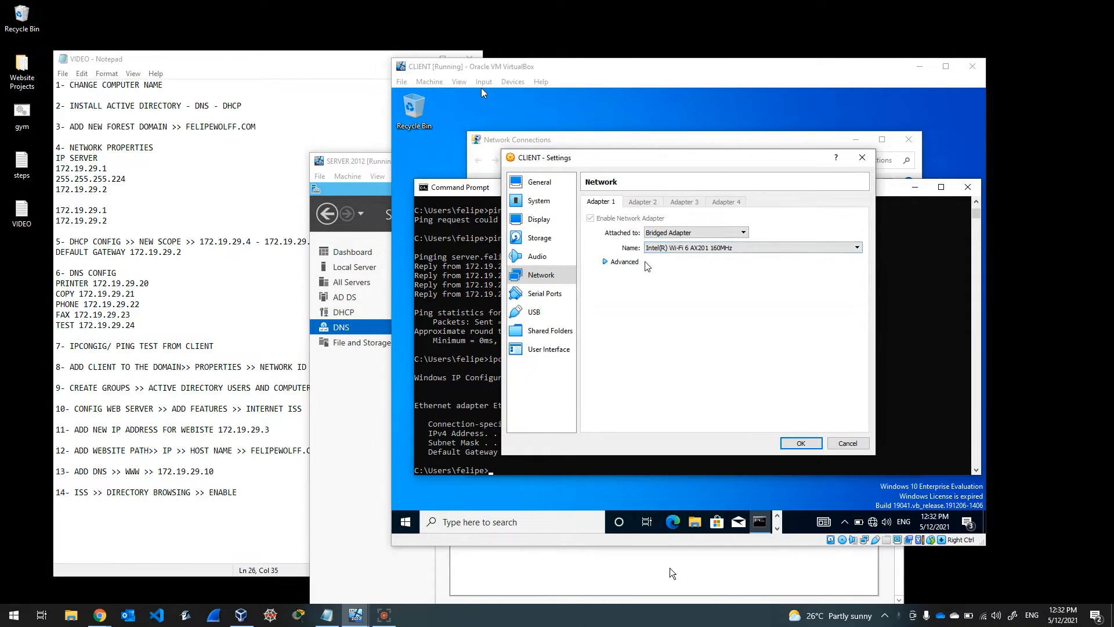
click(862, 157)
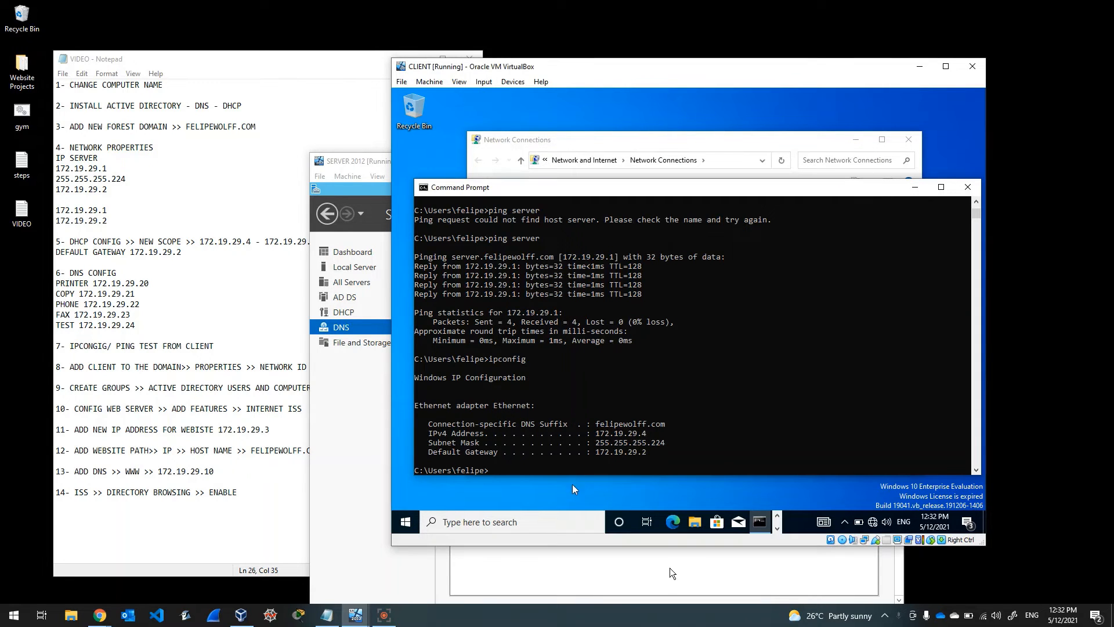
Step: Rerun ipconfig in the client's Command Prompt to recheck its address
click(560, 470)
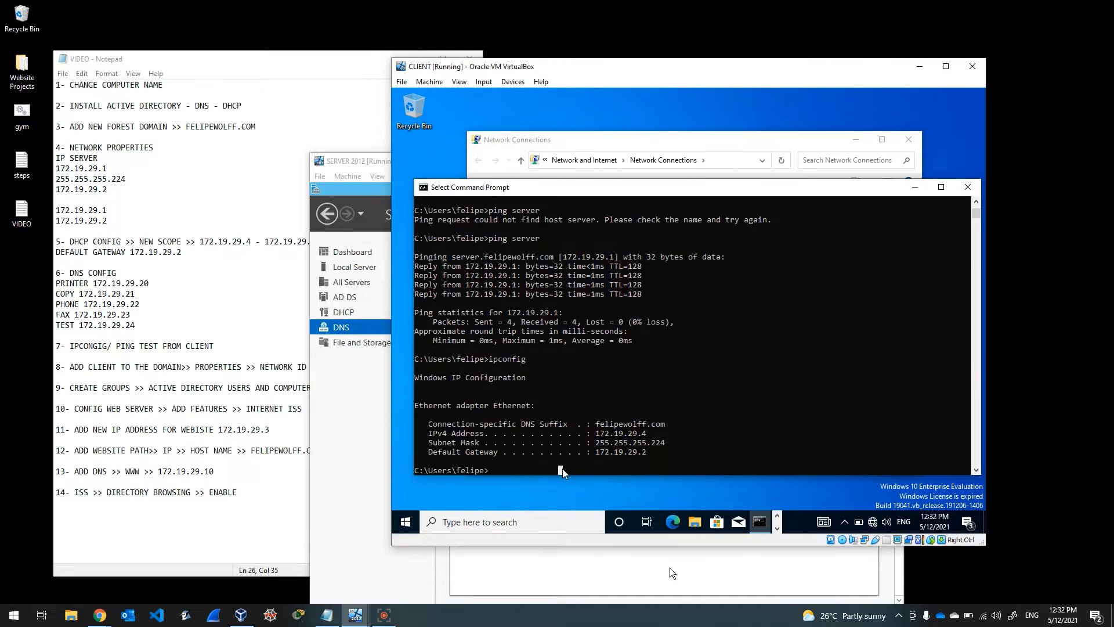
key(Up)
key(Return)
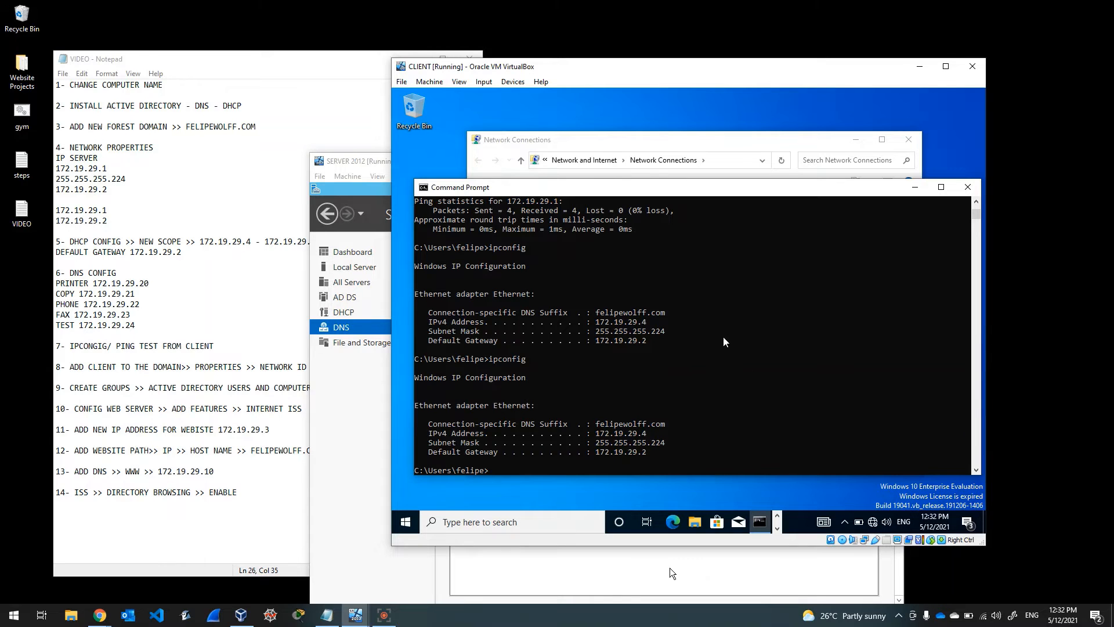
Step: Ping test (resolving to 172.19.29.24) and server by name, then check the step list
text(ping test)
key(Return)
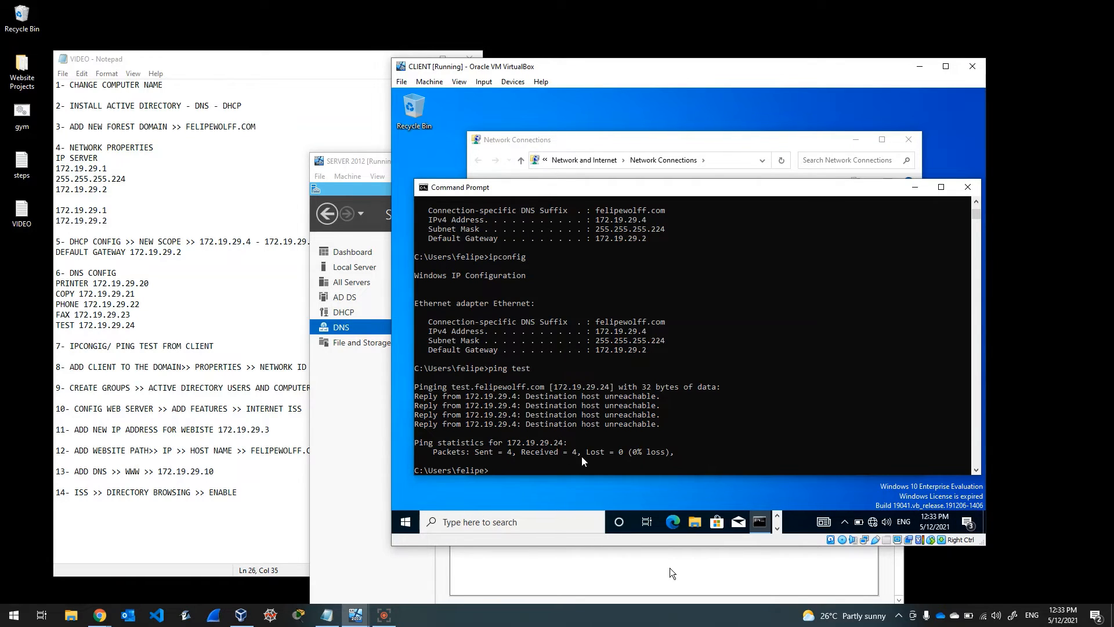
text(ping server)
key(Return)
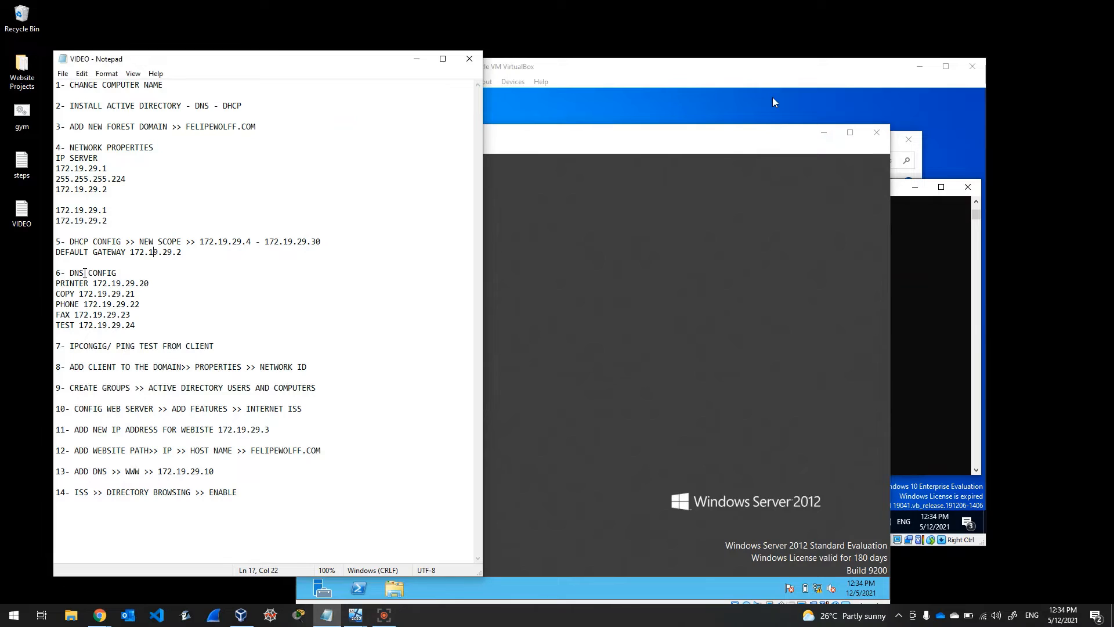
click(556, 89)
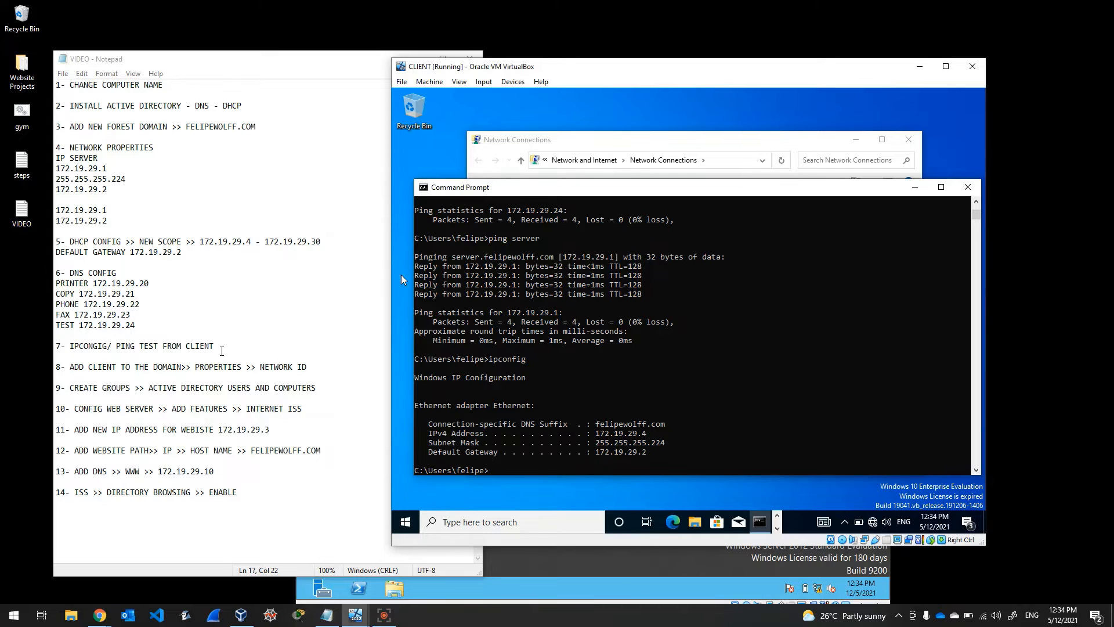
click(221, 351)
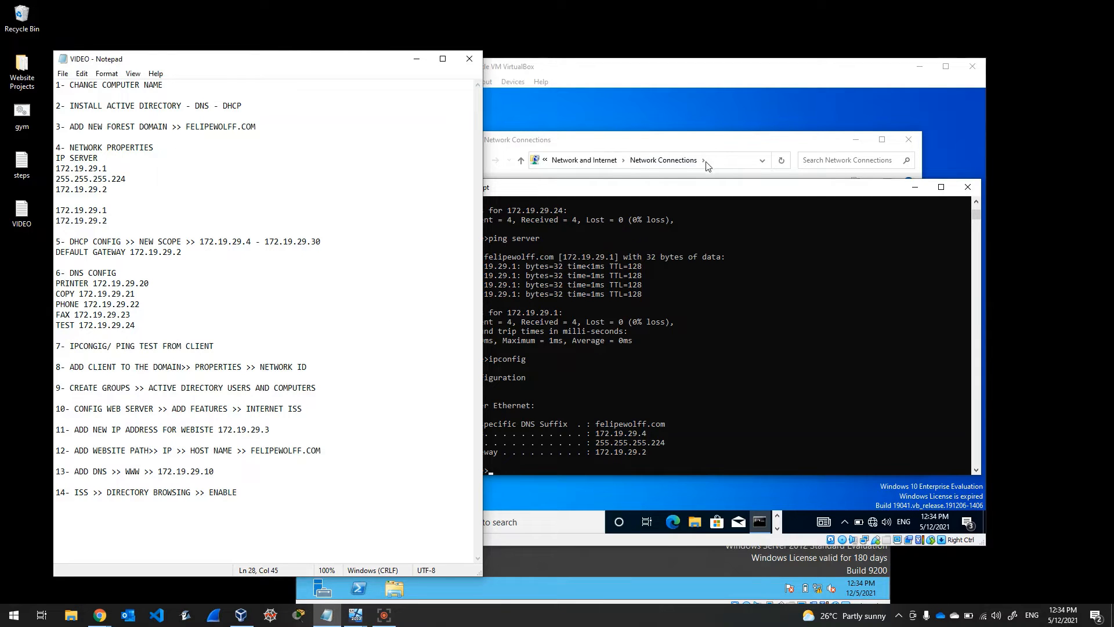
Step: Open Advanced system settings' Computer Name tab and start the Network ID domain-join wizard
click(682, 191)
drag(662, 190, 688, 146)
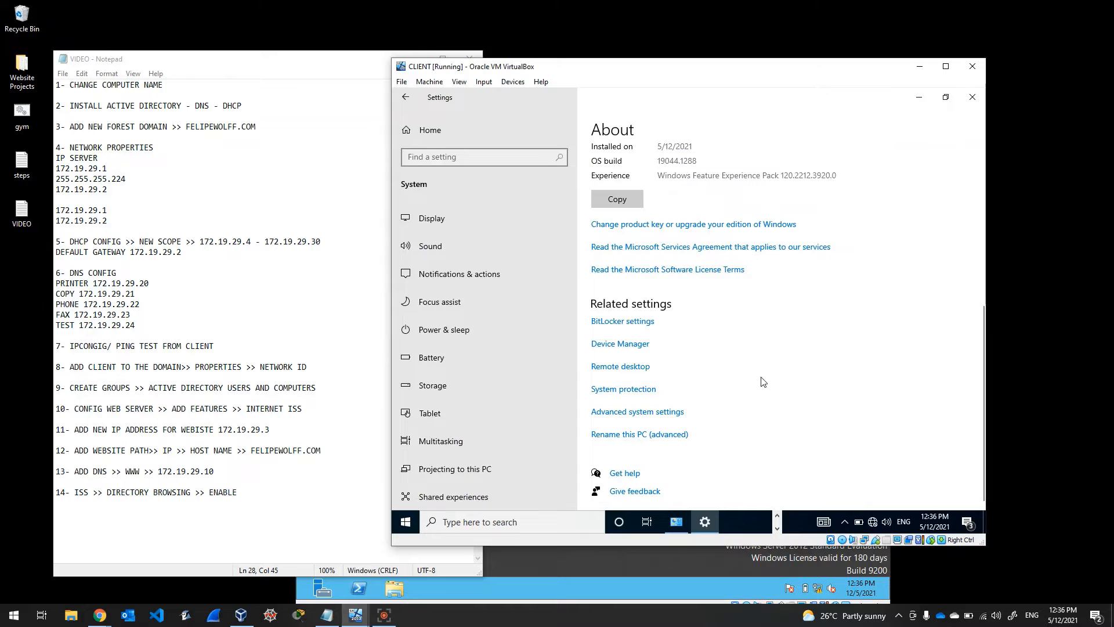
click(651, 413)
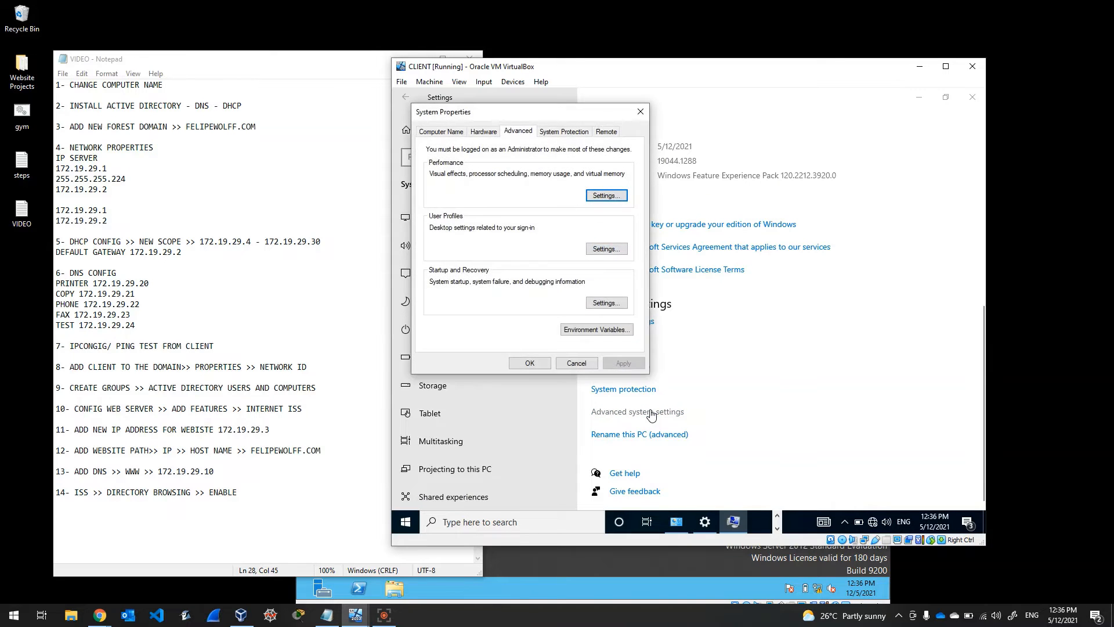
click(440, 132)
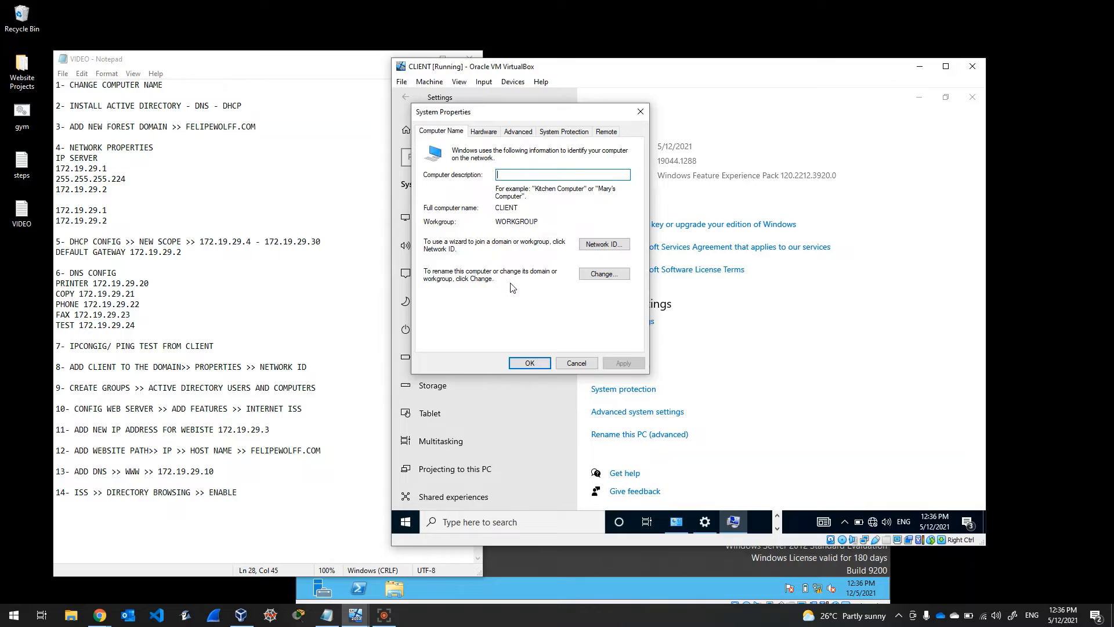
click(587, 246)
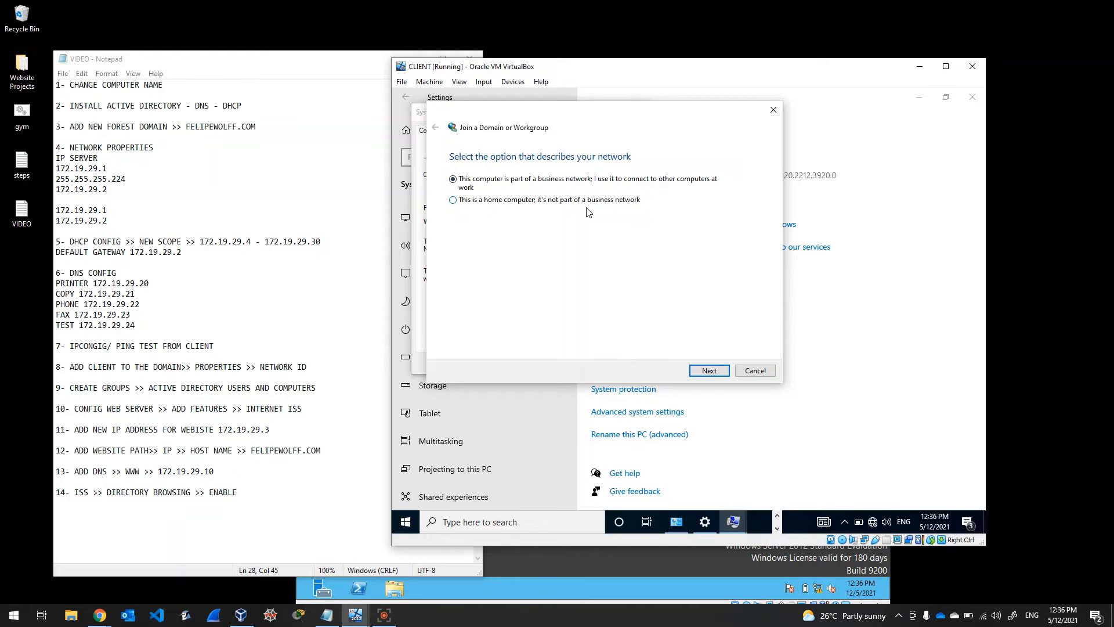
Step: Choose the business network that uses a domain, and continue past the required-information page
click(711, 374)
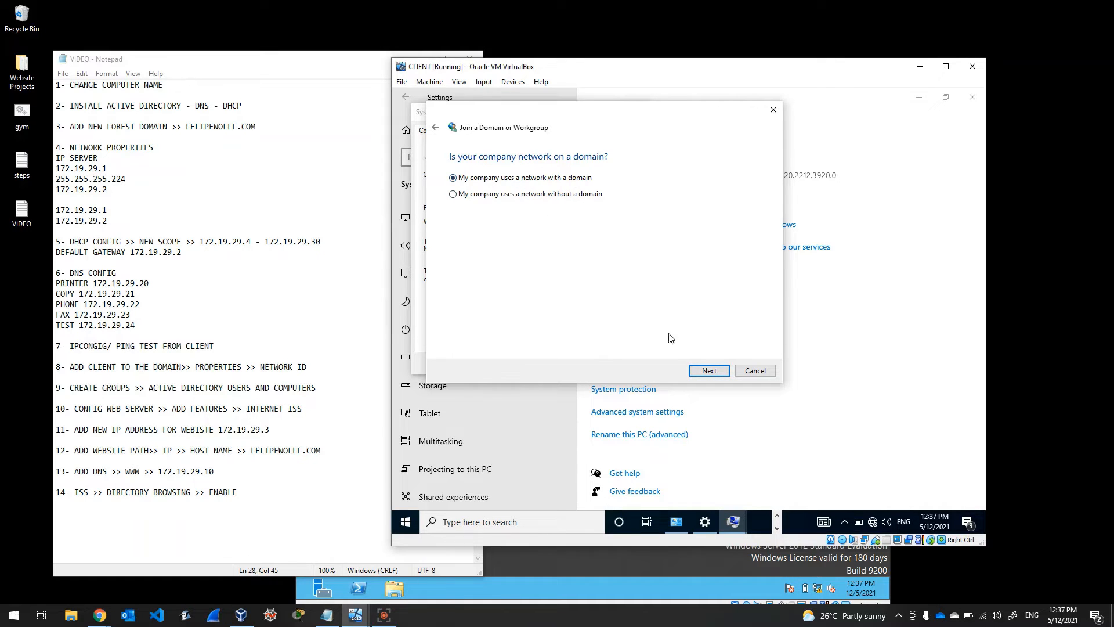
click(718, 372)
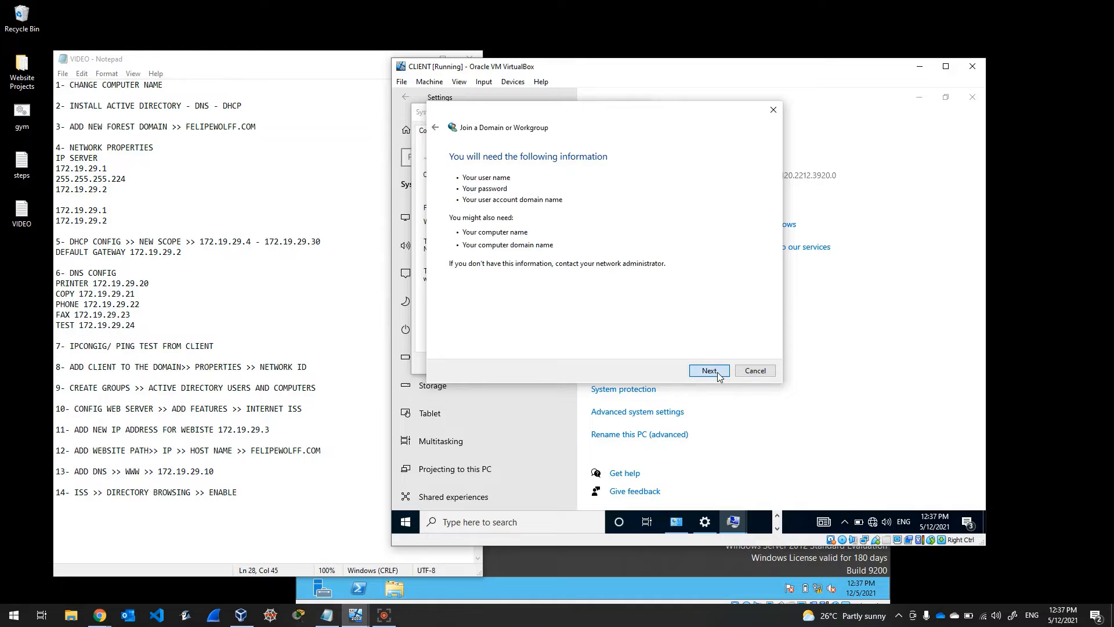
click(718, 373)
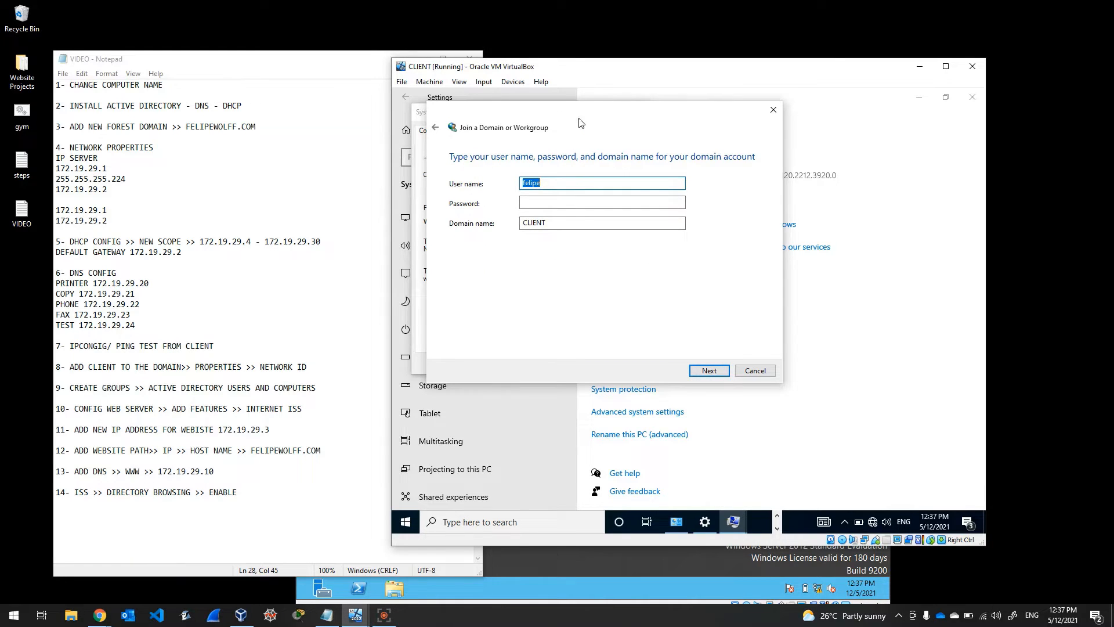
drag(585, 116, 597, 152)
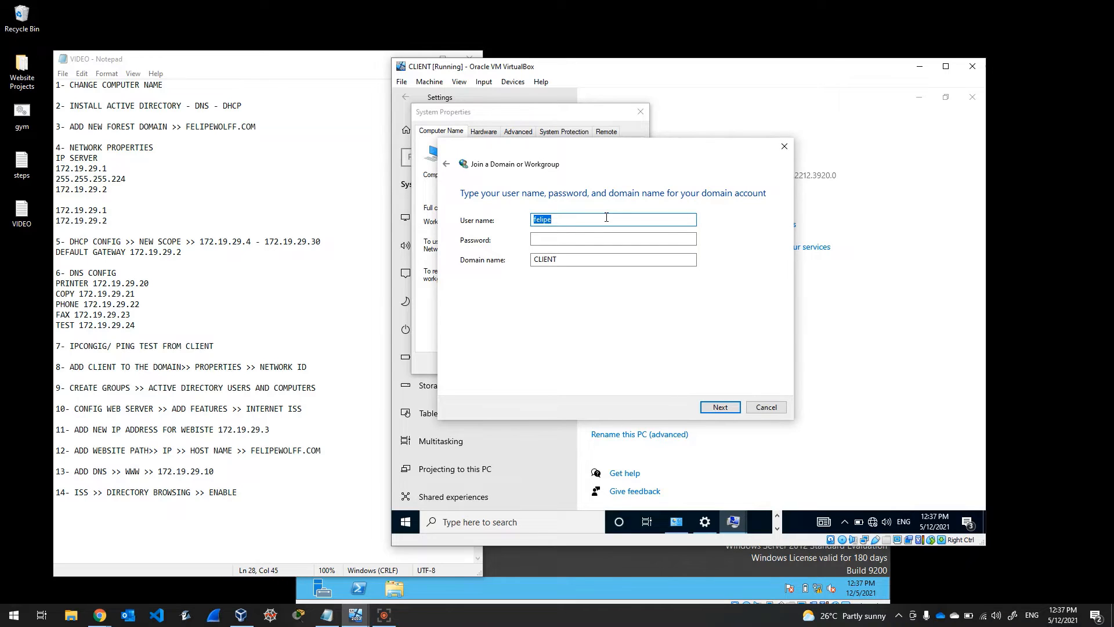
Step: Enter the administrator user name, its password and domain FELIPEWOLFF.COM, then continue
drag(603, 219, 494, 210)
text(administrator)
click(567, 239)
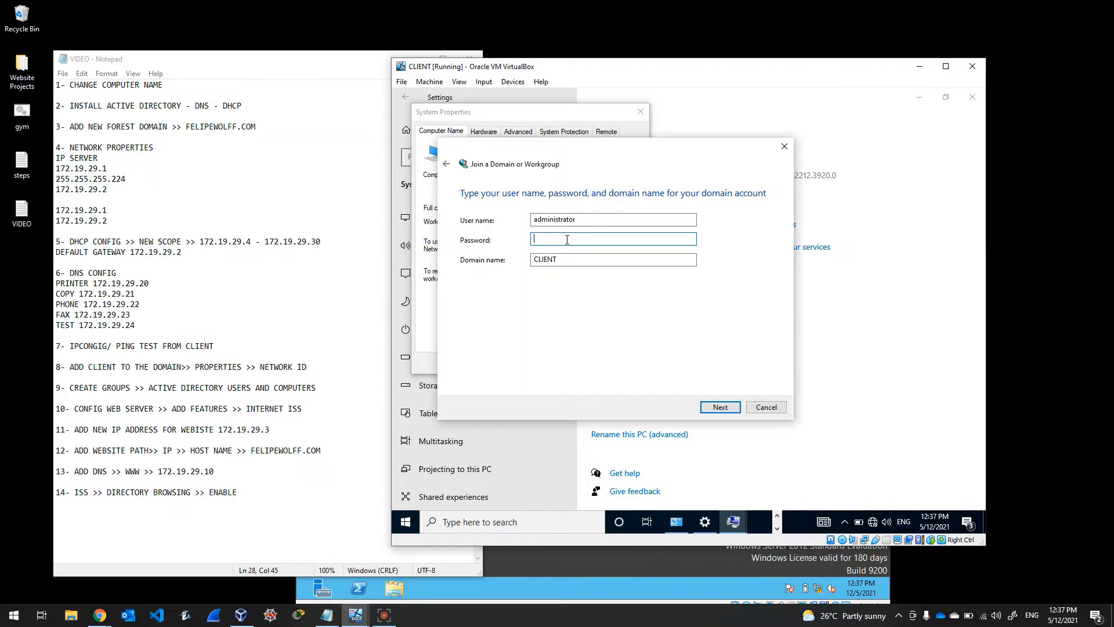
text(Password1!)
key(Tab)
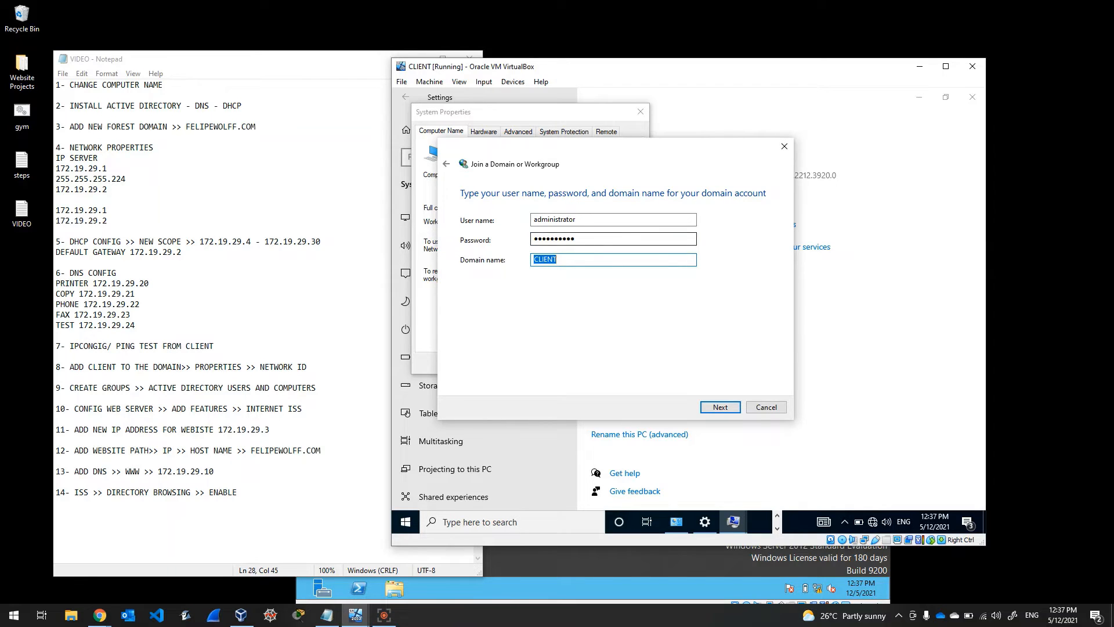
text(FELIPEWOLFF.)
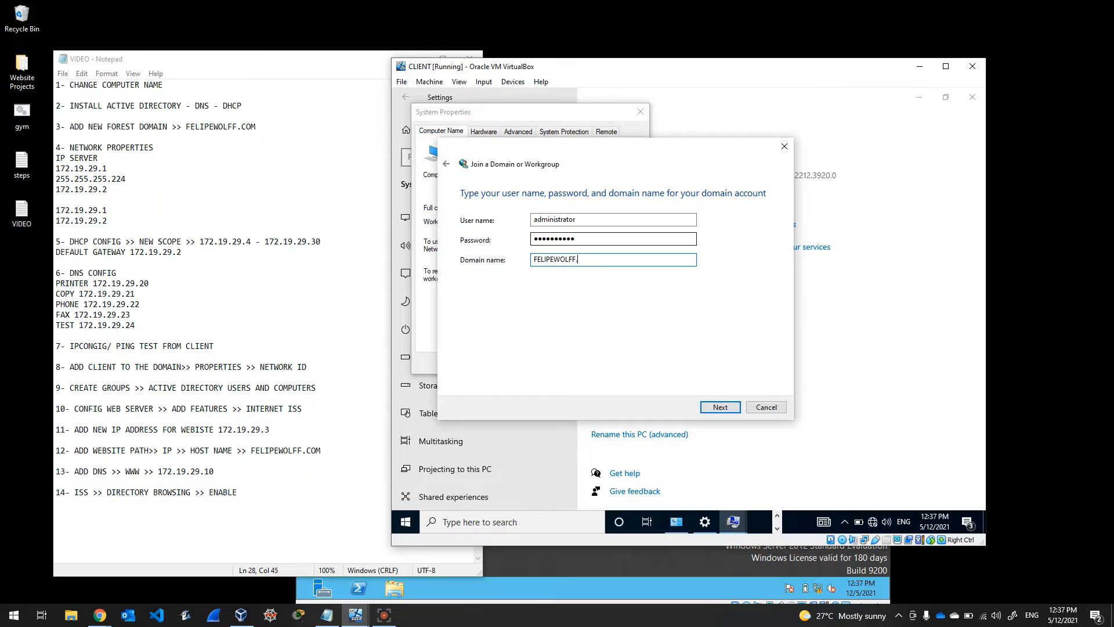
text(COM)
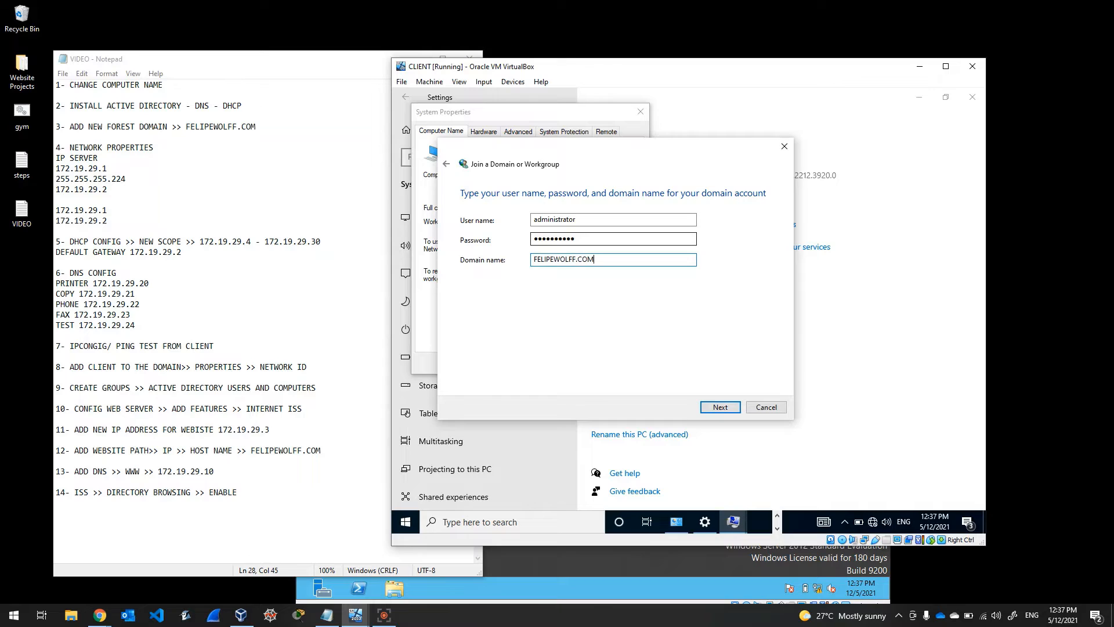
click(713, 408)
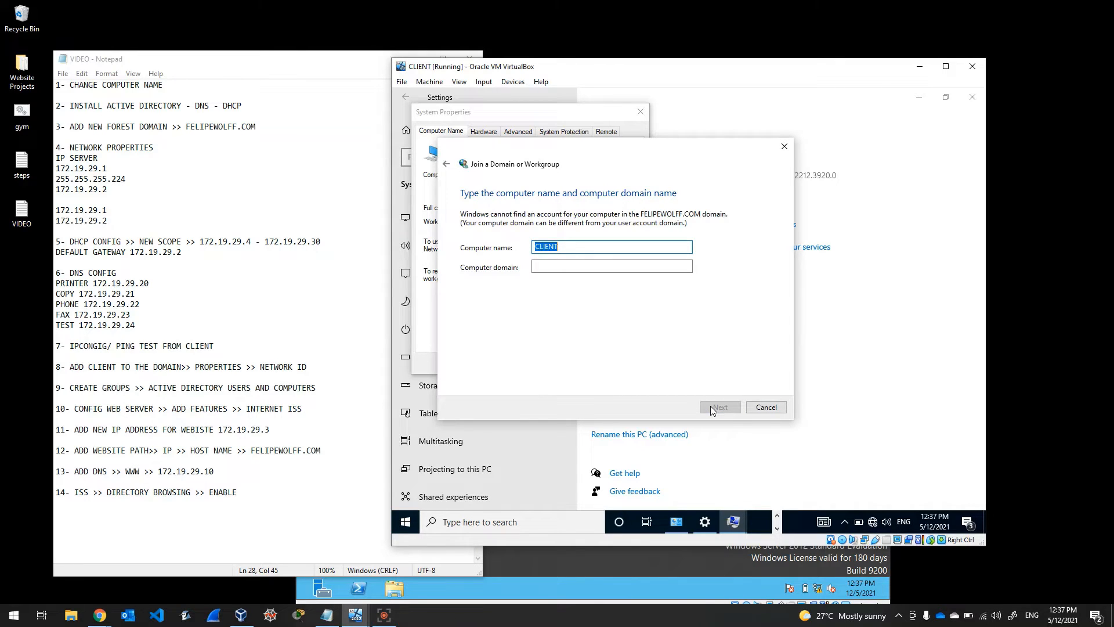
Step: Enter FELIPEWOLFF.COM as the computer's domain and continue
click(594, 269)
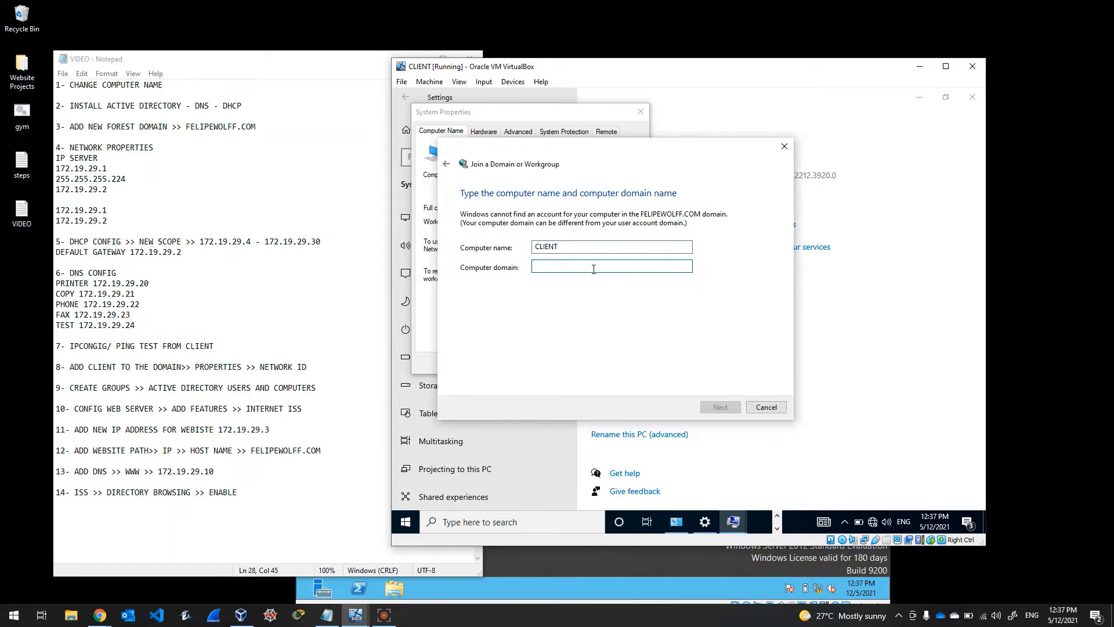
text(FE)
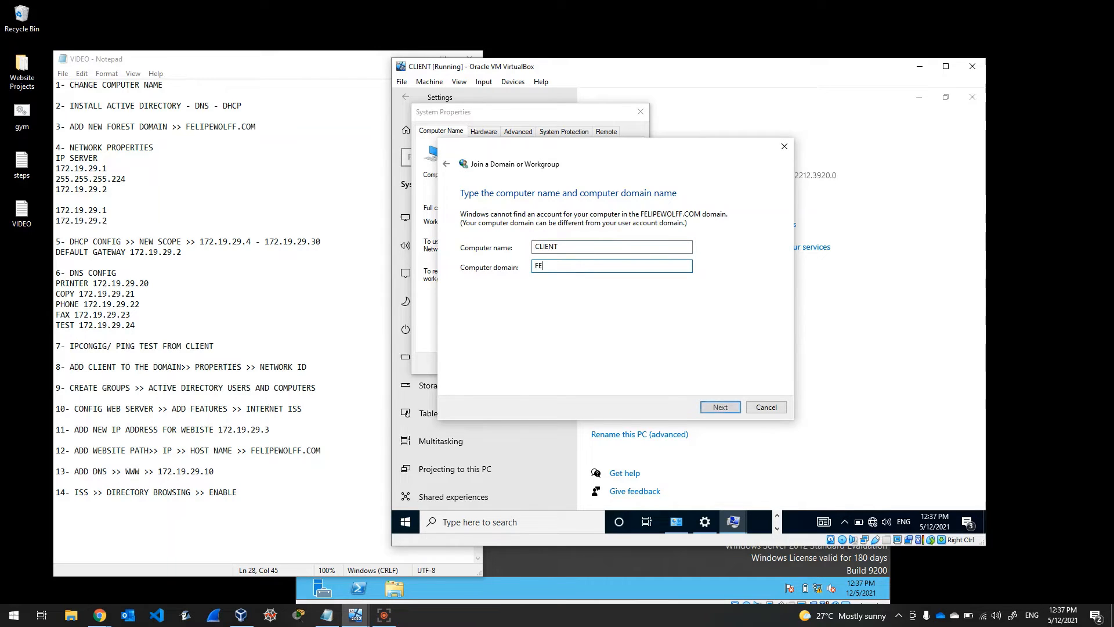
text(LIPEWOLFF.COM)
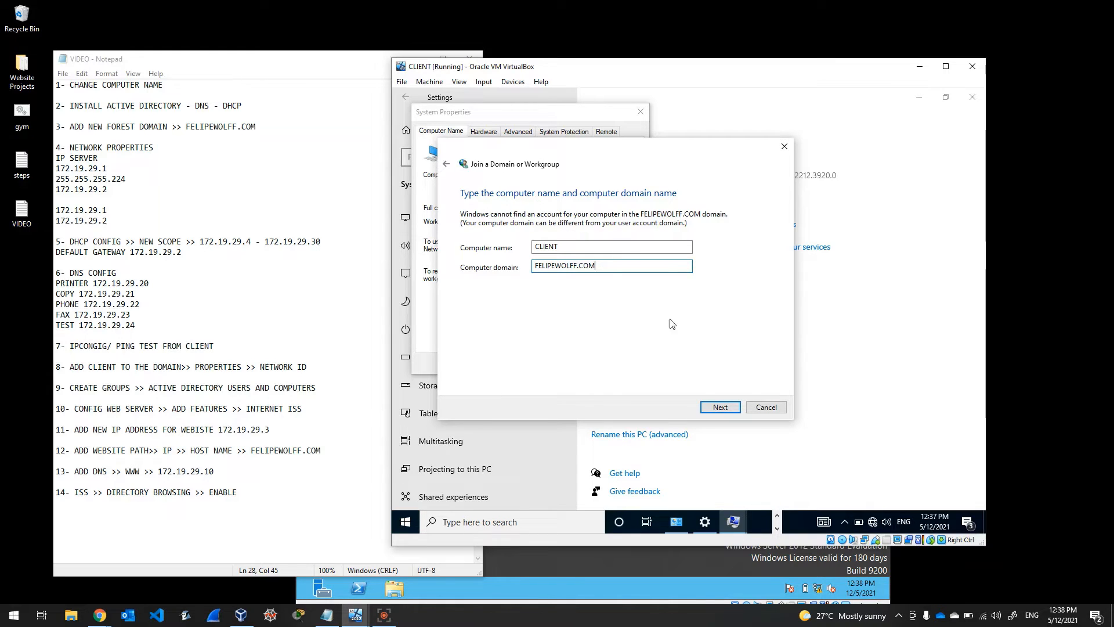
click(720, 408)
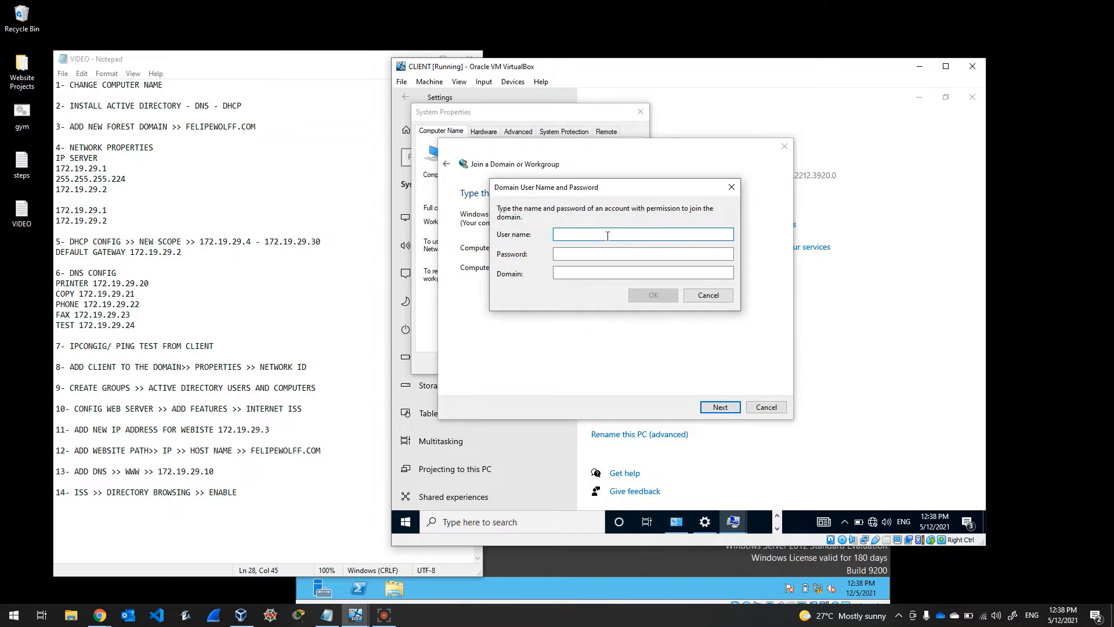
Step: Authenticate with the FELIPEWOLFF.COM administrator credentials and keep administrator as a standard account
text(ad)
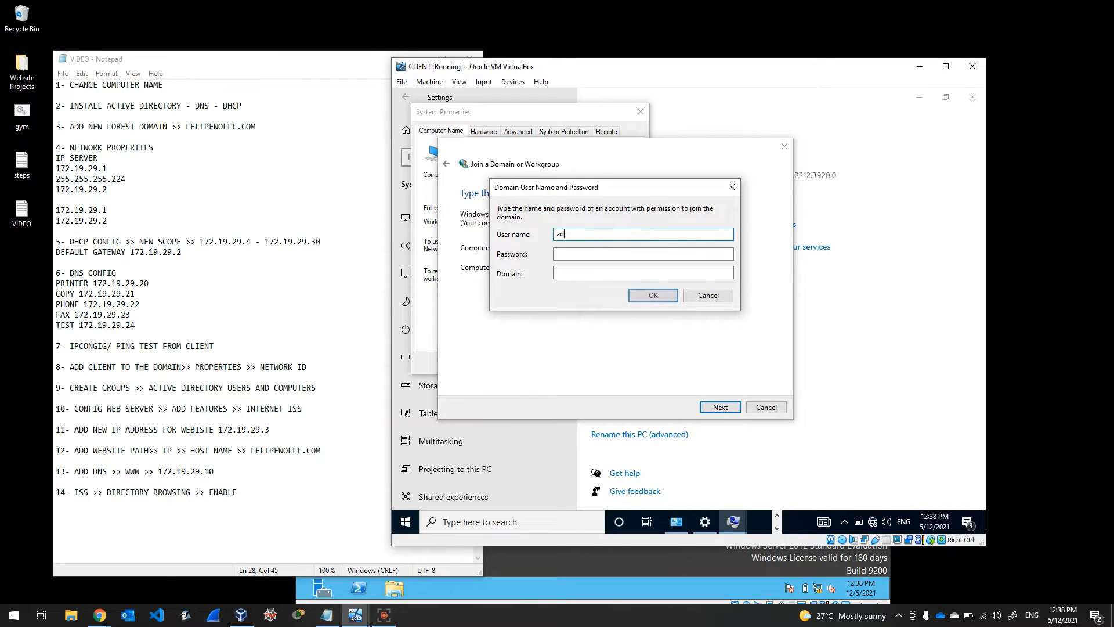
text(ministrator)
key(Tab)
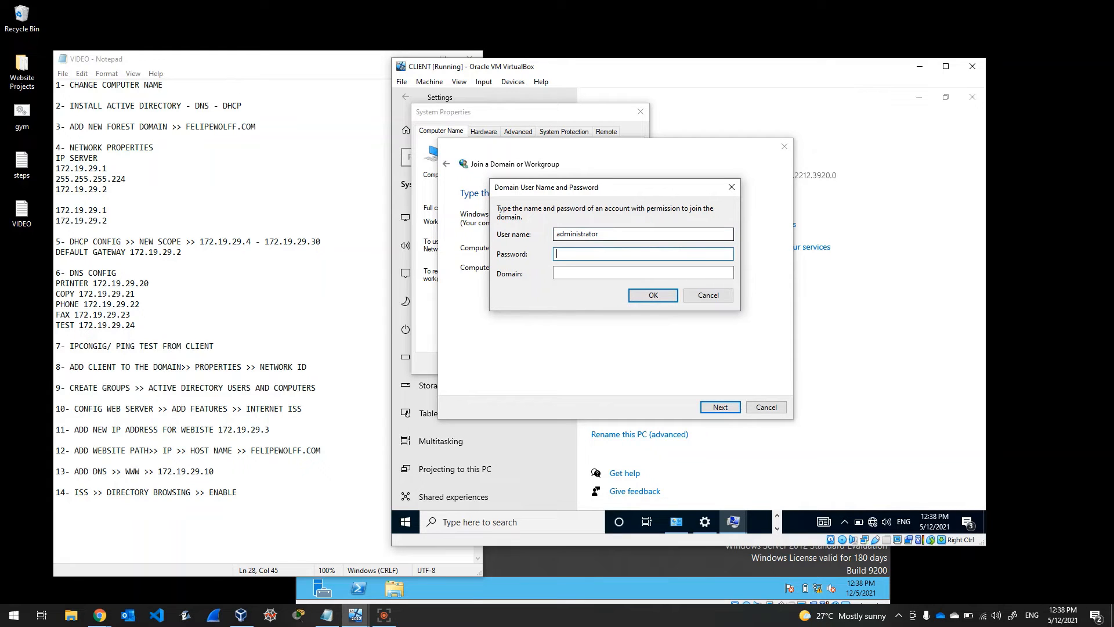
text(Password12)
key(Tab)
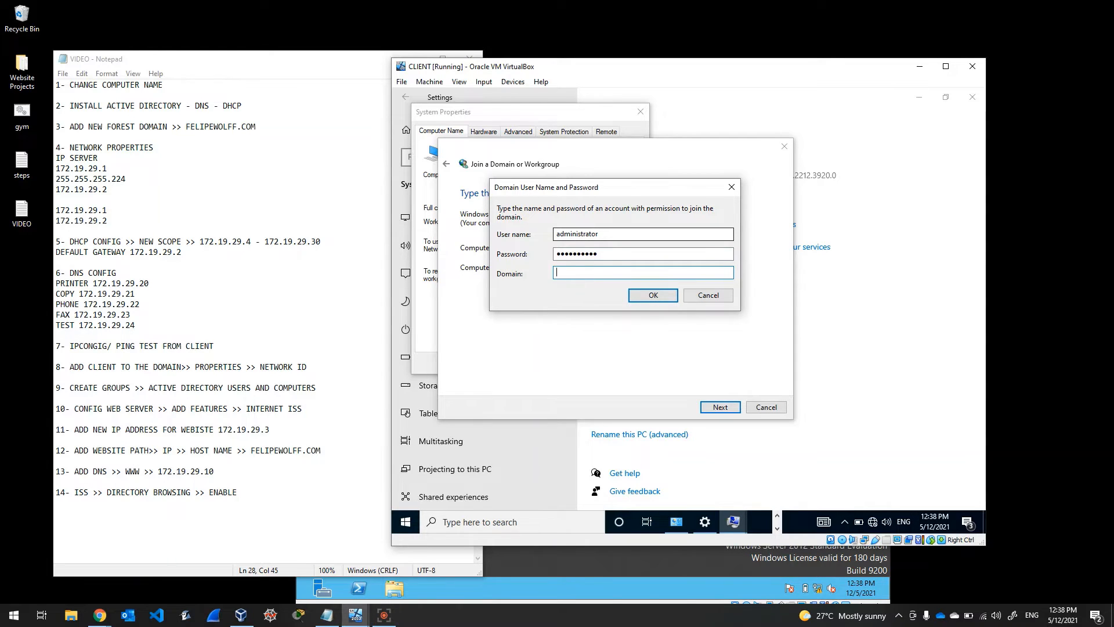
text(FELIPEWOLFF.COM)
click(637, 294)
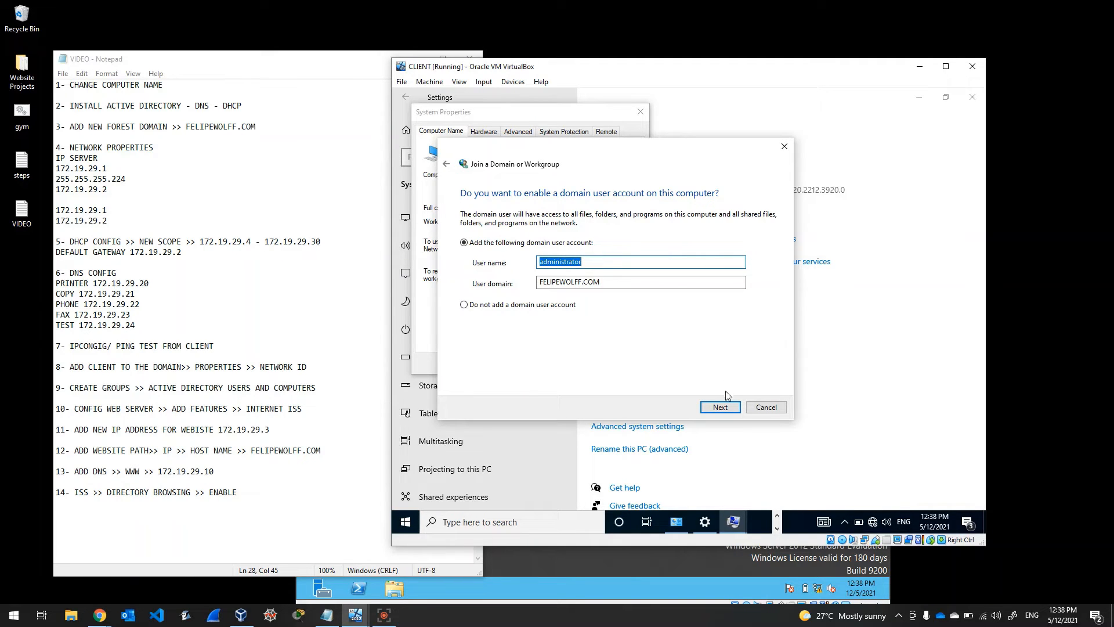
click(727, 408)
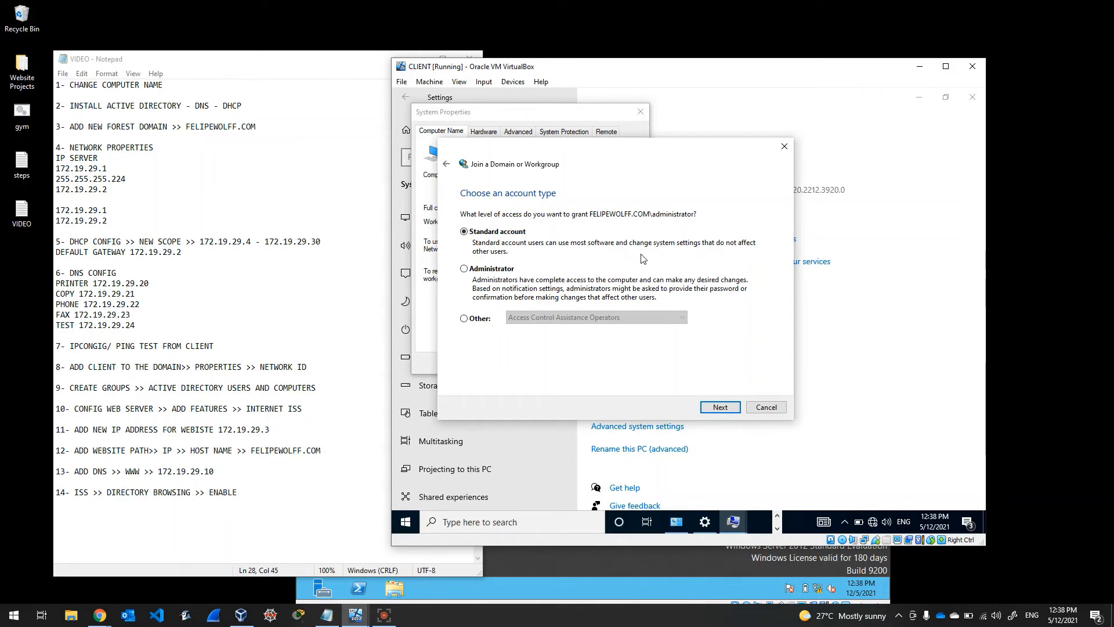
click(737, 410)
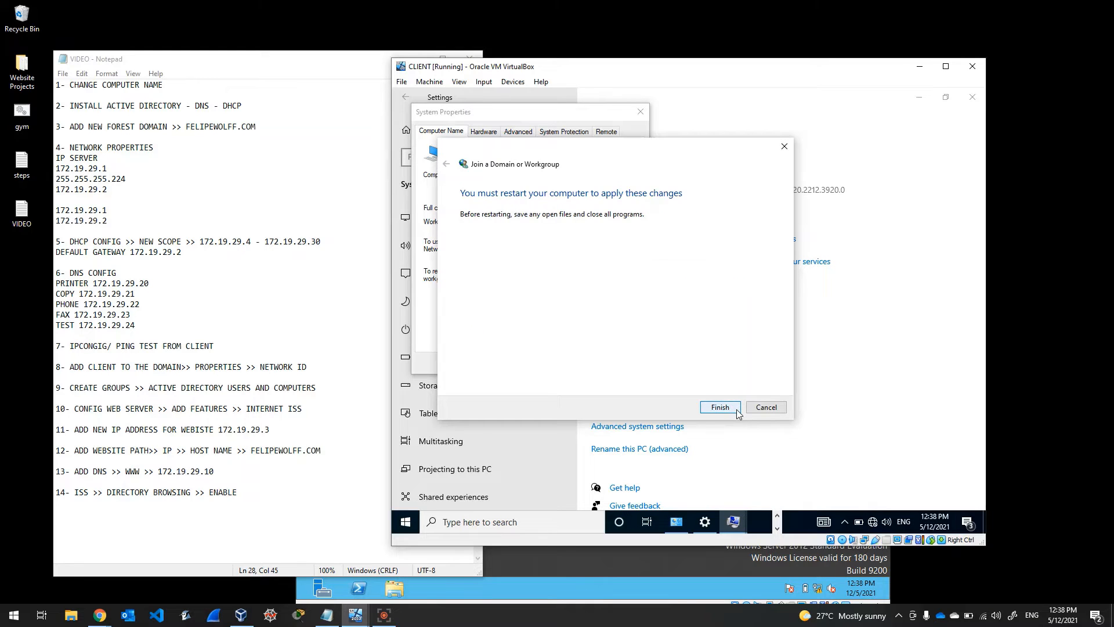
Step: Finish the join wizard, close Settings, restart the client VM, and review step 8 in the checklist
click(736, 409)
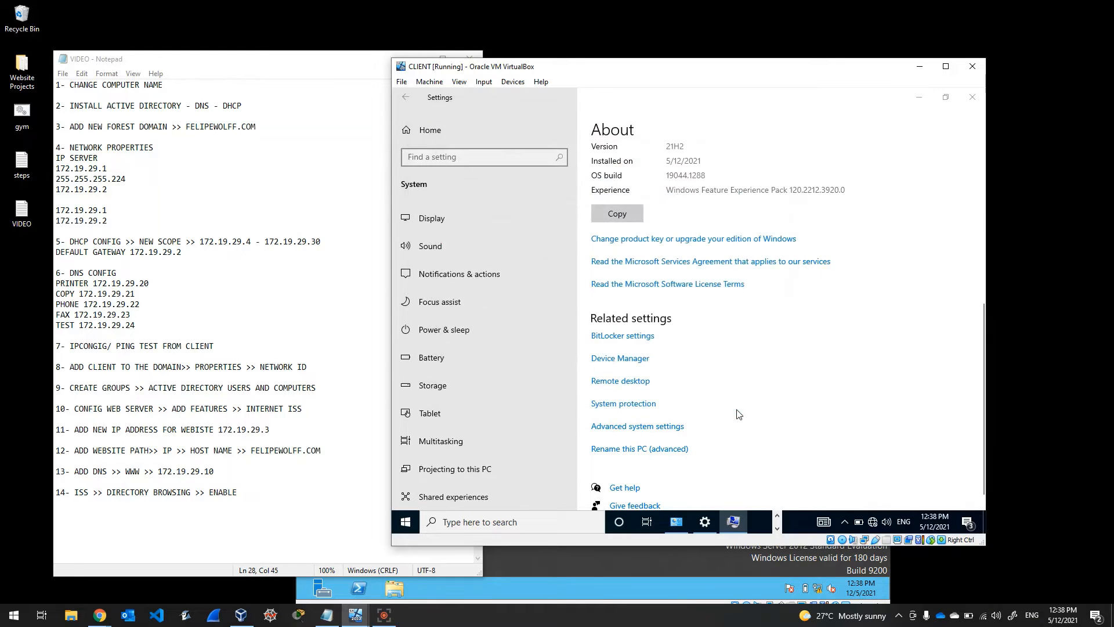
click(973, 98)
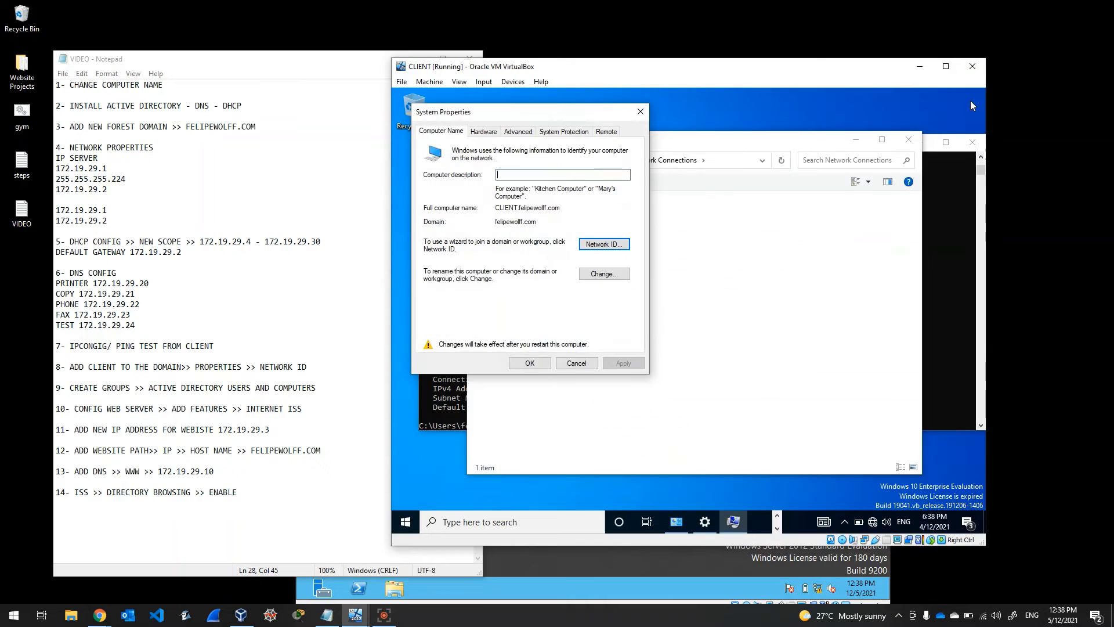
click(407, 526)
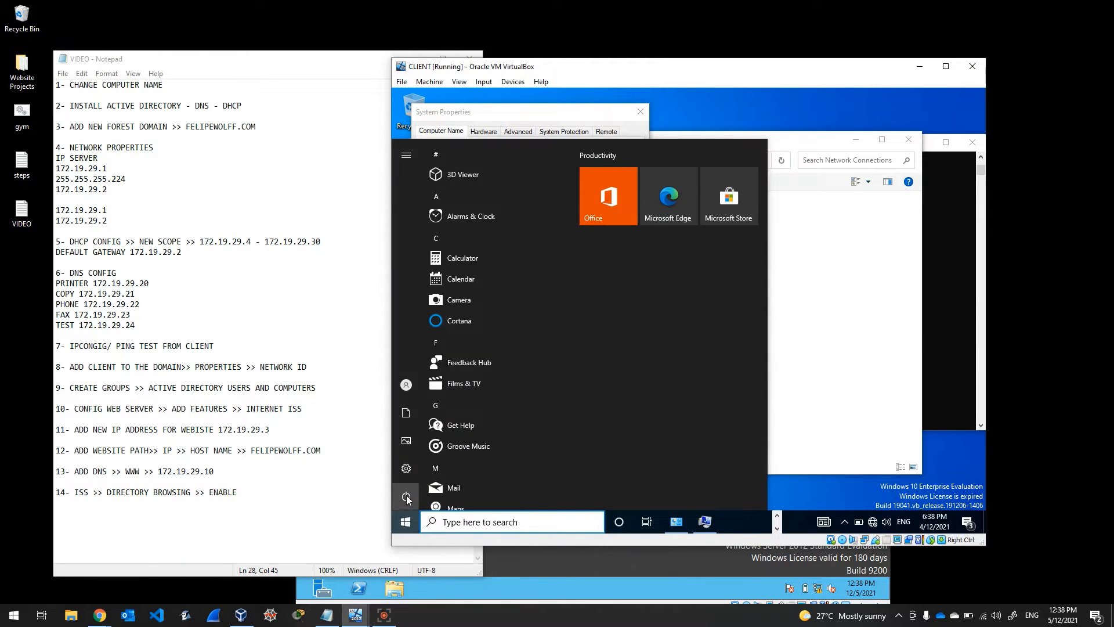
mouse_move(406, 496)
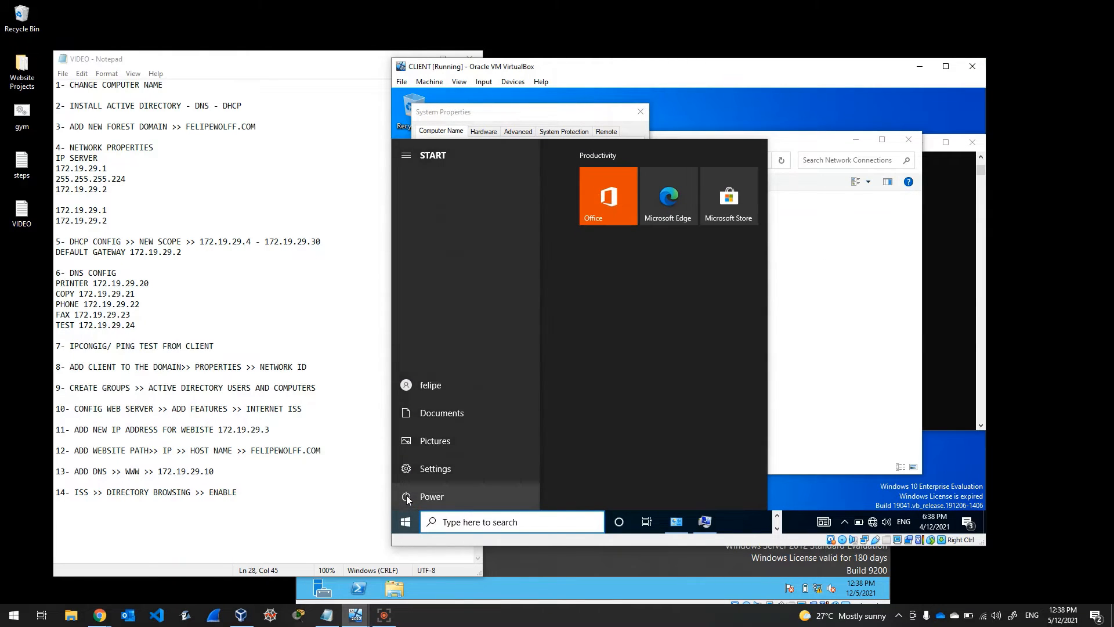
click(435, 469)
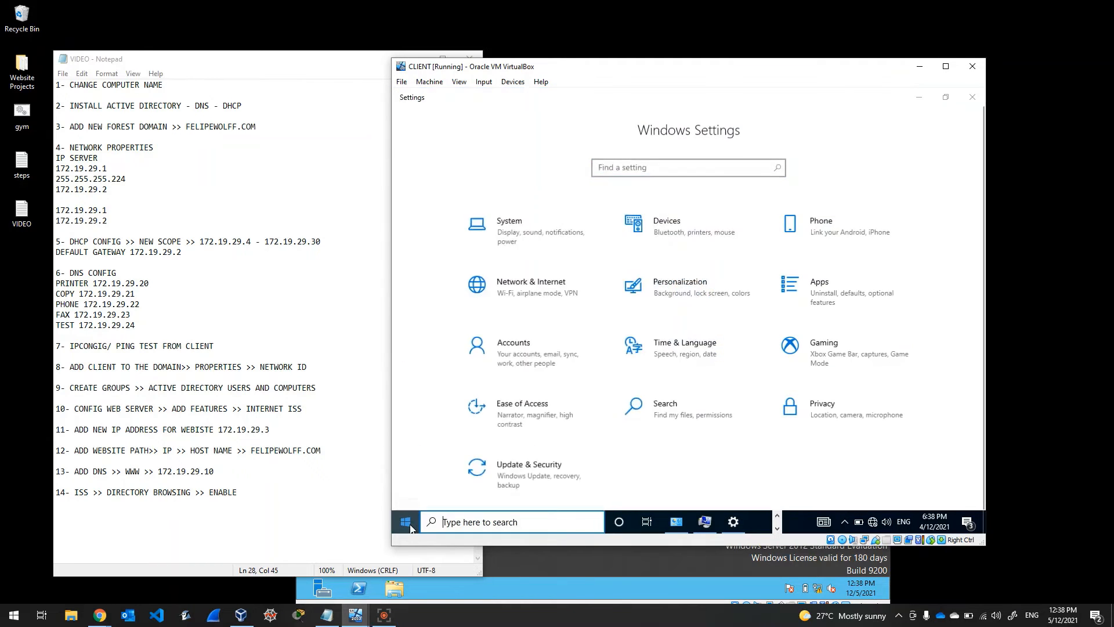
click(410, 527)
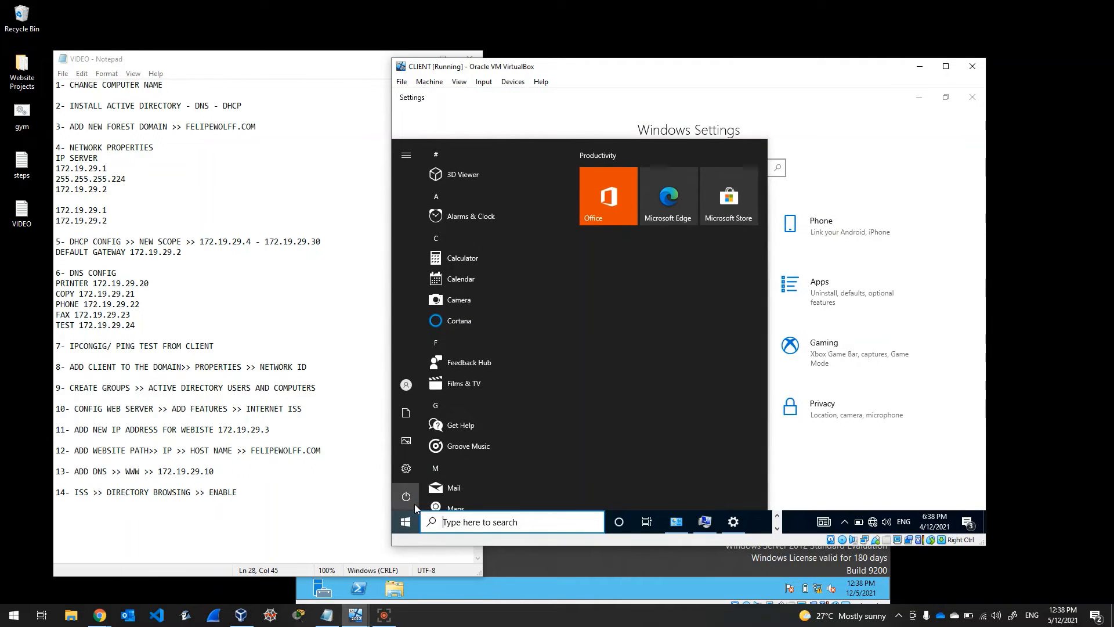
click(416, 503)
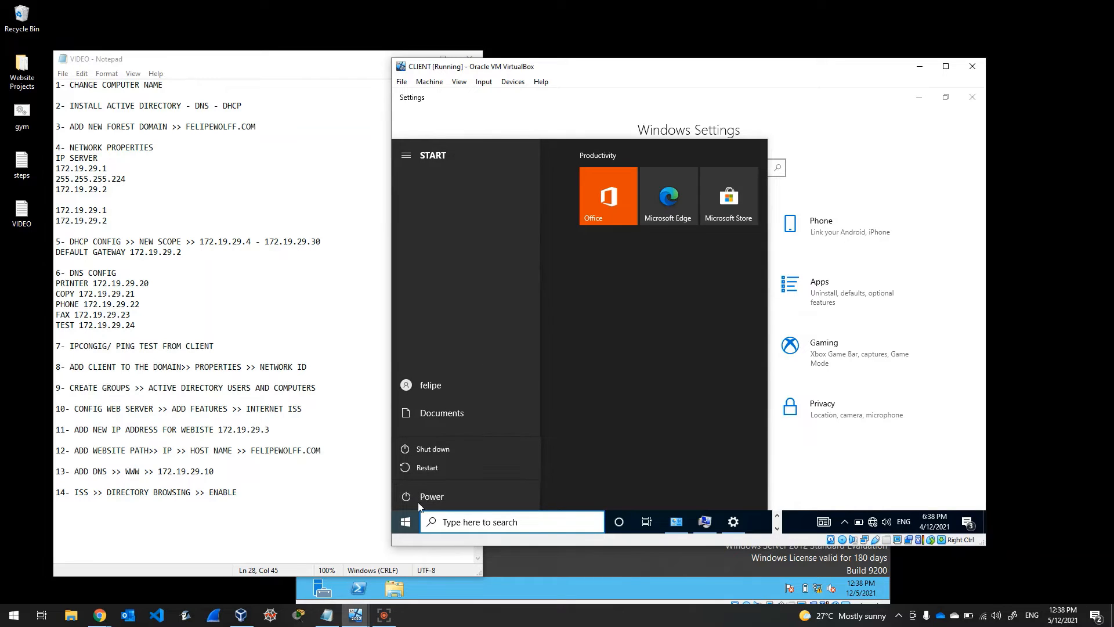
click(438, 469)
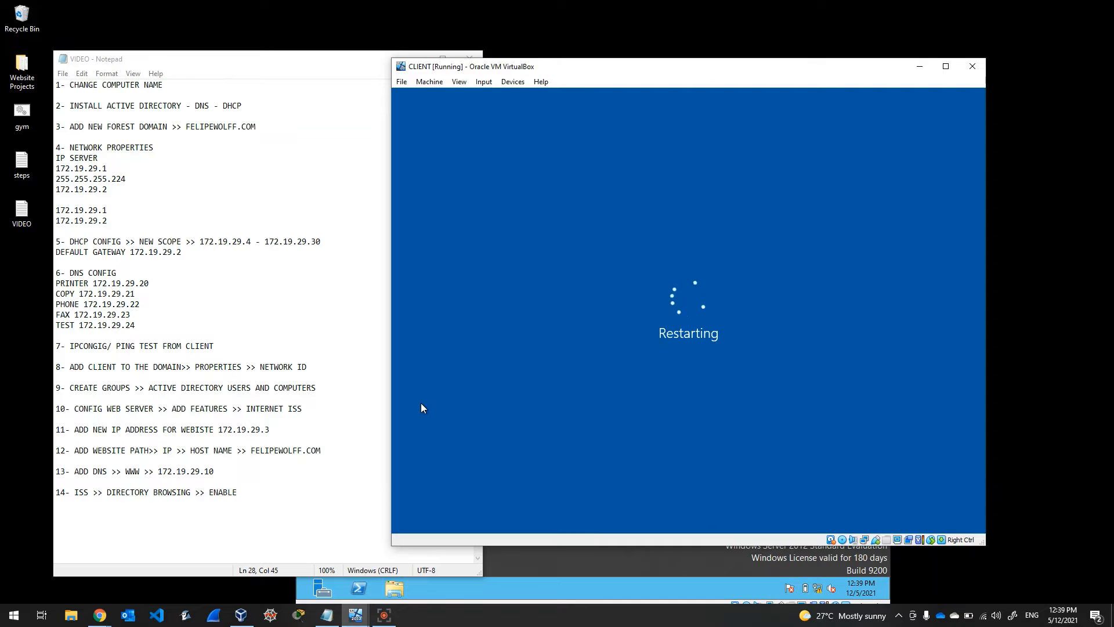
click(299, 357)
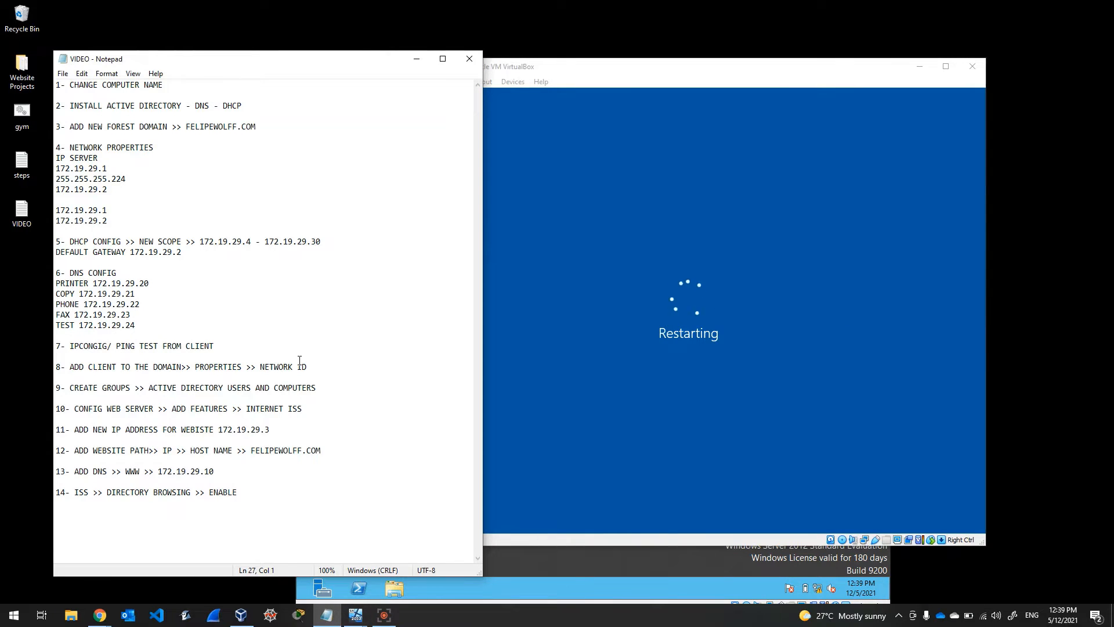
click(322, 367)
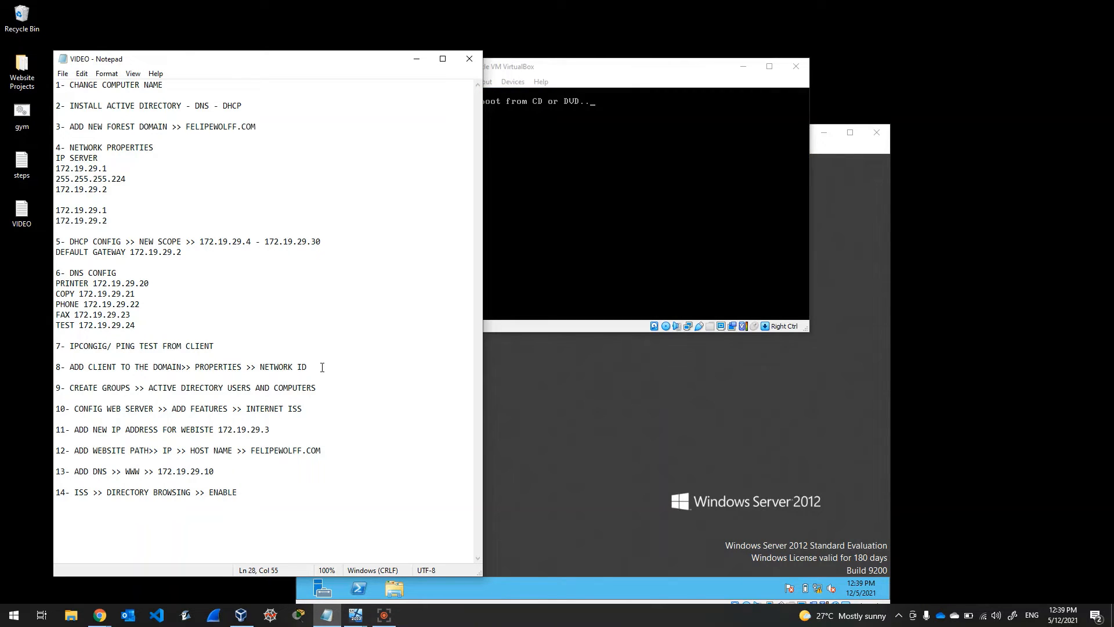
Step: On the server, launch Active Directory Users and Computers from Server Manager's AD DS Tools menu
click(489, 425)
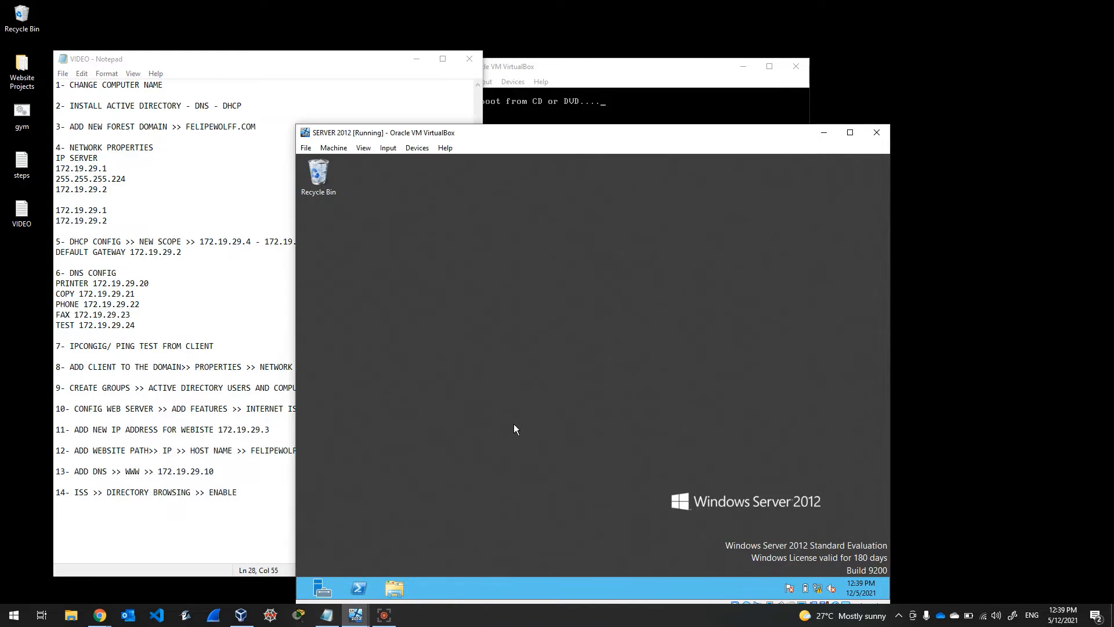
click(318, 583)
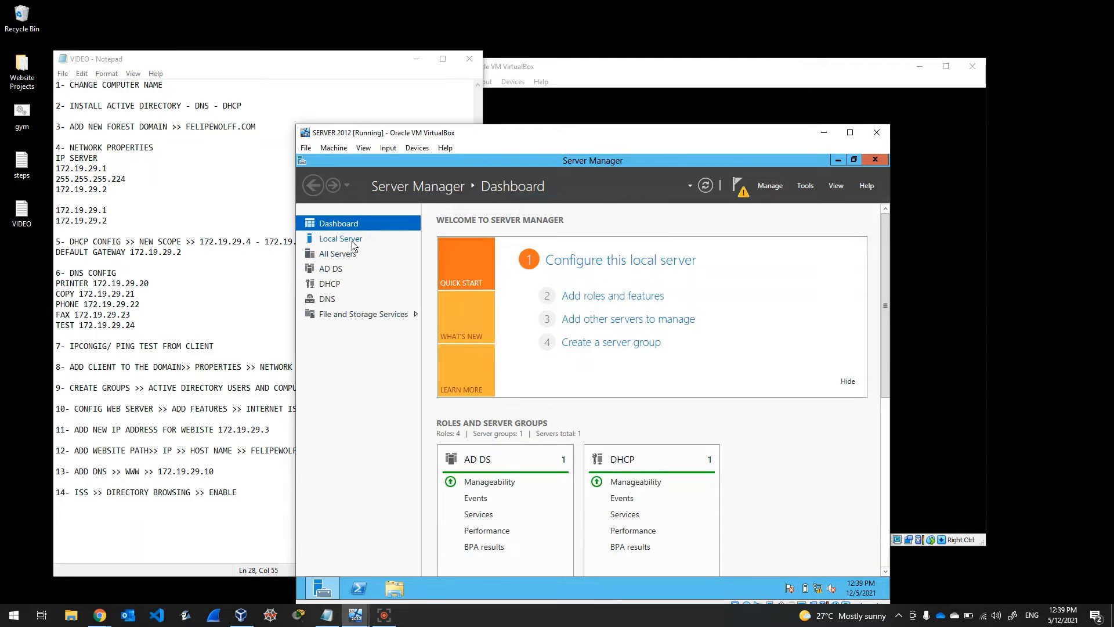
click(352, 241)
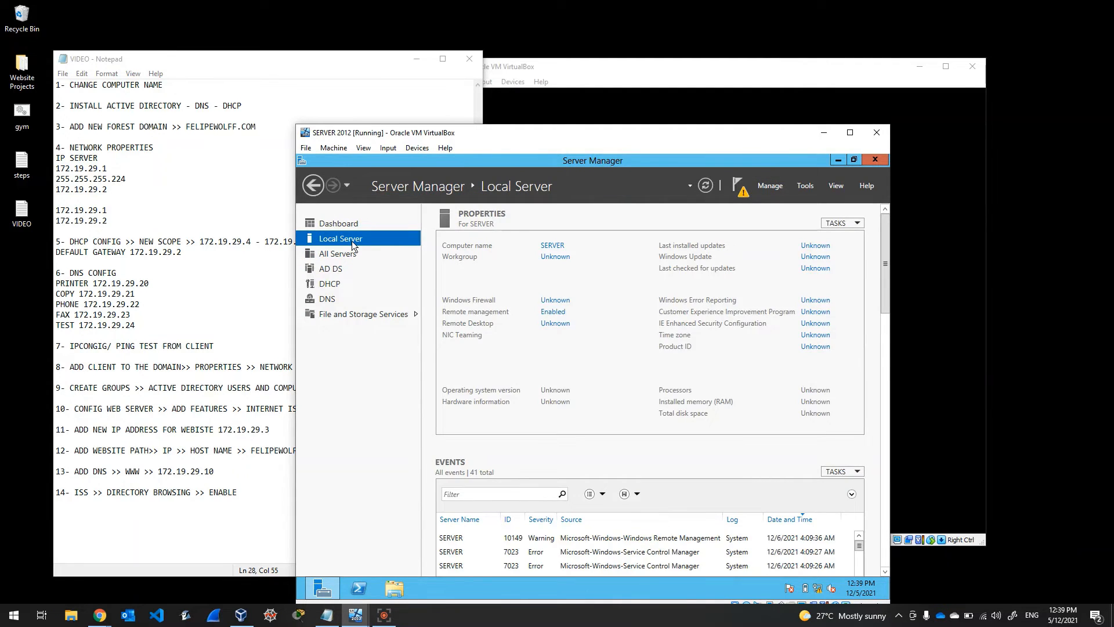
click(335, 269)
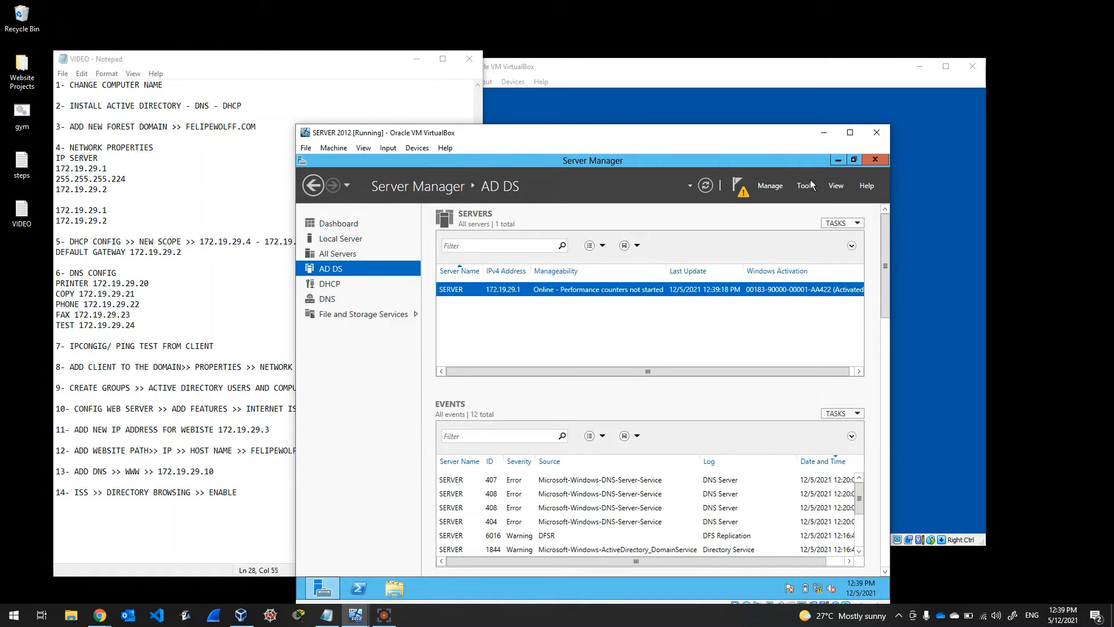
click(807, 186)
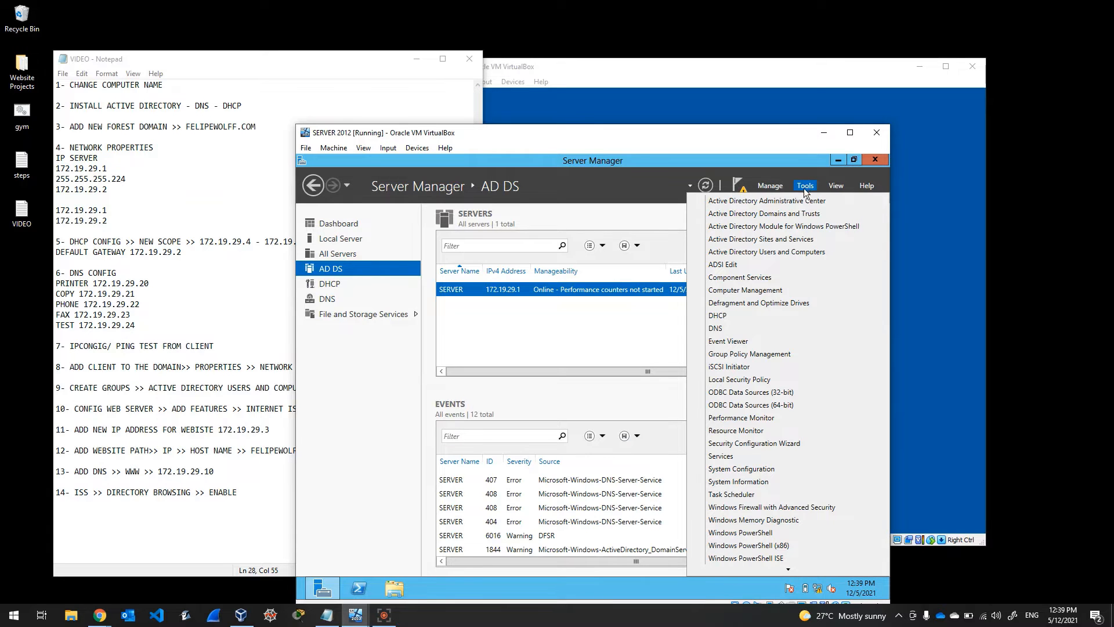
click(772, 251)
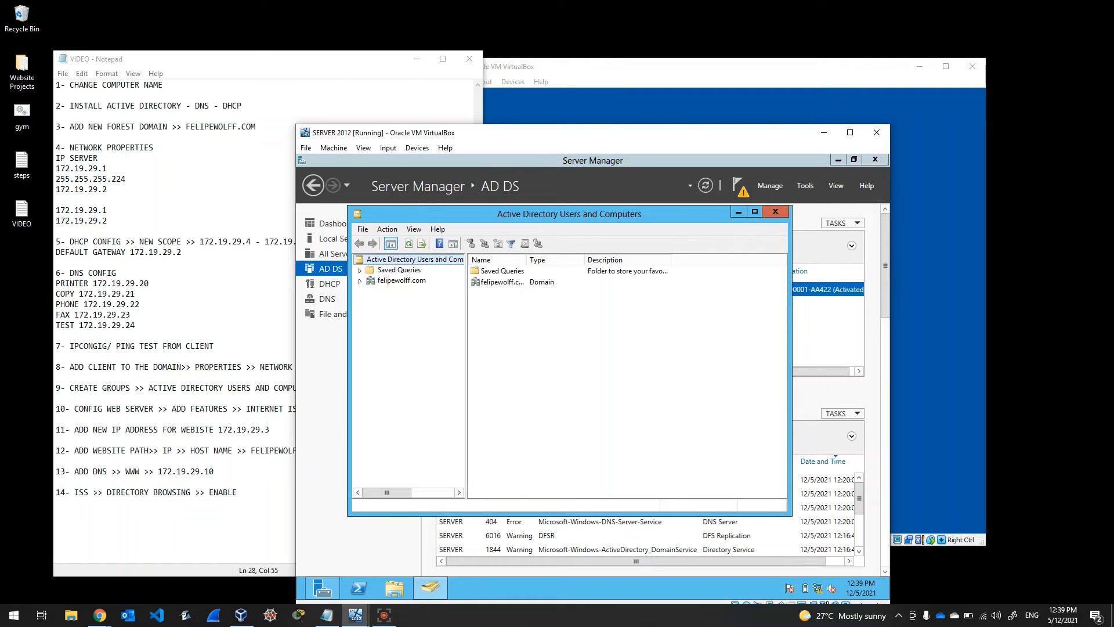
click(607, 89)
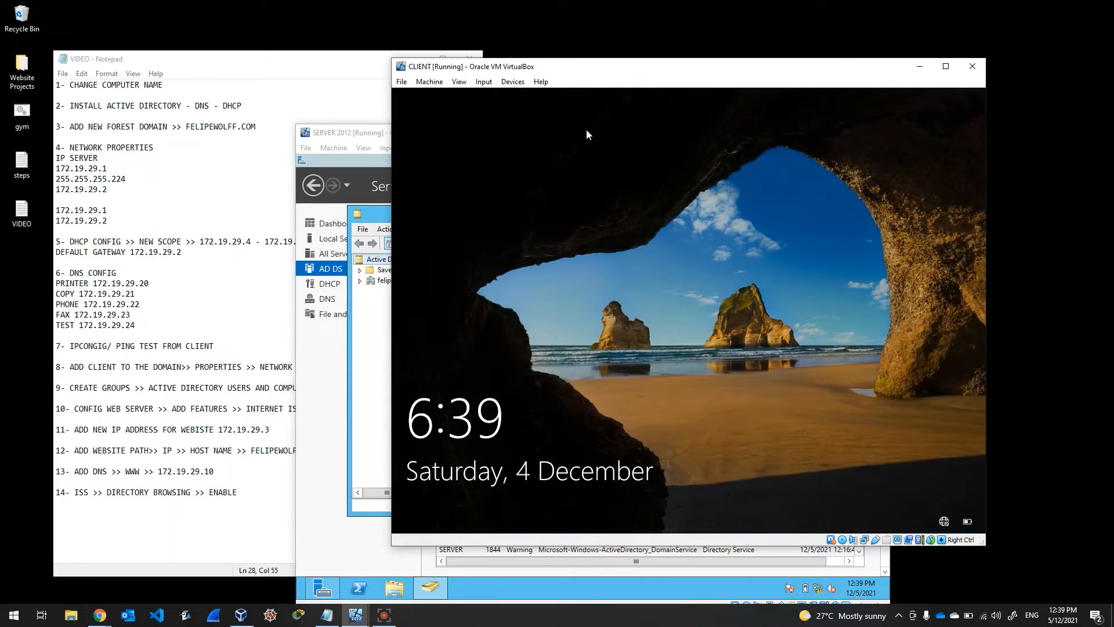
Step: Sign in to the rebooted client as the FELIPEWOLFF.COM domain administrator
click(544, 301)
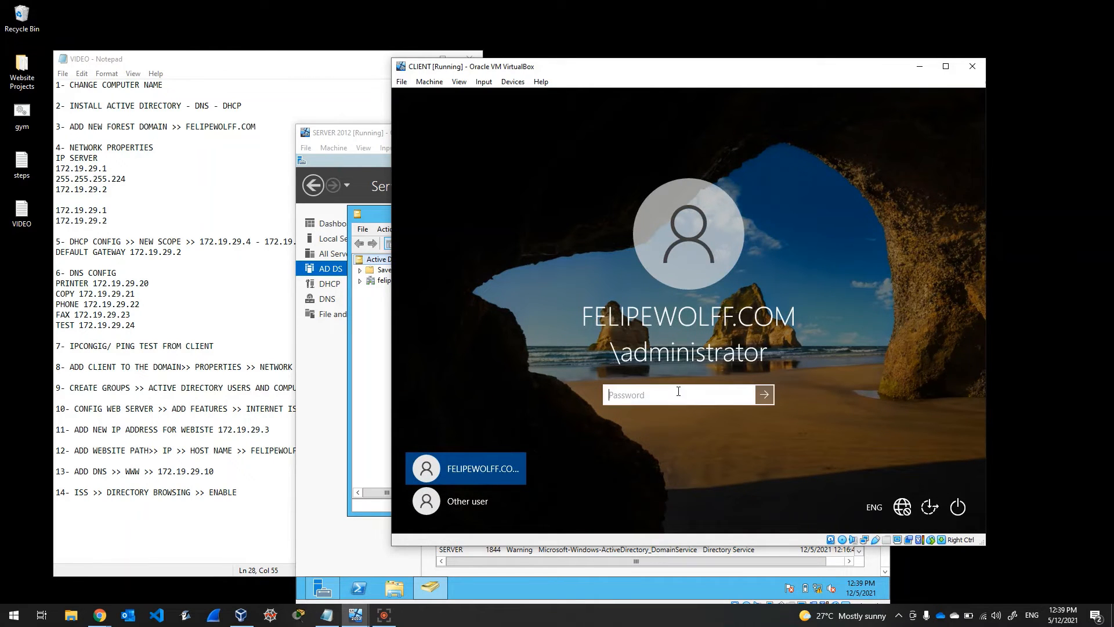
text(Password123)
key(Return)
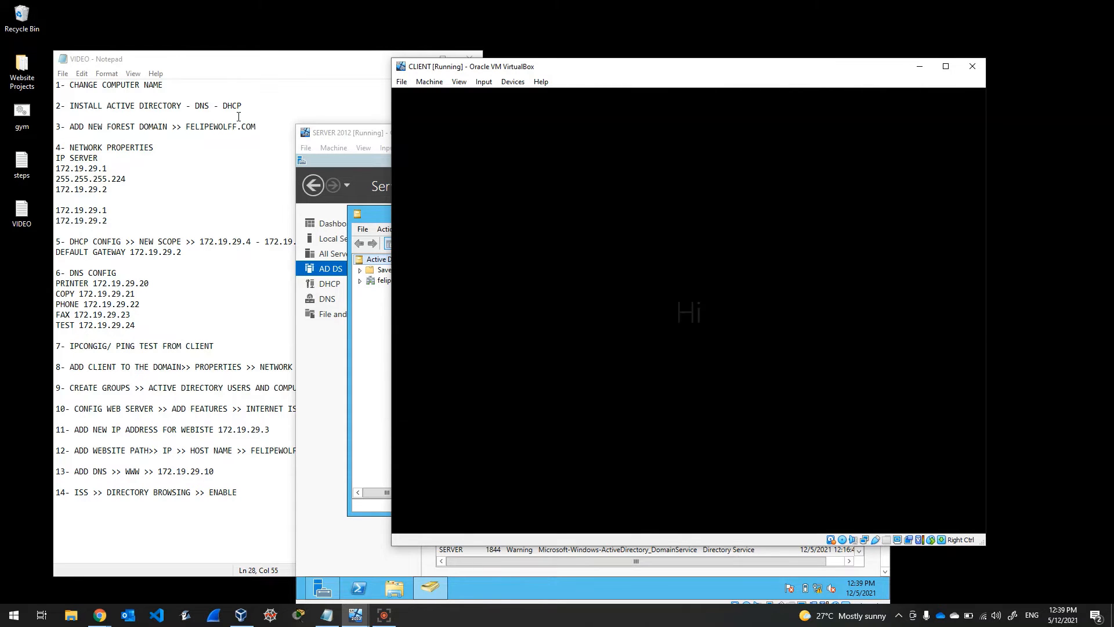
click(344, 137)
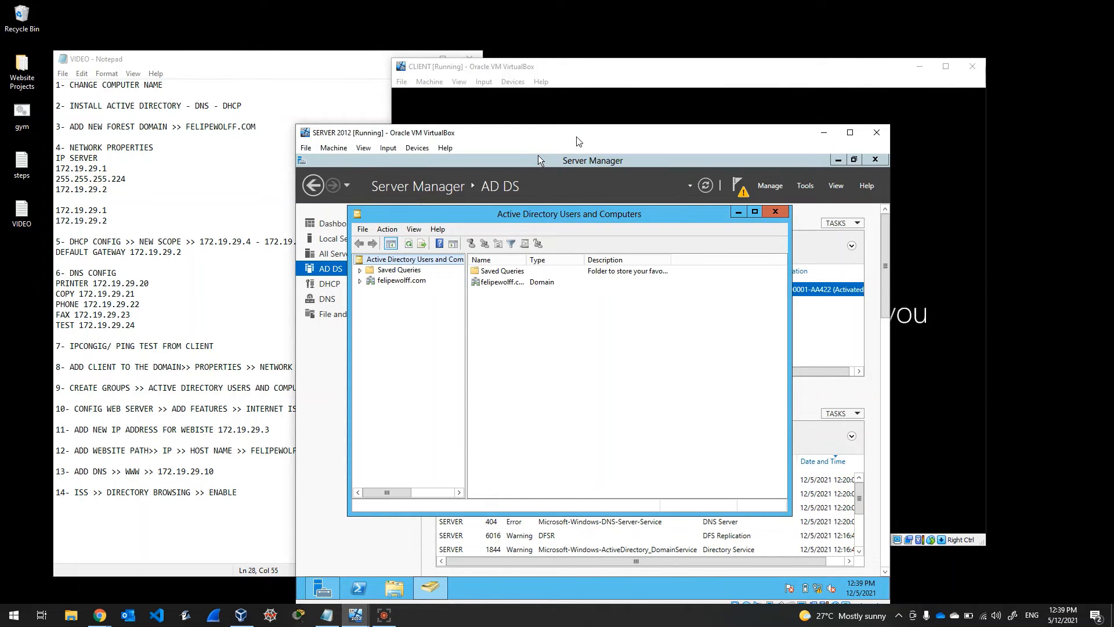
Step: Expand felipewolff.com and open its Users container, selecting the Administrator account
drag(576, 135, 588, 85)
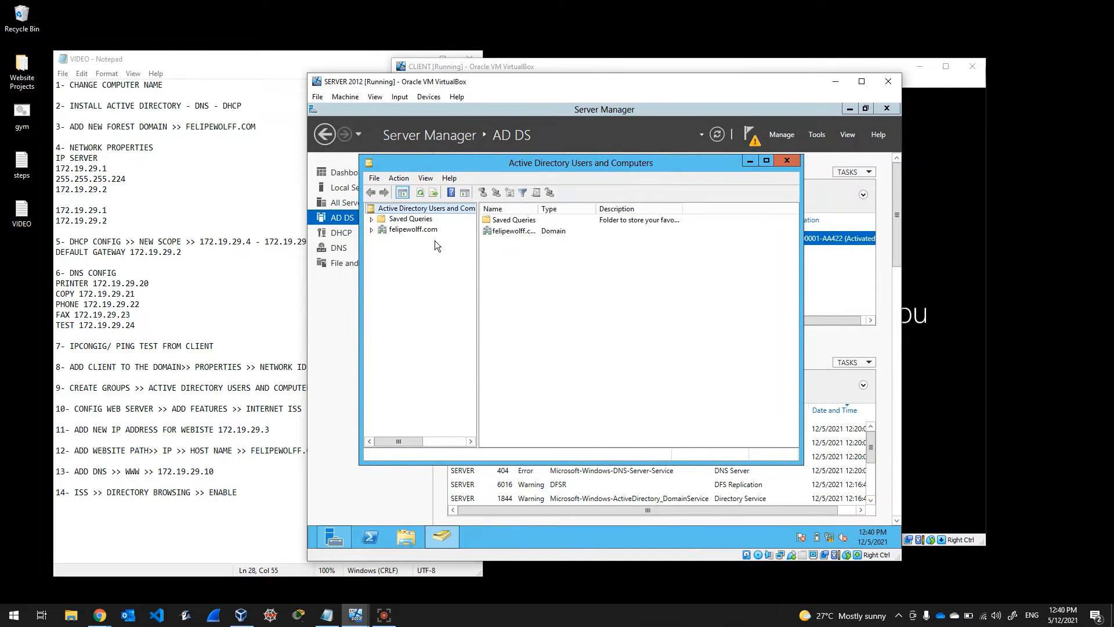
click(391, 233)
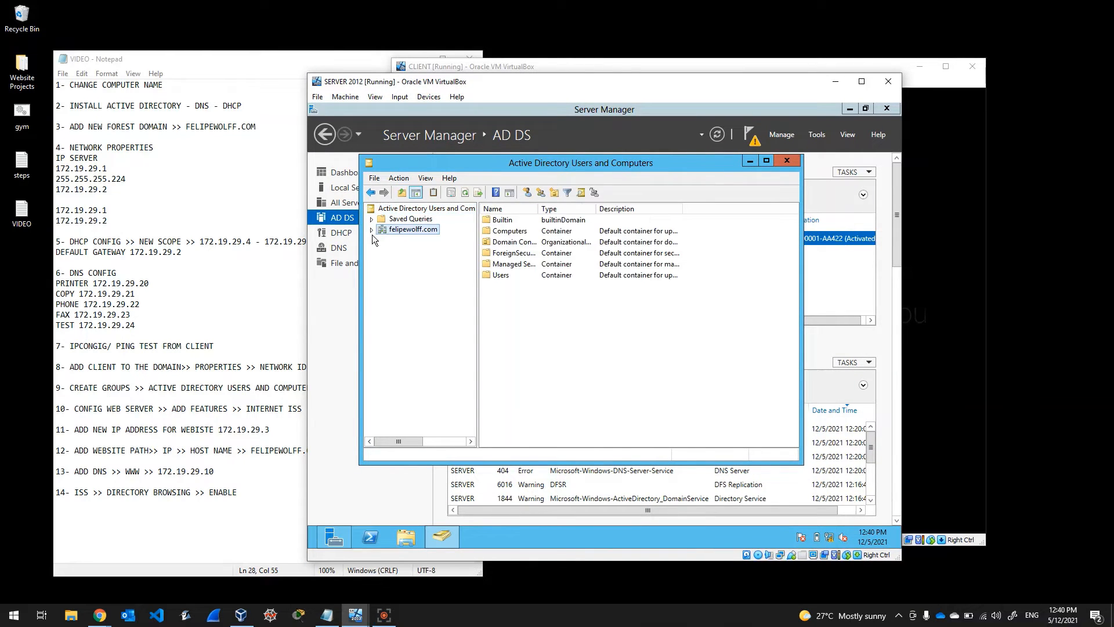
click(372, 230)
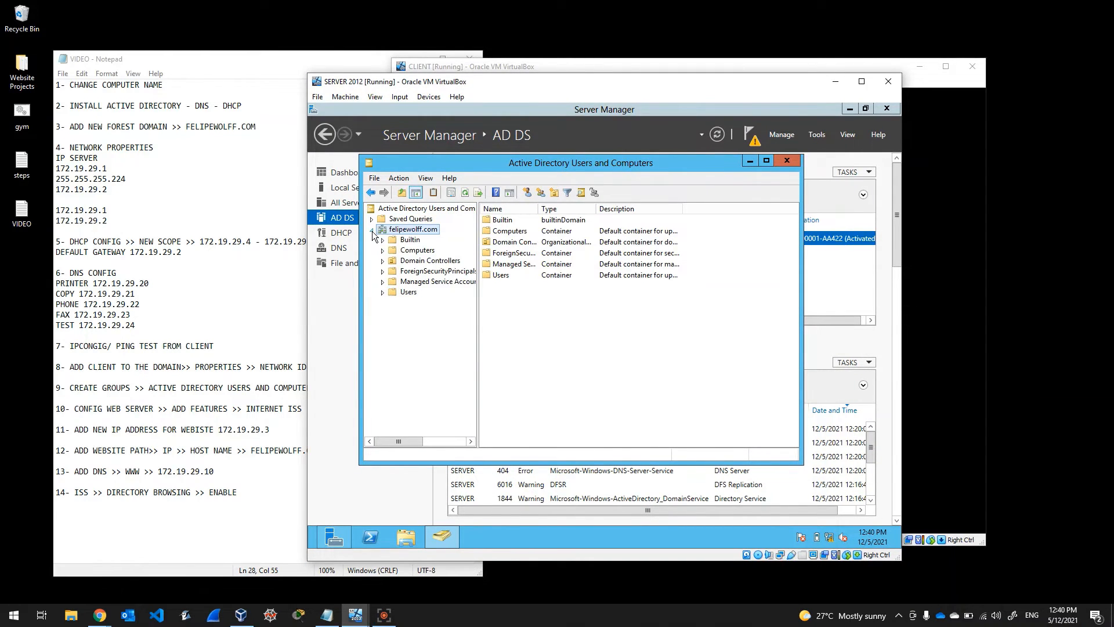
click(408, 292)
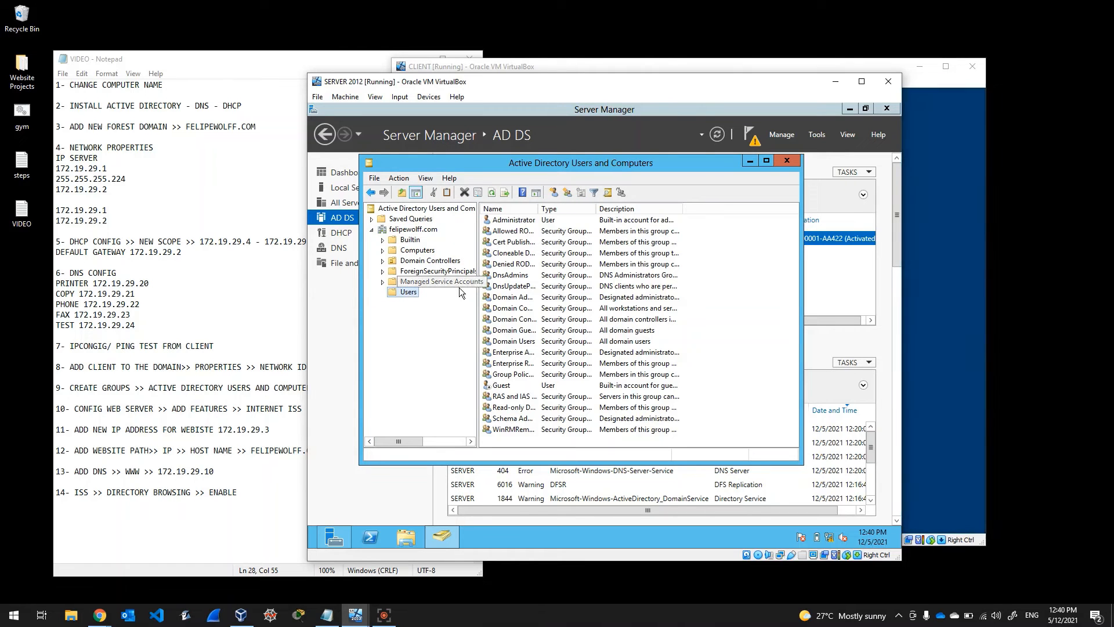
click(520, 223)
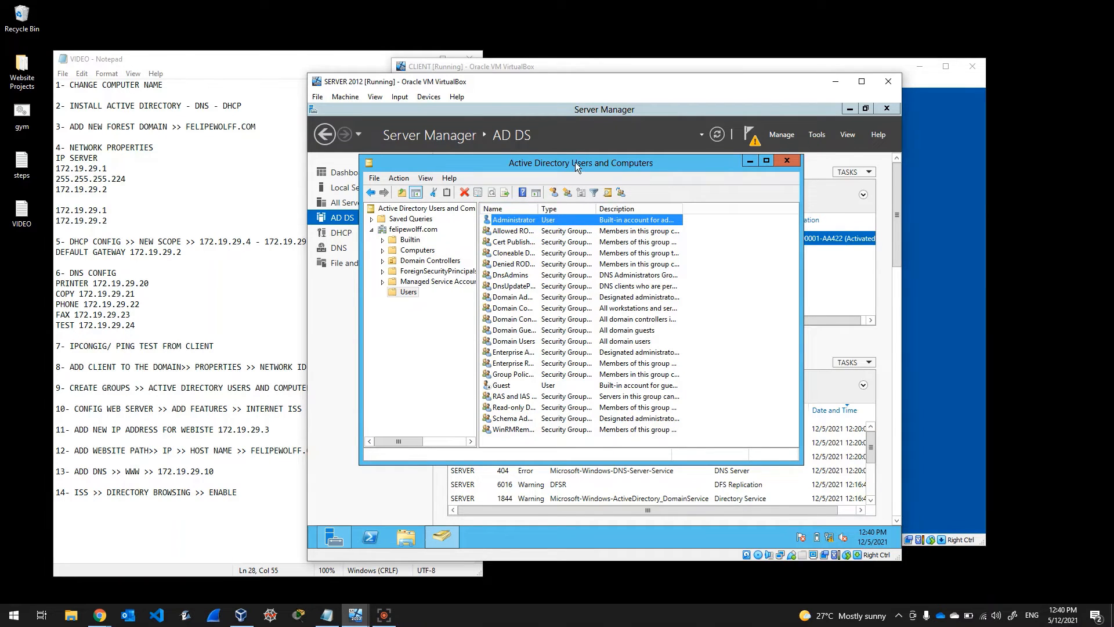
drag(576, 162, 592, 134)
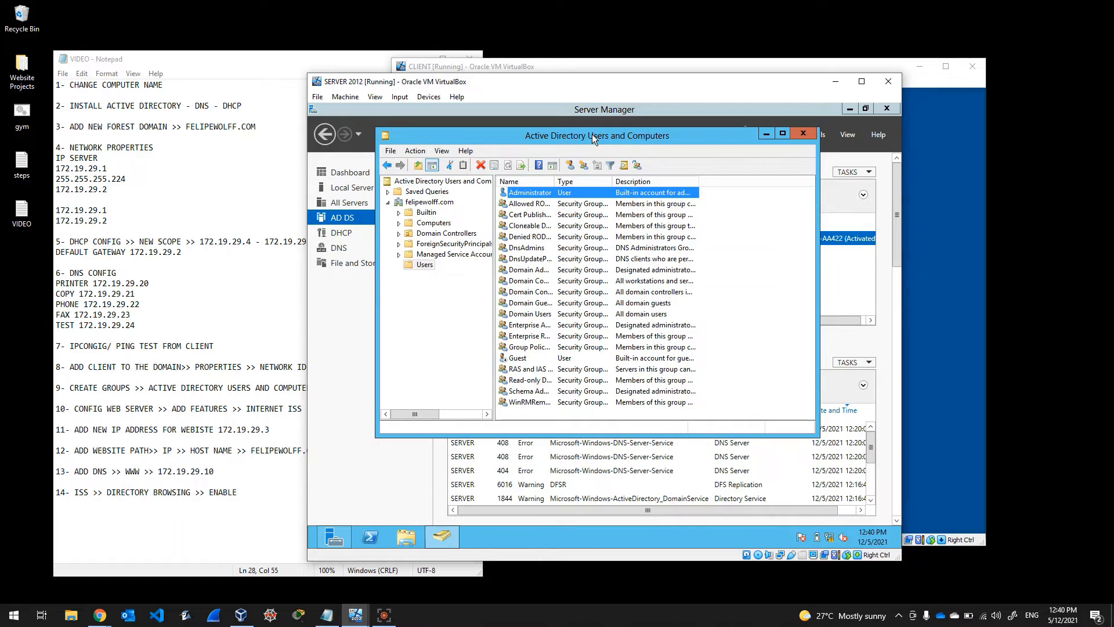
click(425, 266)
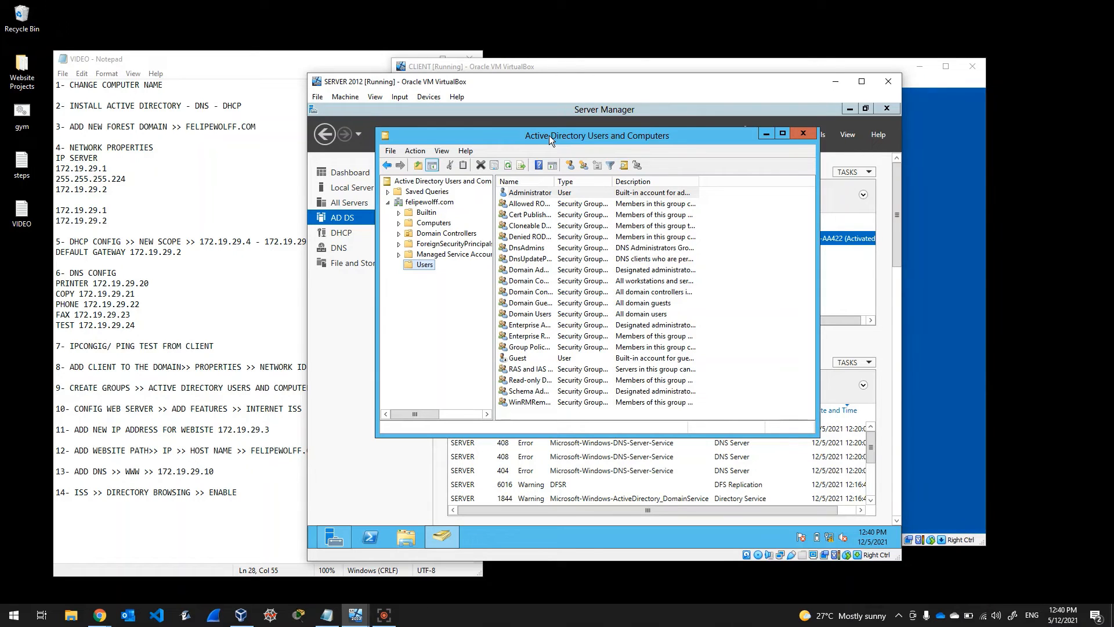
Step: Rearrange the client and server VM windows and clear the step 9 marking in the notes
click(627, 65)
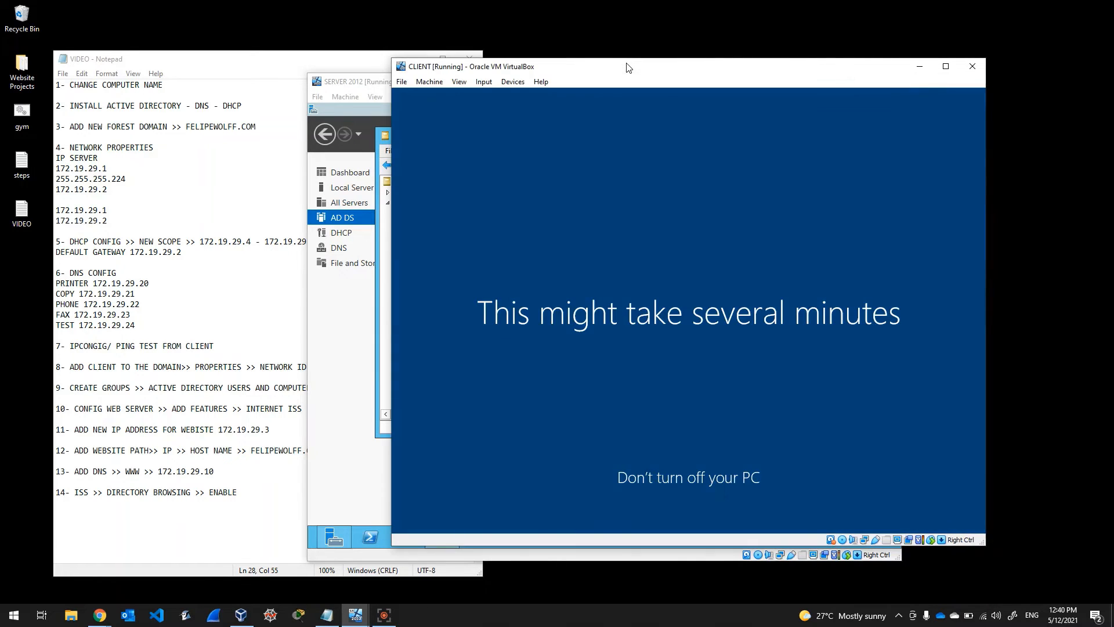
drag(627, 68, 703, 51)
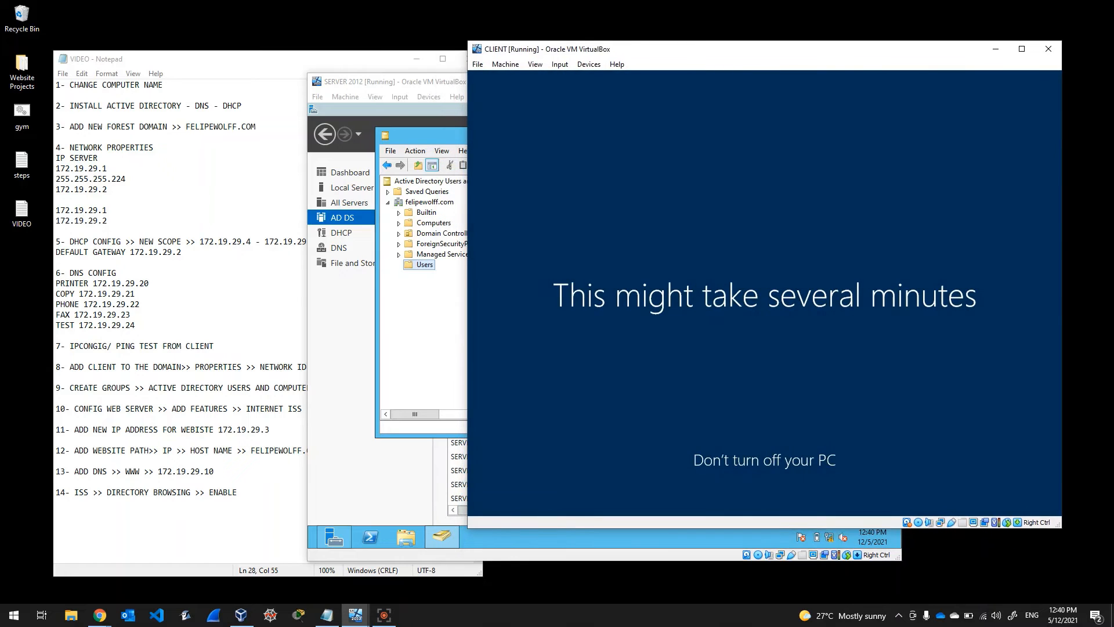
drag(431, 85, 535, 63)
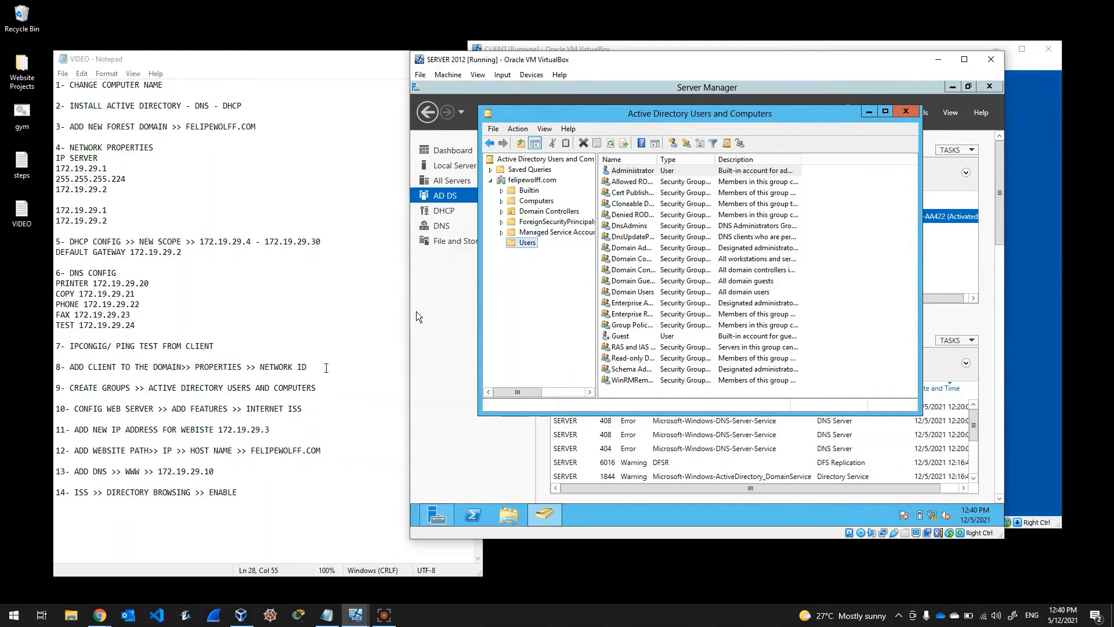
click(330, 378)
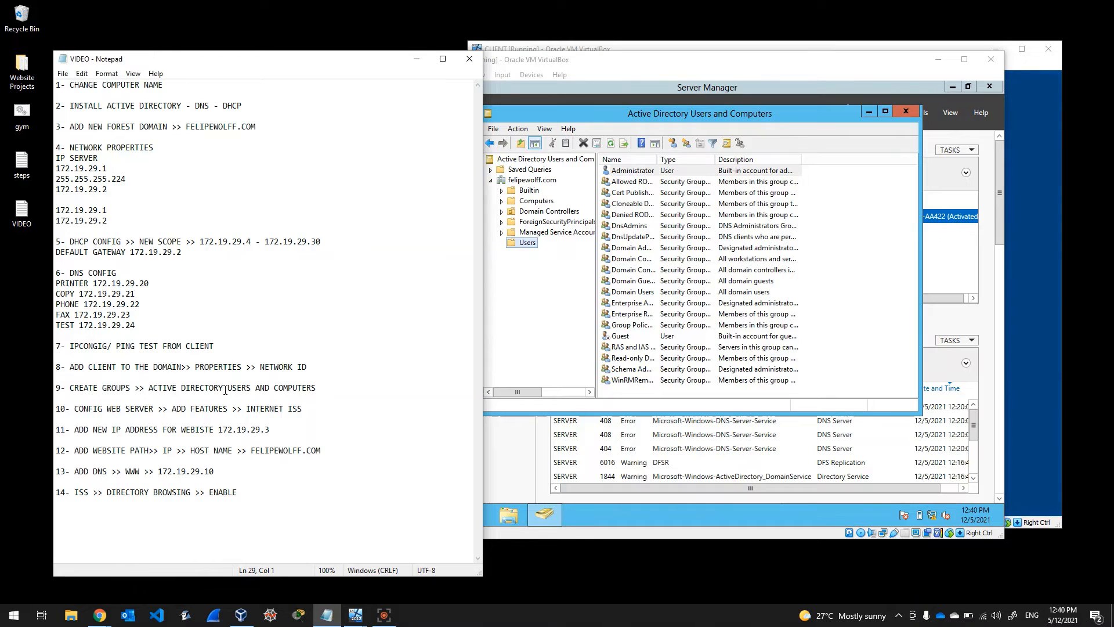
drag(66, 387, 312, 390)
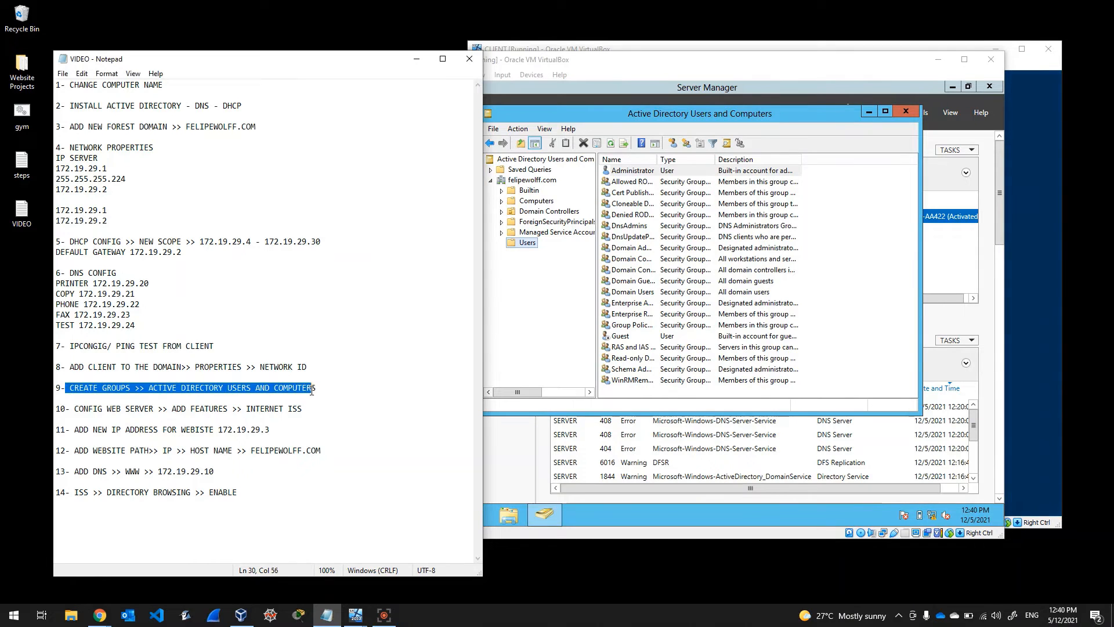
click(352, 389)
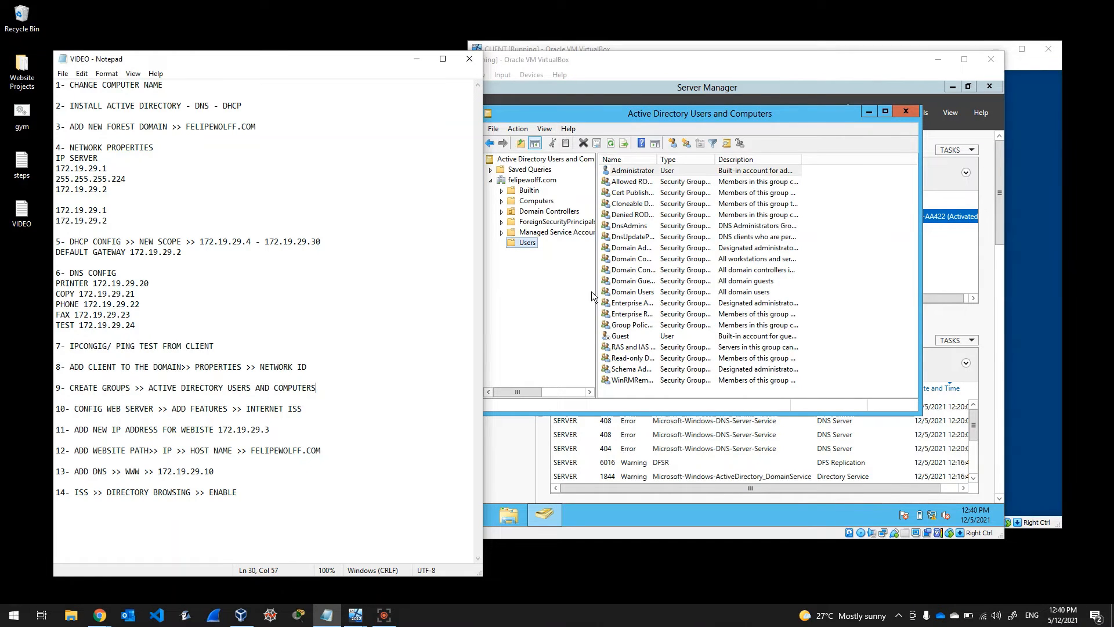
click(566, 295)
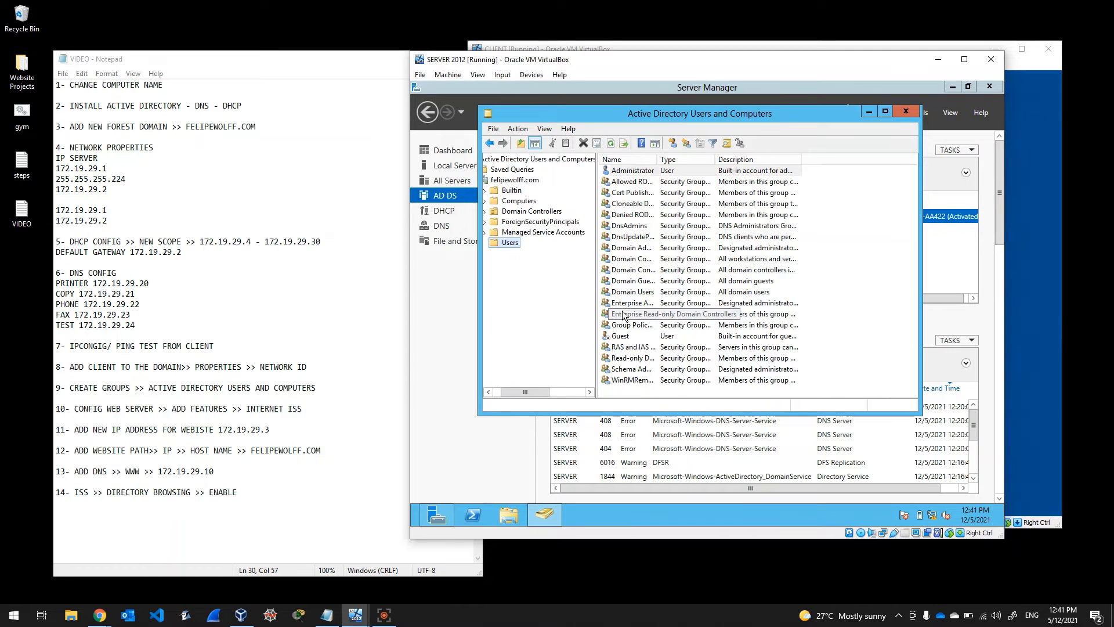
Step: Create a global security group named 'test' in the felipewolff.com Users container
right_click(516, 244)
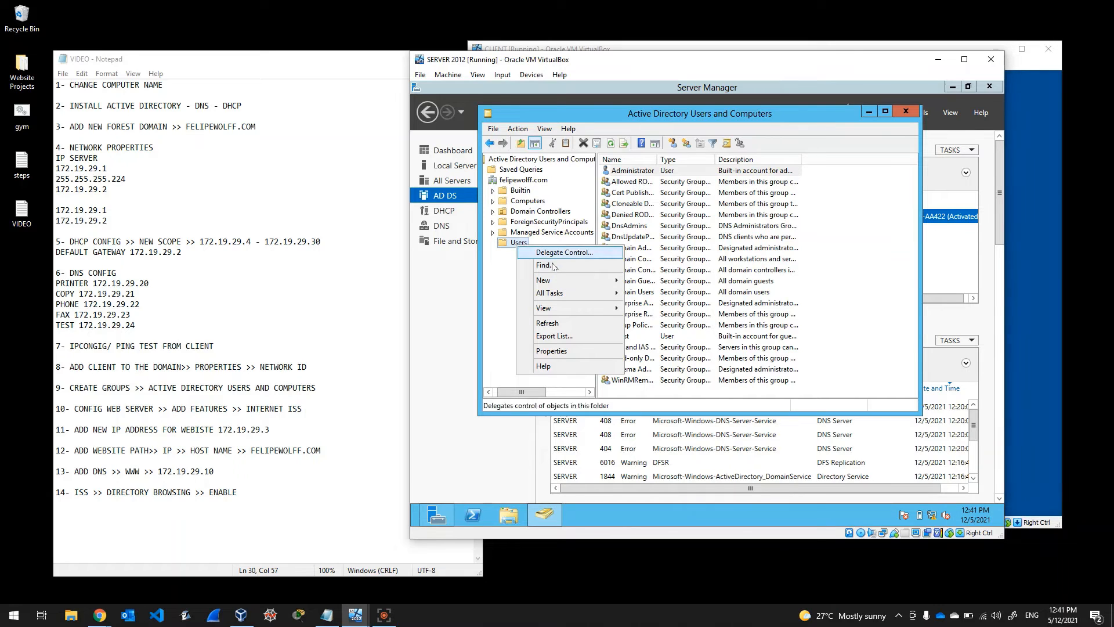
mouse_move(553, 281)
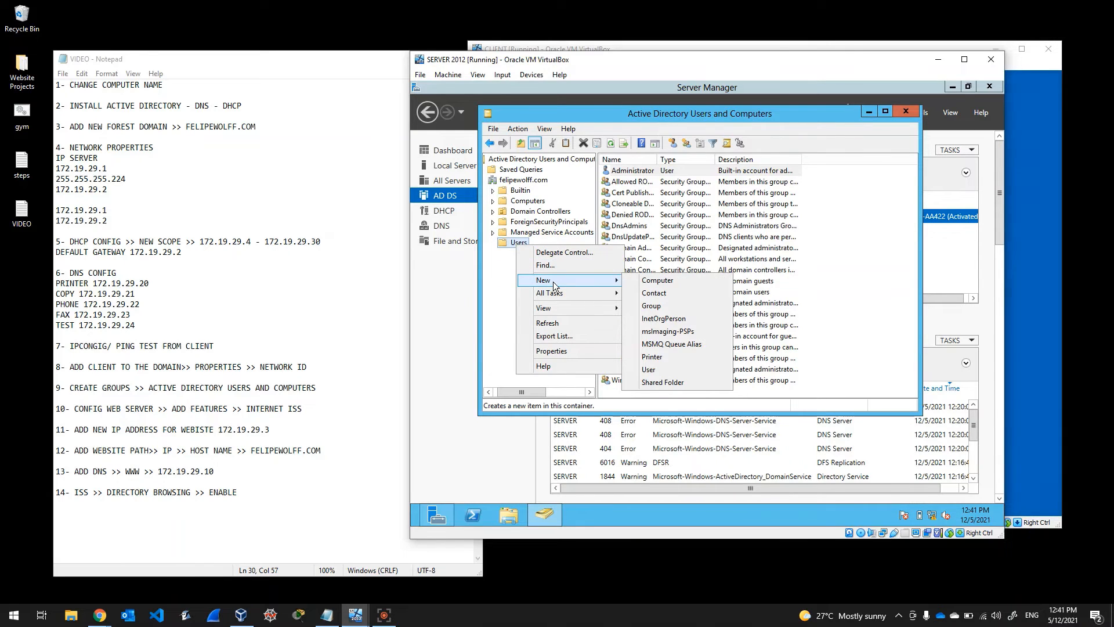
click(641, 307)
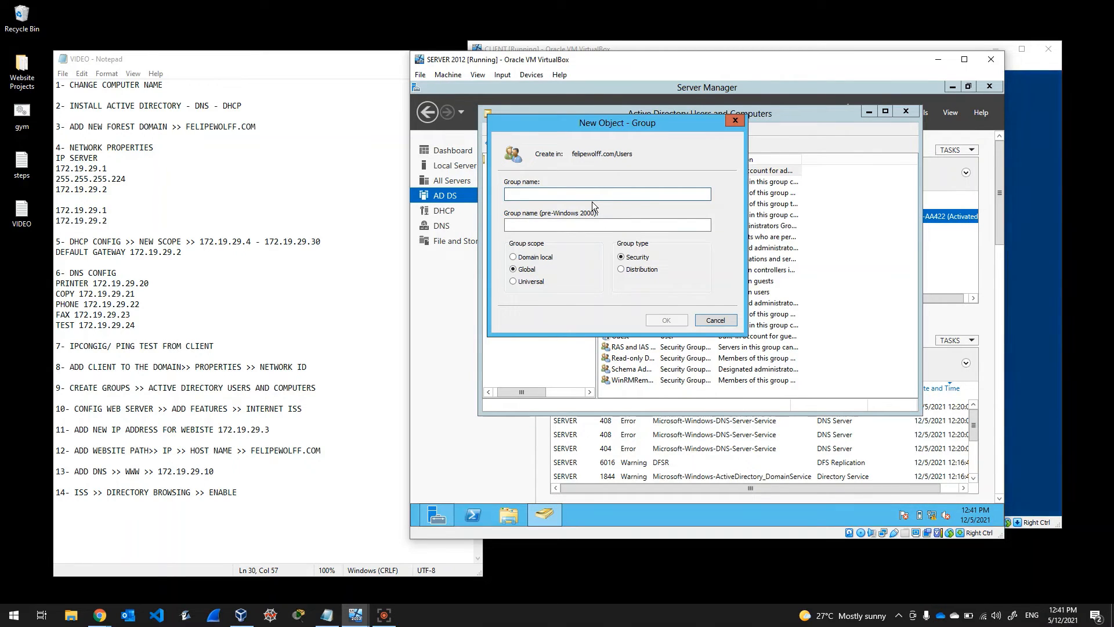
text(test)
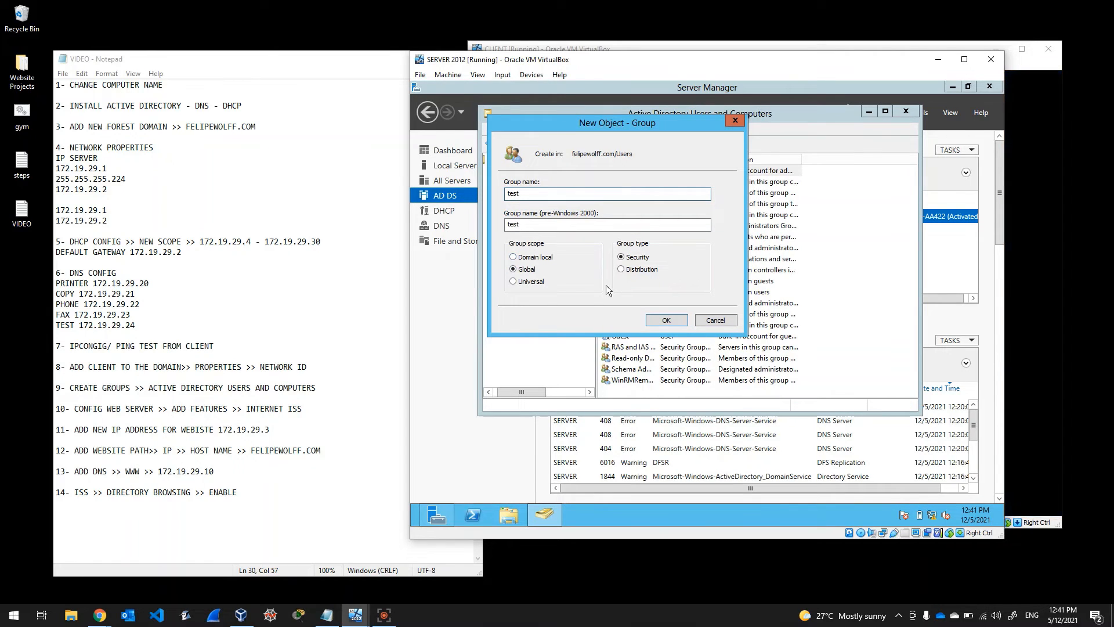
click(676, 320)
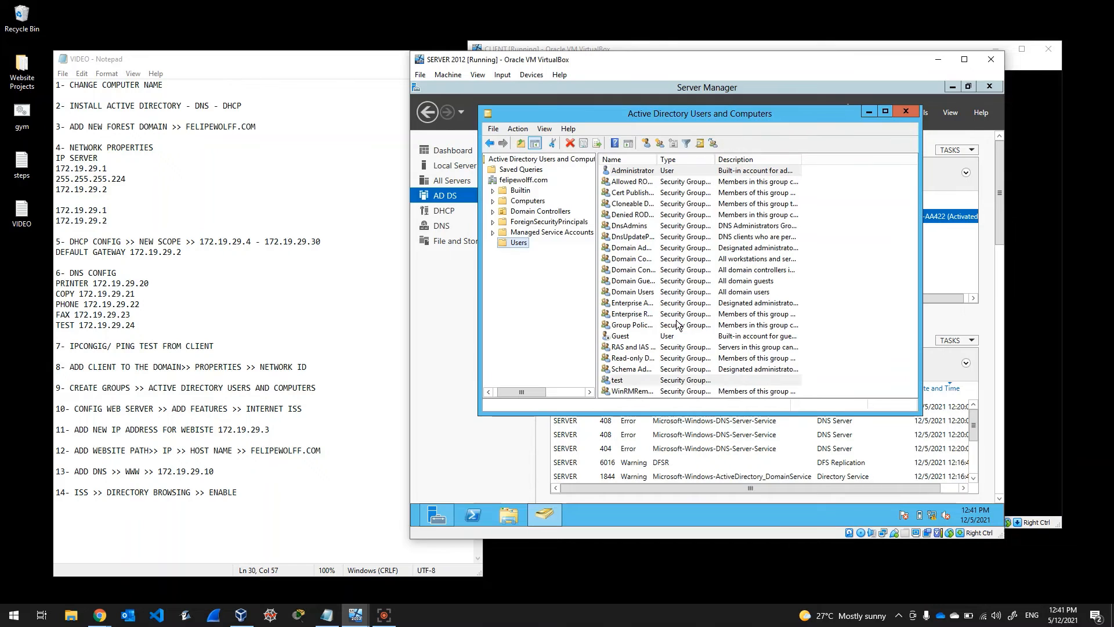
click(639, 379)
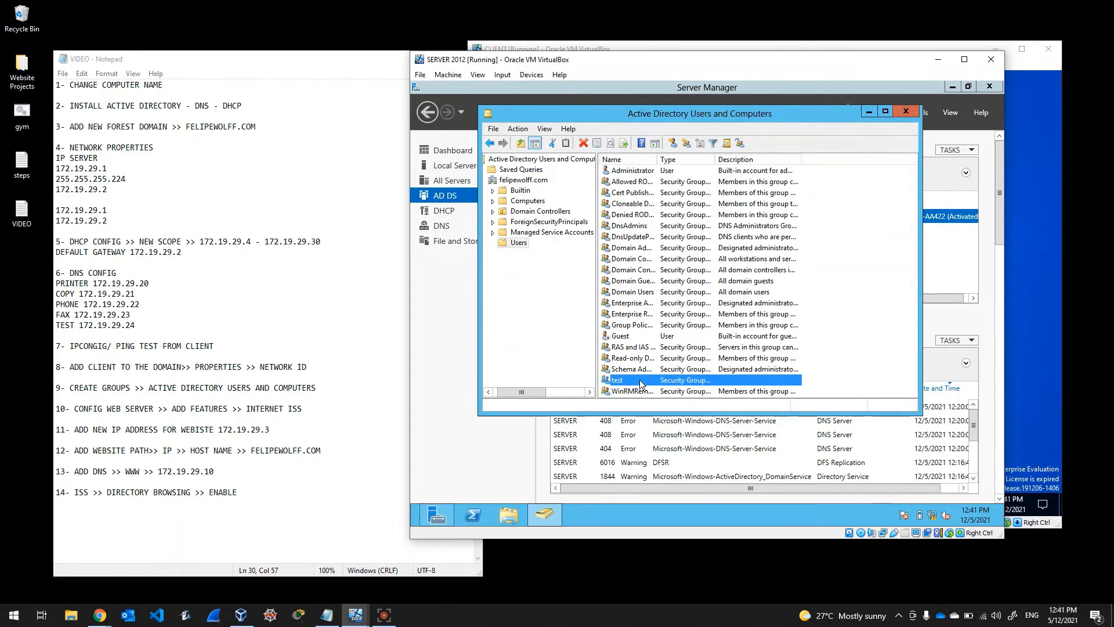
right_click(640, 379)
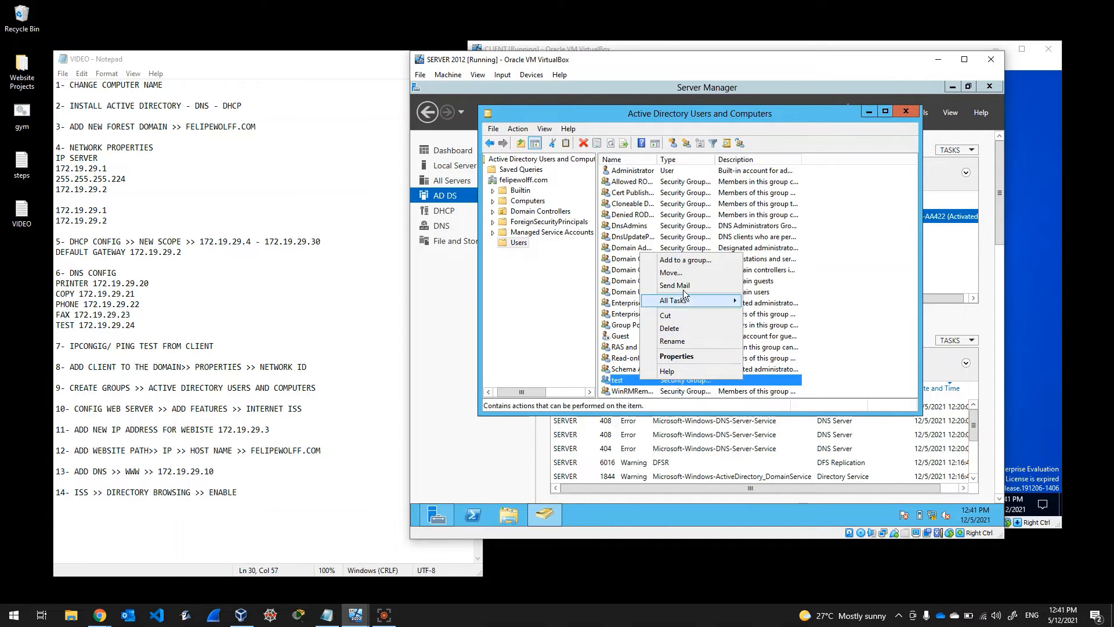
double_click(624, 378)
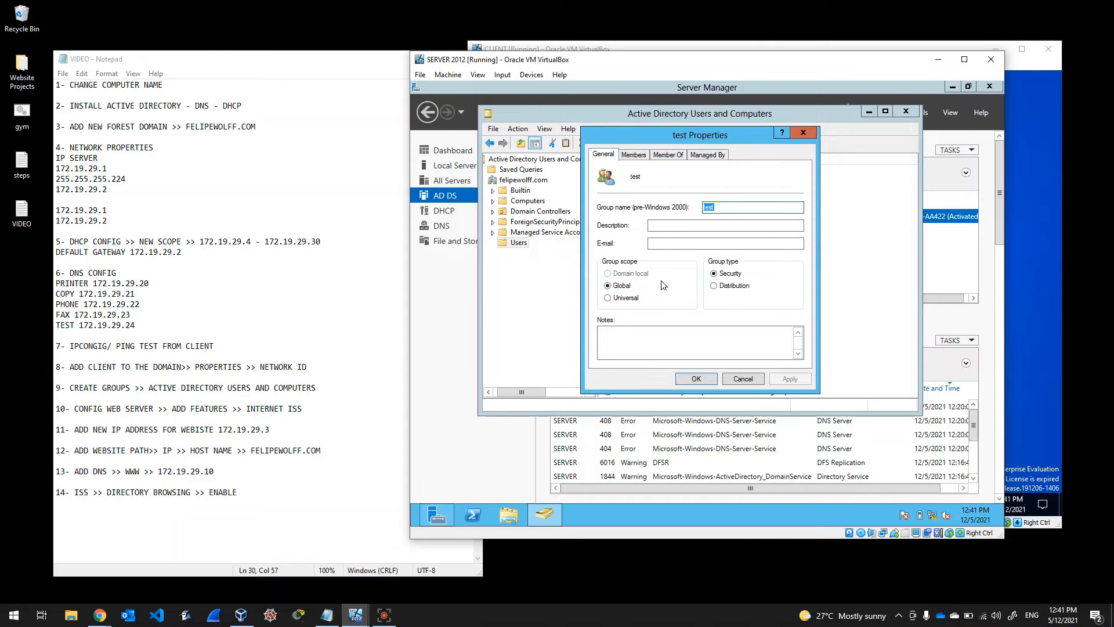
click(638, 156)
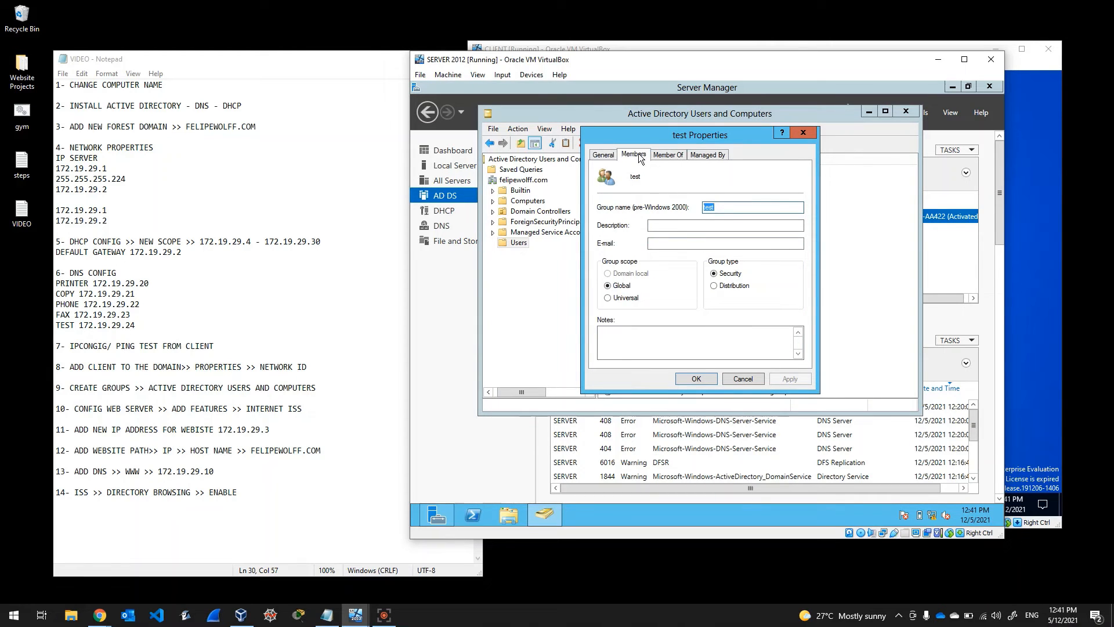
click(603, 154)
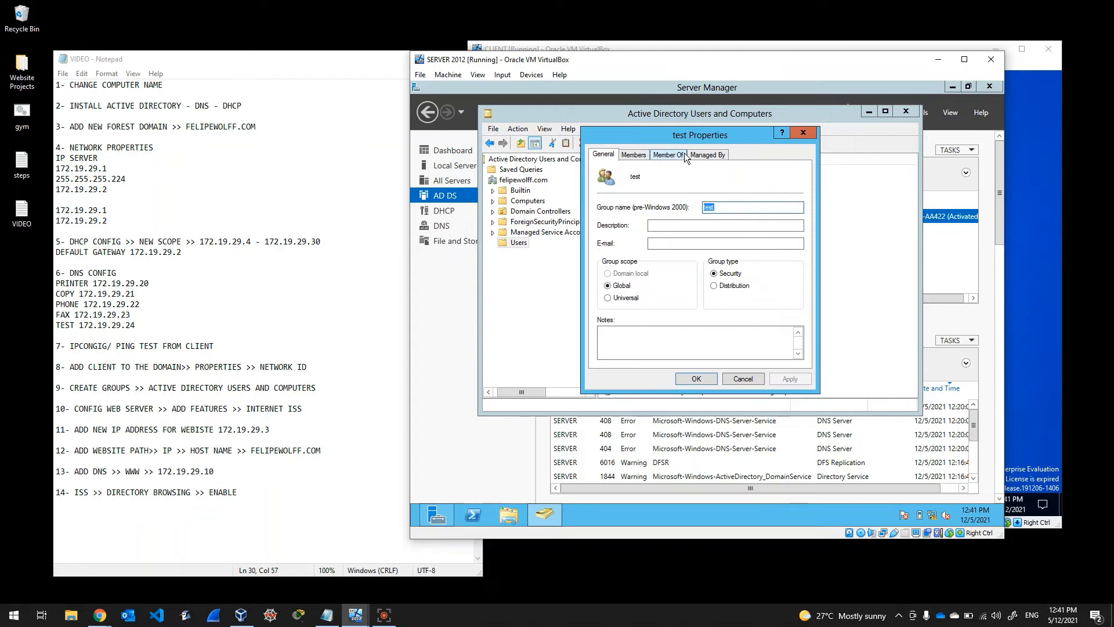
click(808, 133)
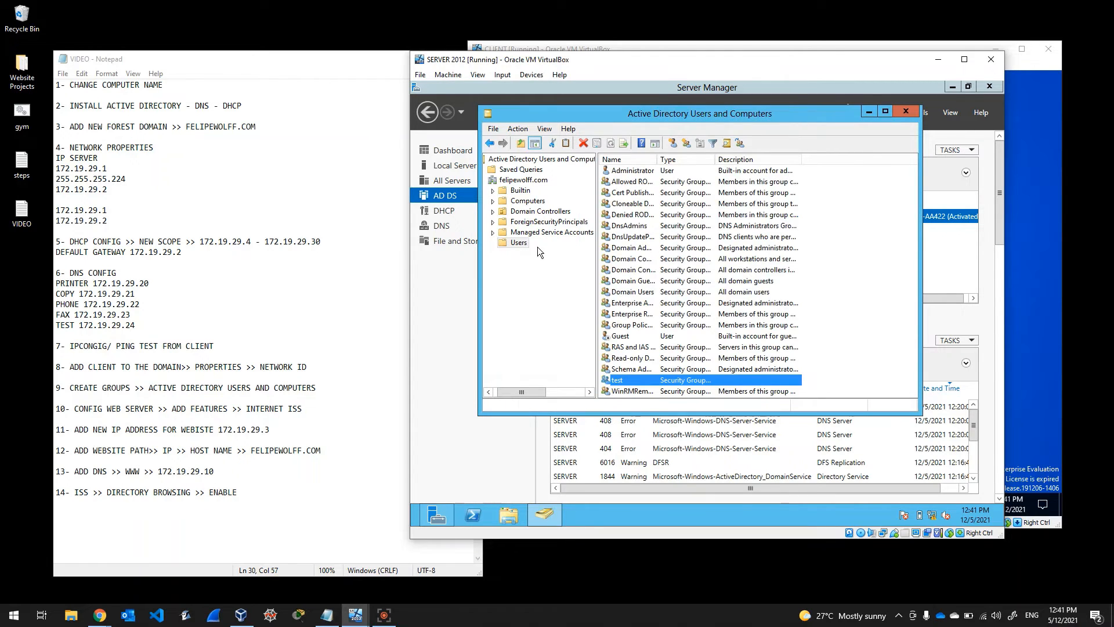
Step: Start a new user in Users with first name client, last name test, logon clienttest
right_click(520, 242)
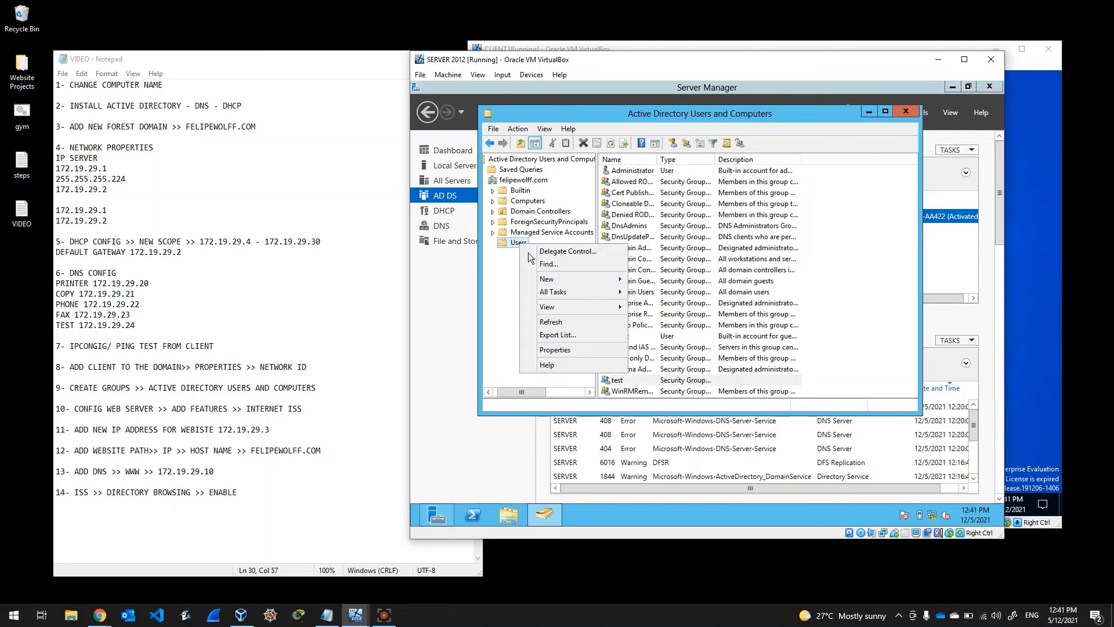
mouse_move(550, 279)
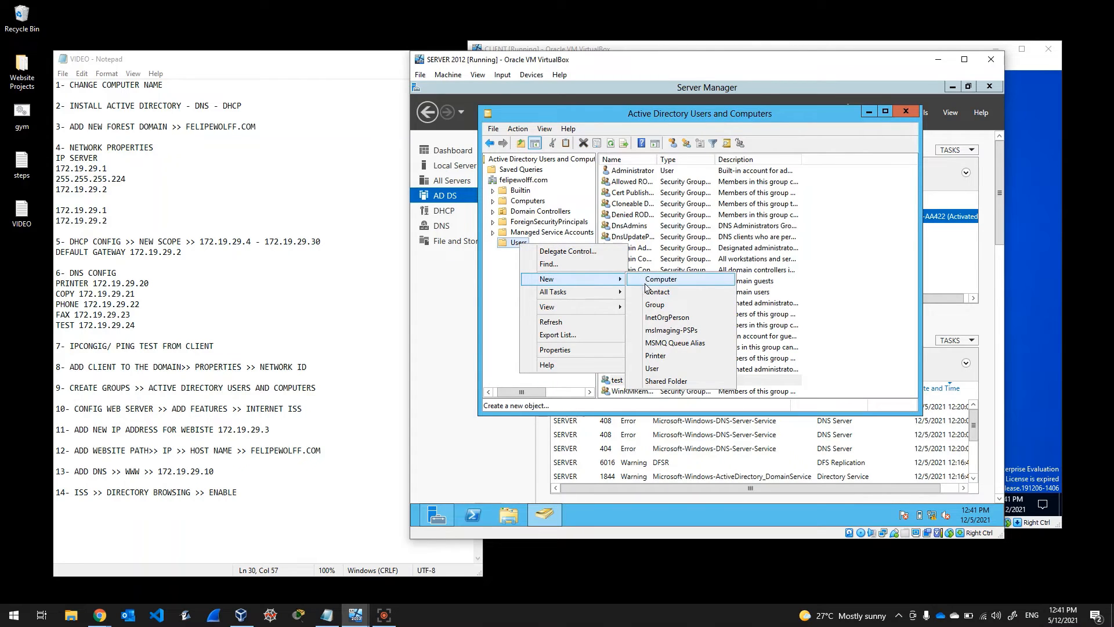
click(654, 369)
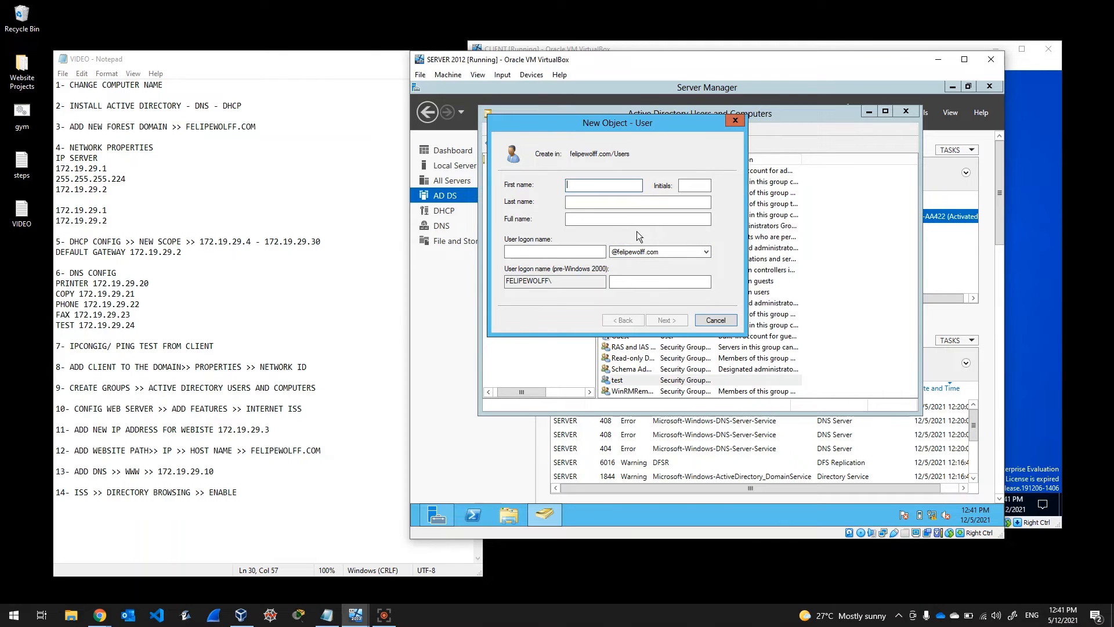
text(client)
key(Tab)
key(Tab)
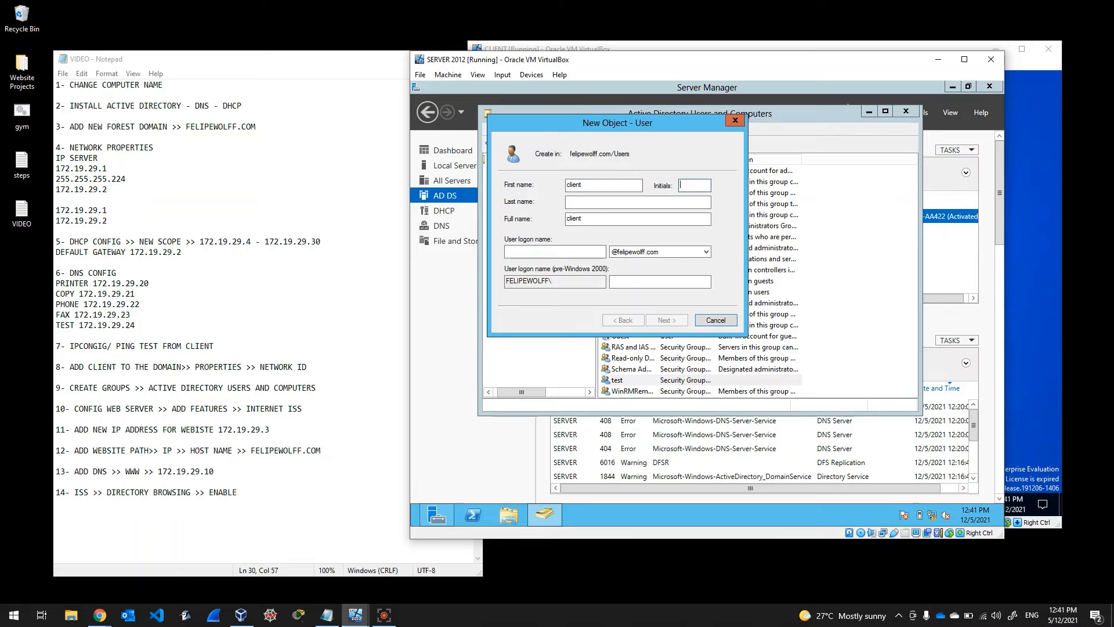
text(test)
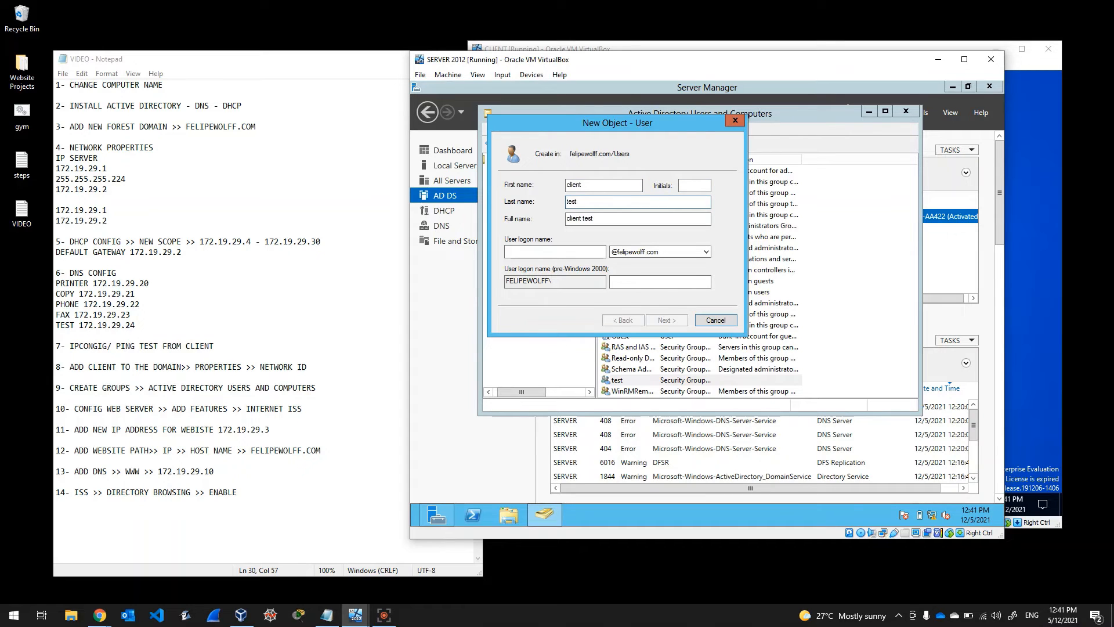
key(Tab)
key(Tab)
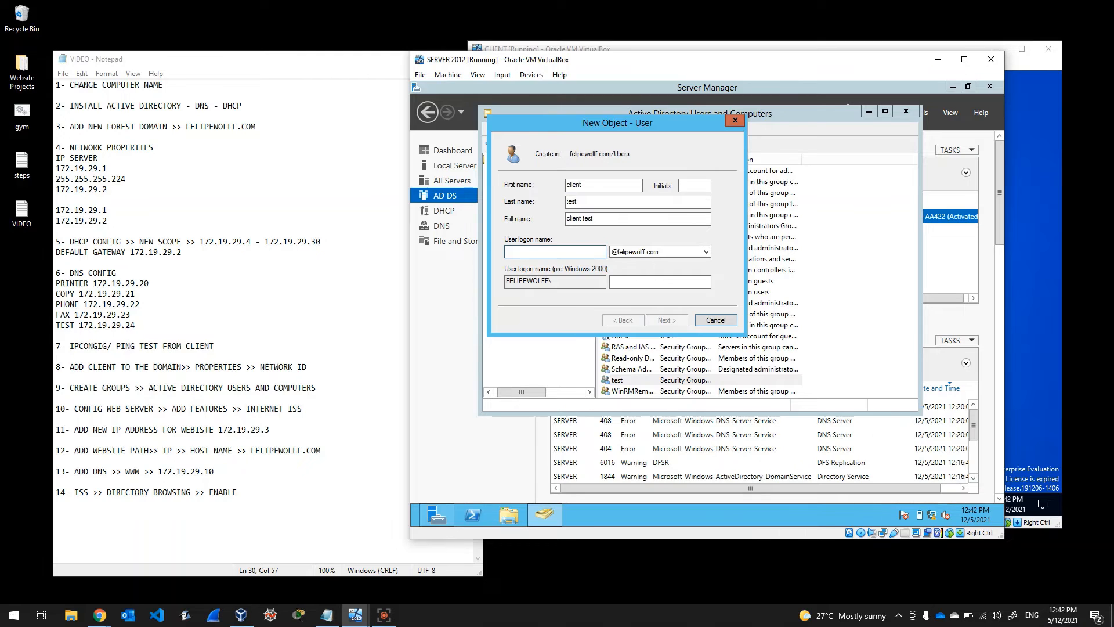
text(clienttest)
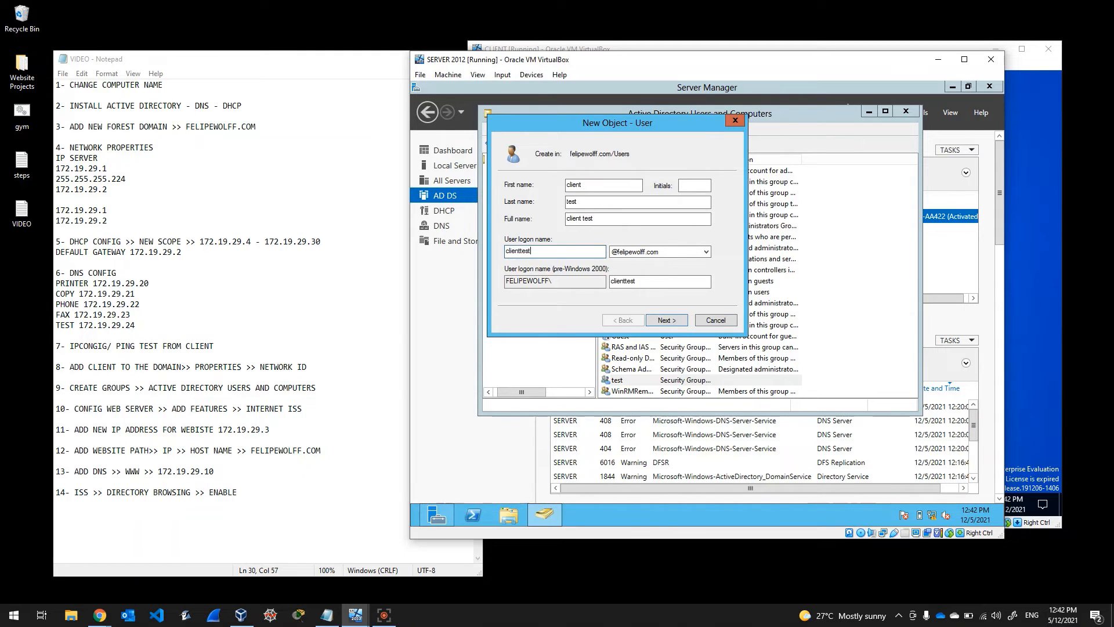
key(BackSpace)
key(BackSpace)
key(BackSpace)
key(BackSpace)
key(BackSpace)
text(tte)
click(667, 321)
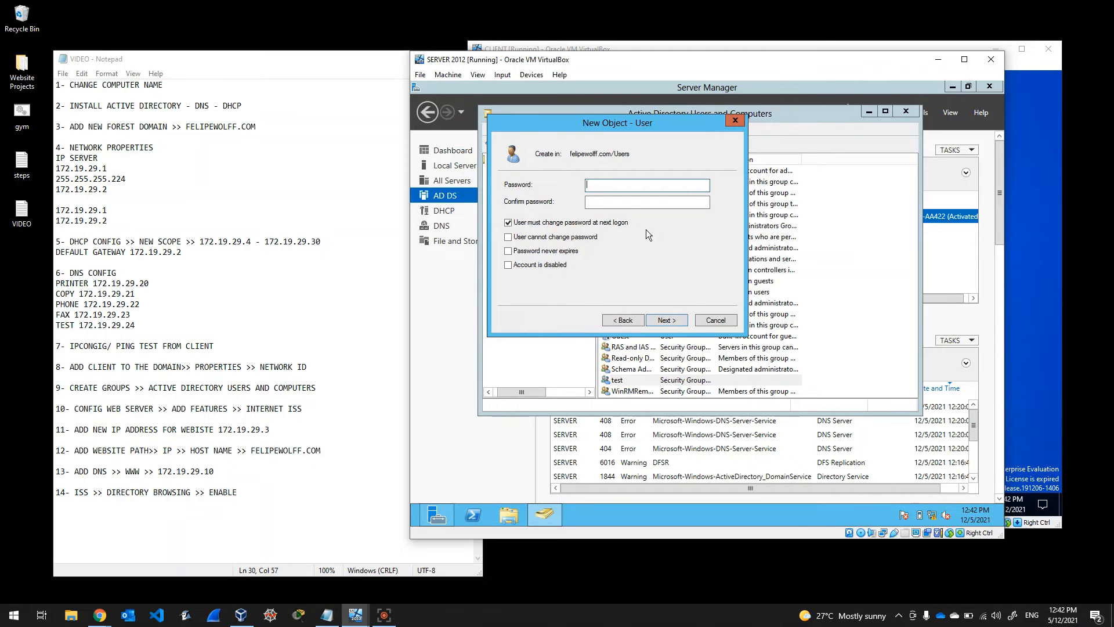
Step: Enter and confirm the user's password and clear 'User must change password at next logon'
text(••••)
key(BackSpace)
key(BackSpace)
key(BackSpace)
key(BackSpace)
text(••••••••••)
text(********)
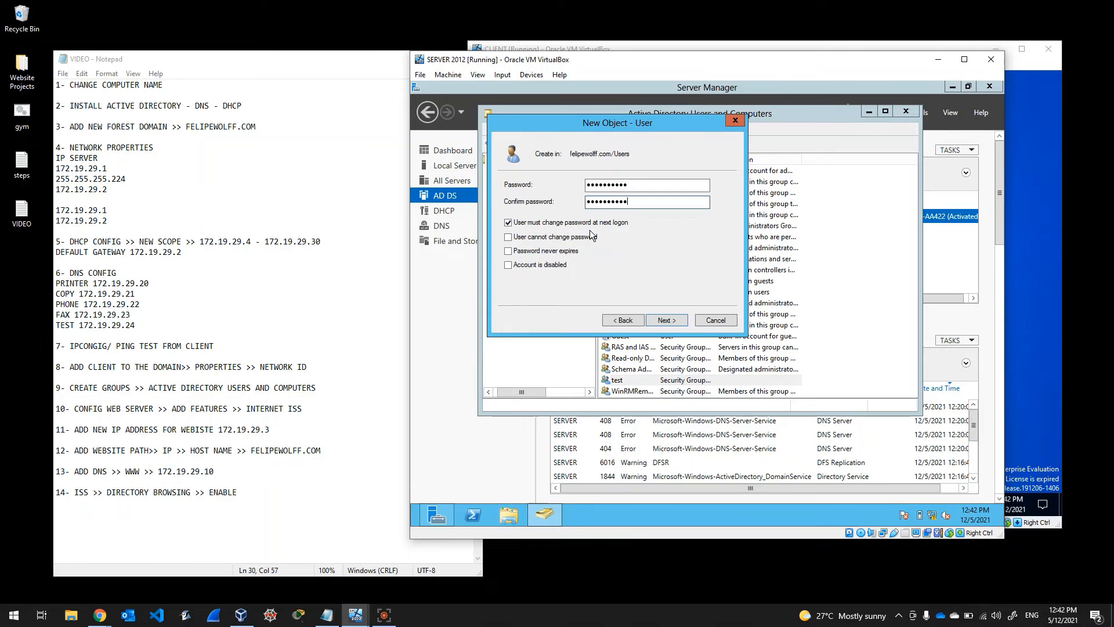
click(548, 224)
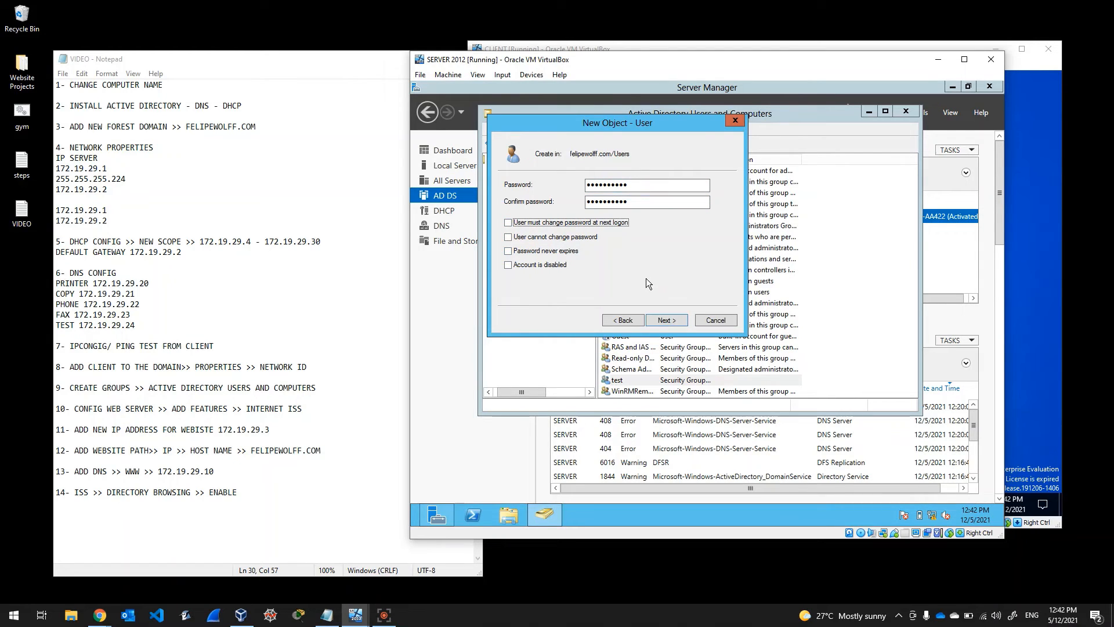
Step: Fix the mismatched password confirmation and finish creating the client test user
click(668, 321)
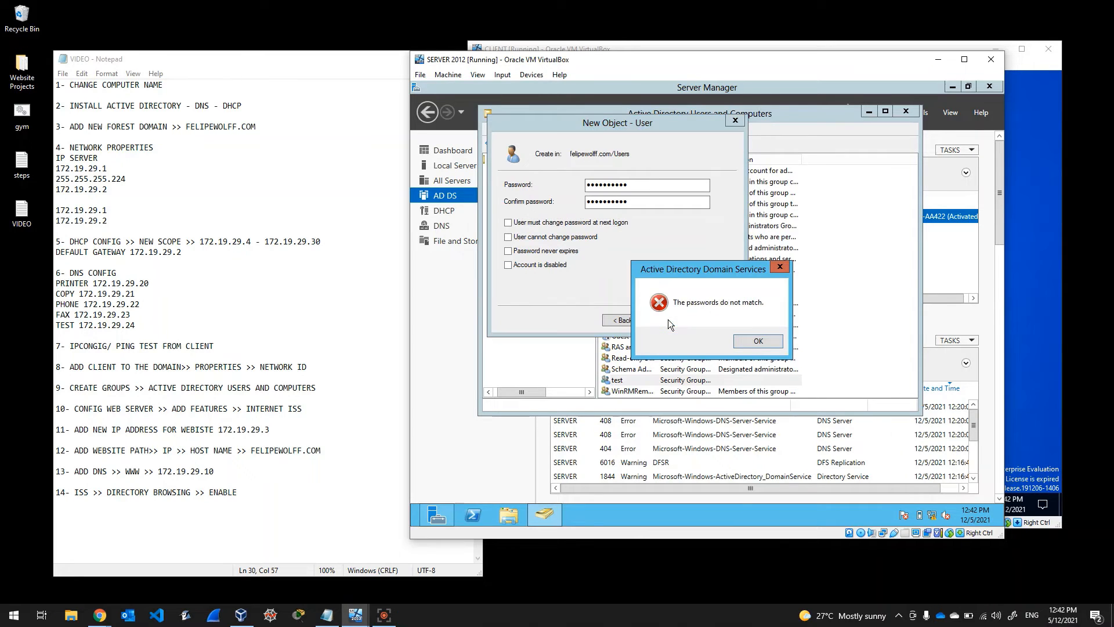
click(758, 342)
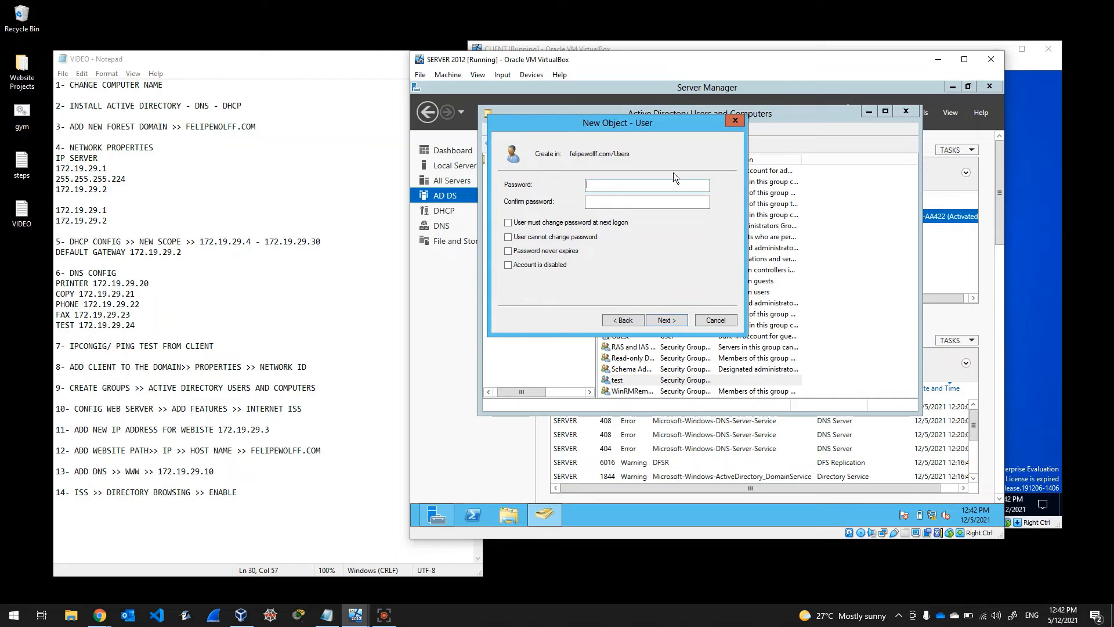
text(Password01)
key(Tab)
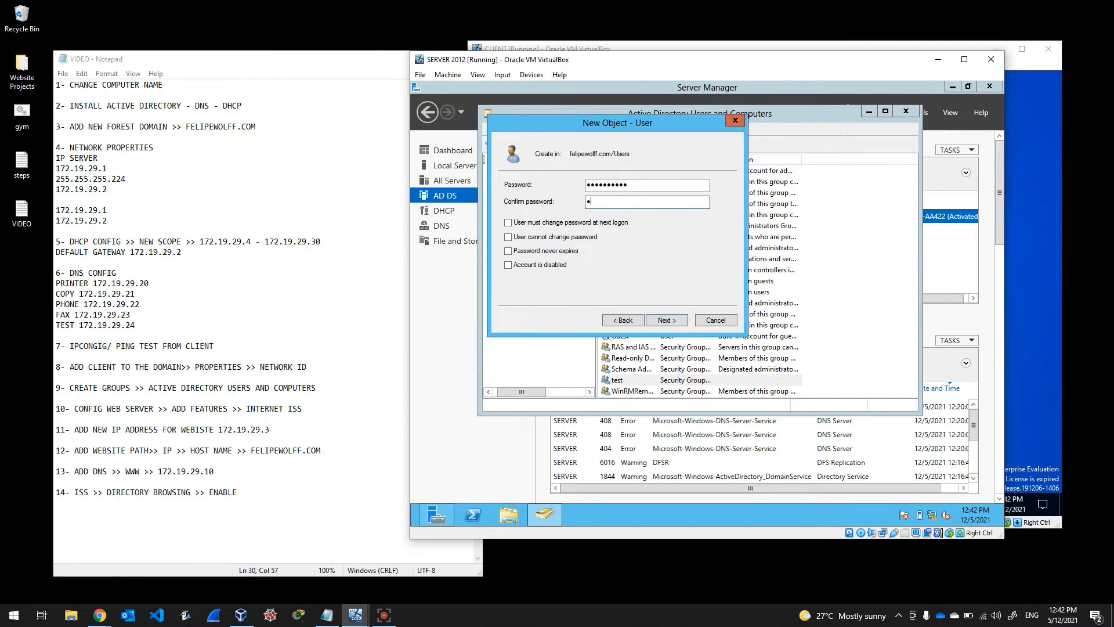
key(BackSpace)
key(BackSpace)
text(Password01)
click(673, 324)
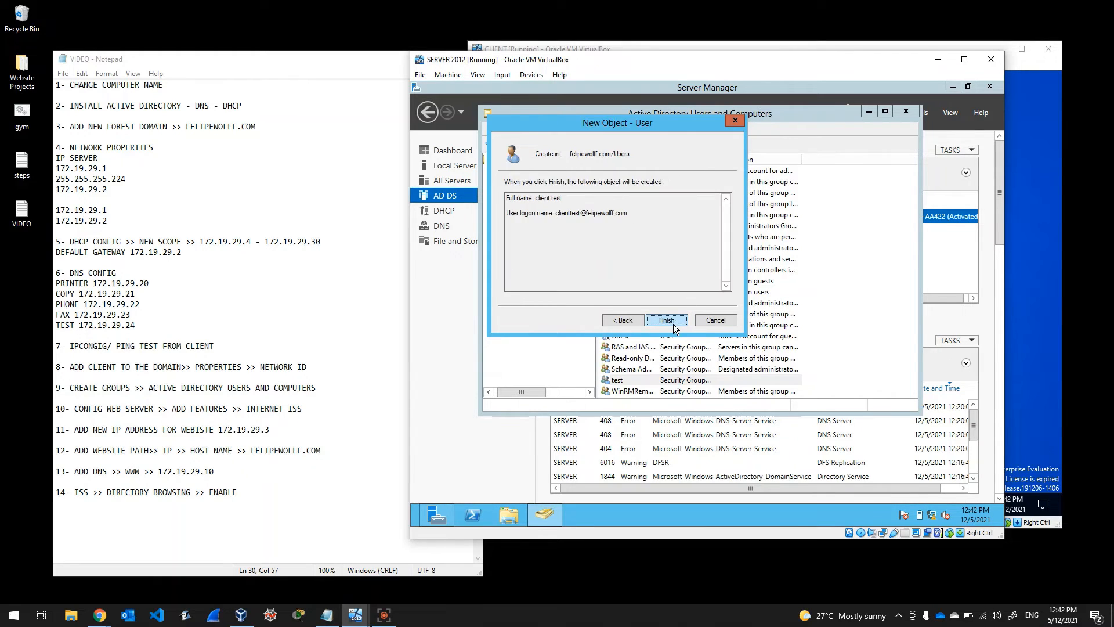
click(673, 324)
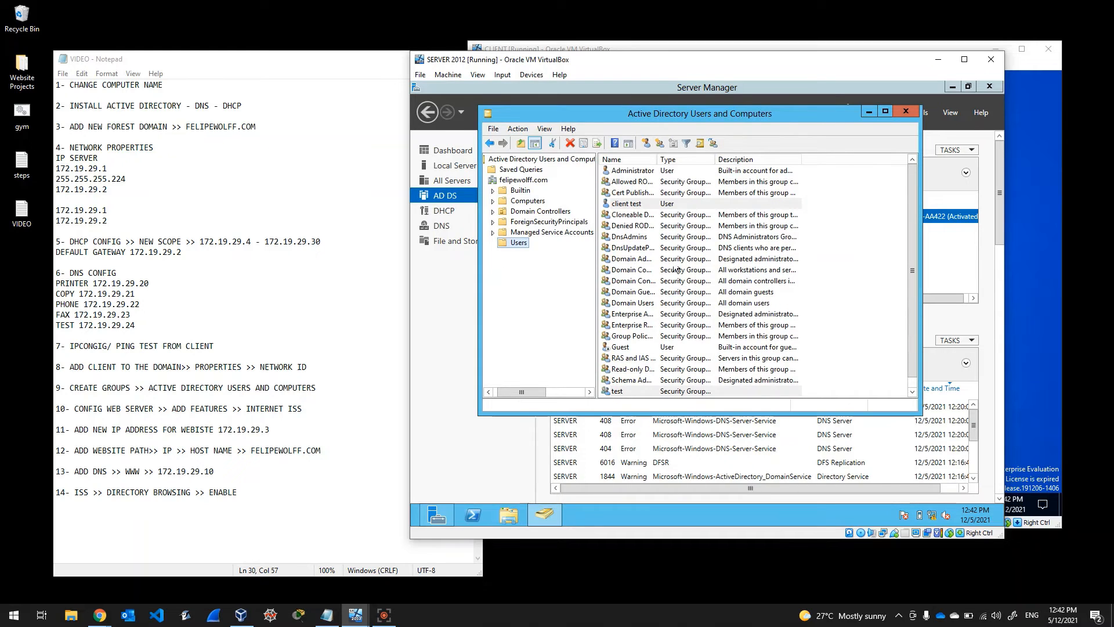
Step: Add the user client test to the test group's members and close its properties
scroll(659, 276, down, 4)
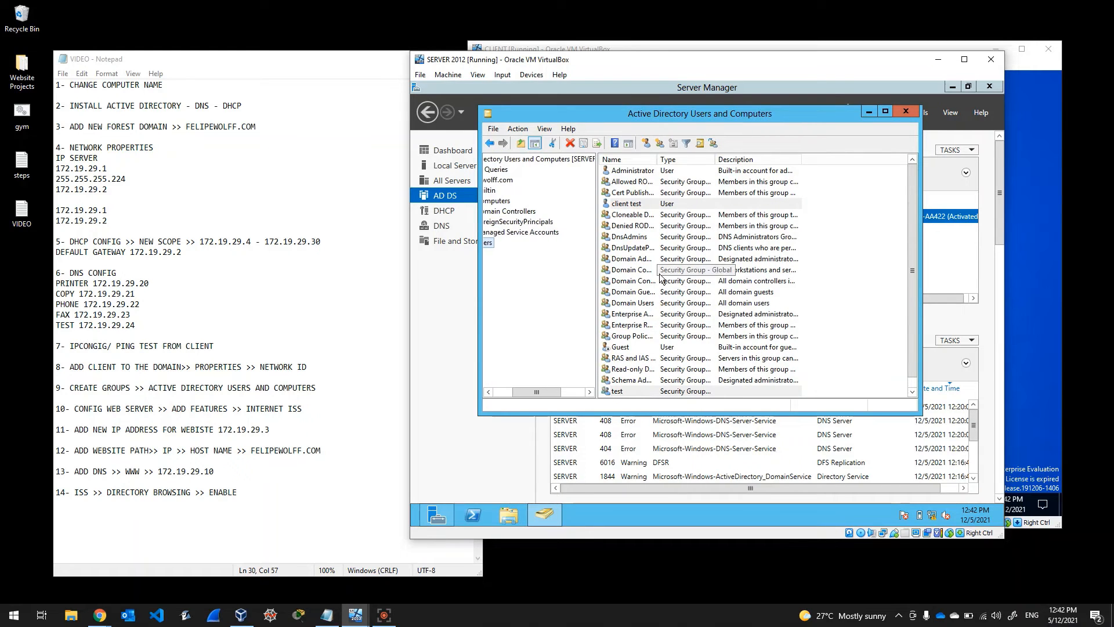
double_click(626, 395)
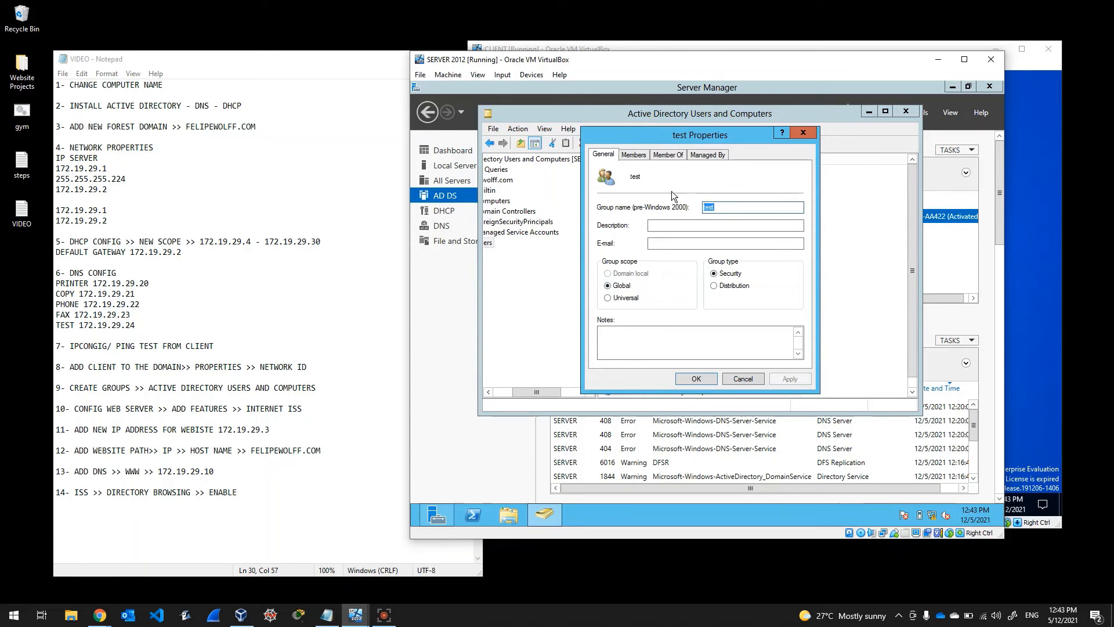
click(638, 154)
click(609, 158)
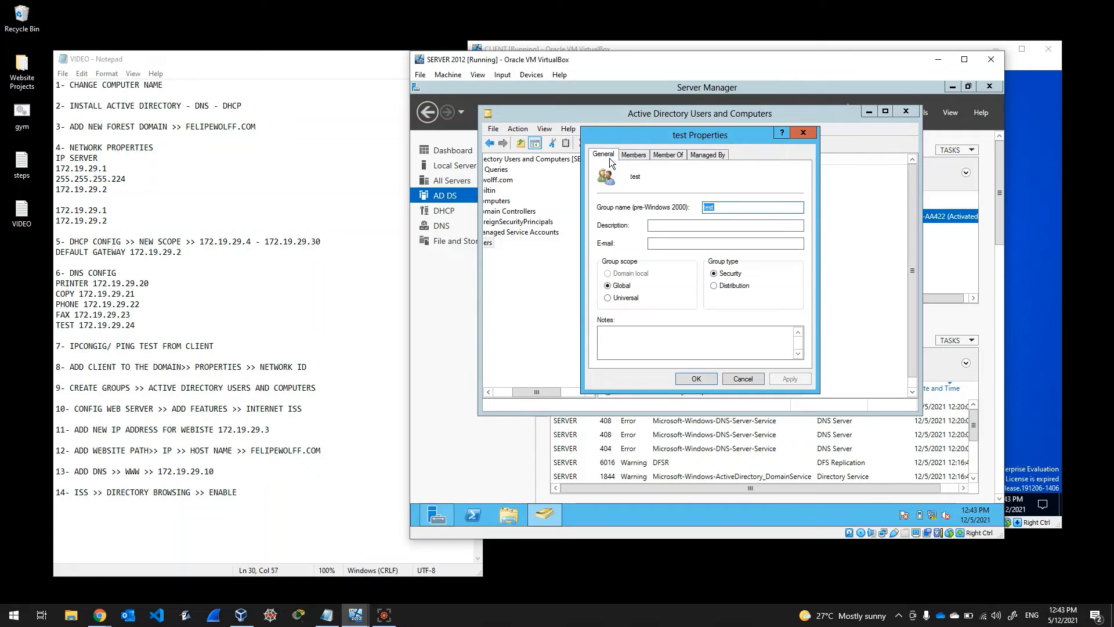
click(632, 155)
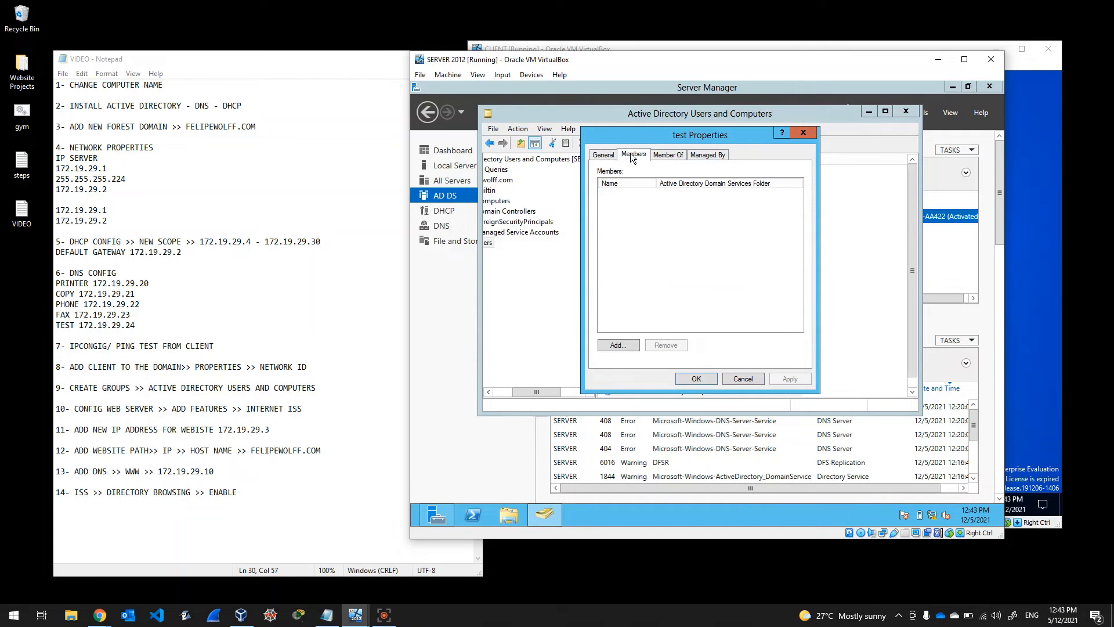
click(618, 346)
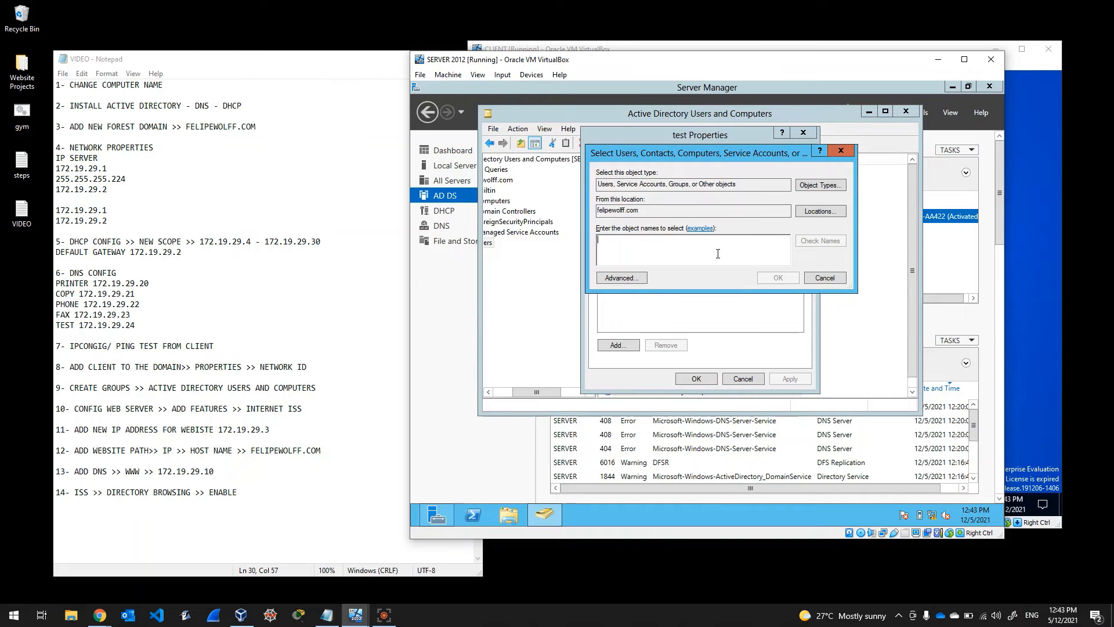
text(cli)
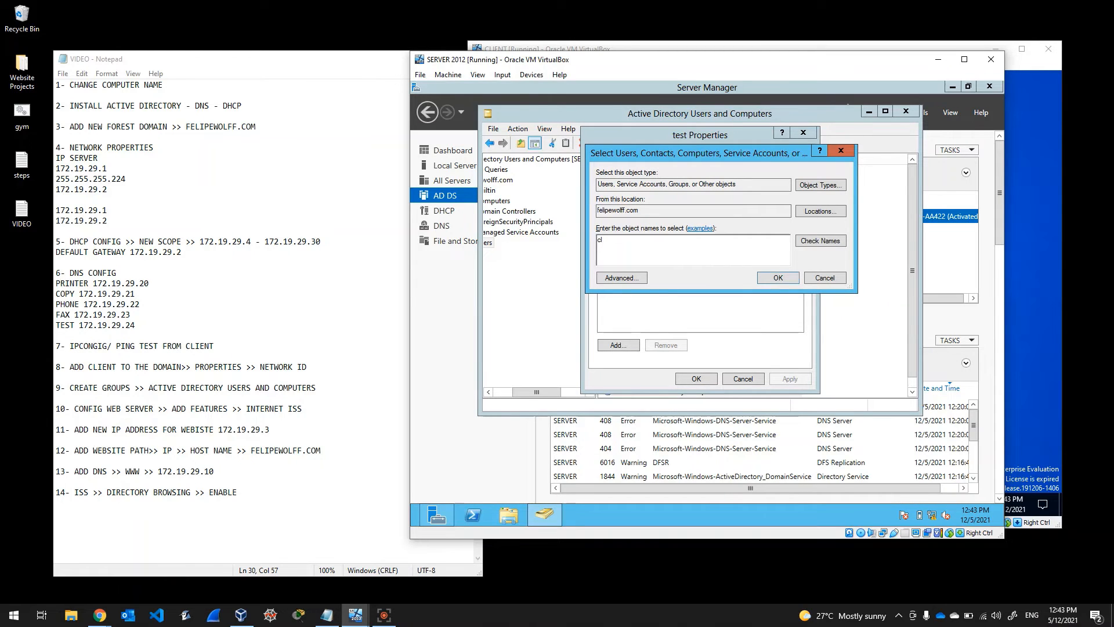
click(805, 243)
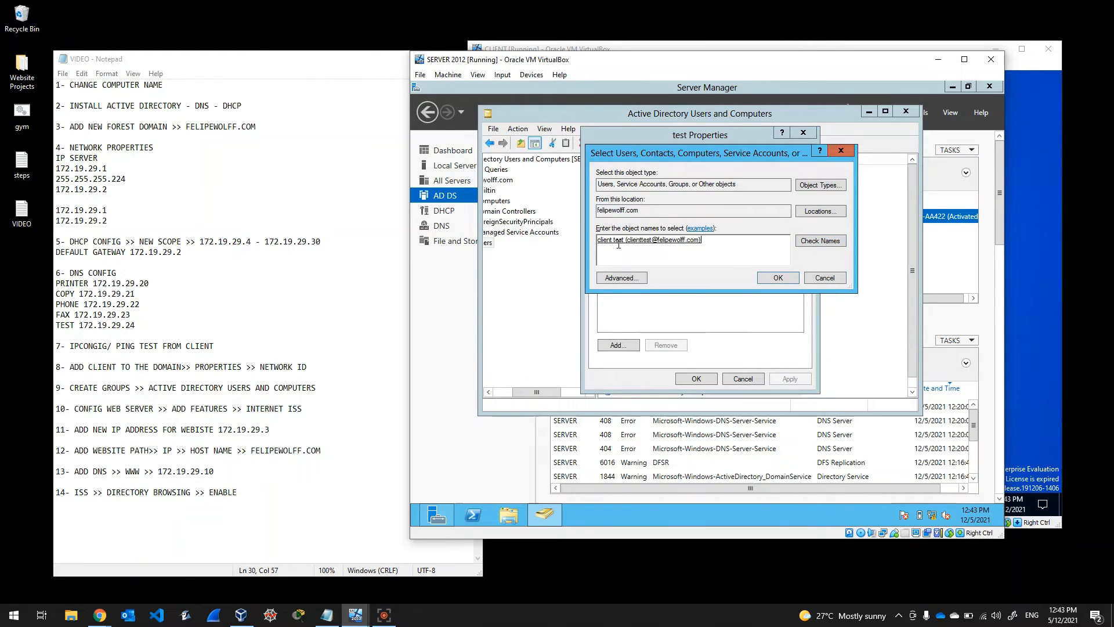
click(765, 277)
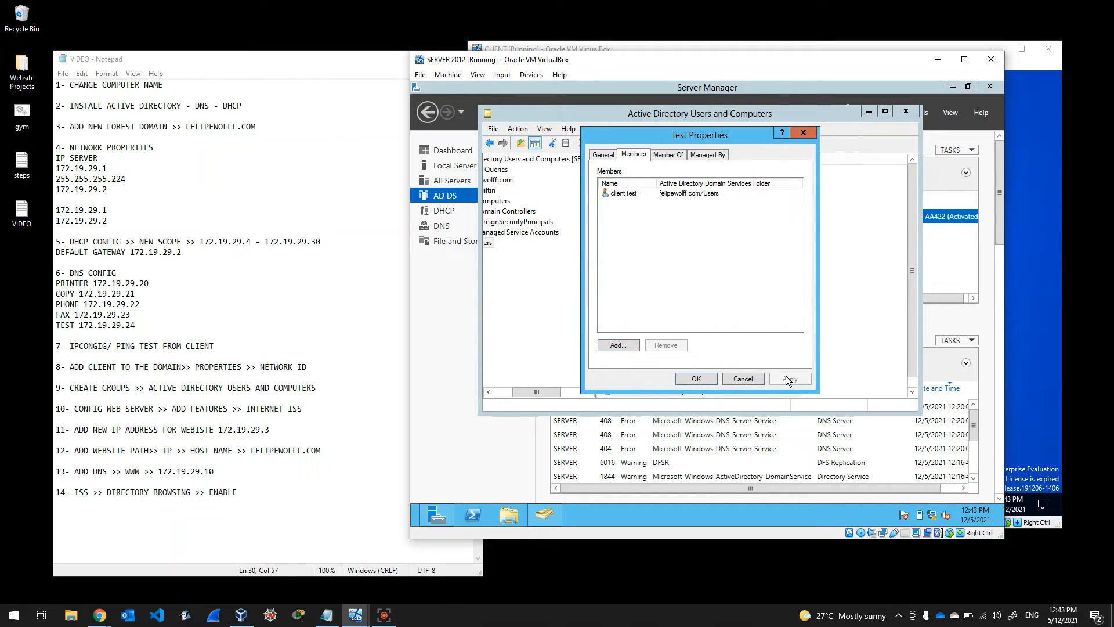
click(698, 378)
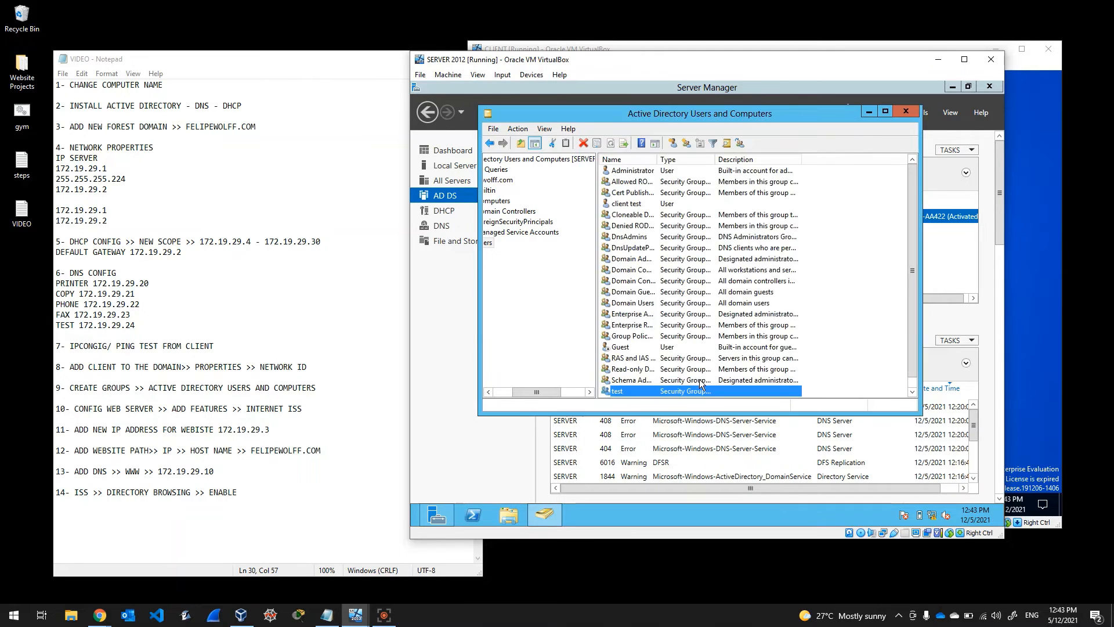
double_click(633, 392)
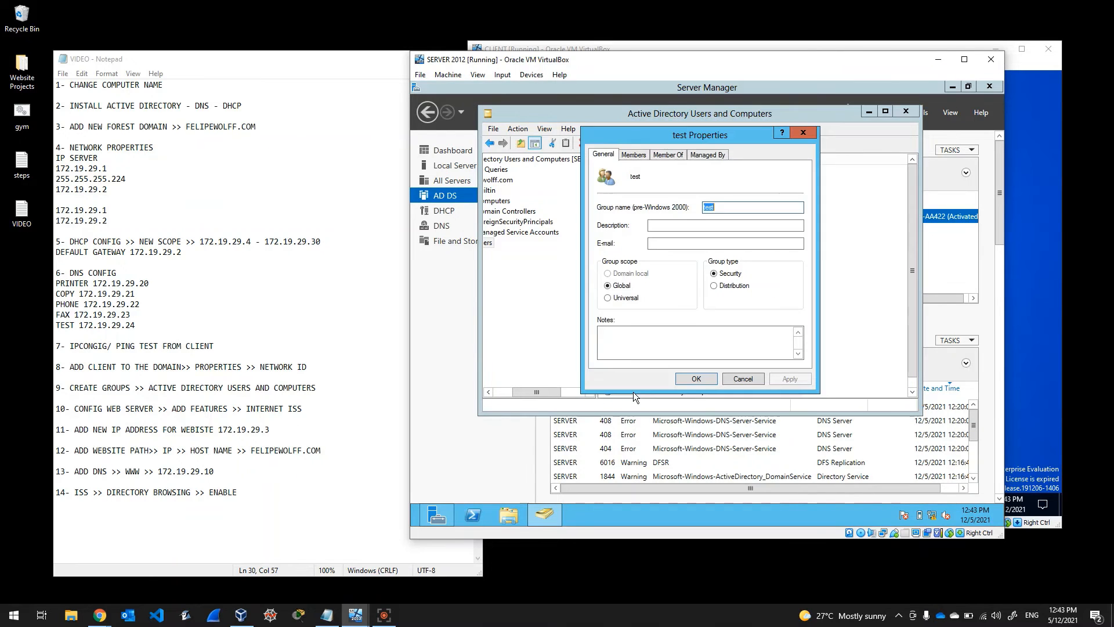
click(633, 154)
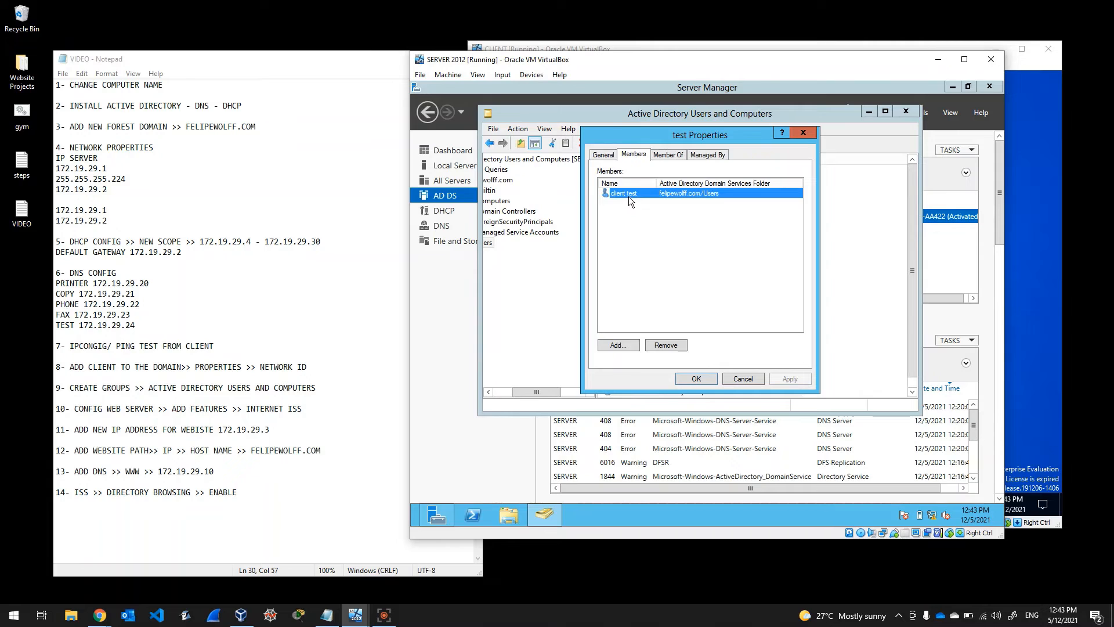
click(667, 155)
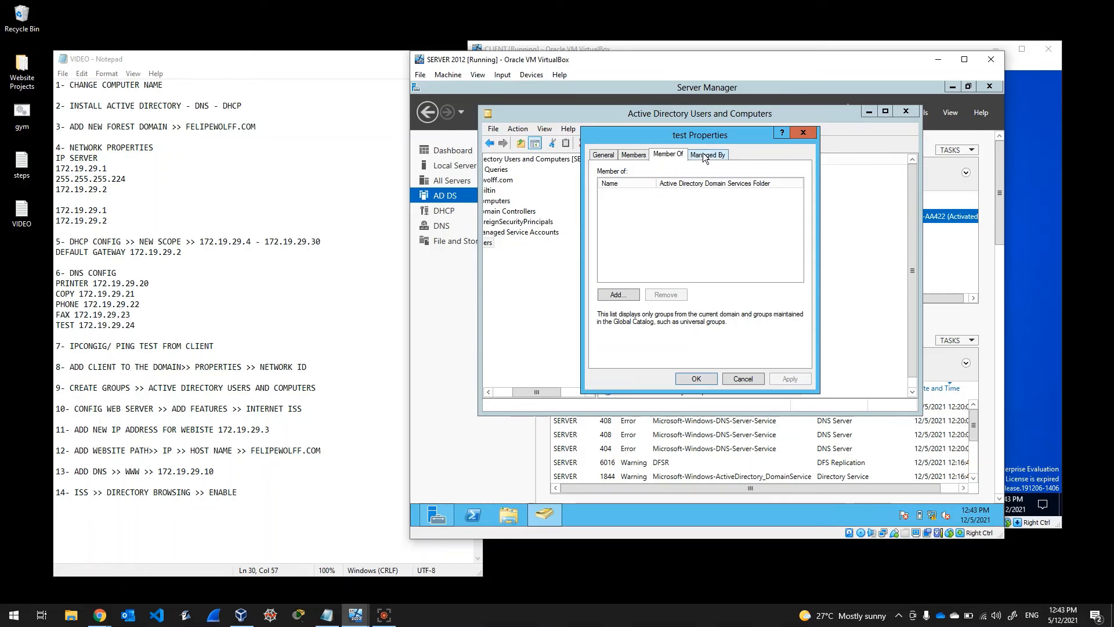
click(703, 154)
click(678, 157)
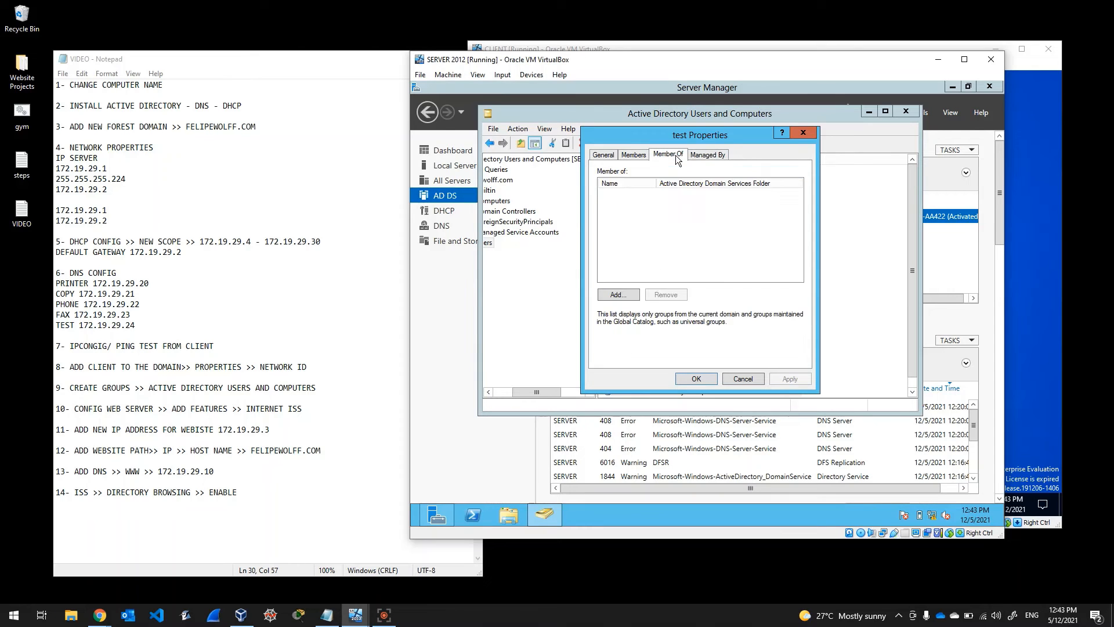
click(622, 297)
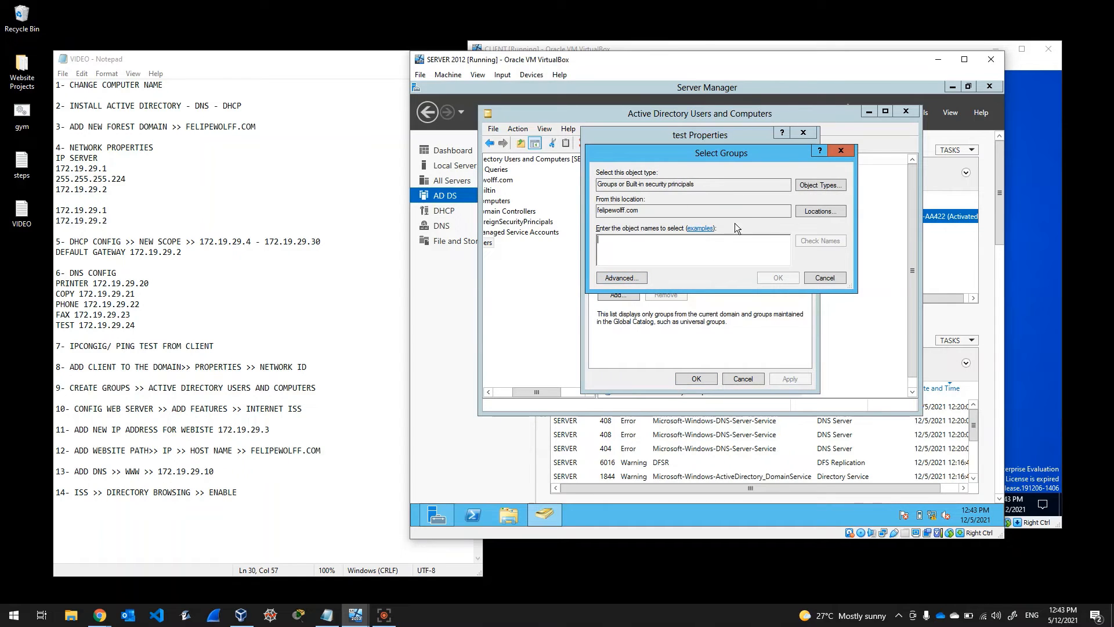
click(841, 151)
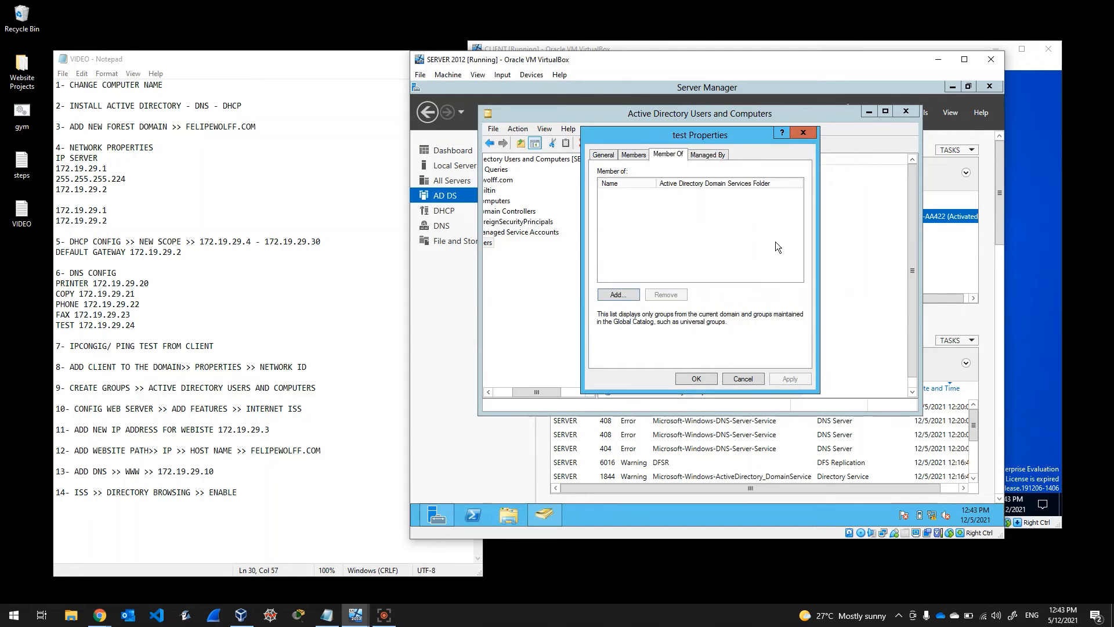
click(634, 155)
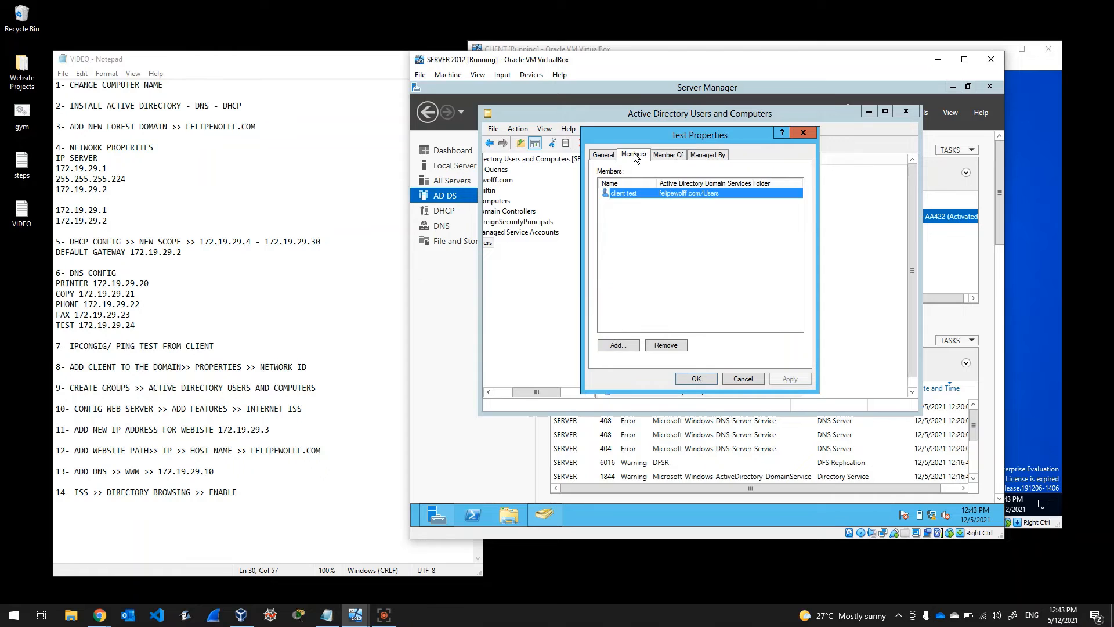
click(607, 160)
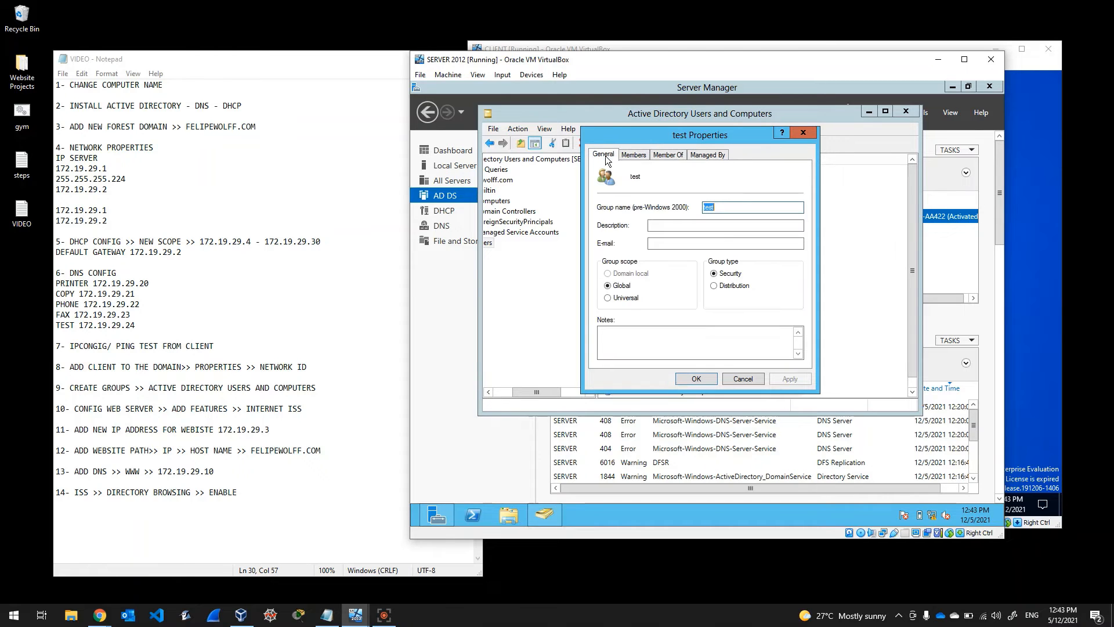
click(696, 378)
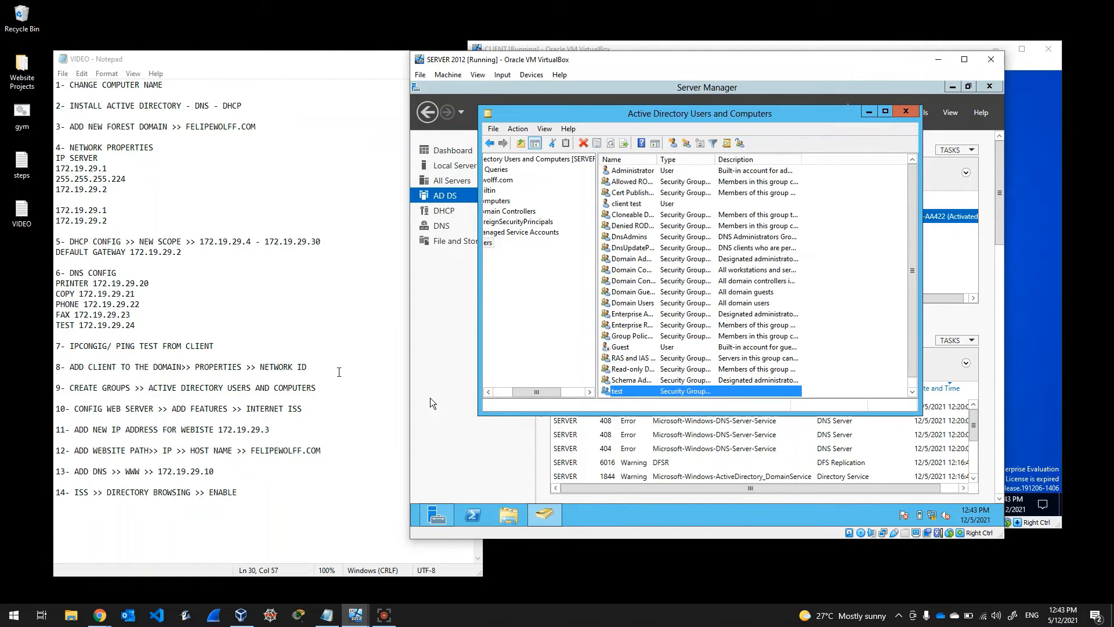
drag(533, 390, 507, 392)
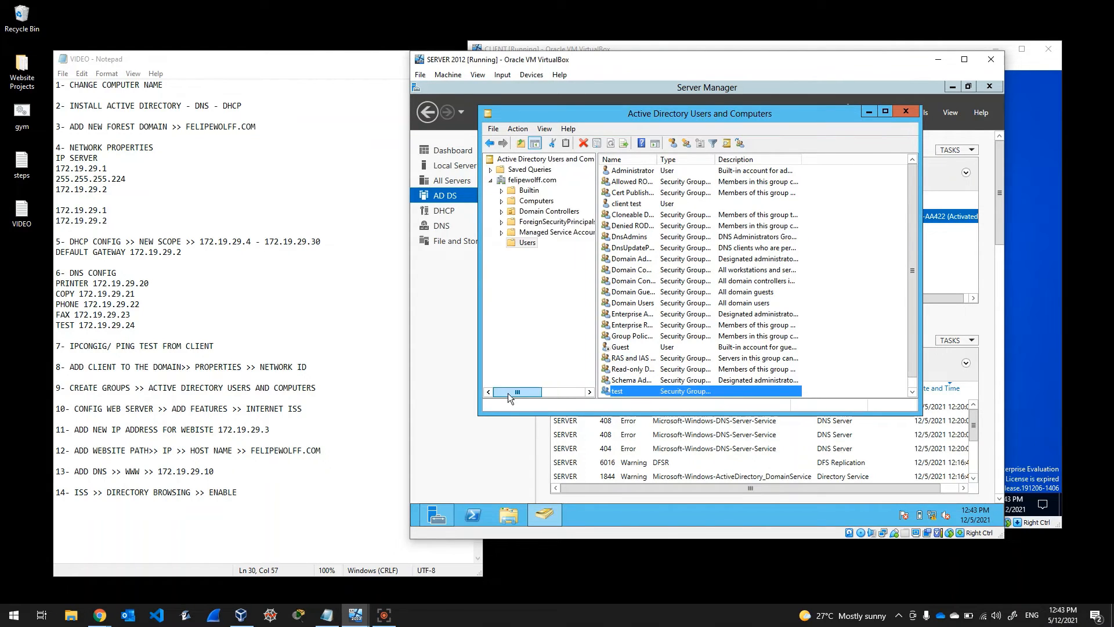
scroll(700, 342, down, 1)
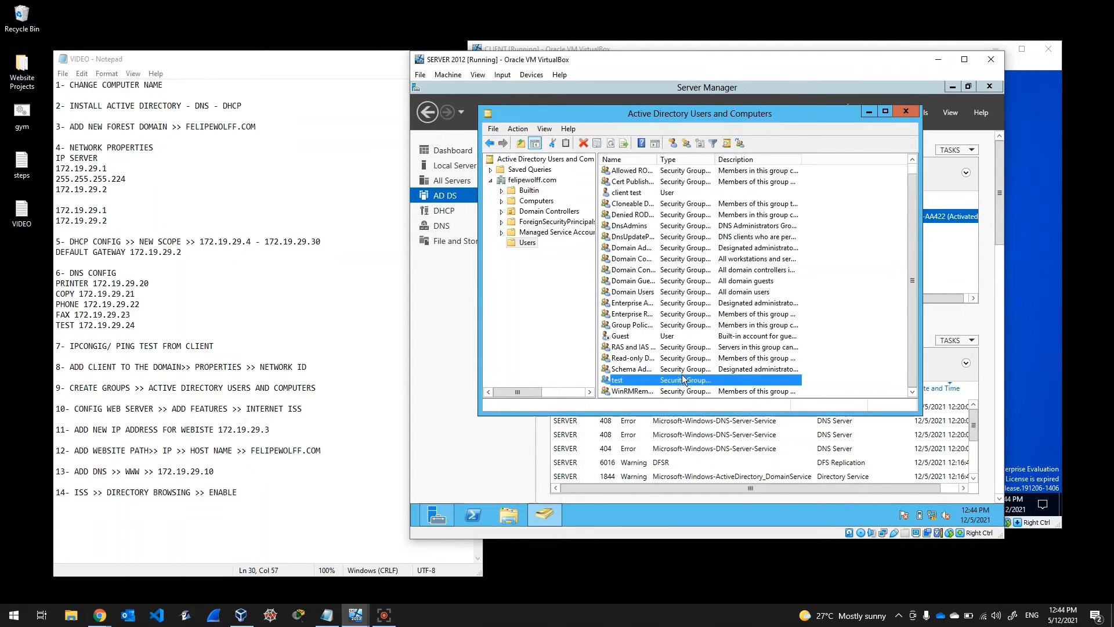
Step: On the Windows 10 client, run ipconfig in Command Prompt to confirm address 172.19.29.4
click(827, 52)
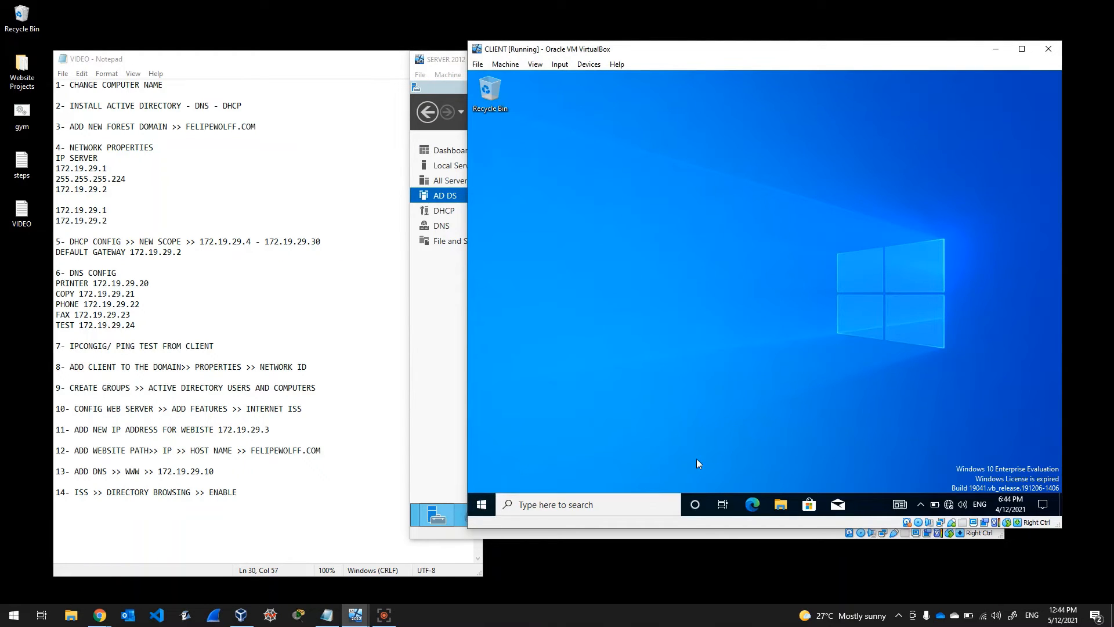
click(484, 508)
text(cmd)
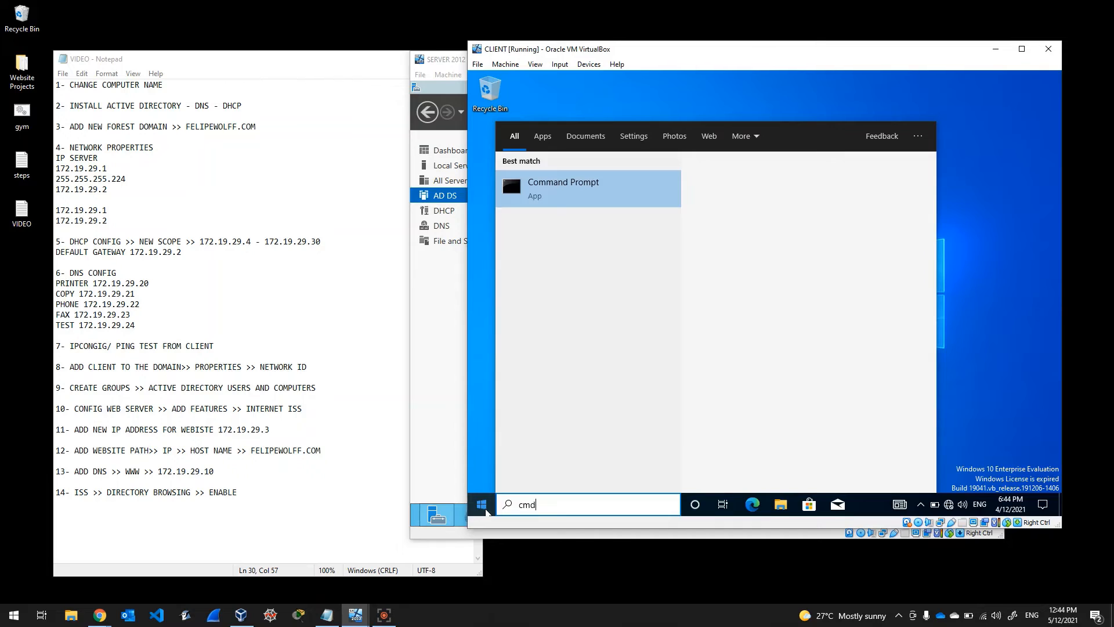
key(Return)
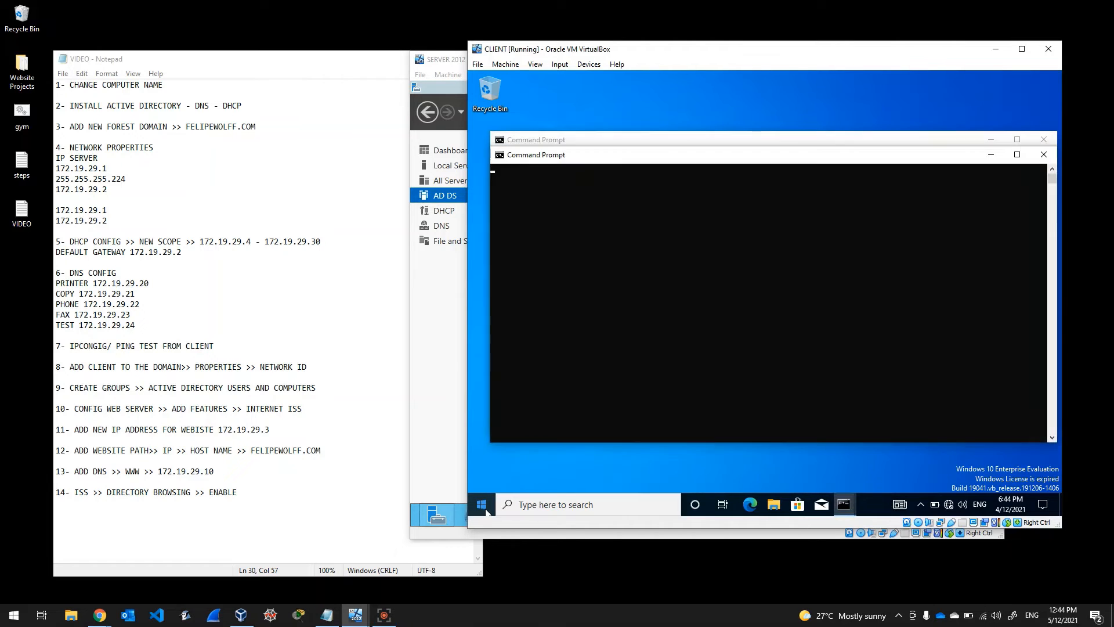
text(ipconfig)
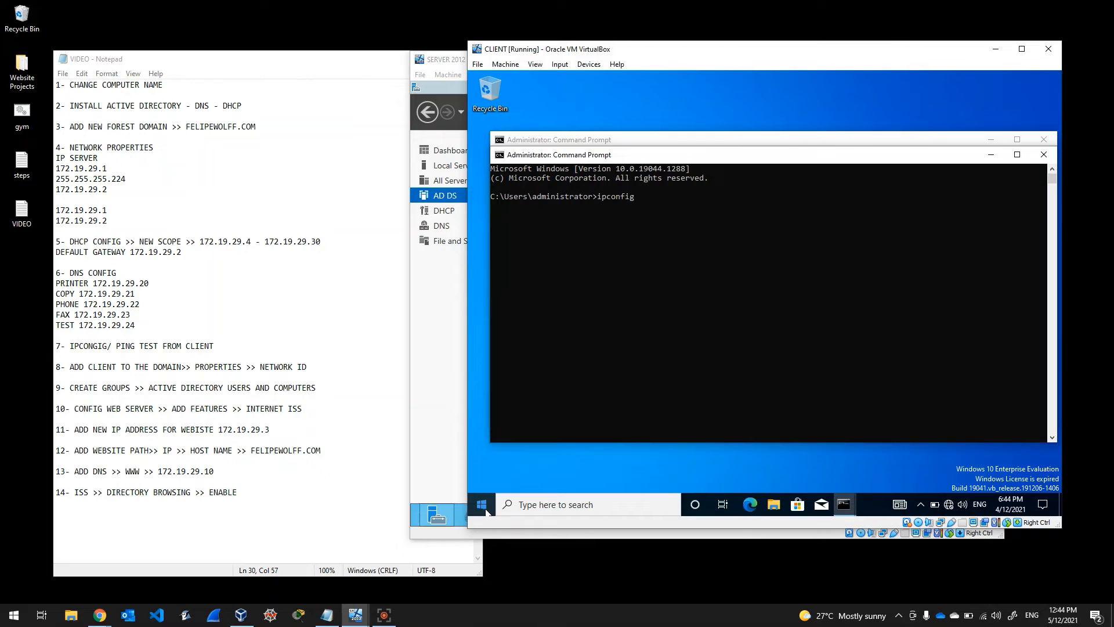
key(Return)
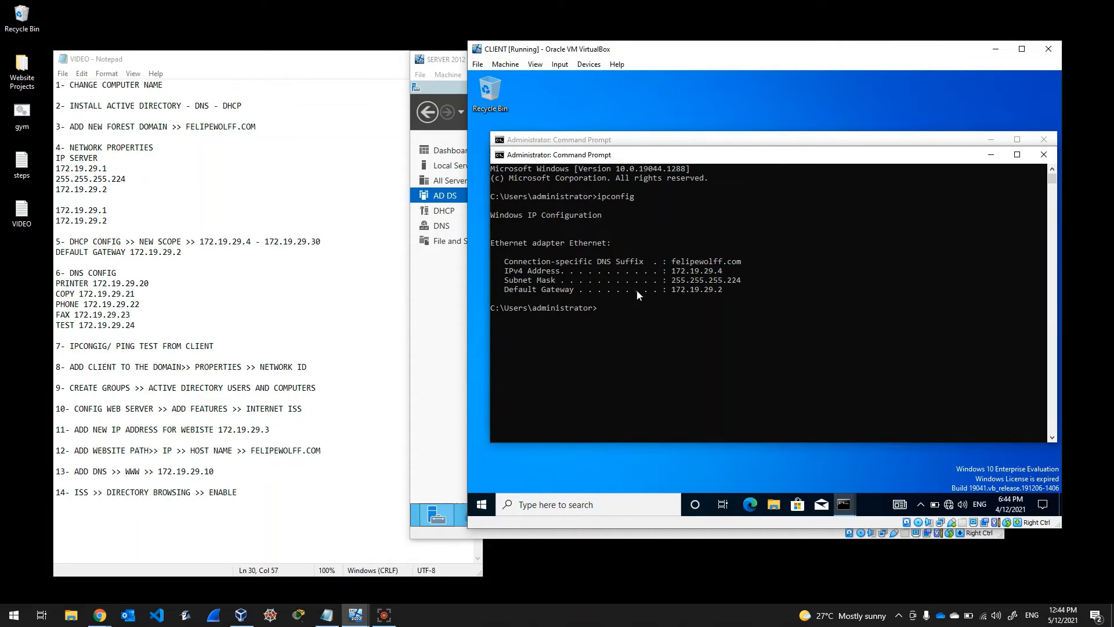
Step: Close both Command Prompt windows on the client
click(1043, 154)
click(1044, 139)
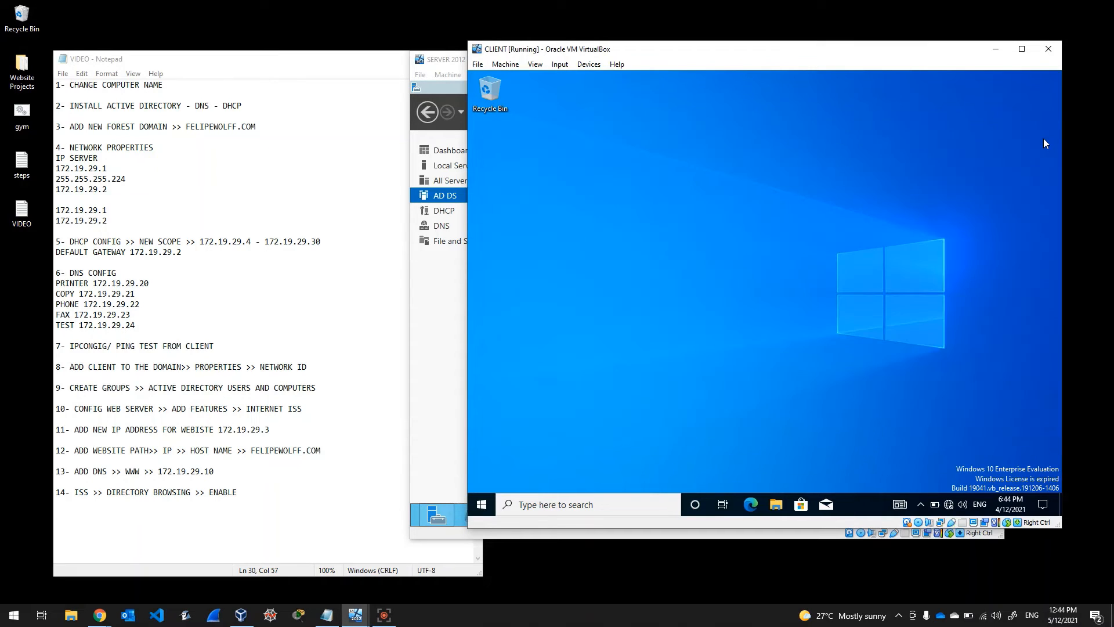
click(478, 503)
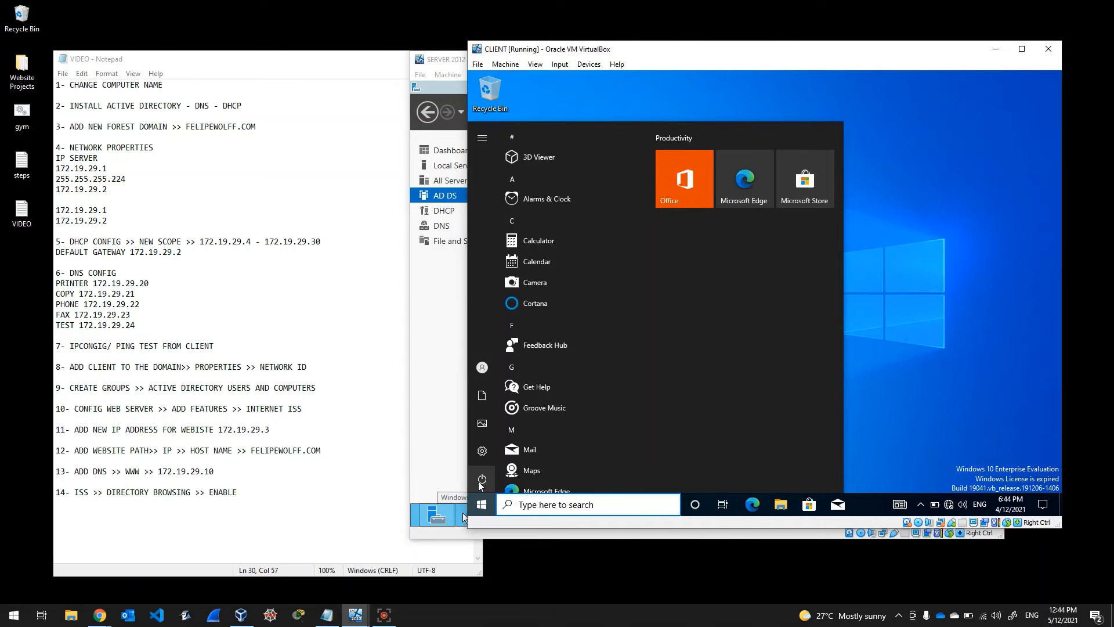
Step: Restart the Windows 10 client and bring up its FELIPEWOLFF domain sign-in screen
click(481, 484)
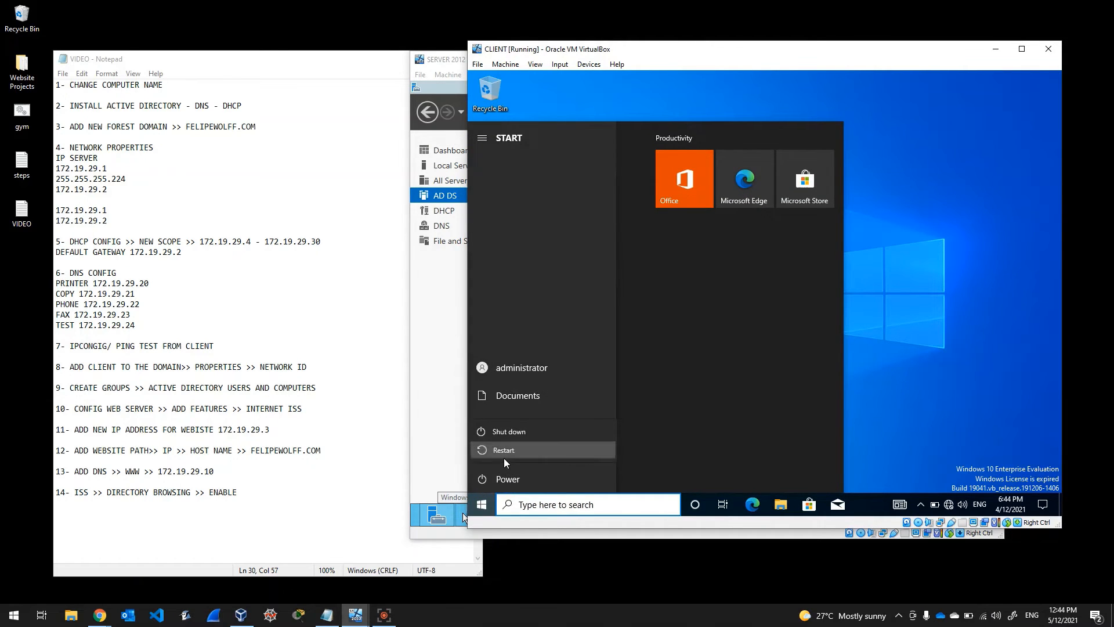
click(504, 457)
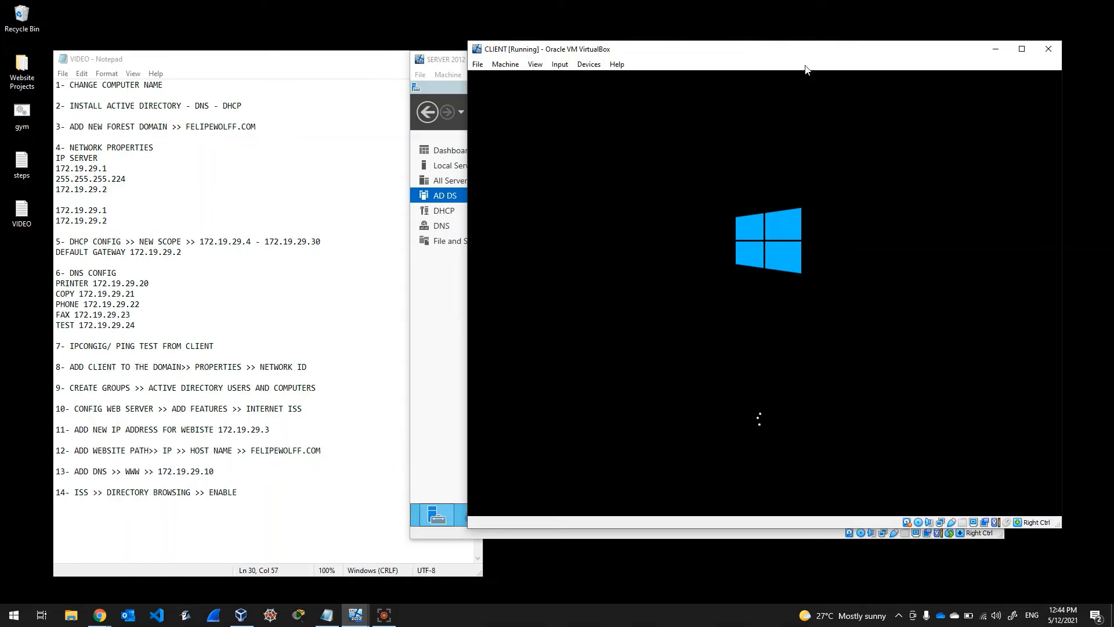
drag(803, 55, 738, 84)
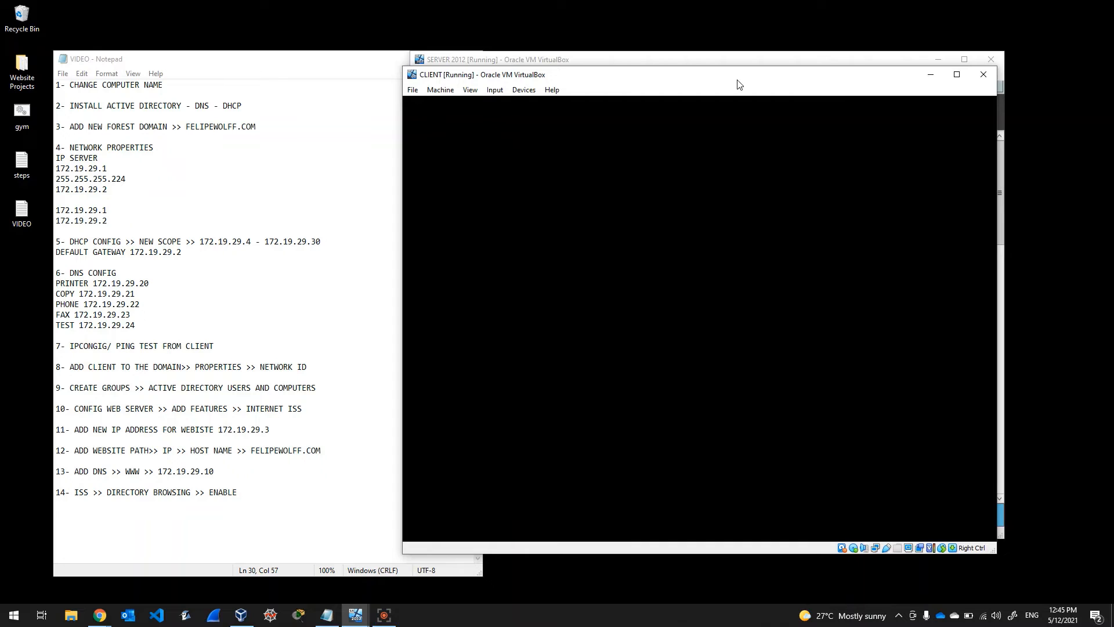
drag(738, 84, 724, 111)
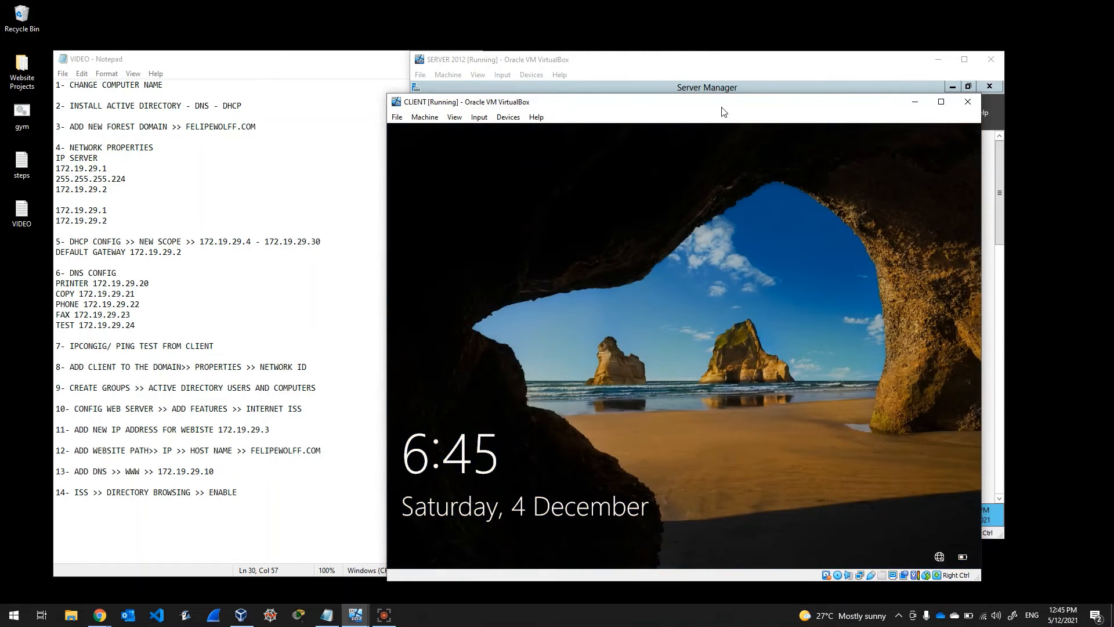
click(688, 329)
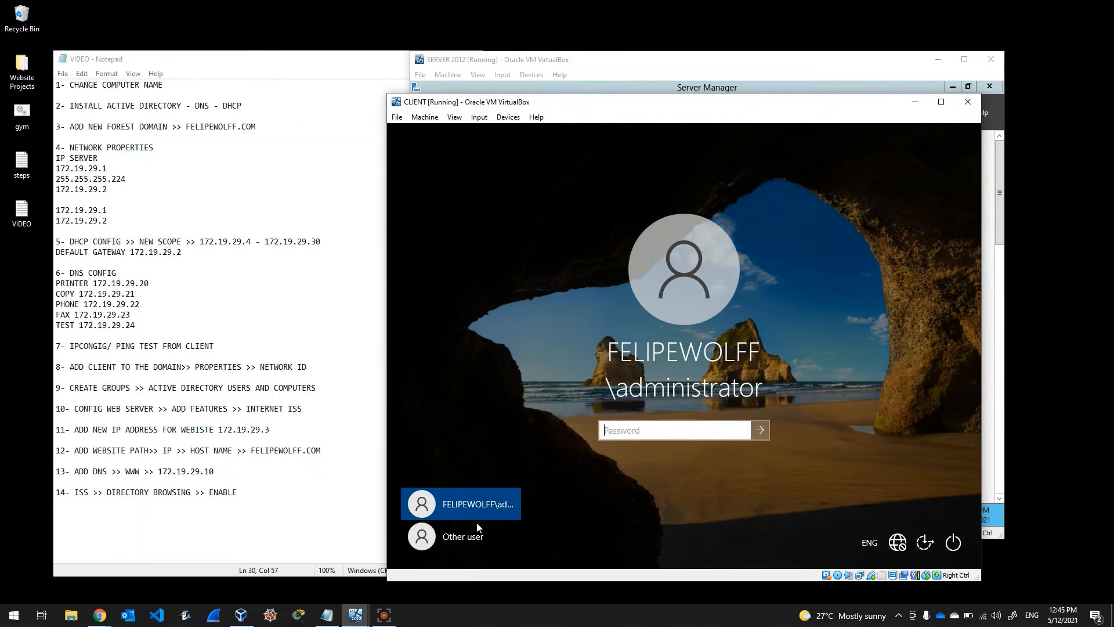
Step: Sign in to the client as the domain user clienttest with its password
click(454, 535)
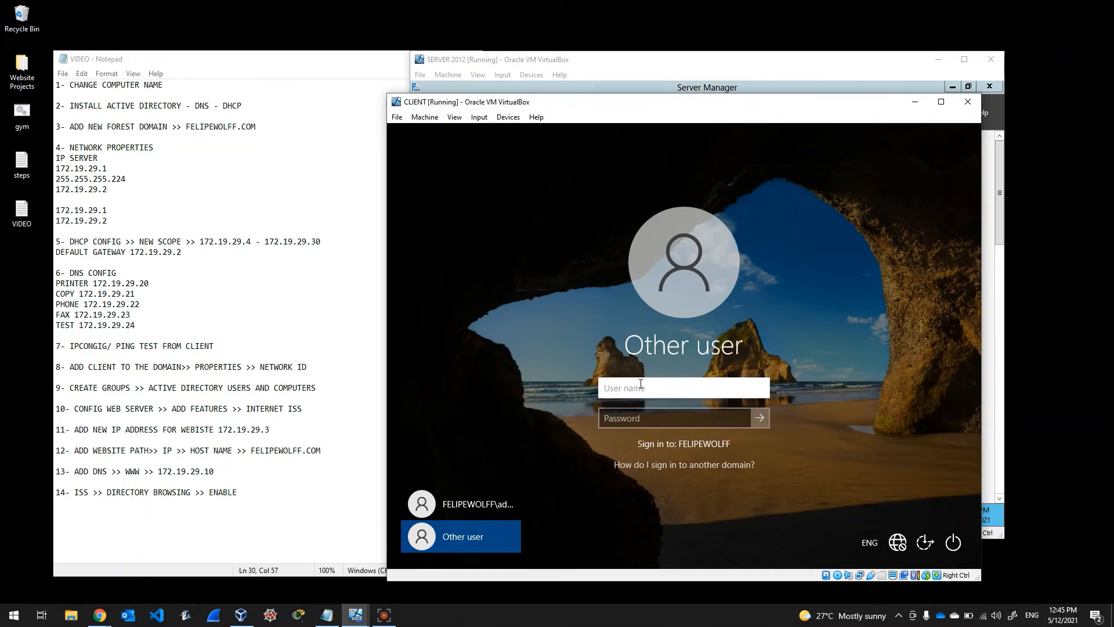
text(clienttest)
key(Tab)
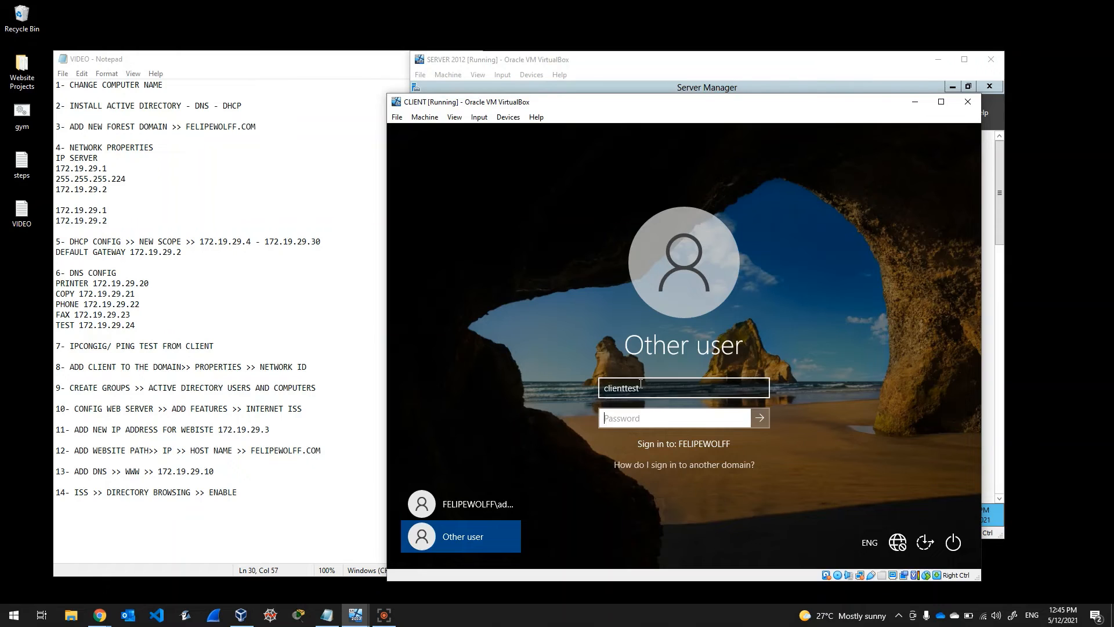
text(**********)
key(Return)
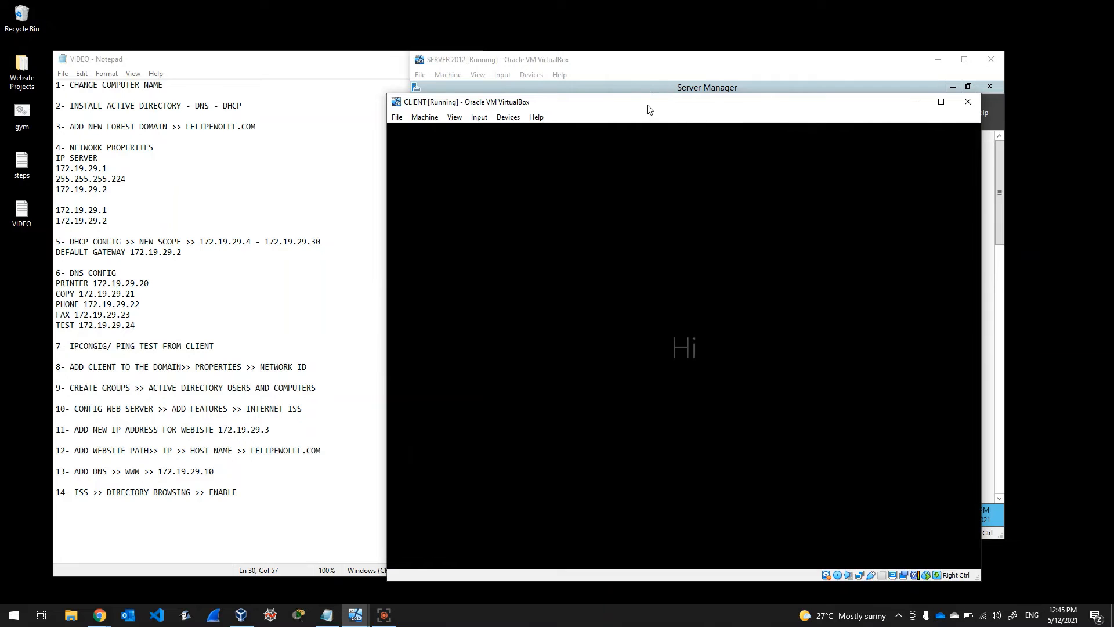
drag(605, 95, 664, 116)
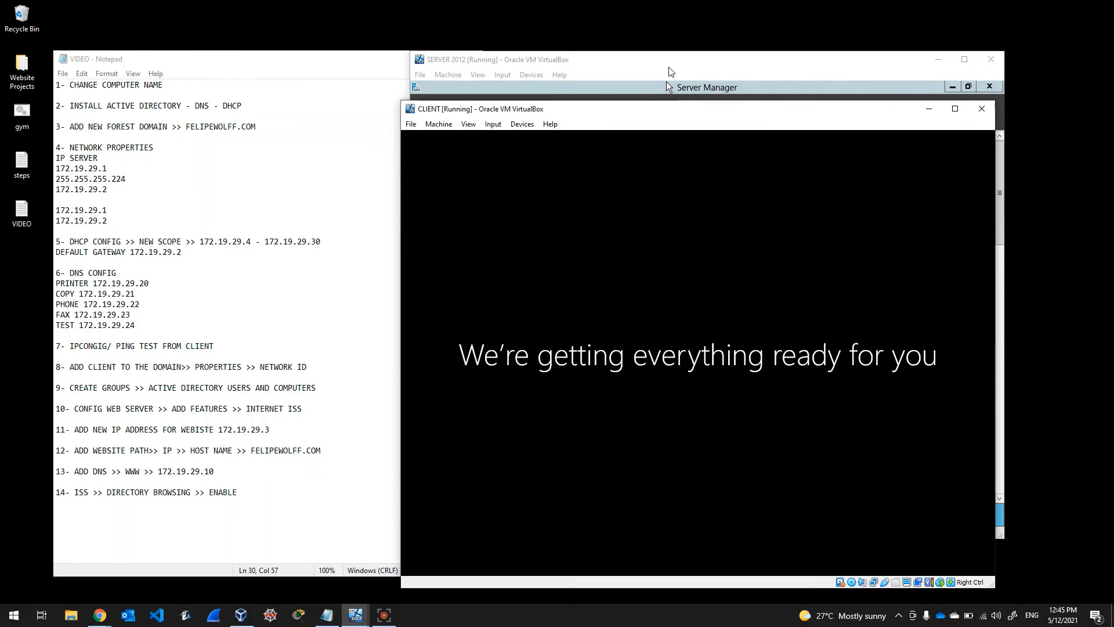
drag(787, 116, 764, 136)
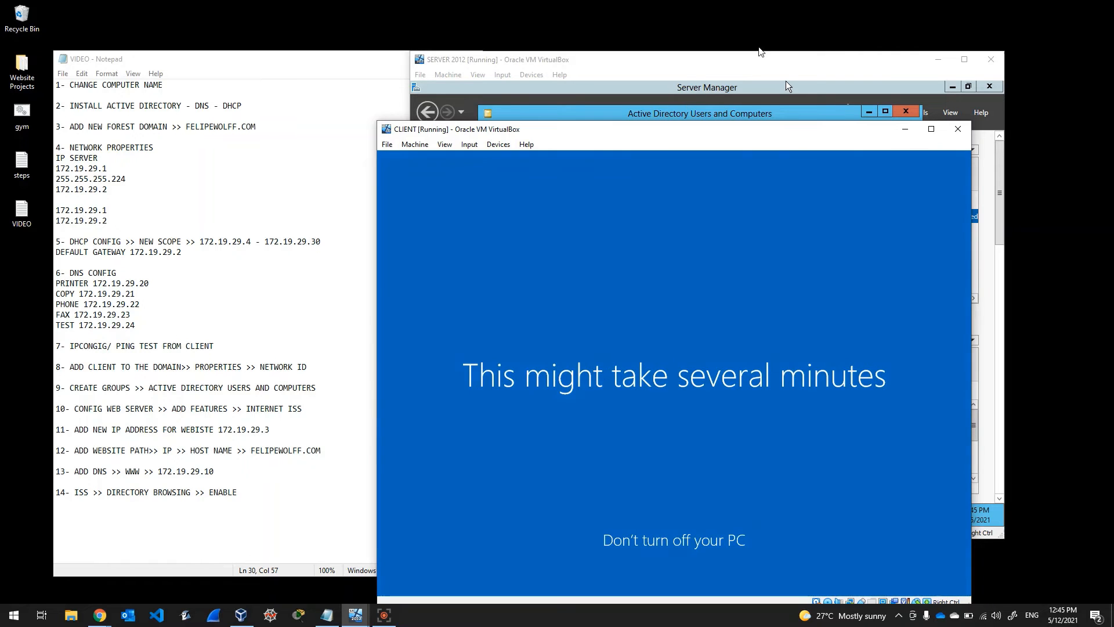
Step: Check the web server step in the Notepad checklist beside the server VM
click(719, 117)
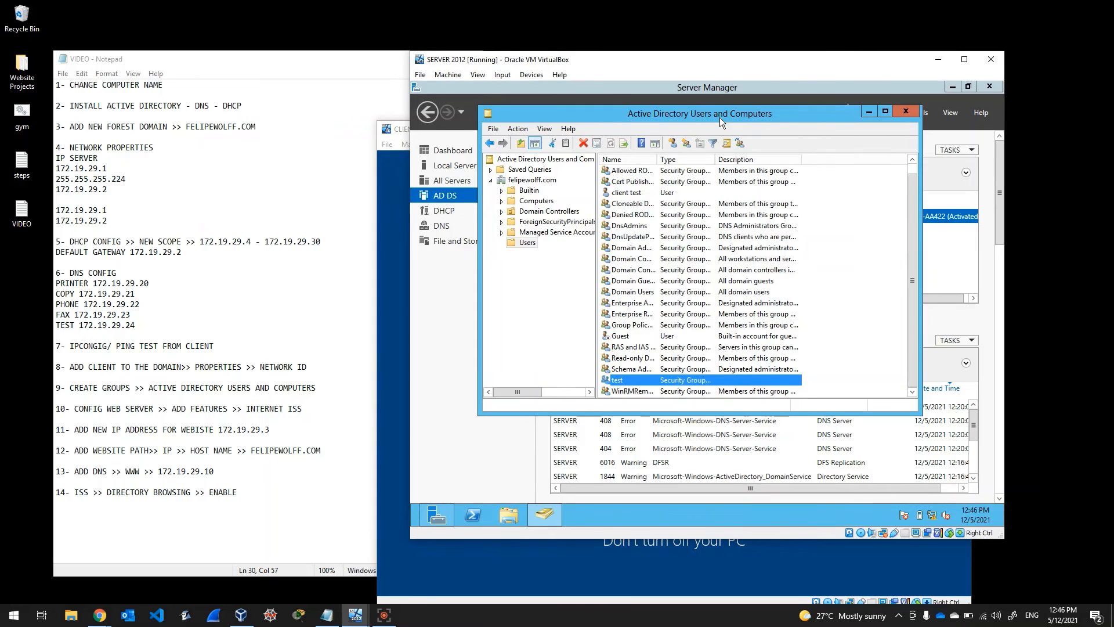
click(151, 395)
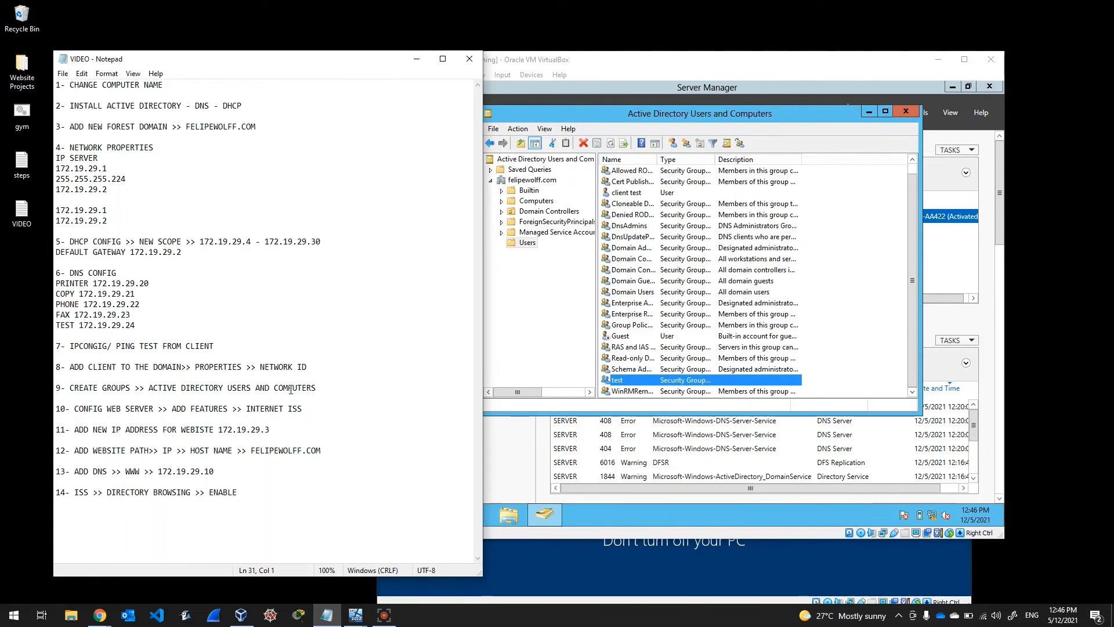
click(327, 387)
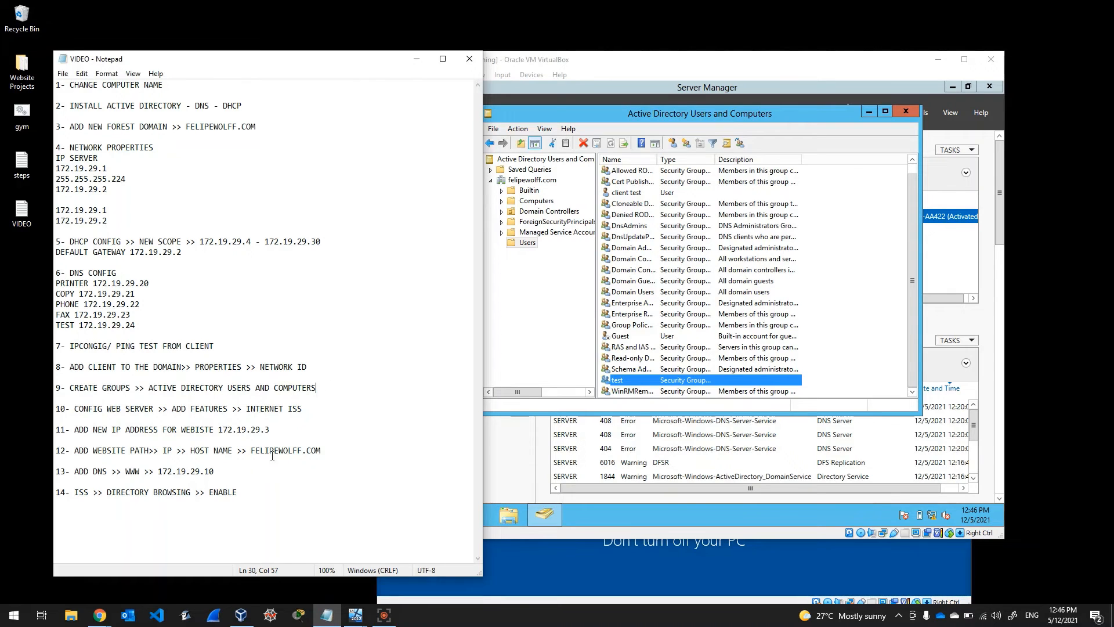
drag(72, 408, 302, 409)
click(329, 413)
click(390, 618)
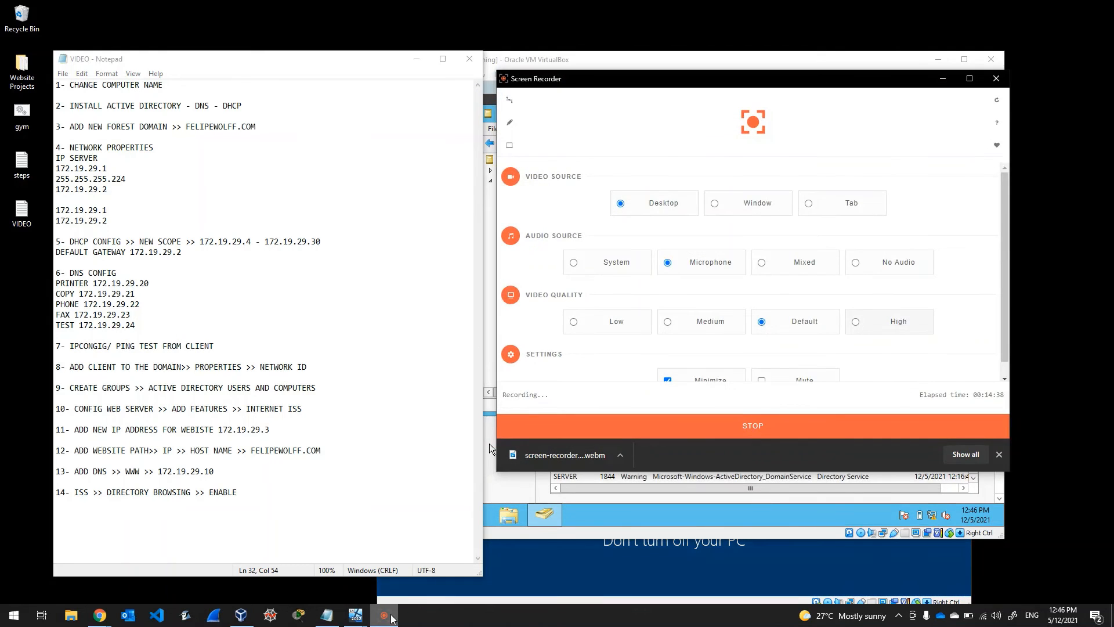
click(390, 618)
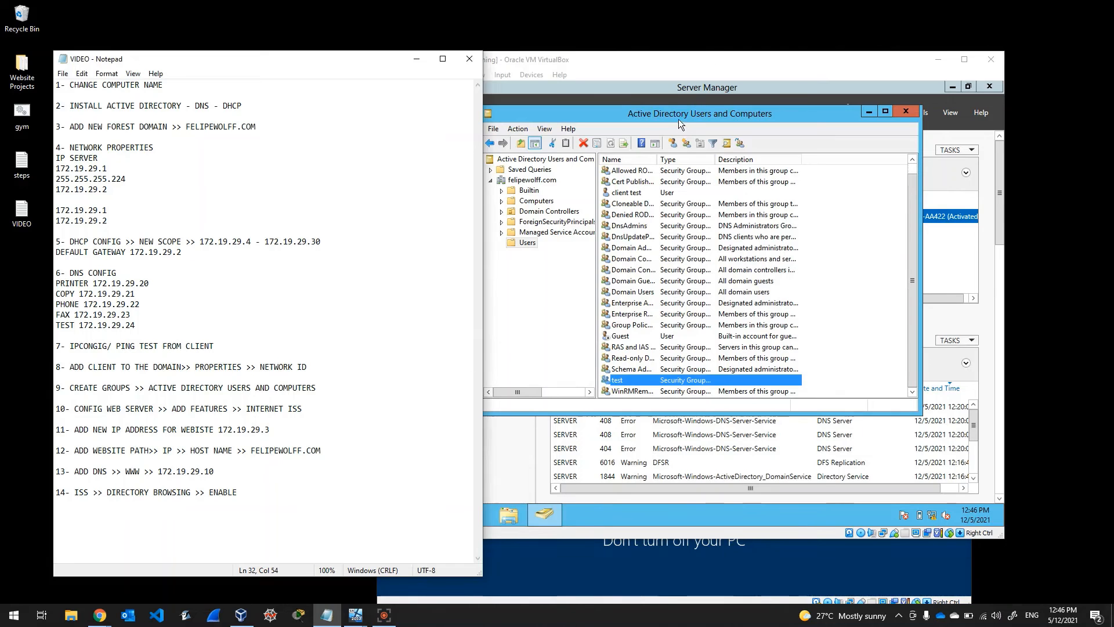
Step: Close Active Directory Users and Computers, leaving Server Manager's AD DS page showing
drag(684, 113, 701, 112)
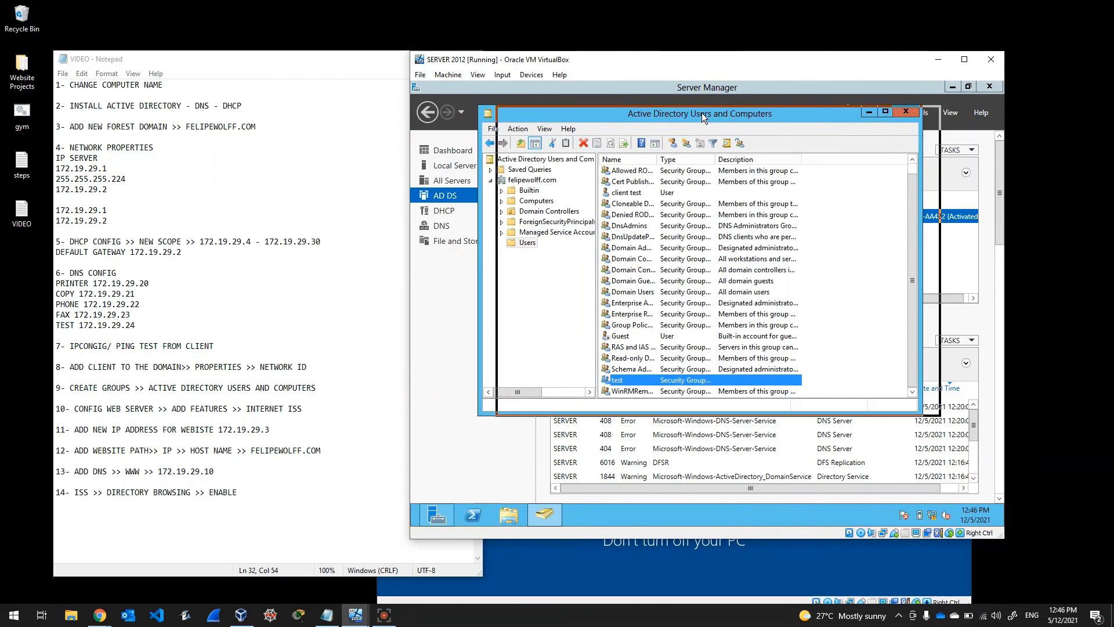
click(931, 112)
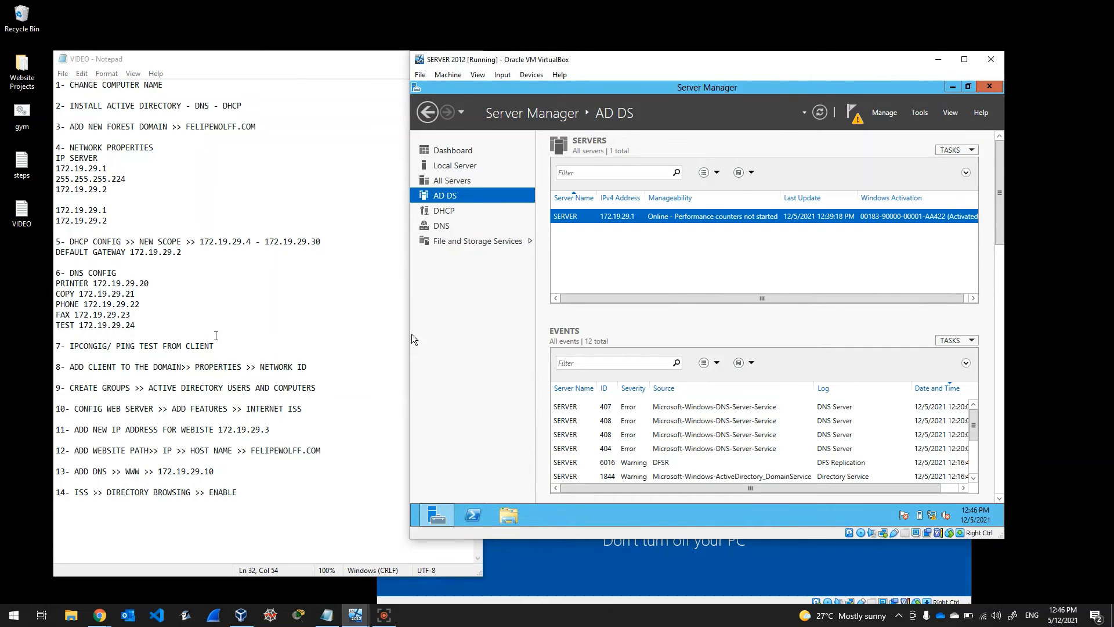
click(304, 406)
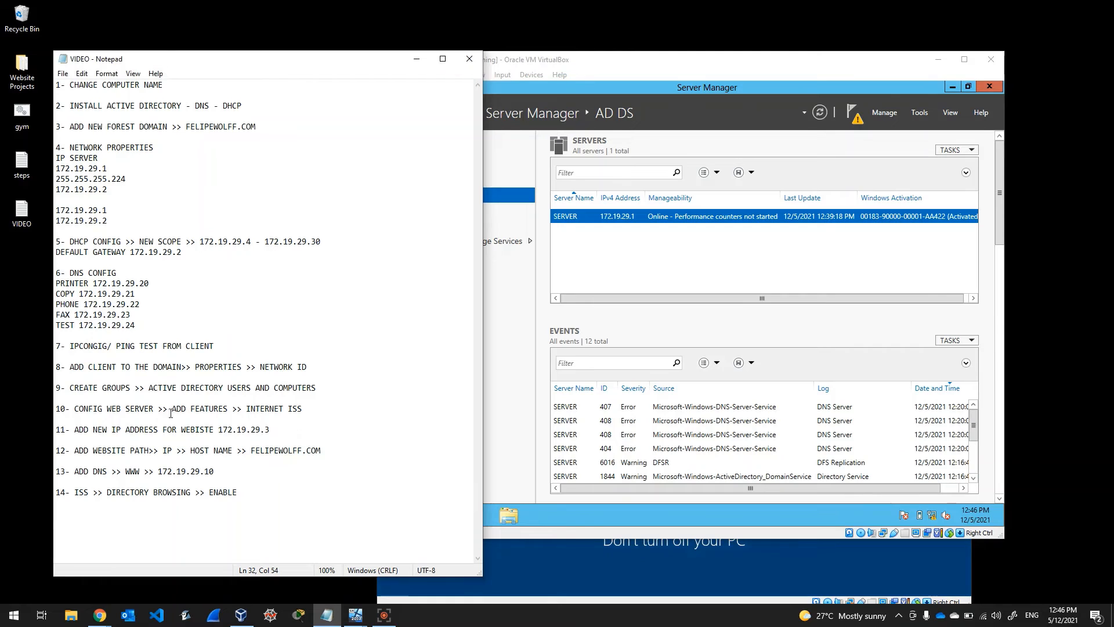
click(758, 81)
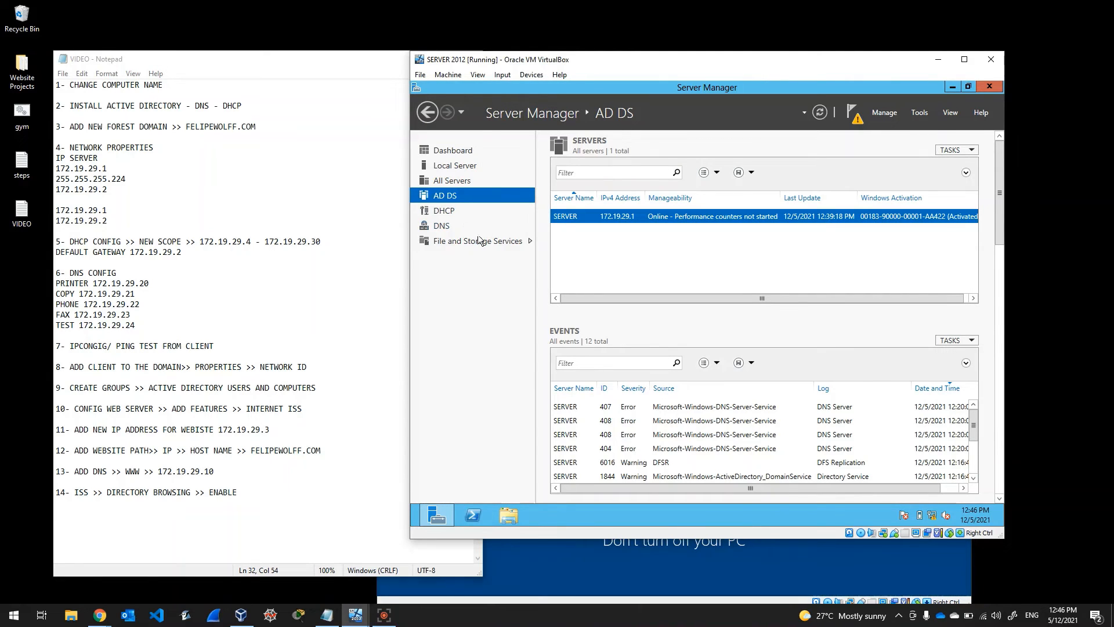
Step: In Add Roles and Features, select the Web Server (IIS) role with its management tools
click(886, 114)
click(892, 129)
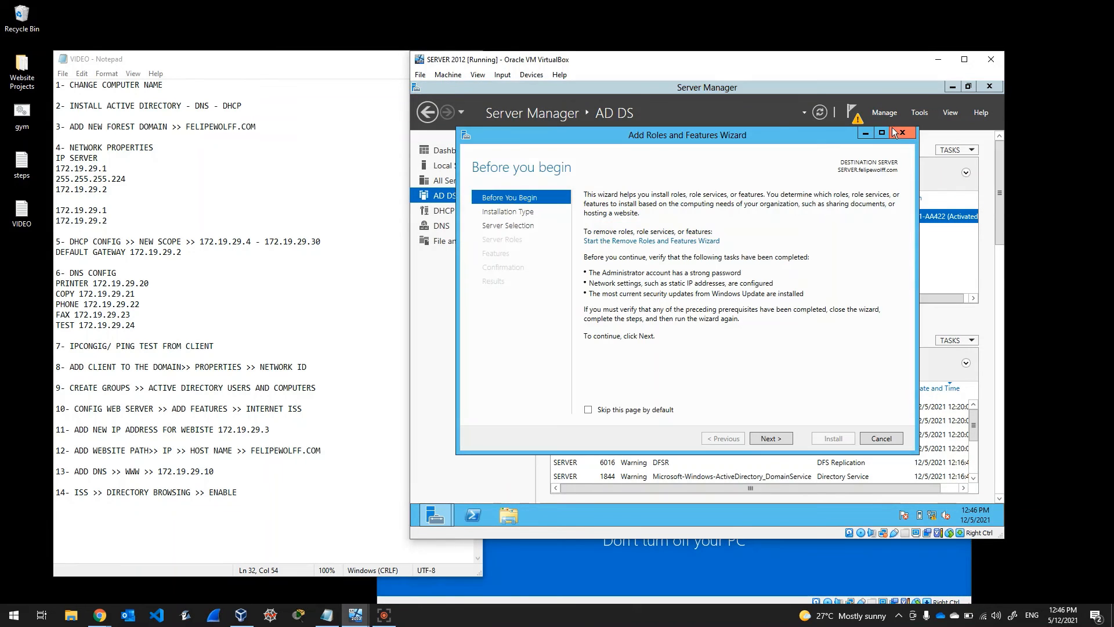
click(774, 441)
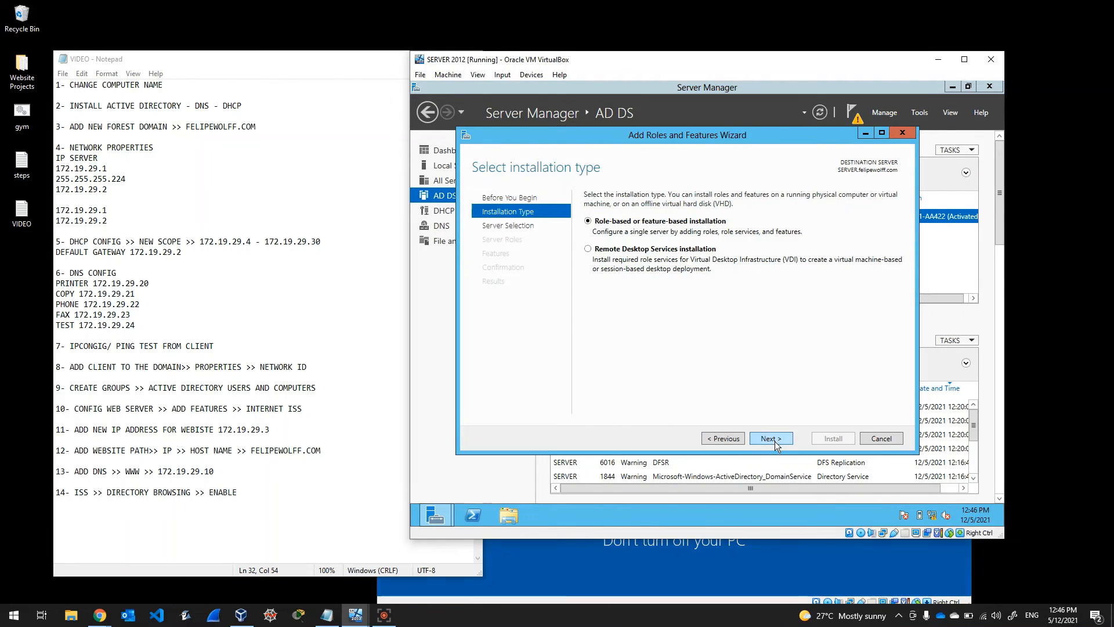
click(774, 441)
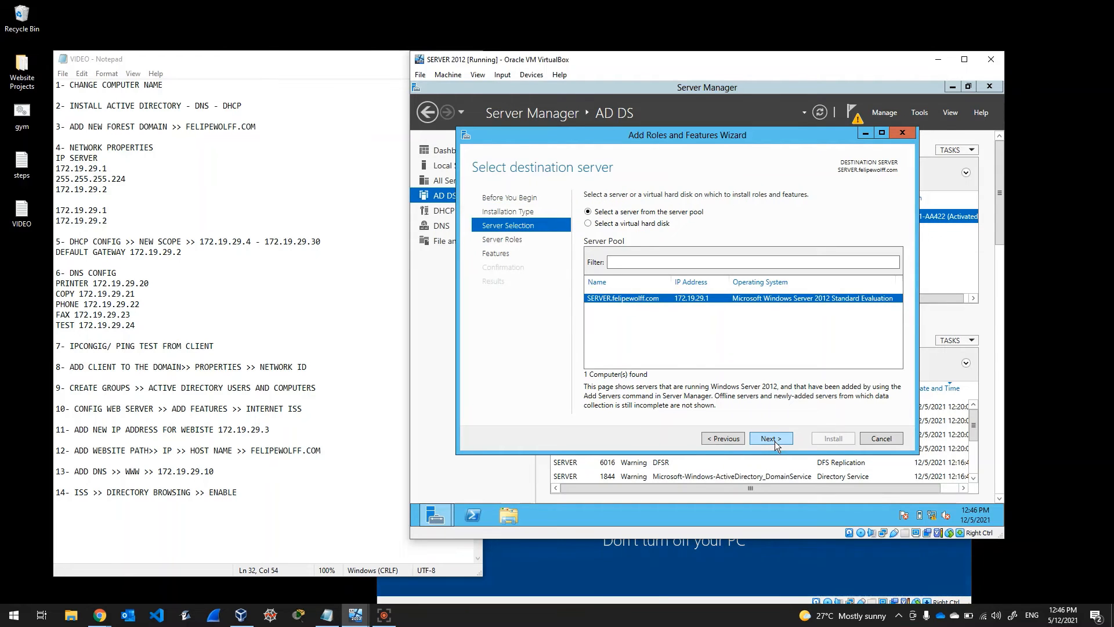
click(775, 441)
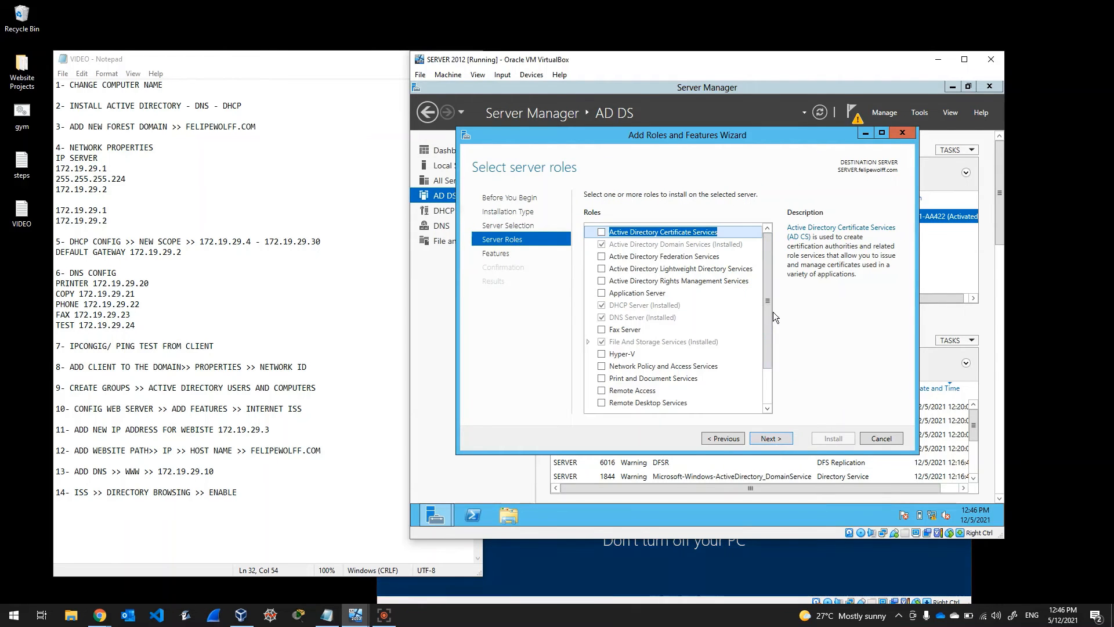
drag(767, 318, 765, 355)
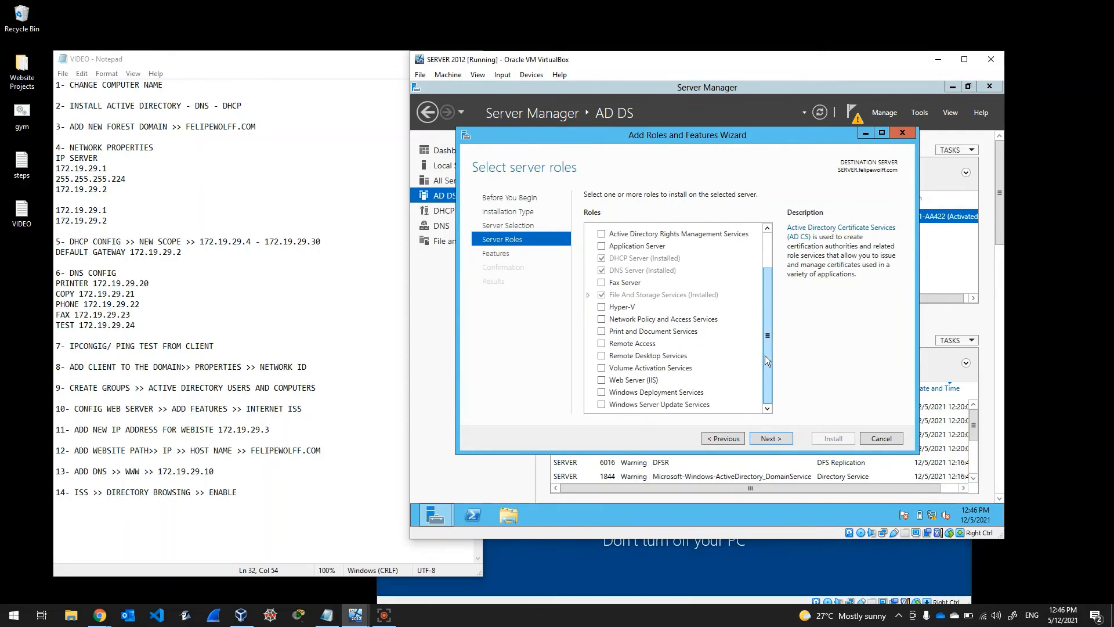
click(601, 381)
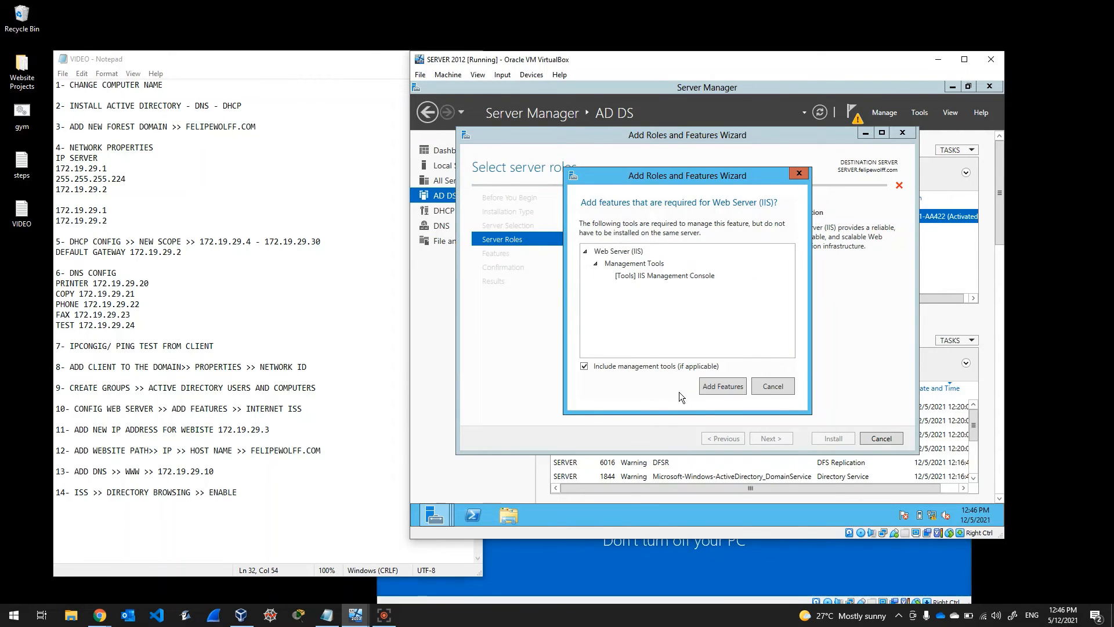
click(727, 386)
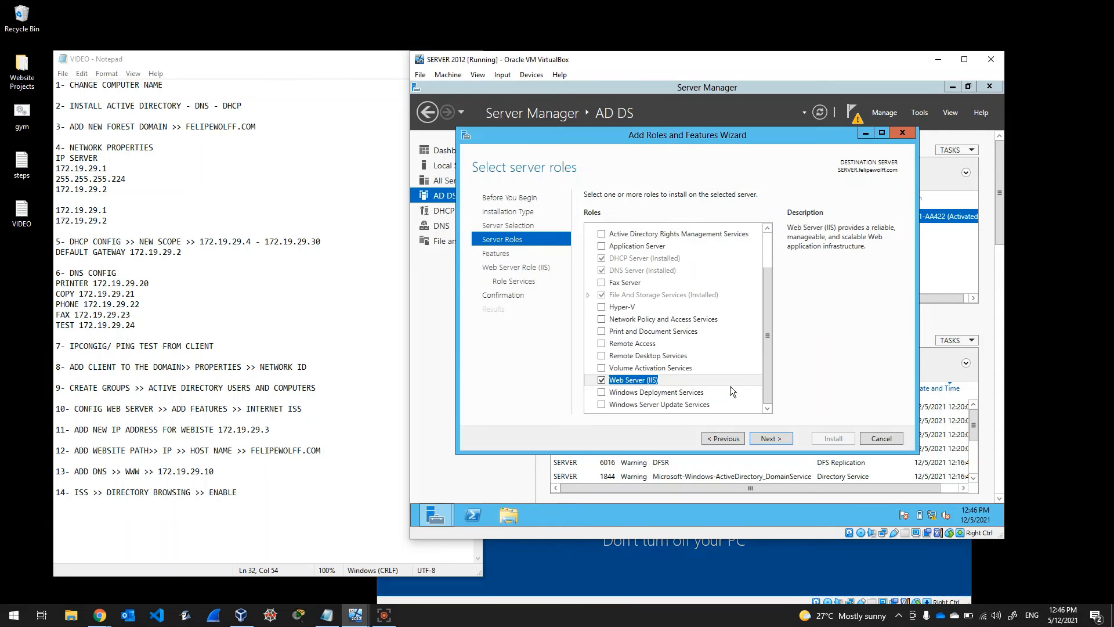
Step: Accept the default features and IIS role services and start the installation
click(785, 444)
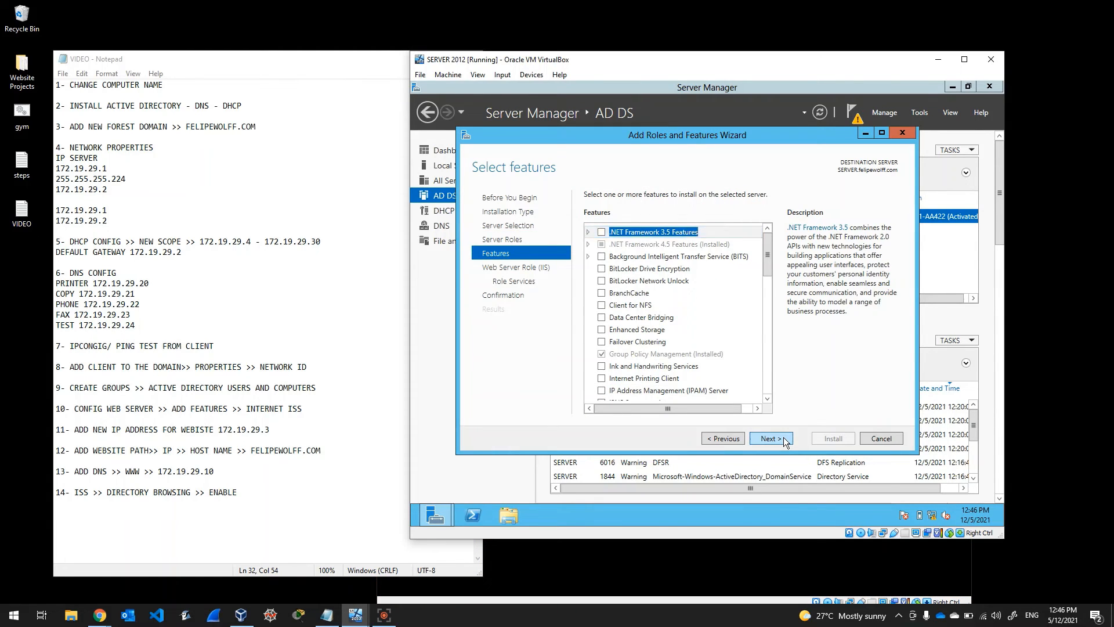
click(785, 442)
click(784, 442)
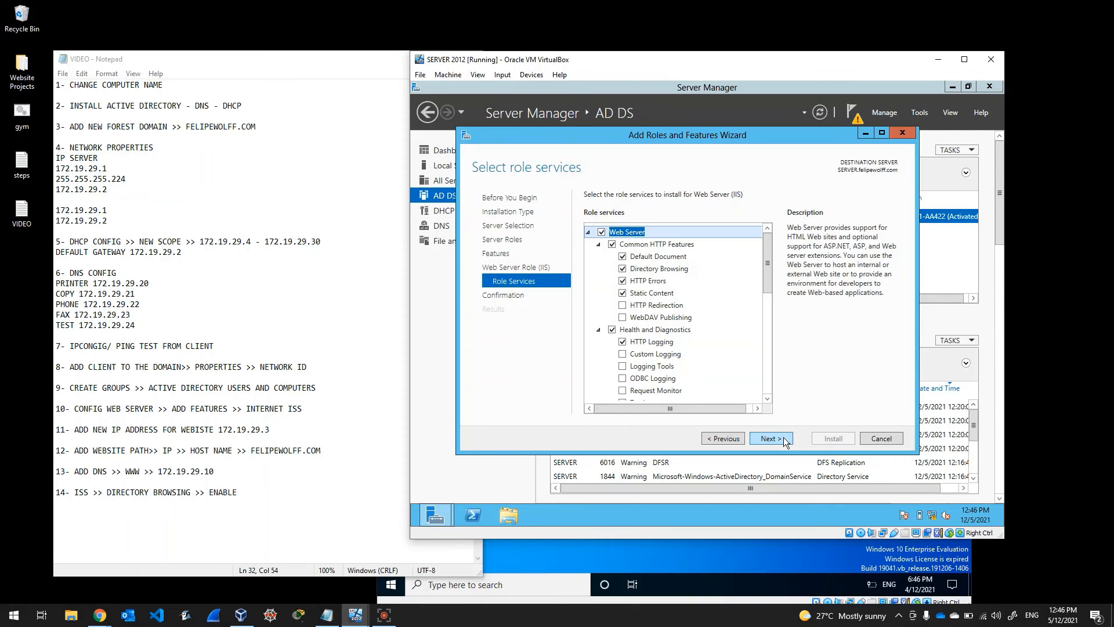
click(784, 442)
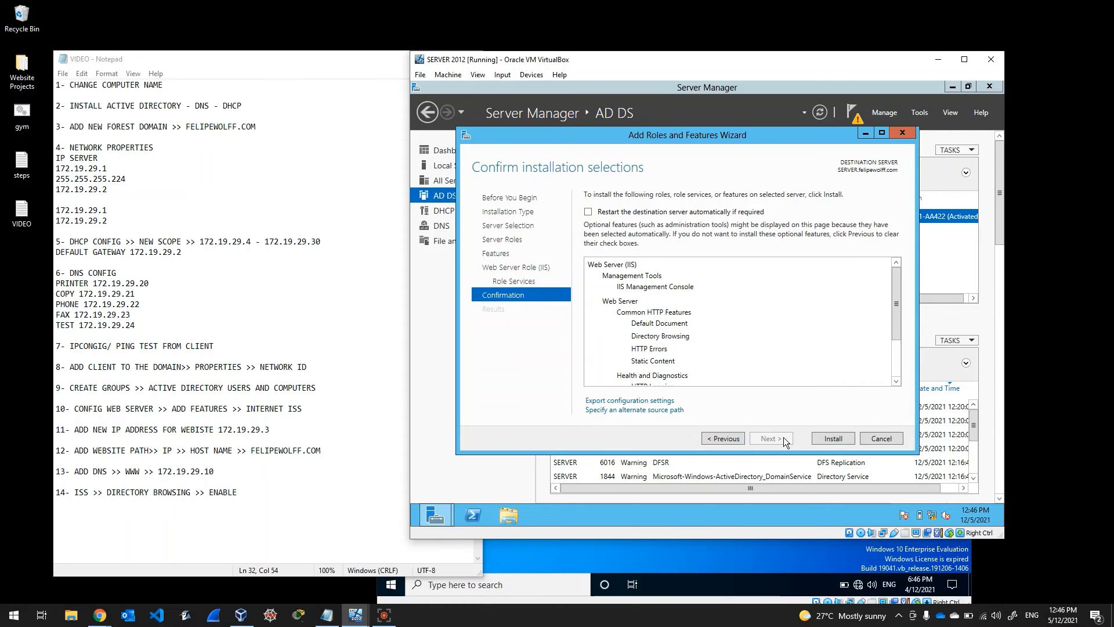
click(831, 437)
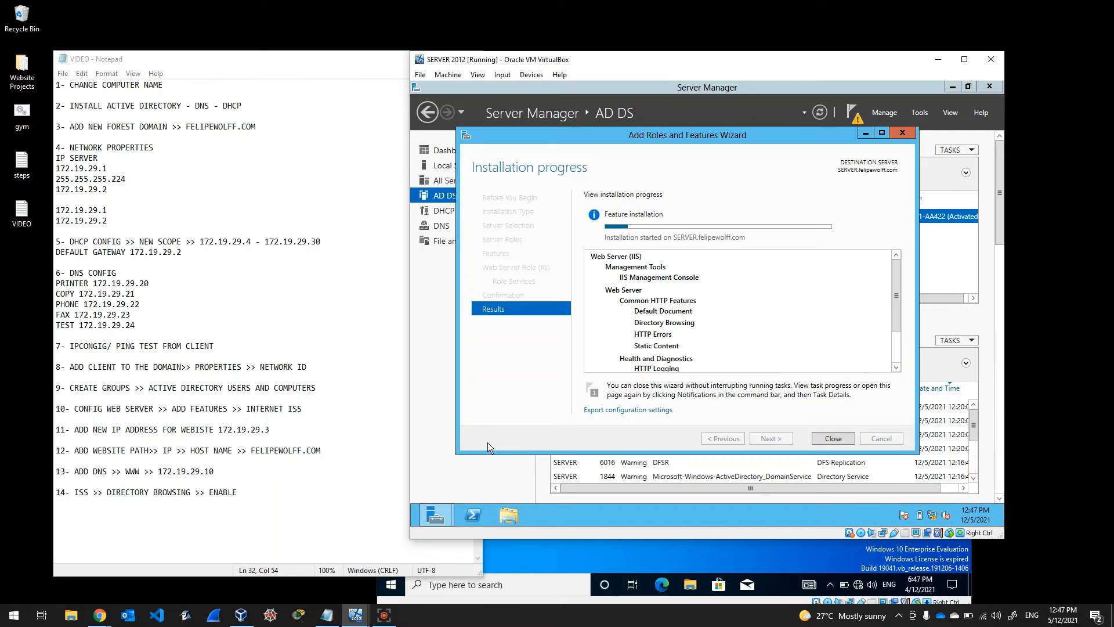
click(346, 429)
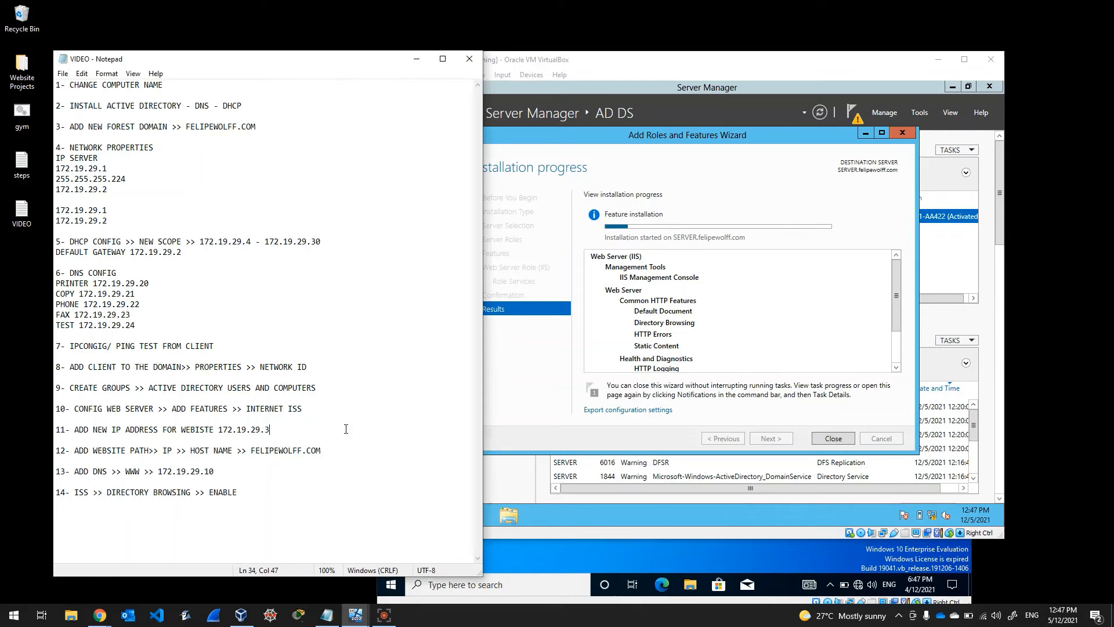
Step: Open C:\site and preview the website file in Internet Explorer showing 'felipe wolff website'
click(513, 375)
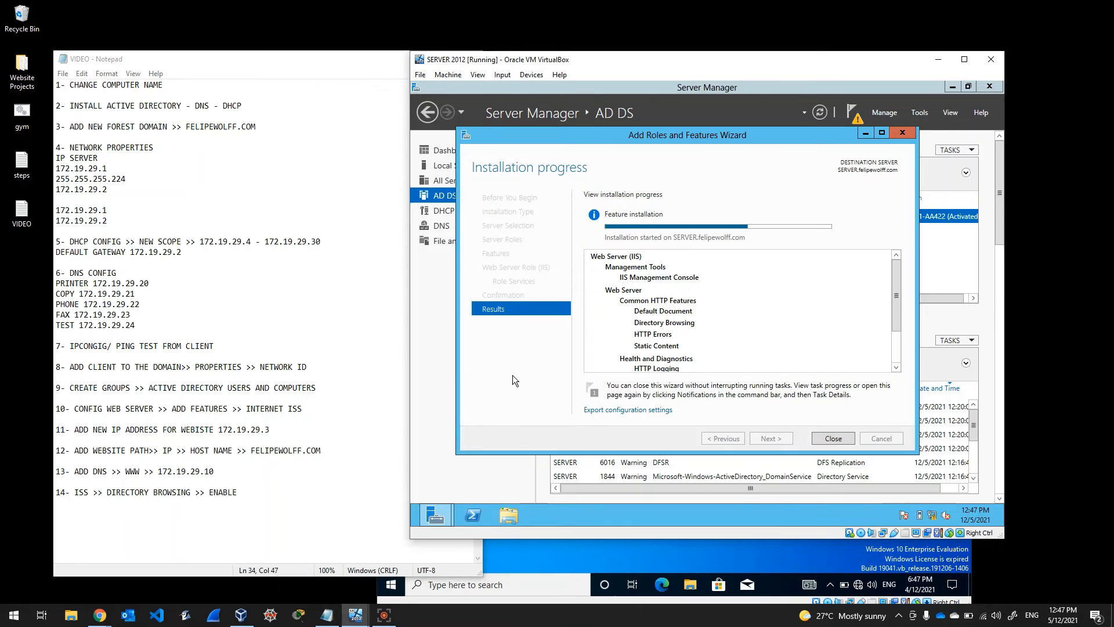
click(508, 516)
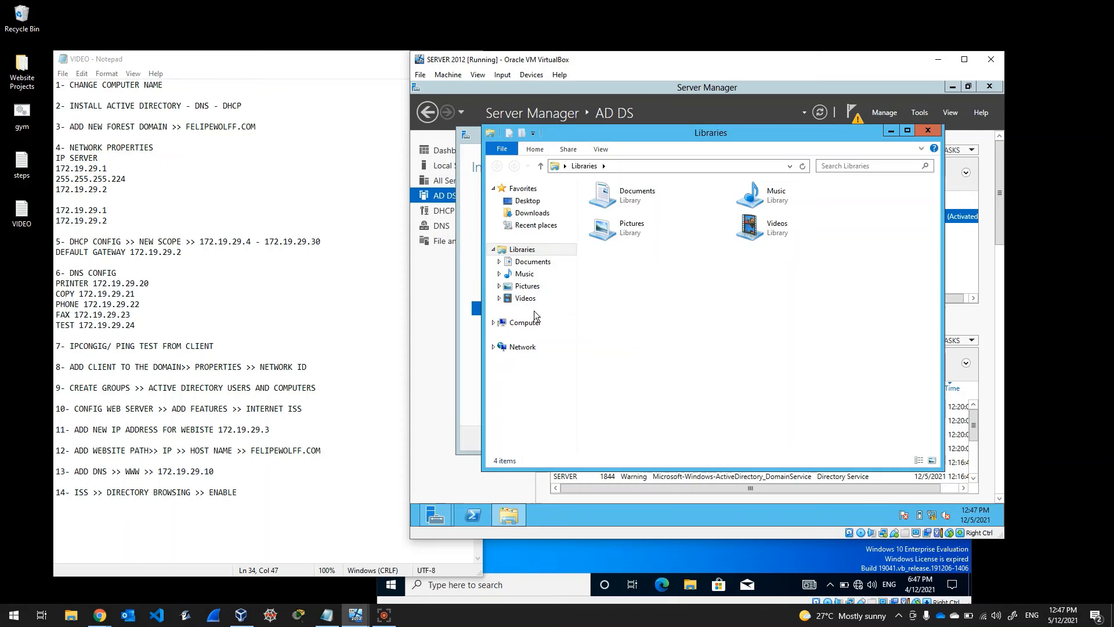
click(525, 323)
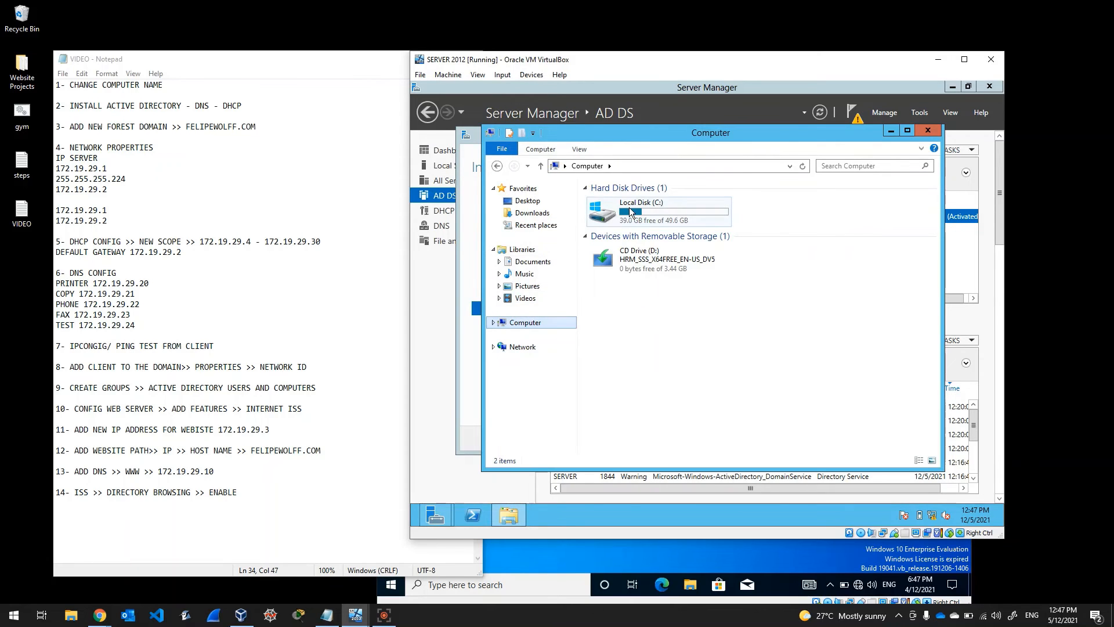
click(631, 212)
double_click(630, 211)
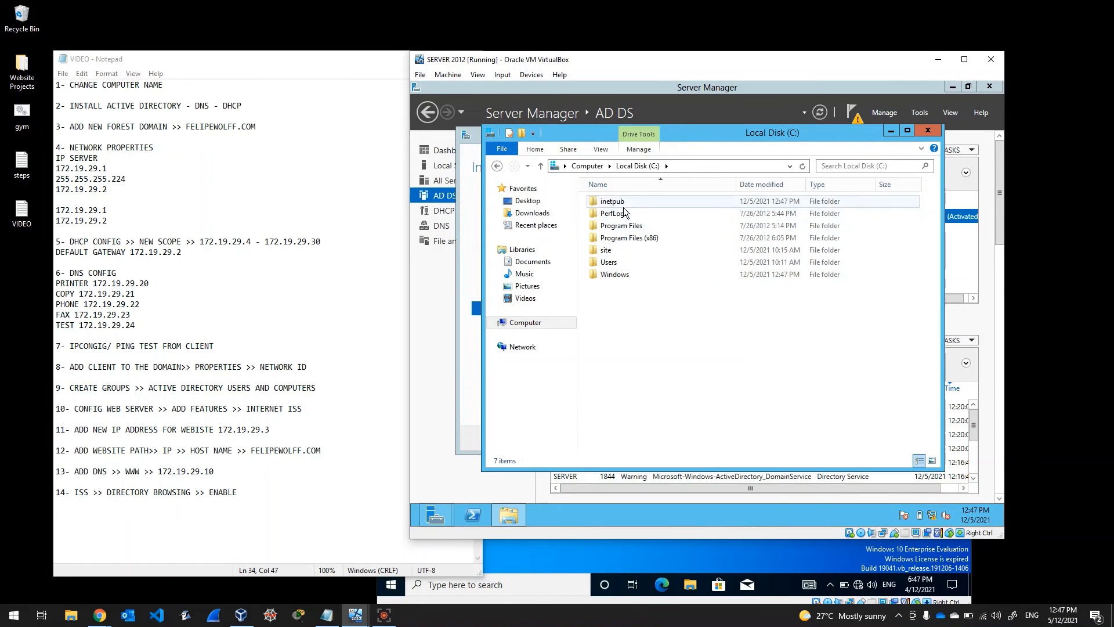
double_click(608, 251)
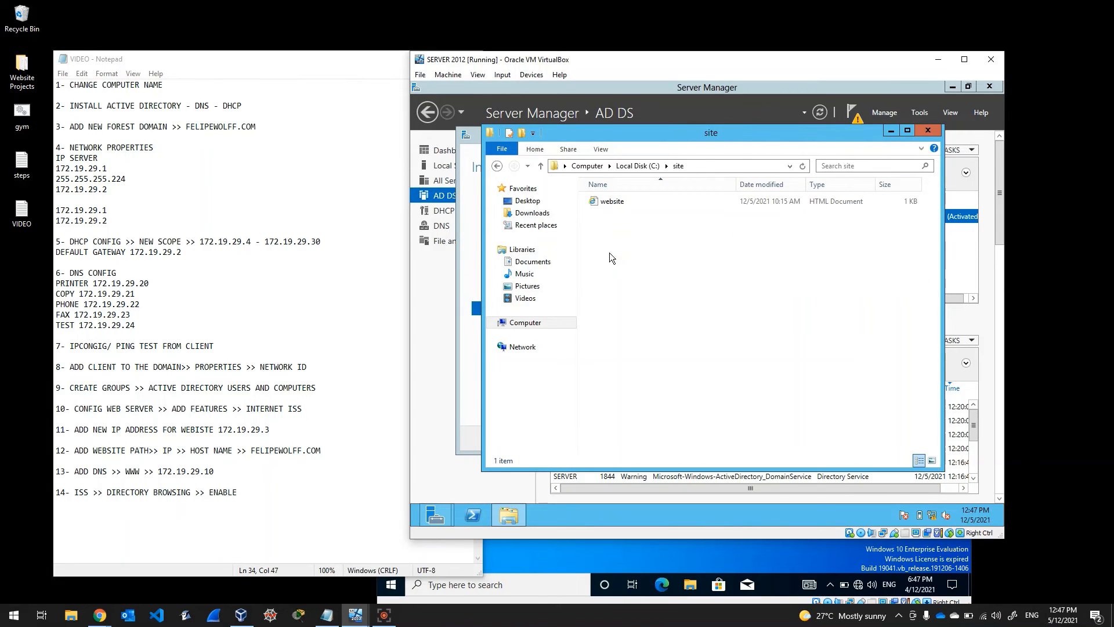
double_click(623, 202)
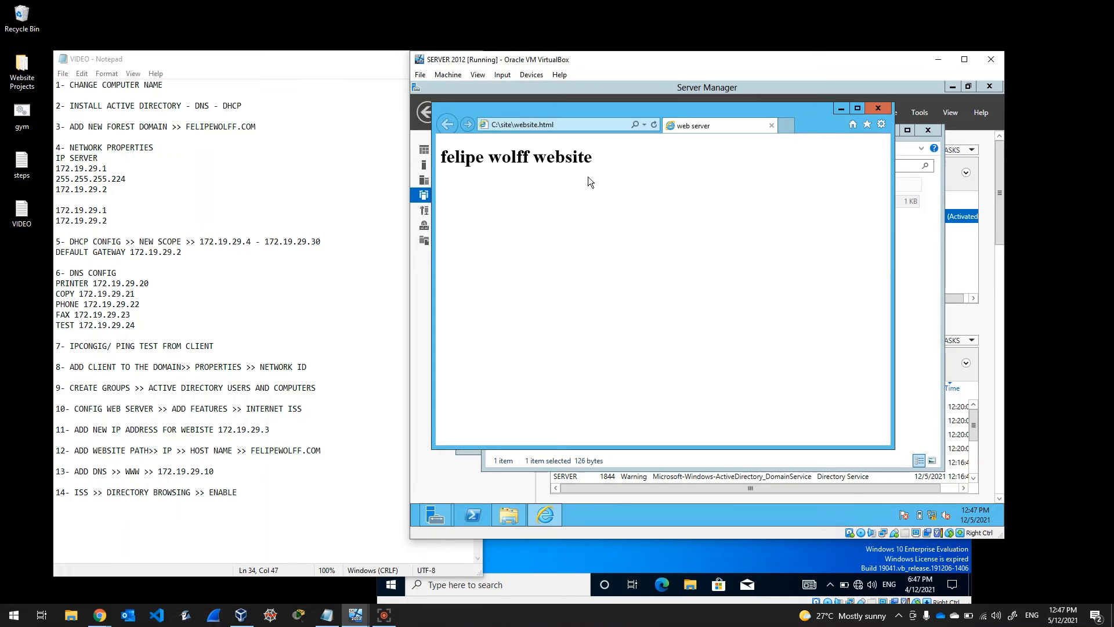
click(878, 108)
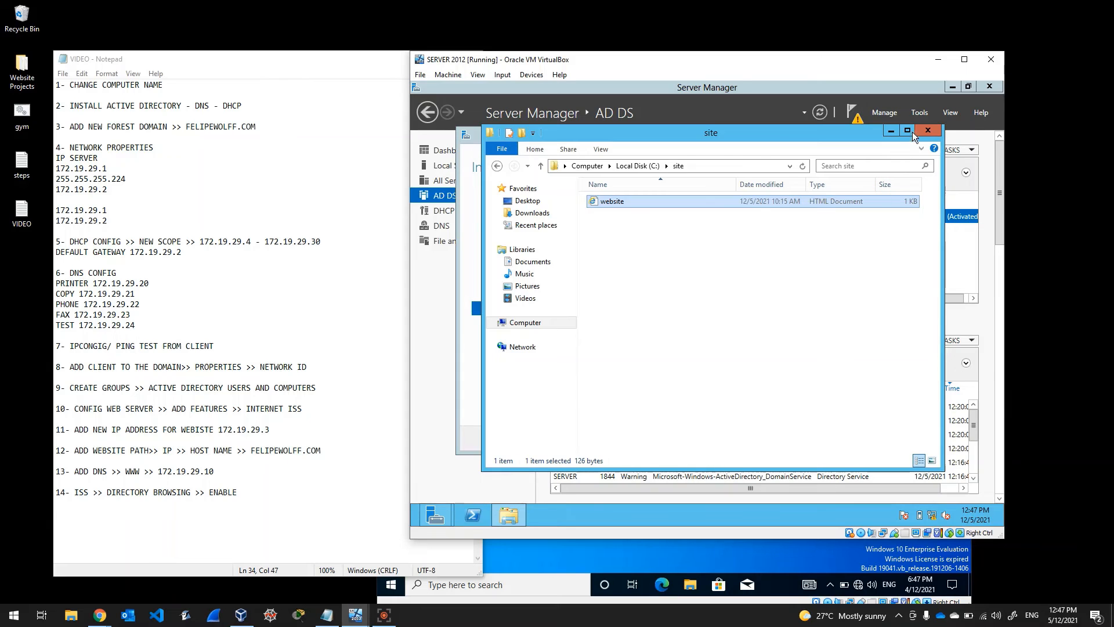
click(927, 132)
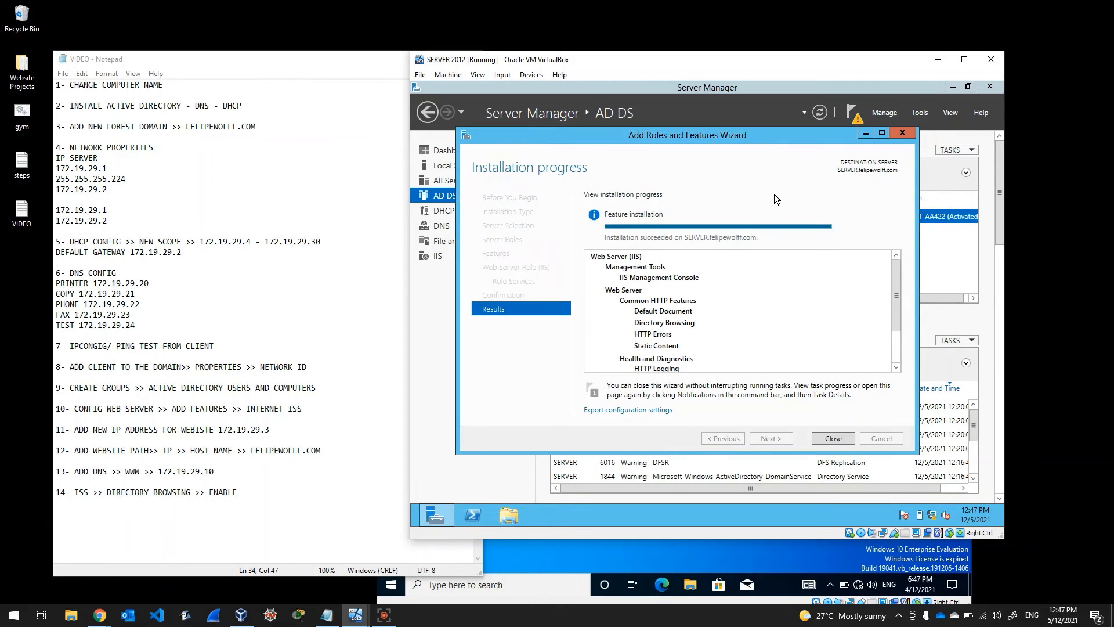
click(839, 440)
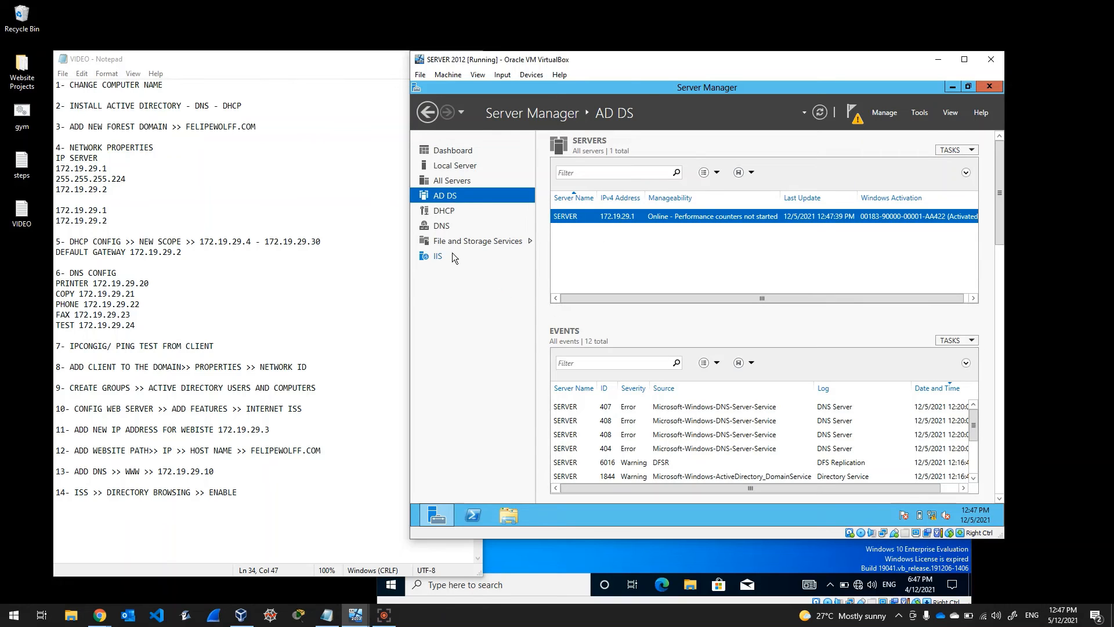
click(437, 256)
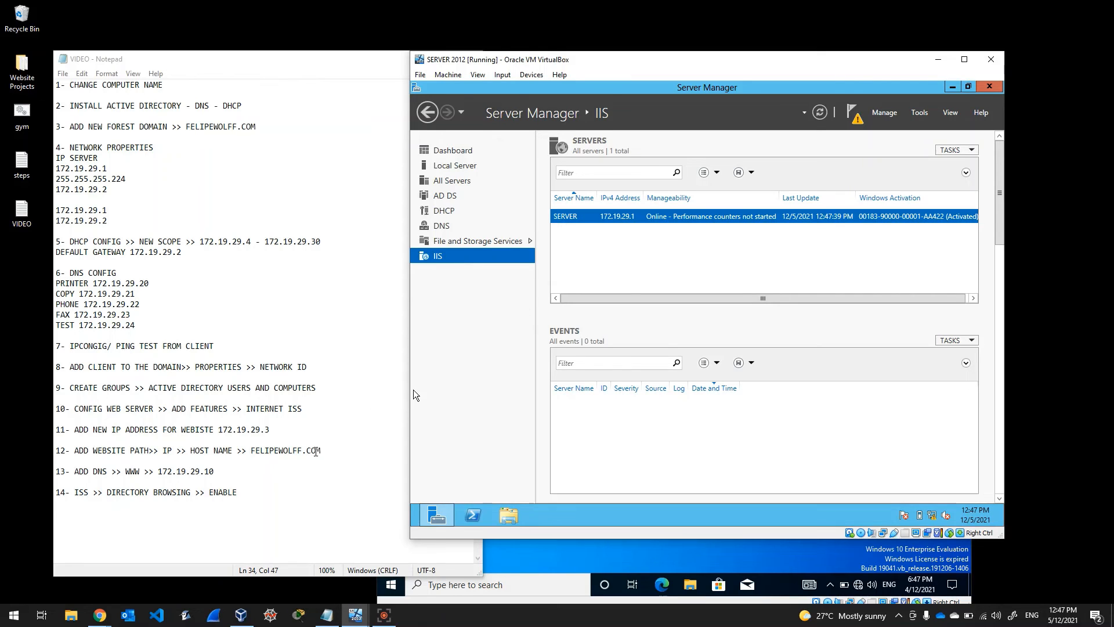
click(309, 428)
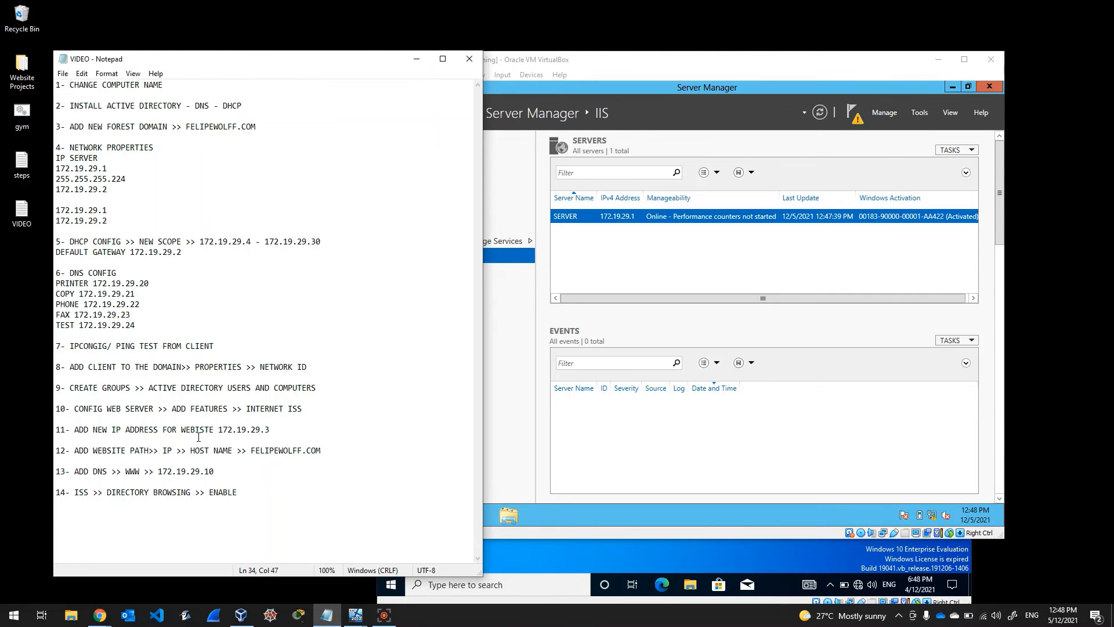
click(524, 333)
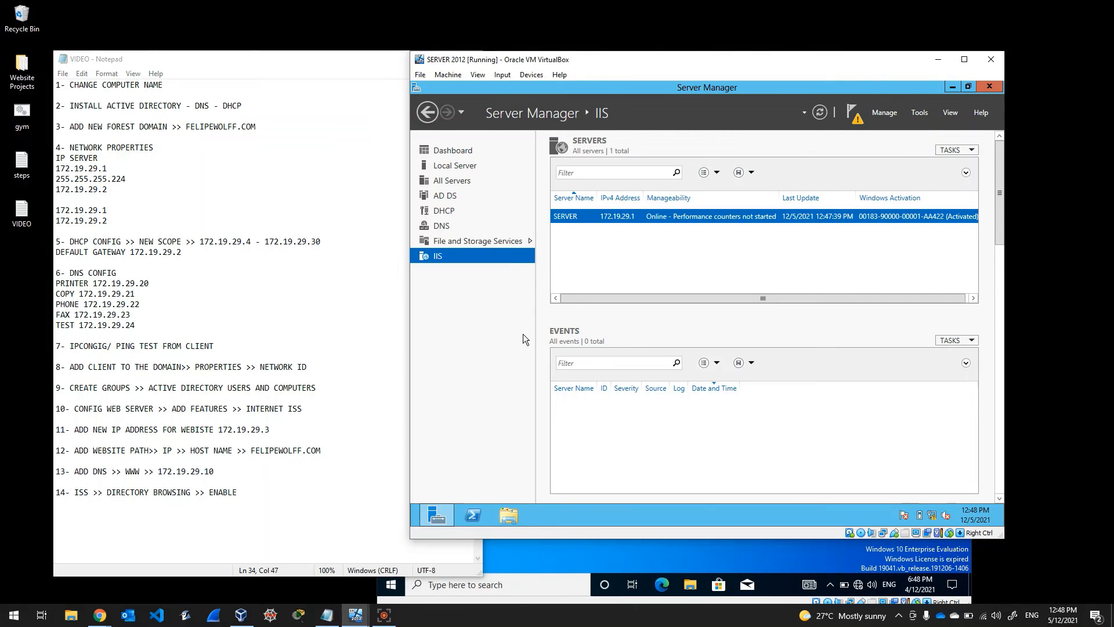
Step: Open the IPv4 properties of the server's Ethernet adapter via Network and Sharing Center
right_click(935, 514)
click(930, 507)
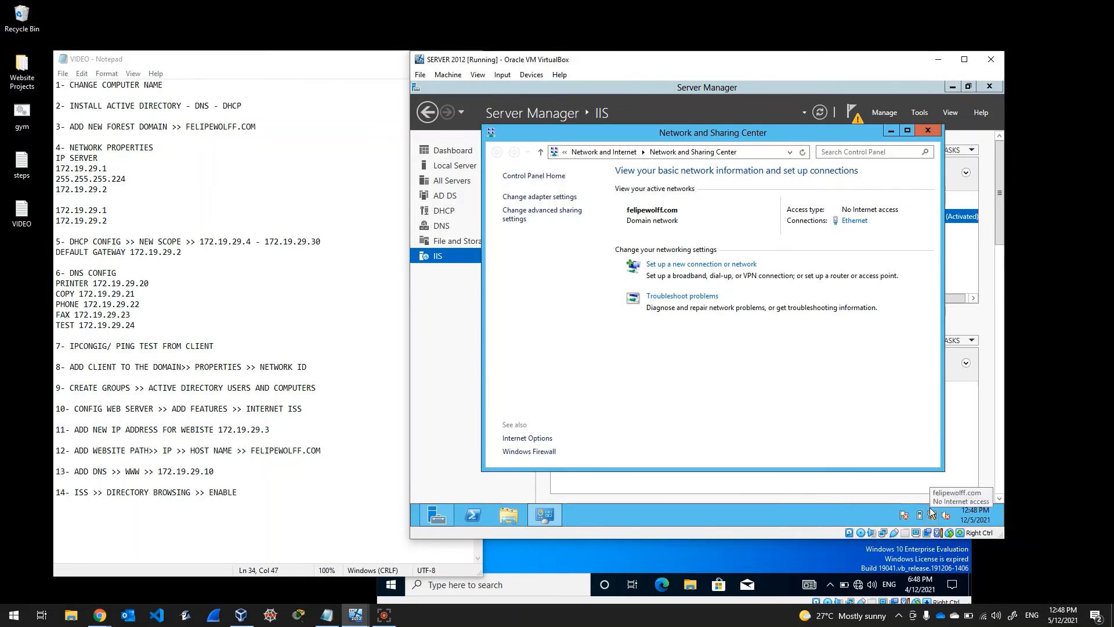
click(540, 197)
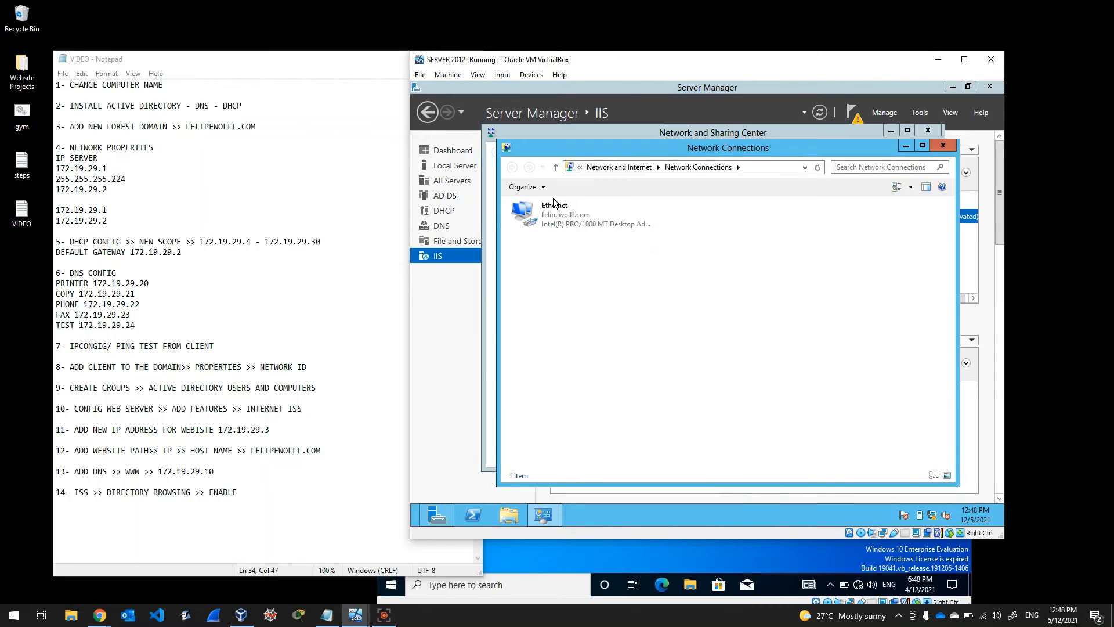
click(558, 210)
right_click(558, 208)
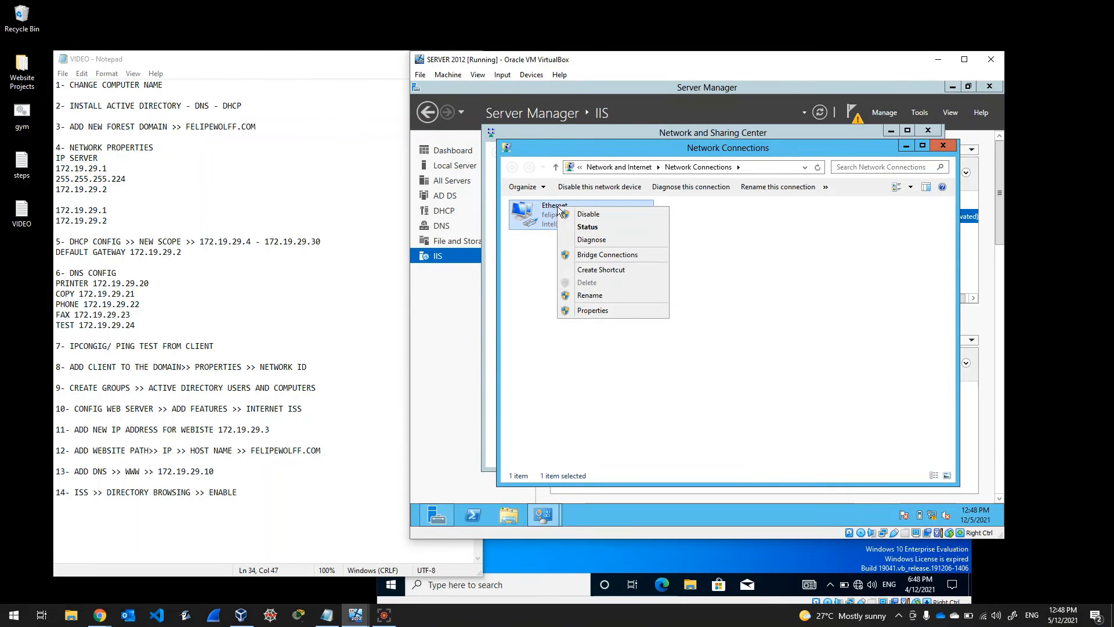
click(611, 312)
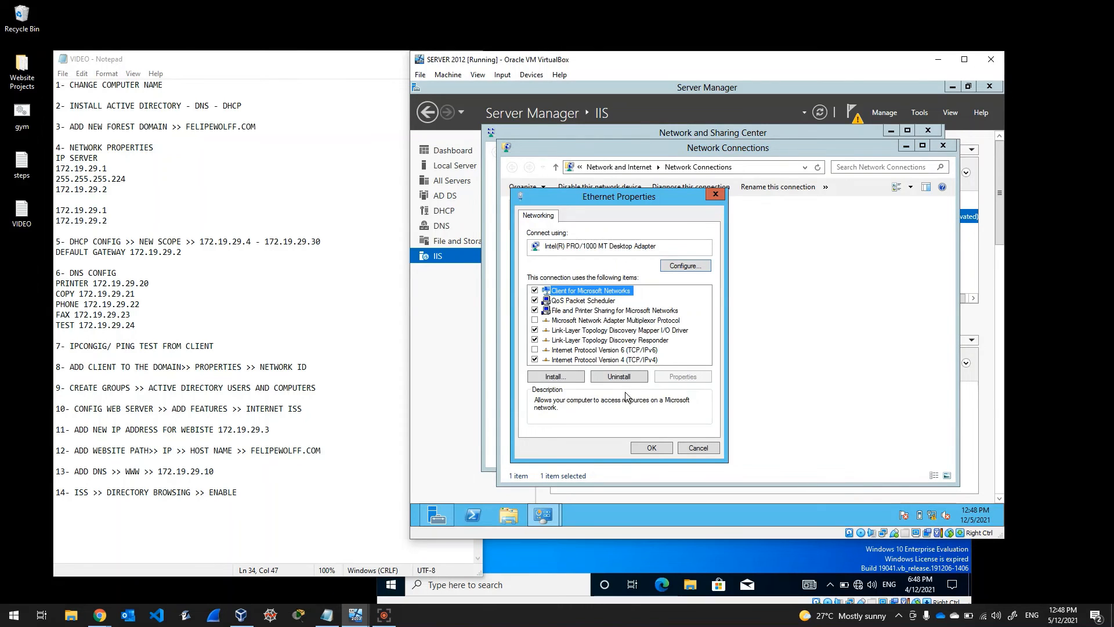
click(612, 359)
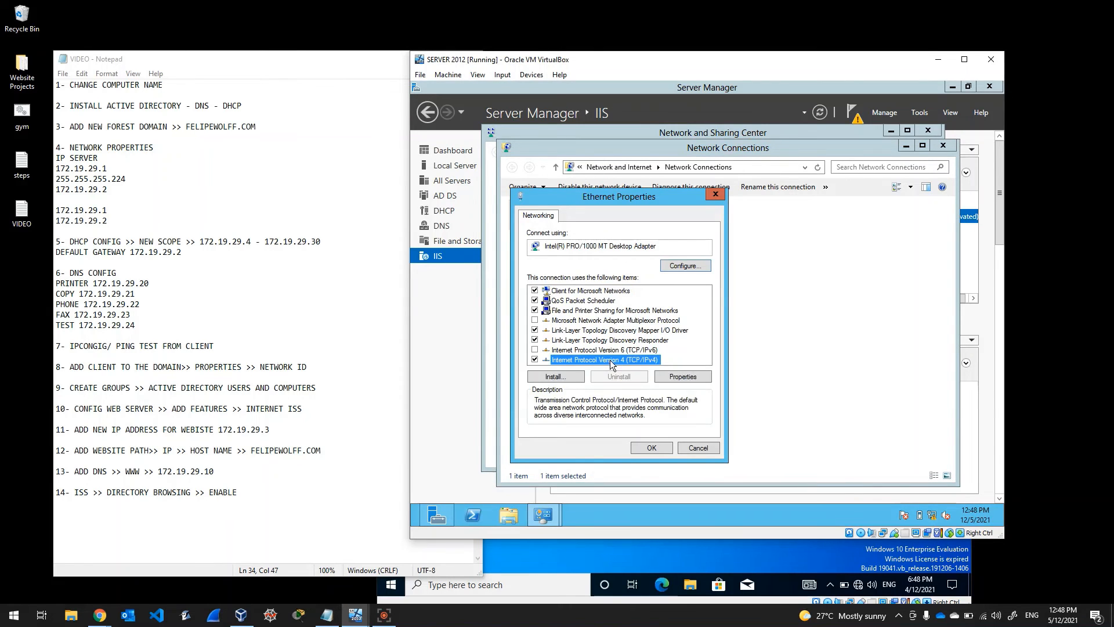
click(675, 377)
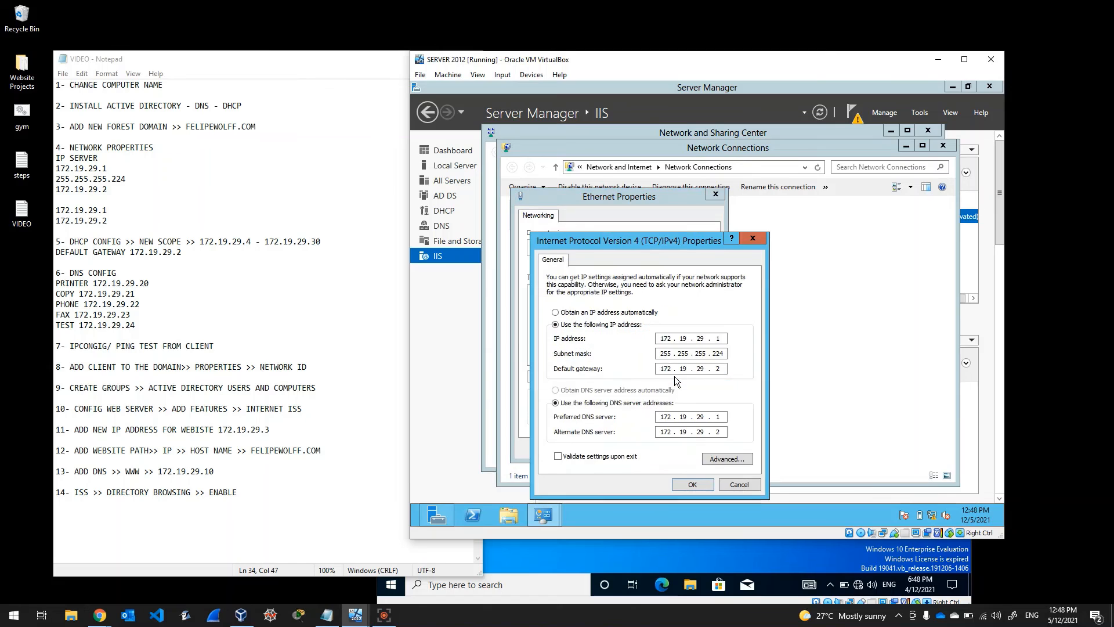
Step: In advanced TCP/IP settings, add IP 172.19.29.3 with subnet mask 255.255.255.224
click(719, 456)
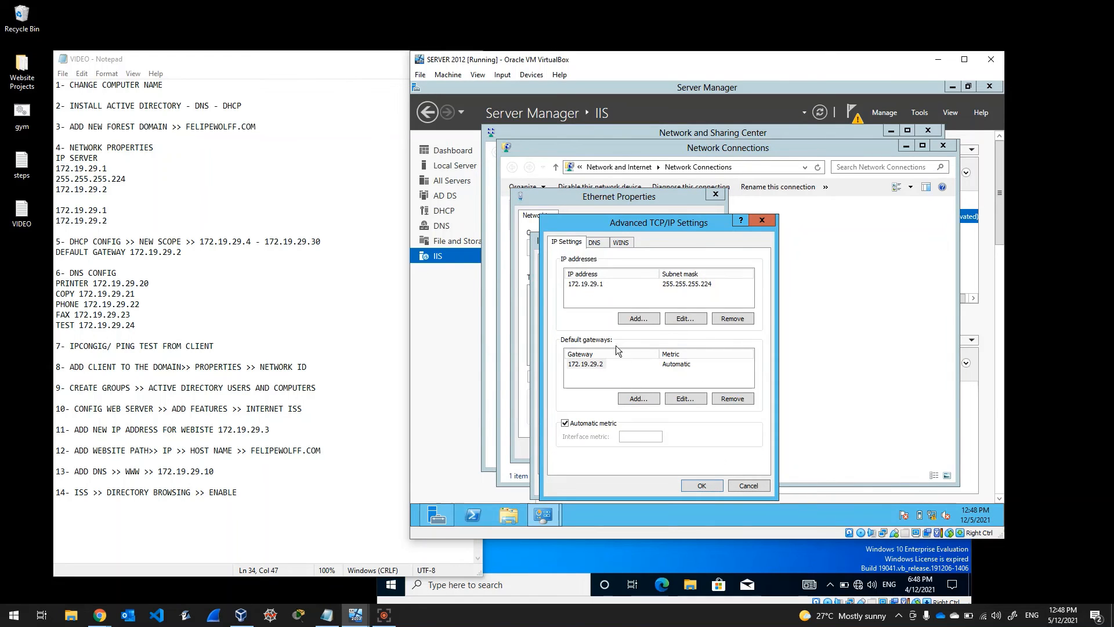
click(637, 320)
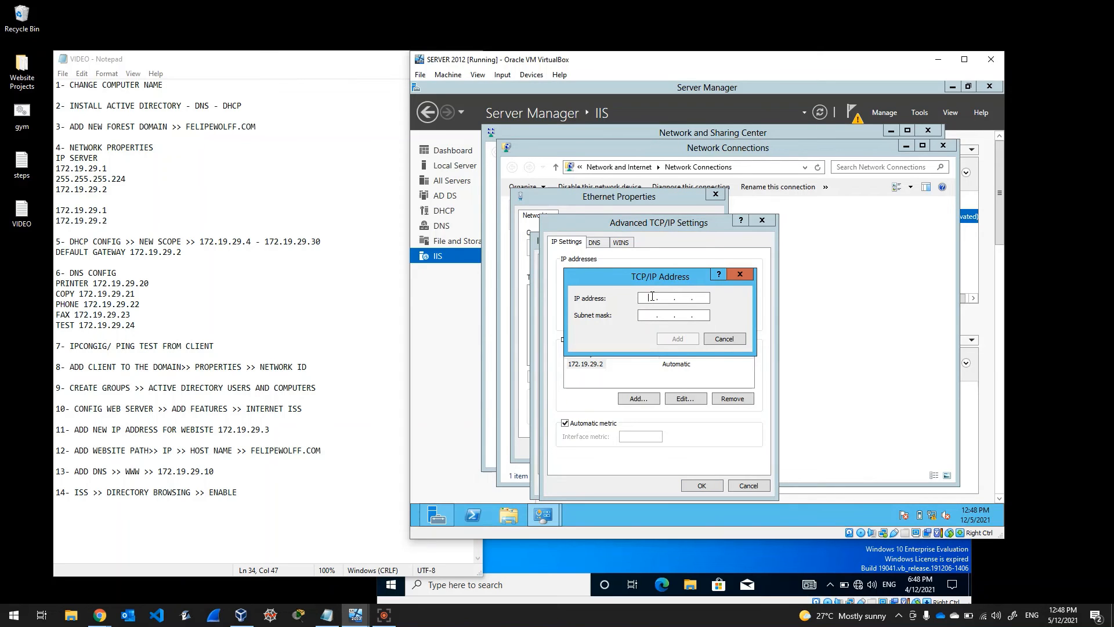
text(172.19..)
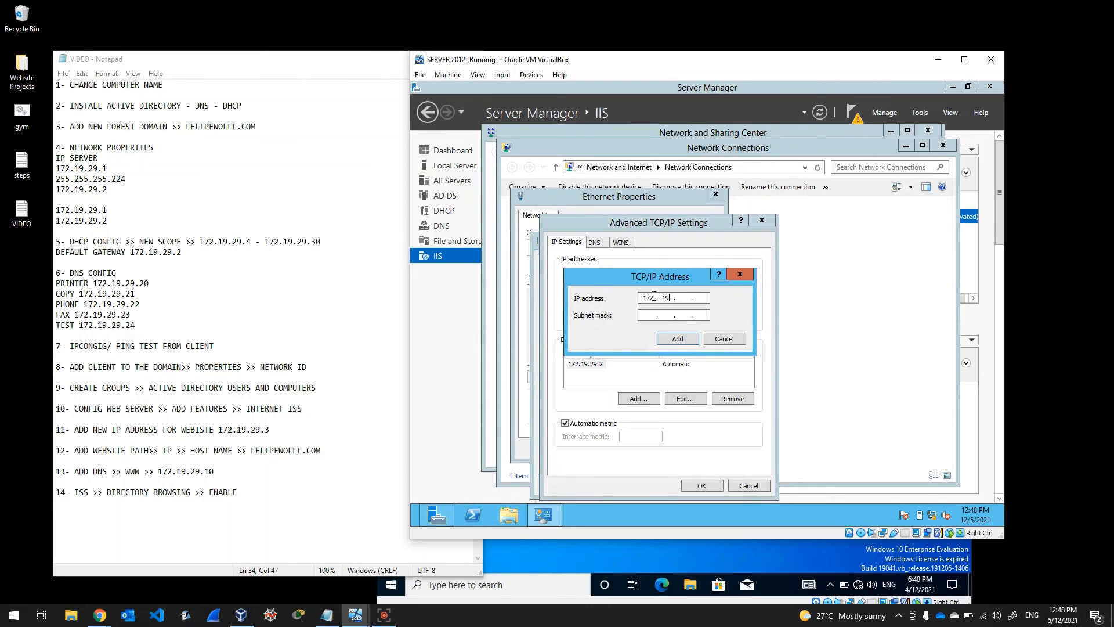
click(676, 298)
click(676, 299)
text(29 . 3)
click(646, 314)
click(683, 315)
text(255 . 224)
click(671, 337)
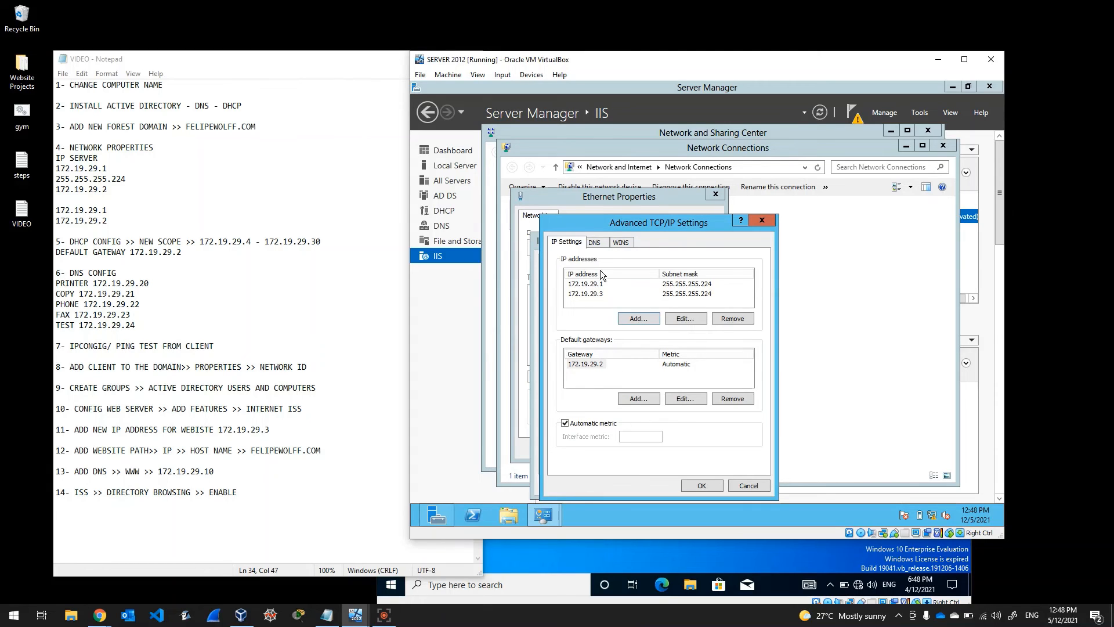
Step: Confirm all the adapter dialogs, check the Notepad checklist, and close the network windows
click(694, 487)
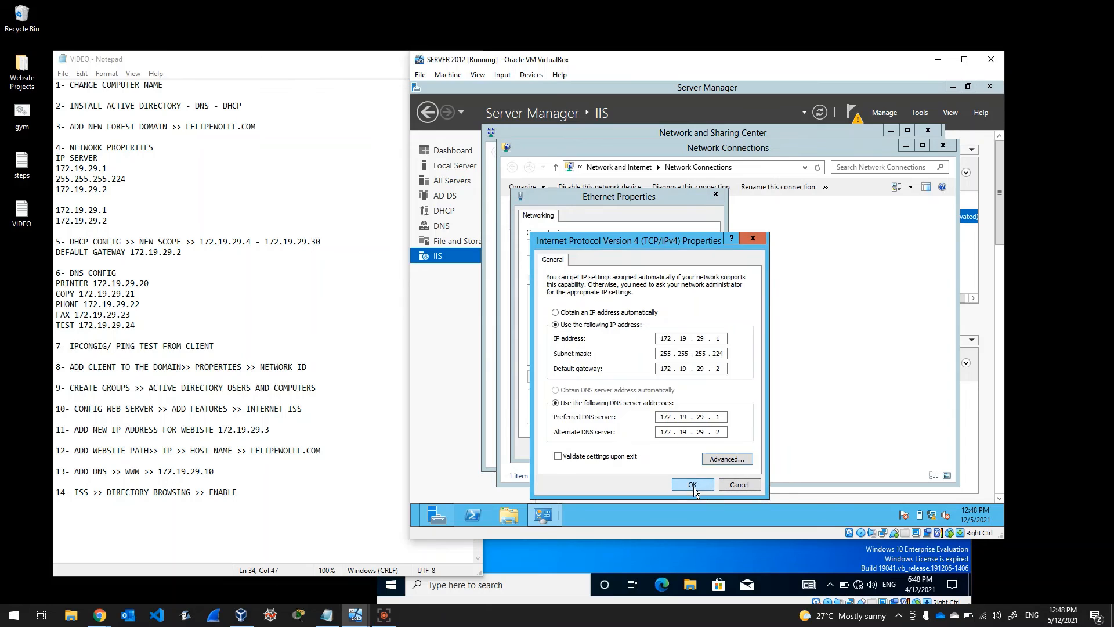
click(691, 485)
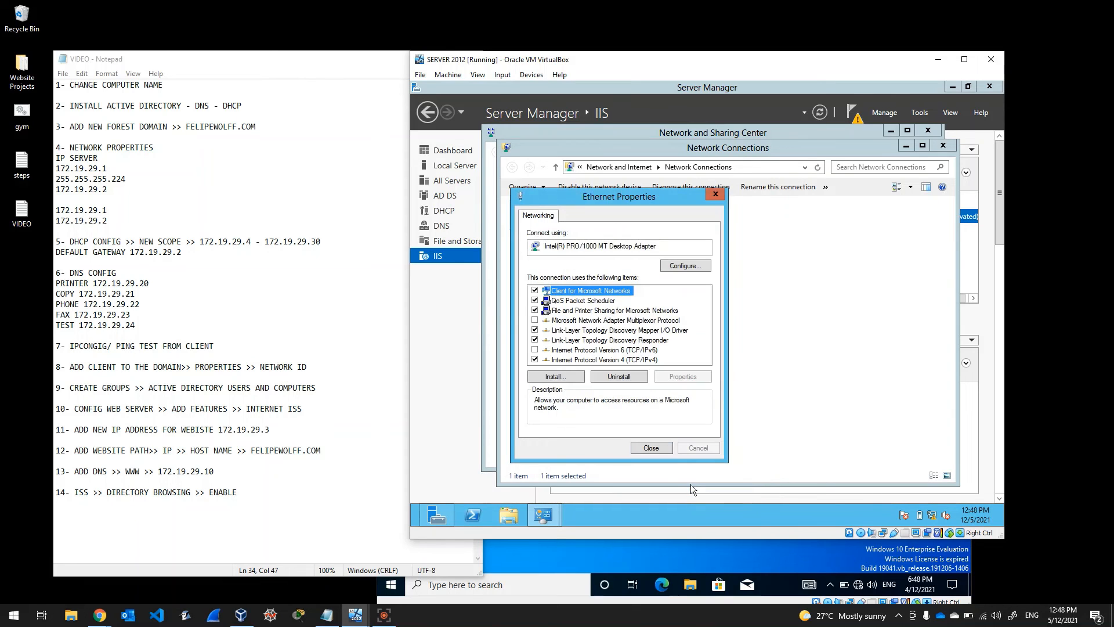
click(664, 448)
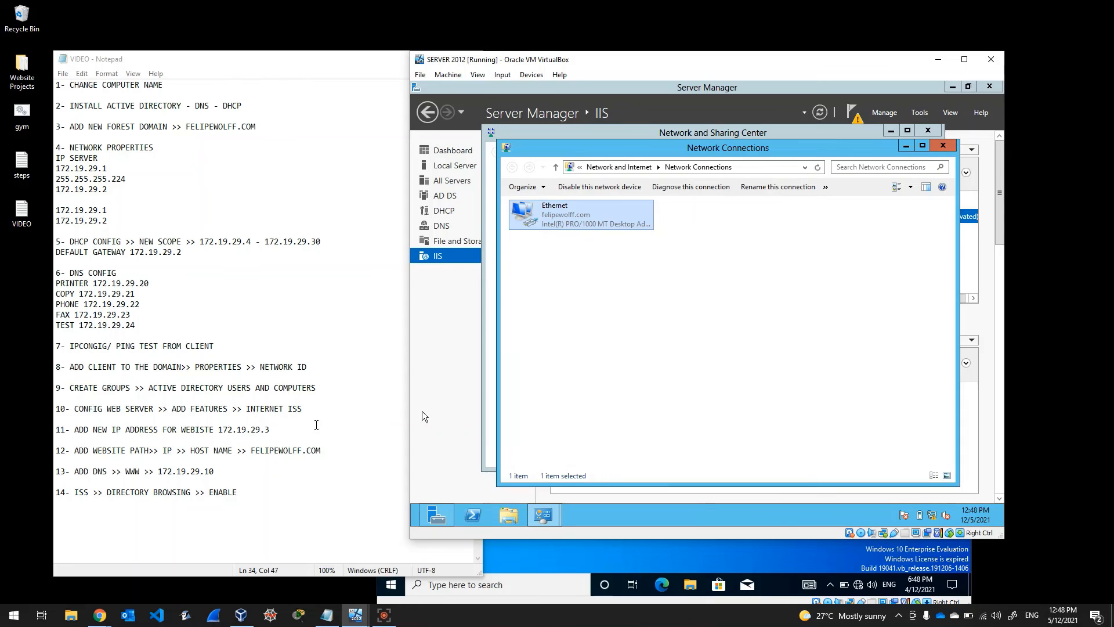
click(317, 426)
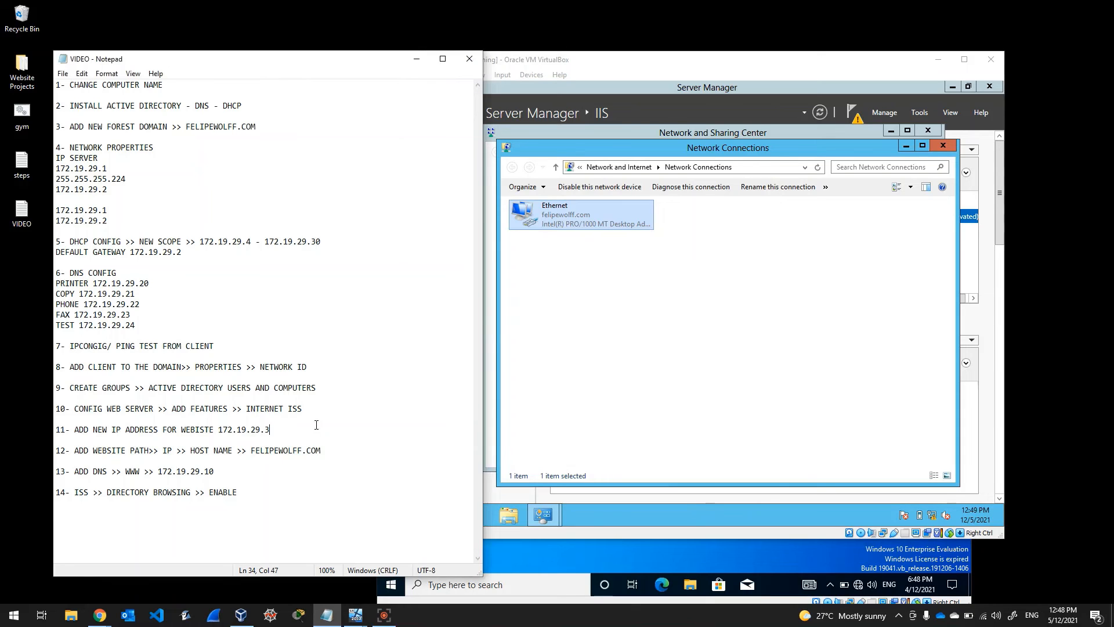
click(346, 450)
click(944, 145)
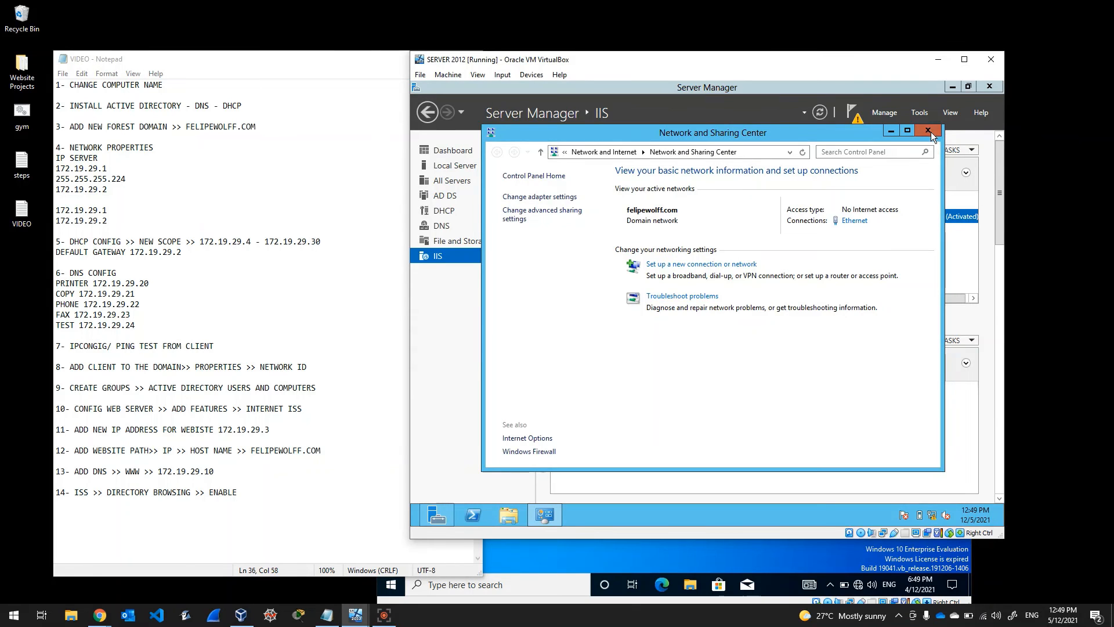
click(929, 131)
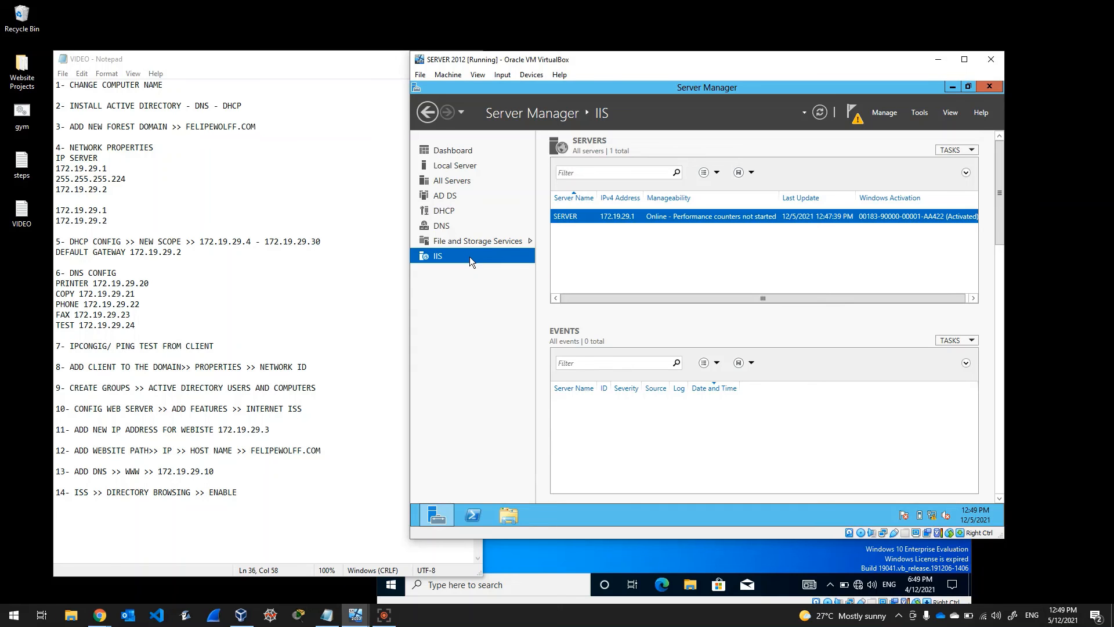
Step: Launch IIS Manager maximized, expand SERVER to its home page, and decline the Web Platform prompt
click(921, 112)
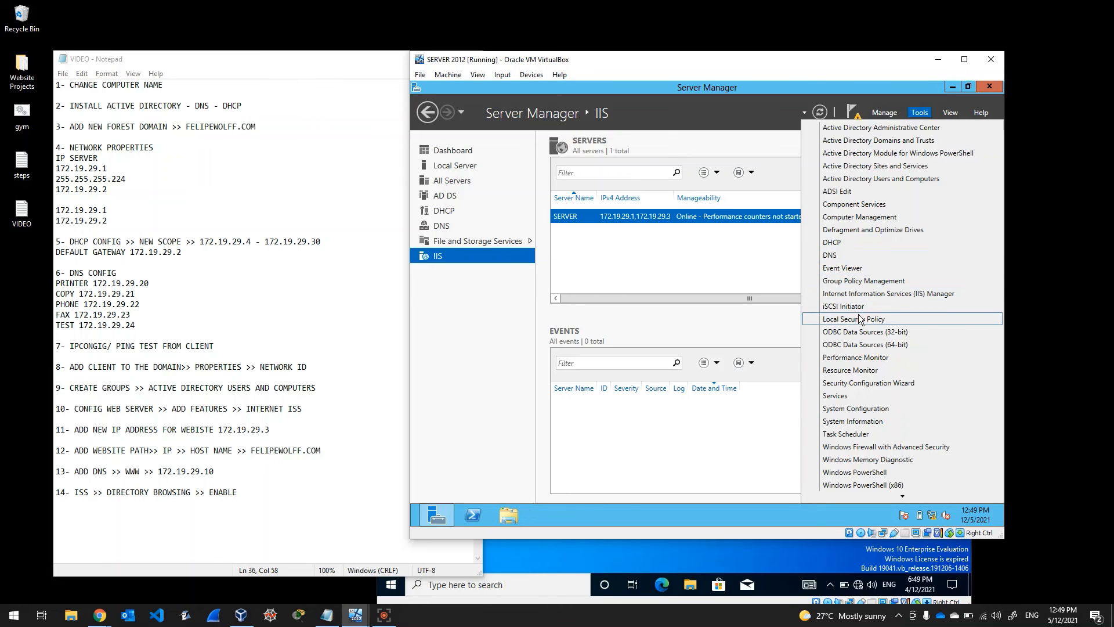
click(868, 295)
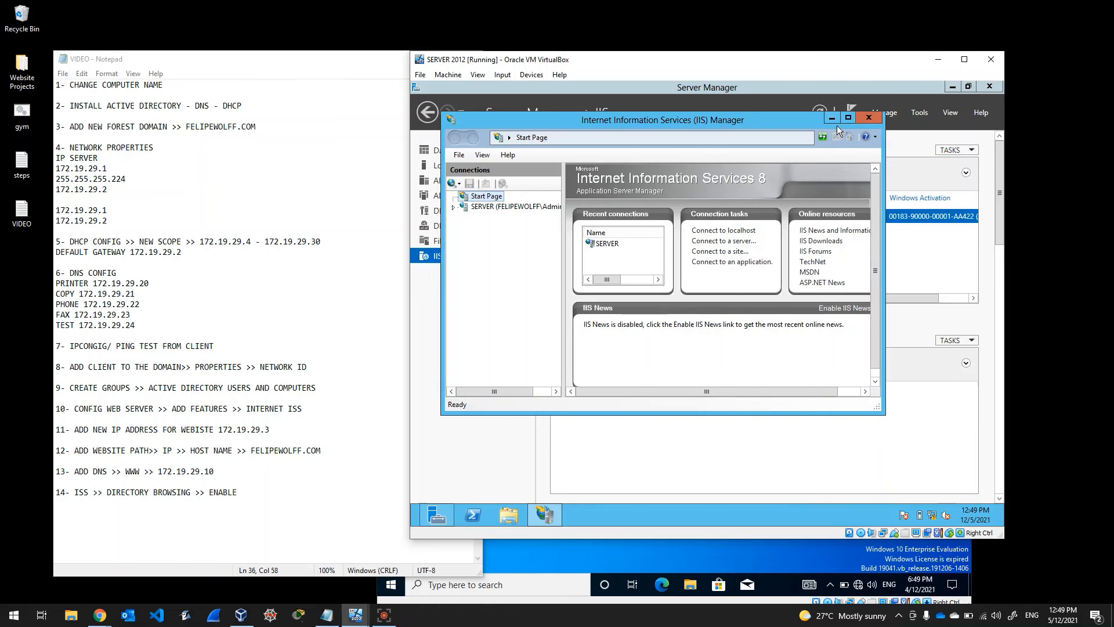
click(847, 118)
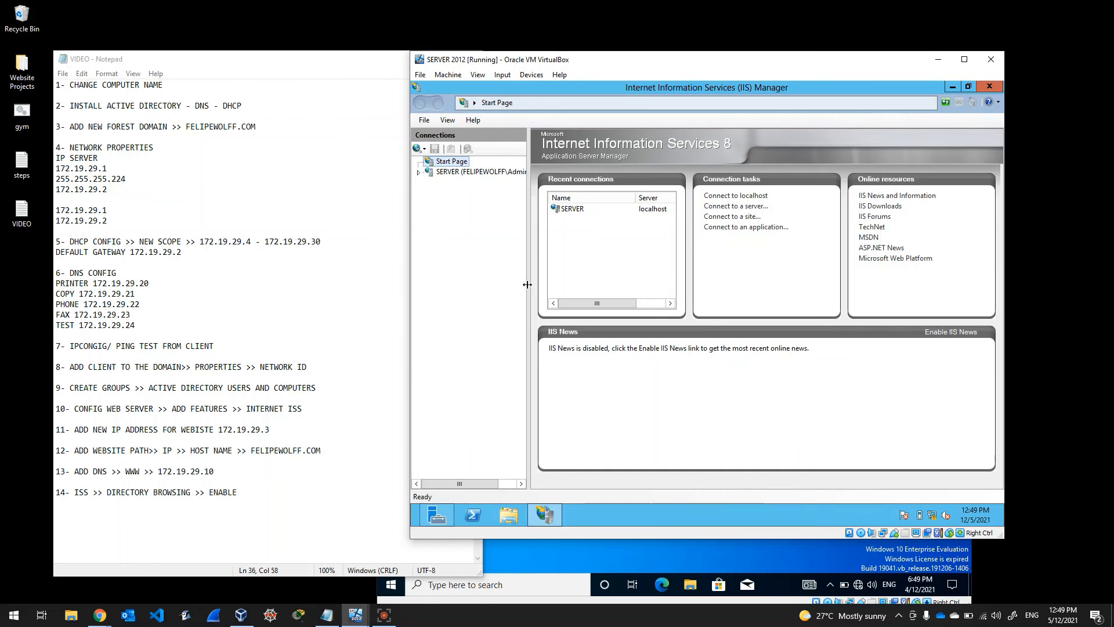
drag(528, 282, 596, 280)
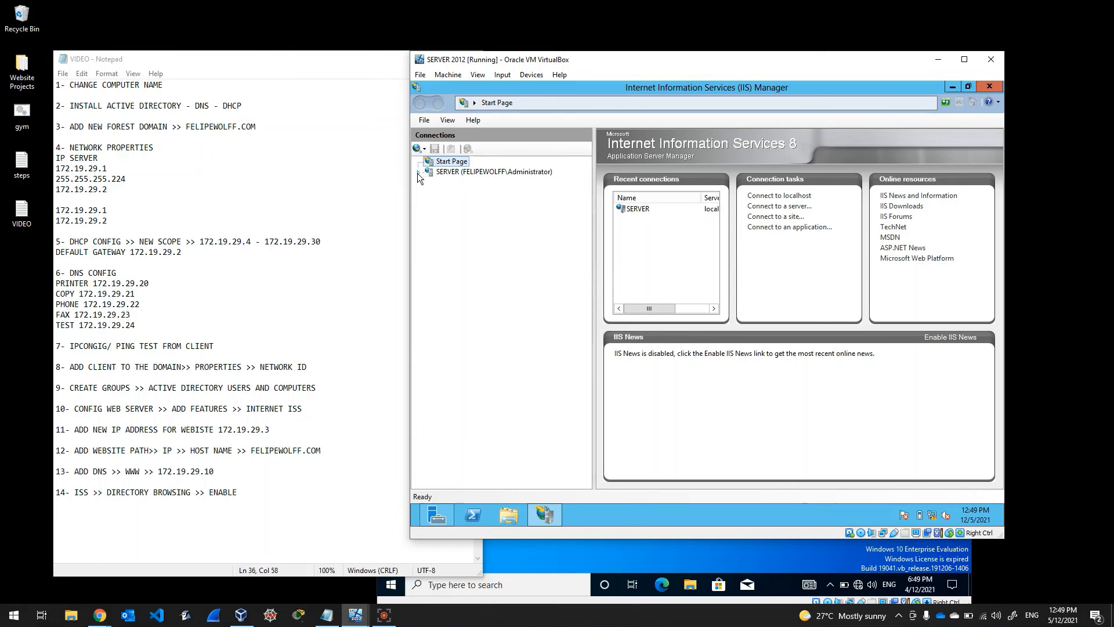
click(434, 173)
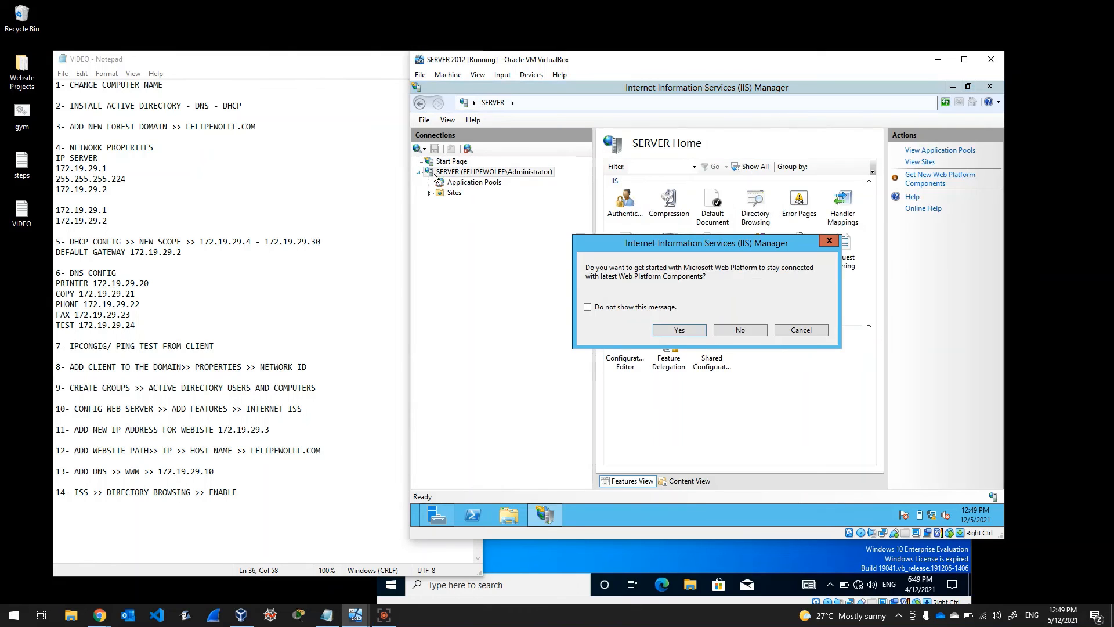
click(828, 242)
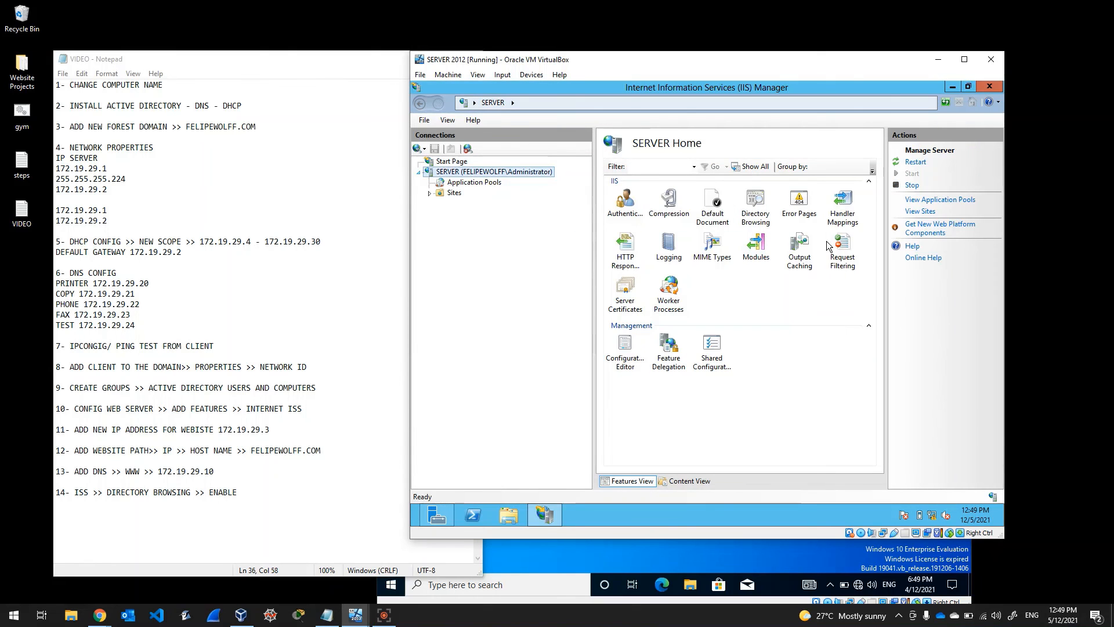
right_click(493, 172)
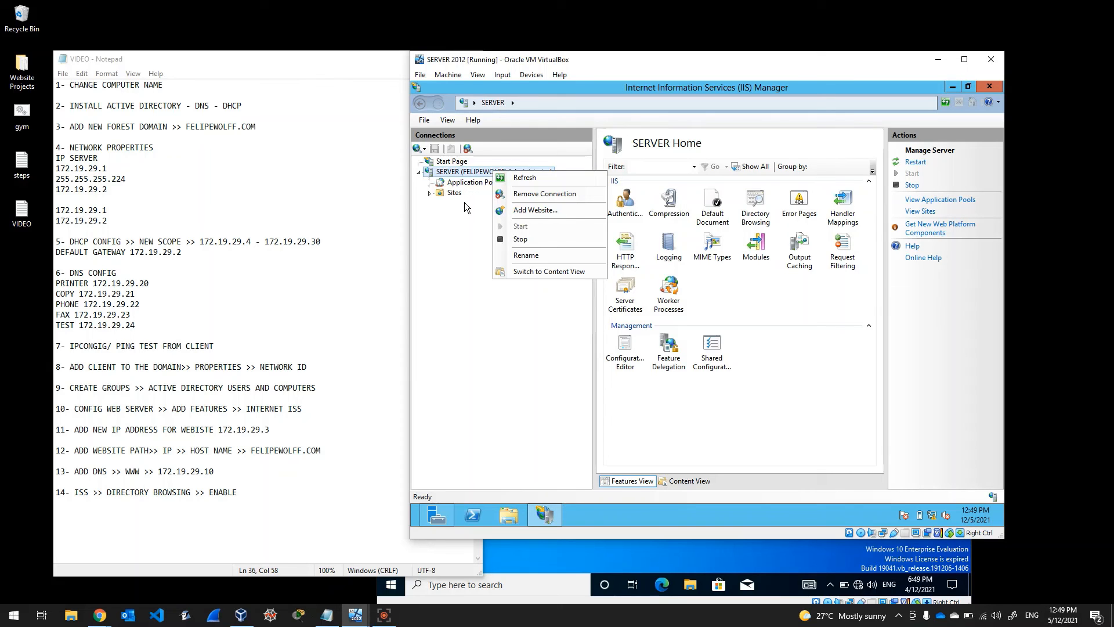
Step: Add a website named 'site' with physical path C:\site
click(517, 213)
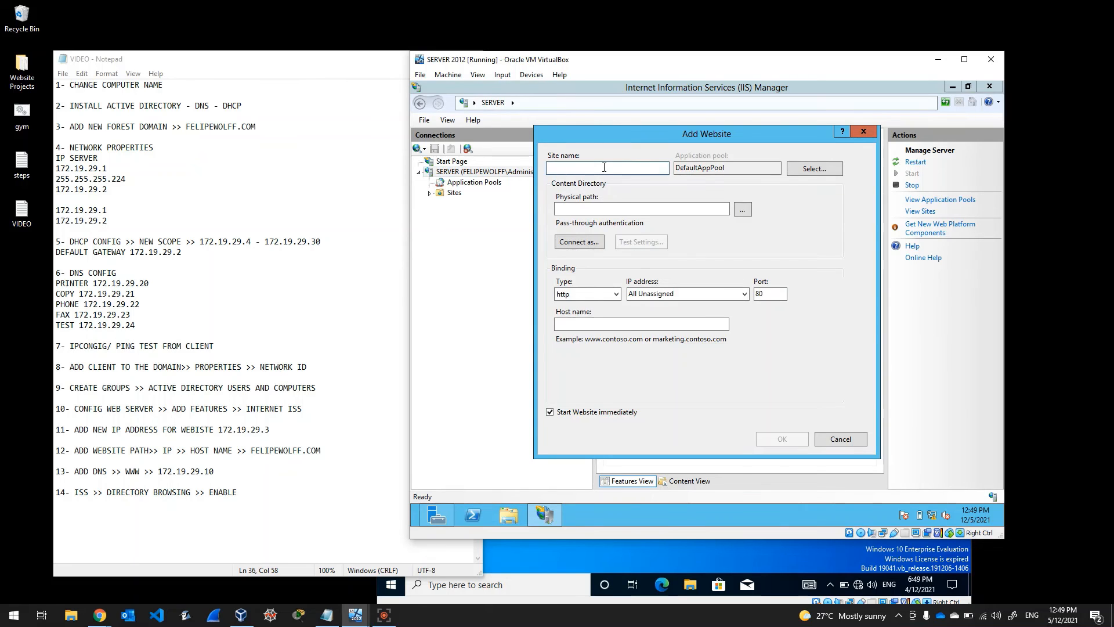
text(site)
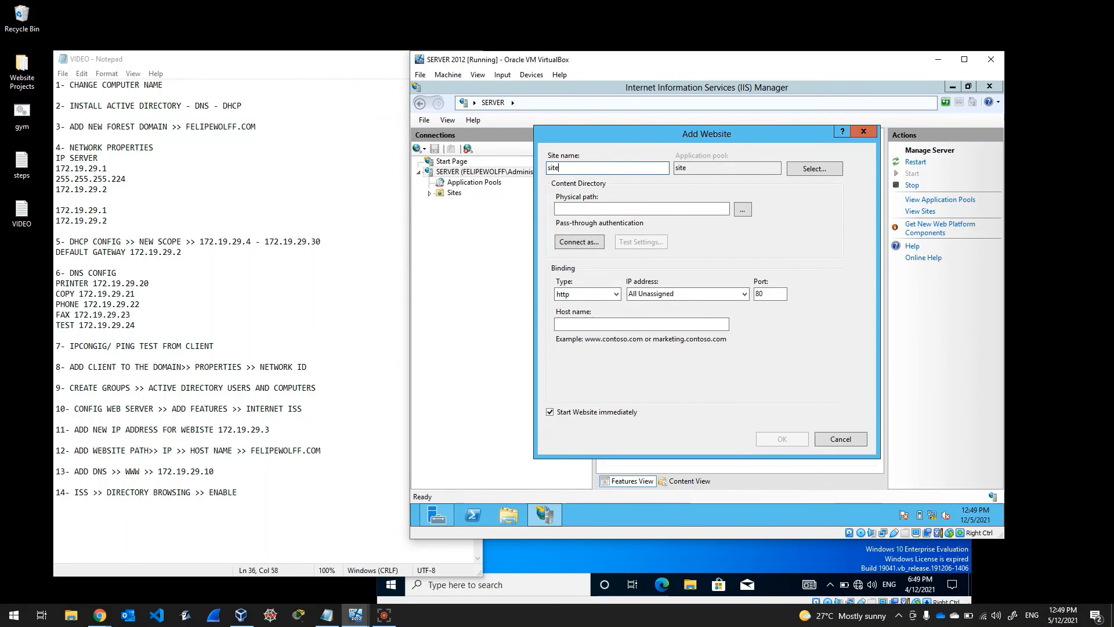
click(742, 208)
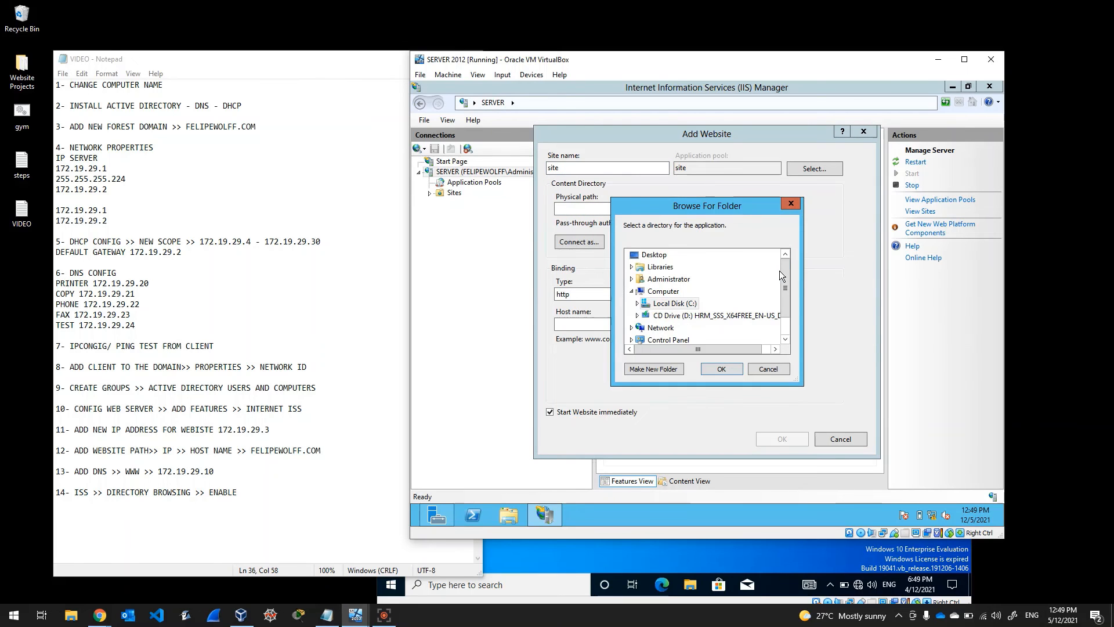
drag(785, 281, 791, 295)
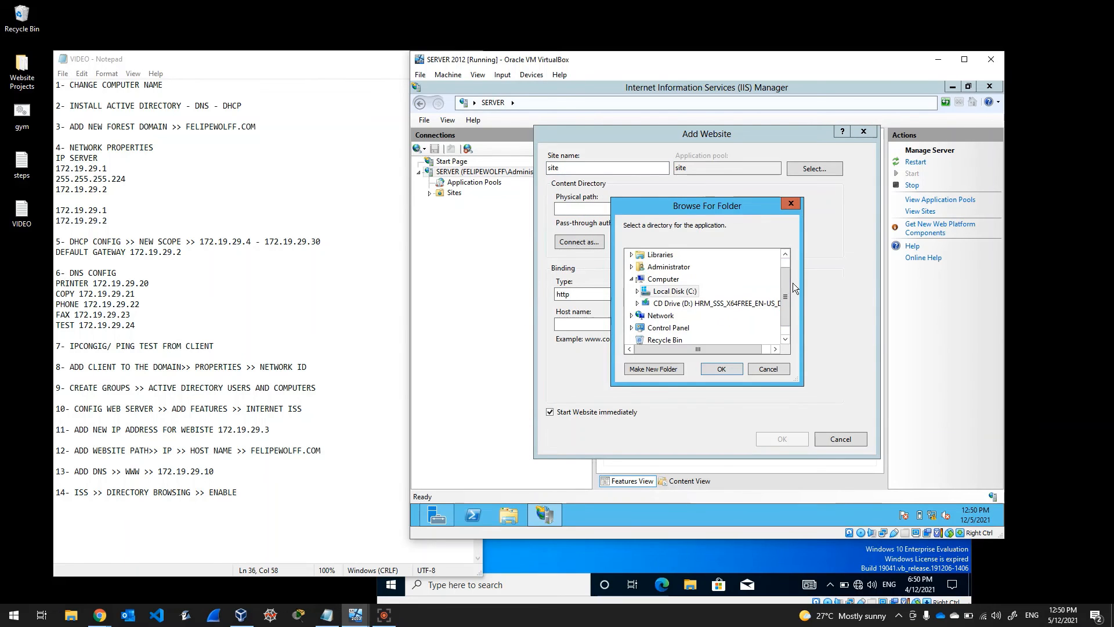
click(639, 292)
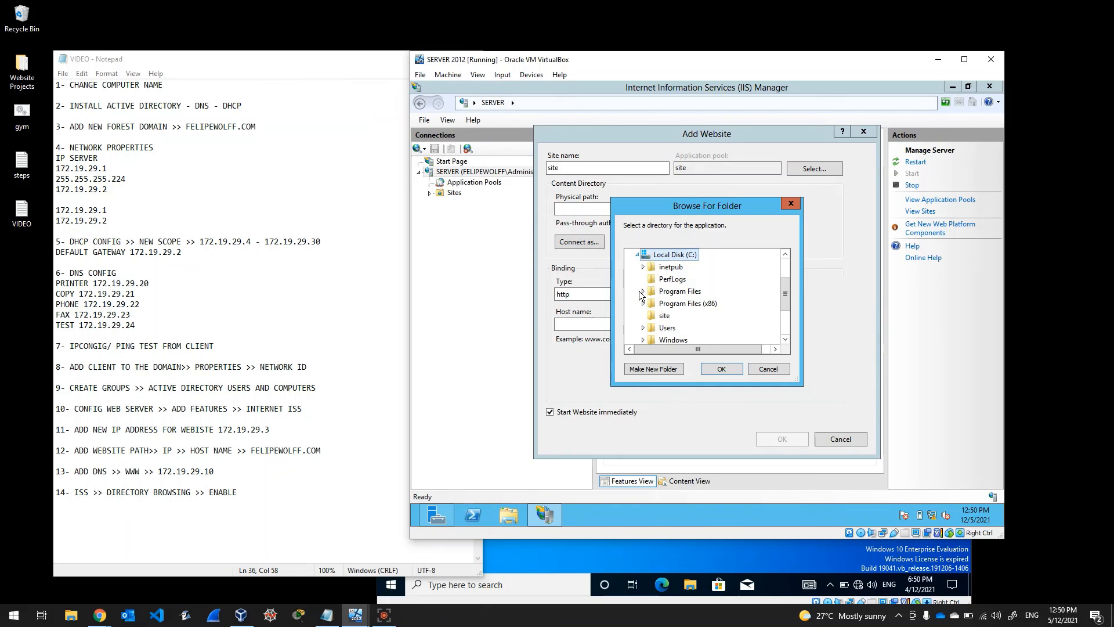
click(664, 316)
click(722, 371)
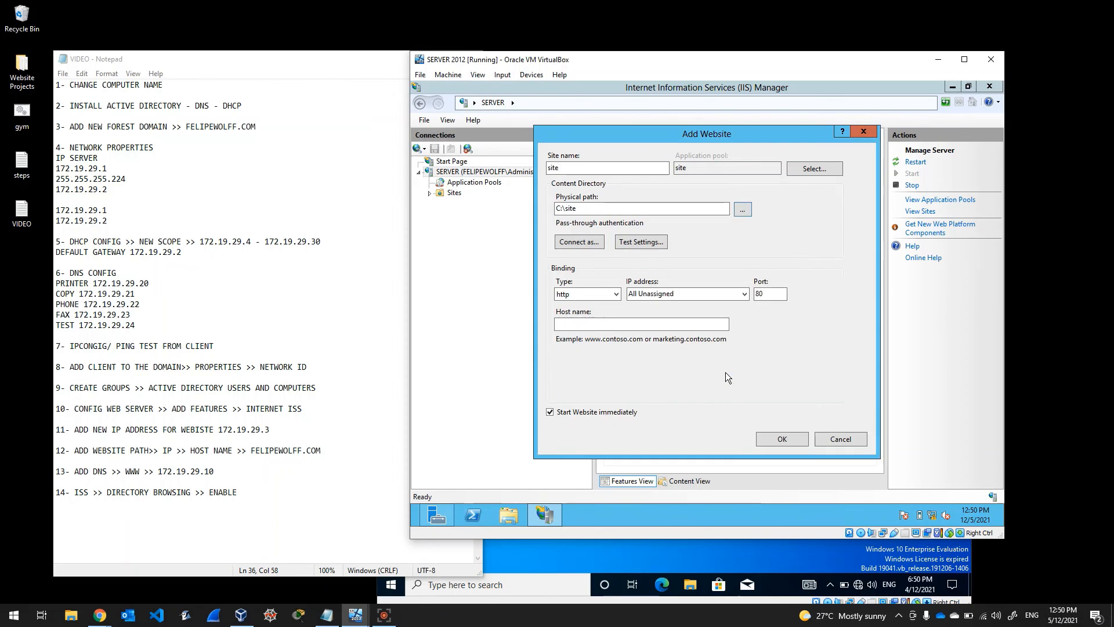
Step: Bind the site to 172.19.29.3 with host name felipewolff.com and create it
click(660, 296)
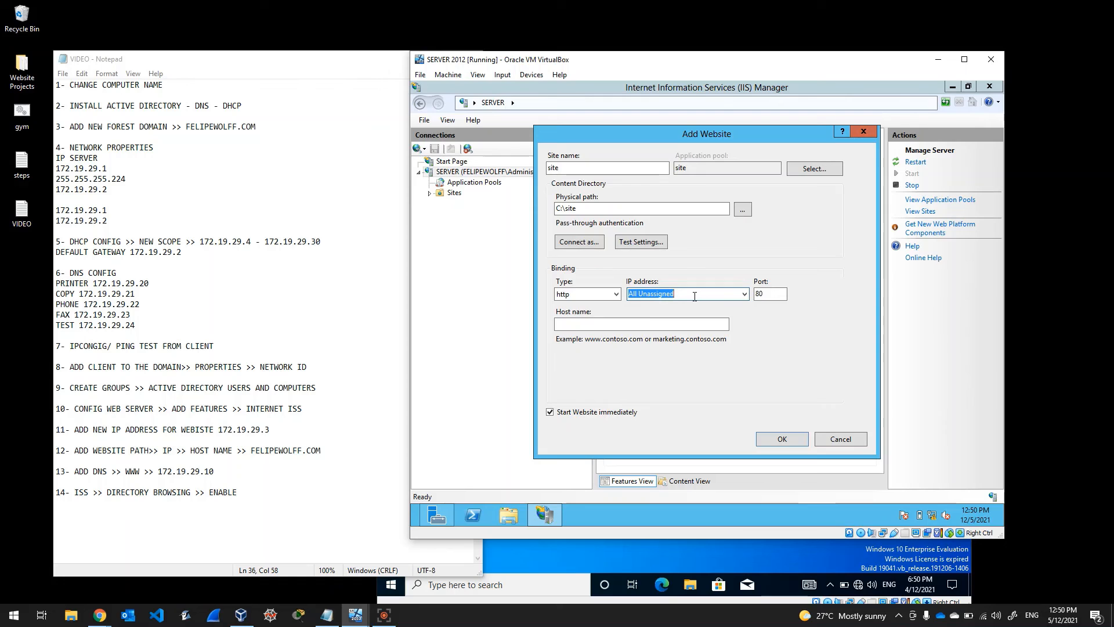
click(743, 294)
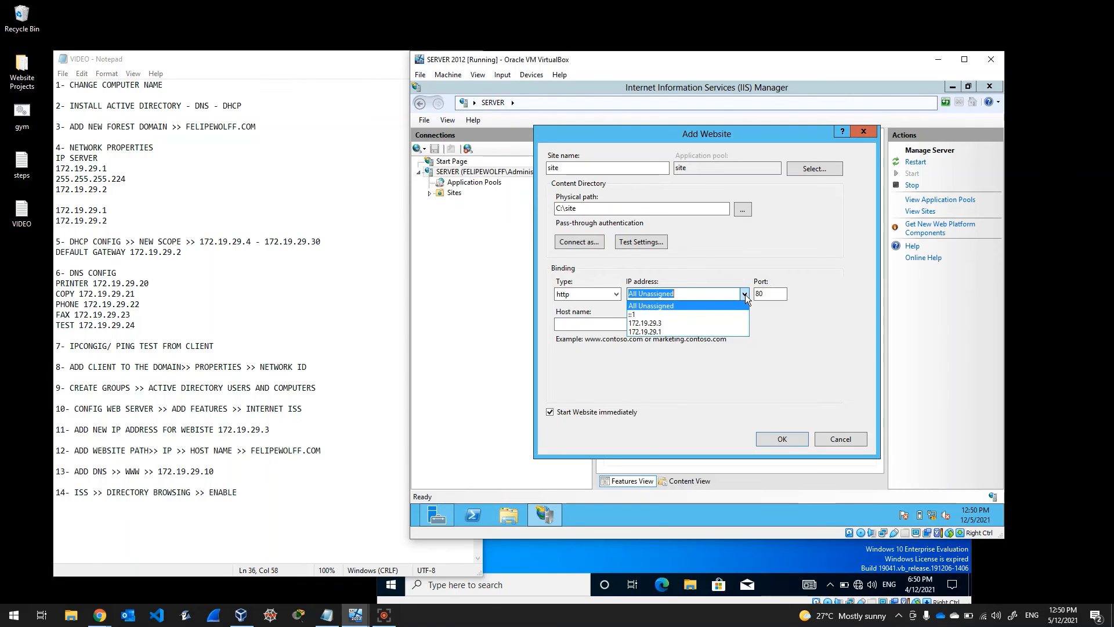
click(684, 322)
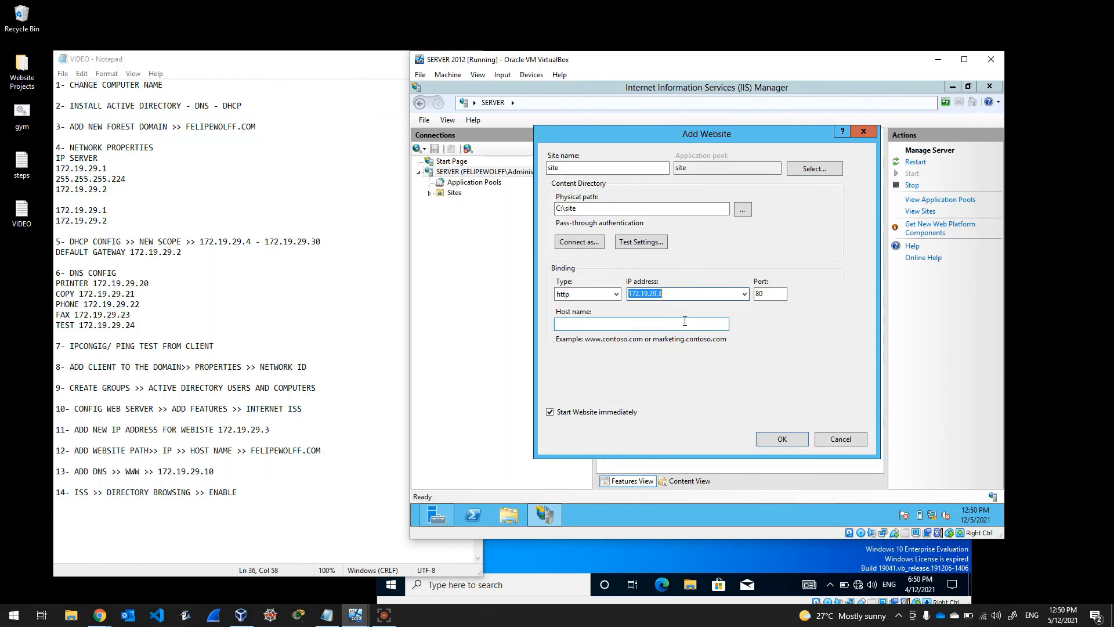
click(675, 323)
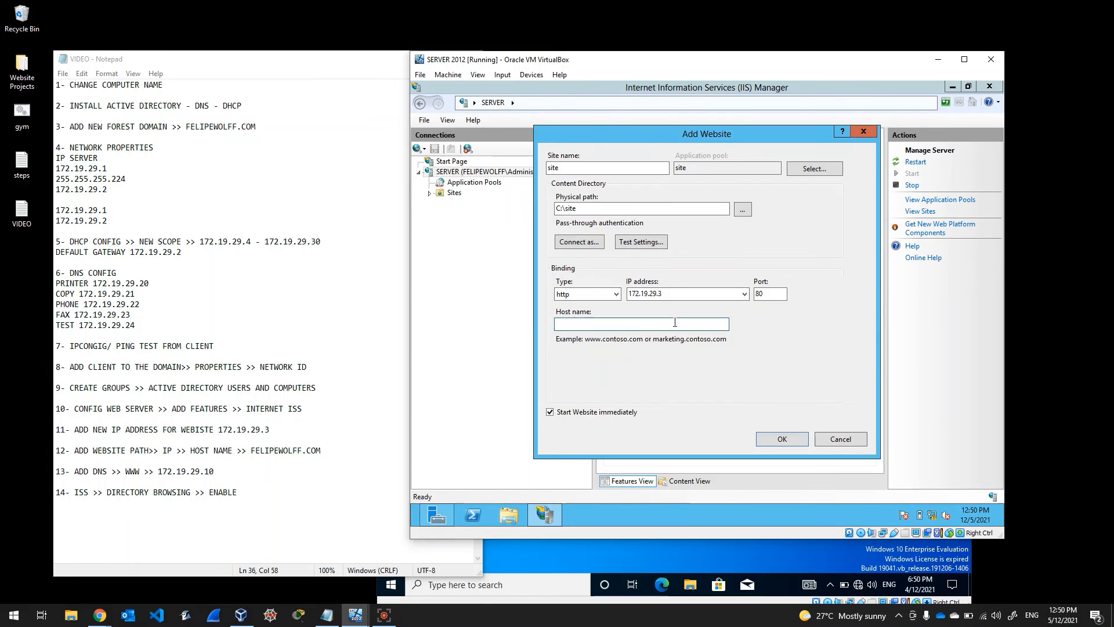
text(felipewolff.com)
click(781, 440)
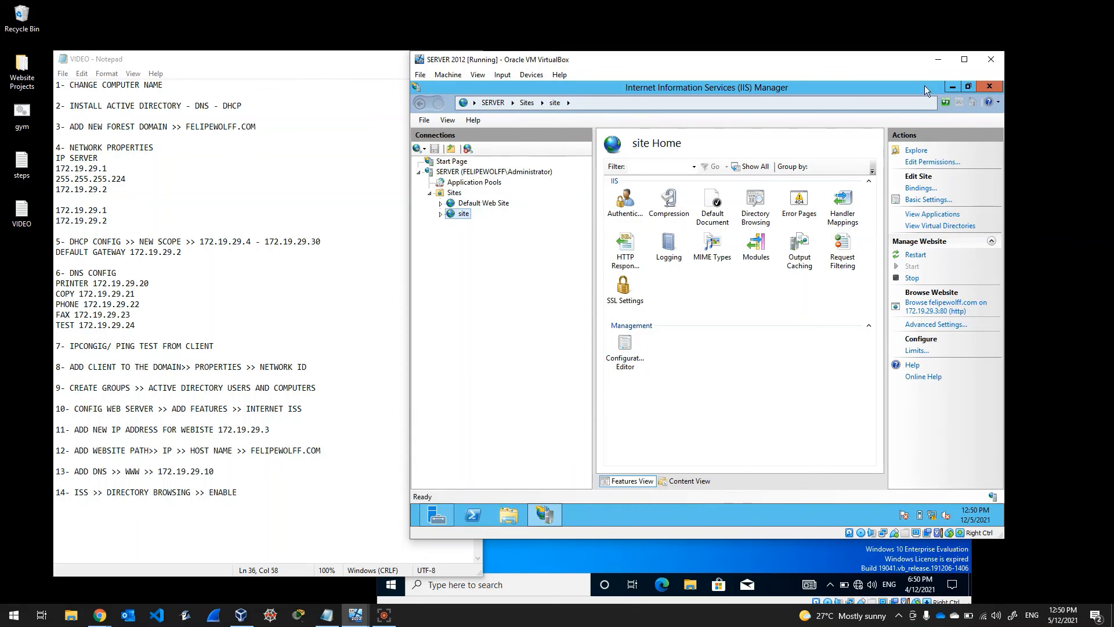
Step: Close IIS Manager, launch DNS Manager, and select the felipewolff.com forward lookup zone
click(990, 87)
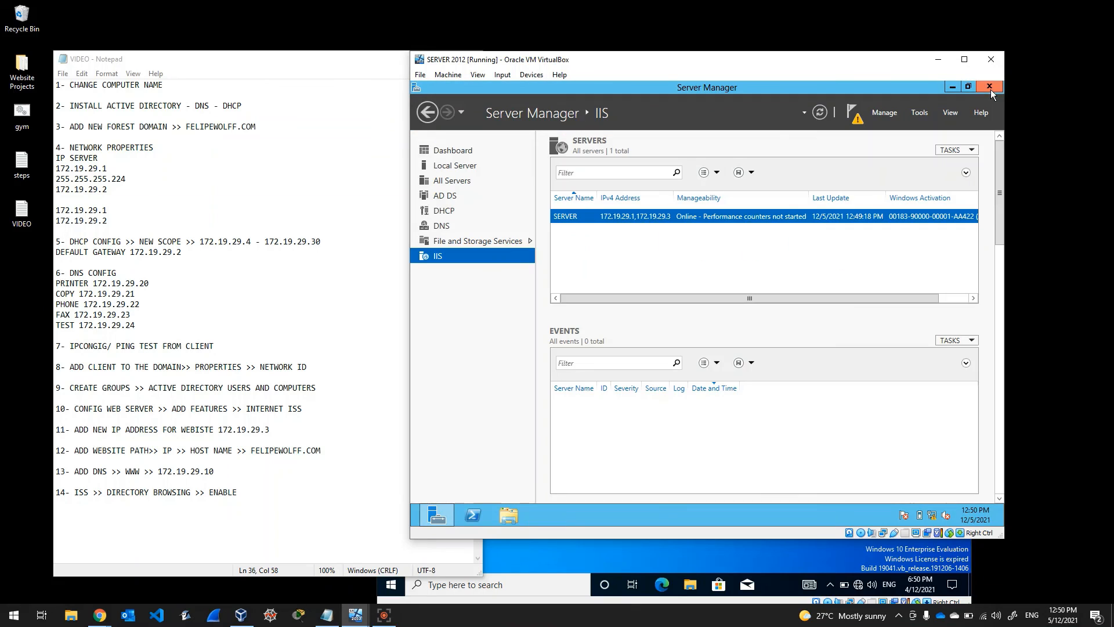
click(440, 226)
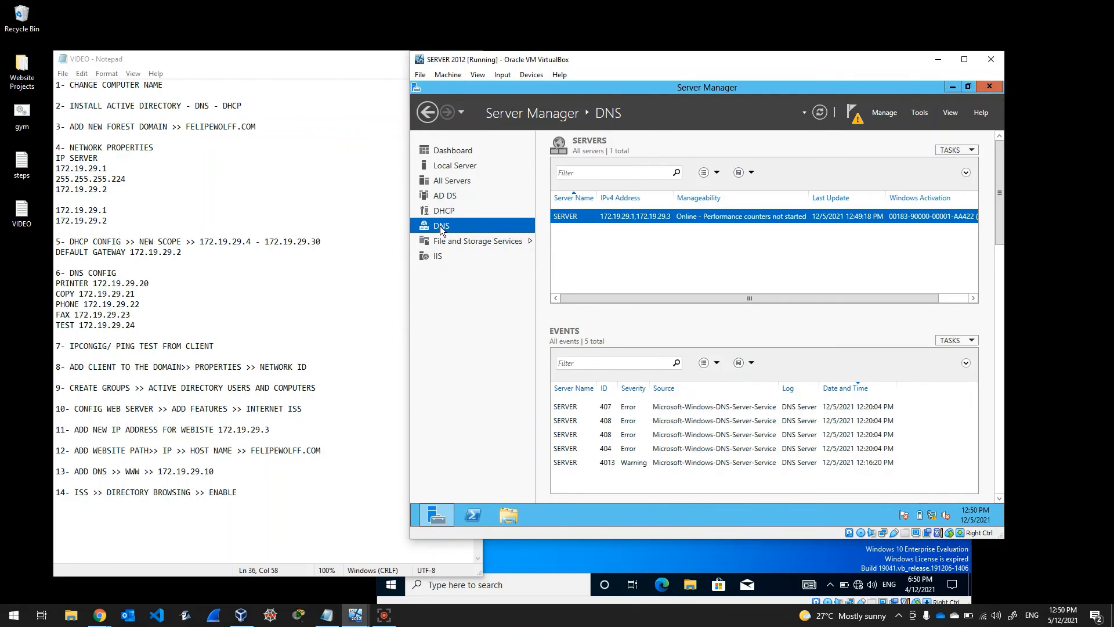
click(922, 113)
click(838, 254)
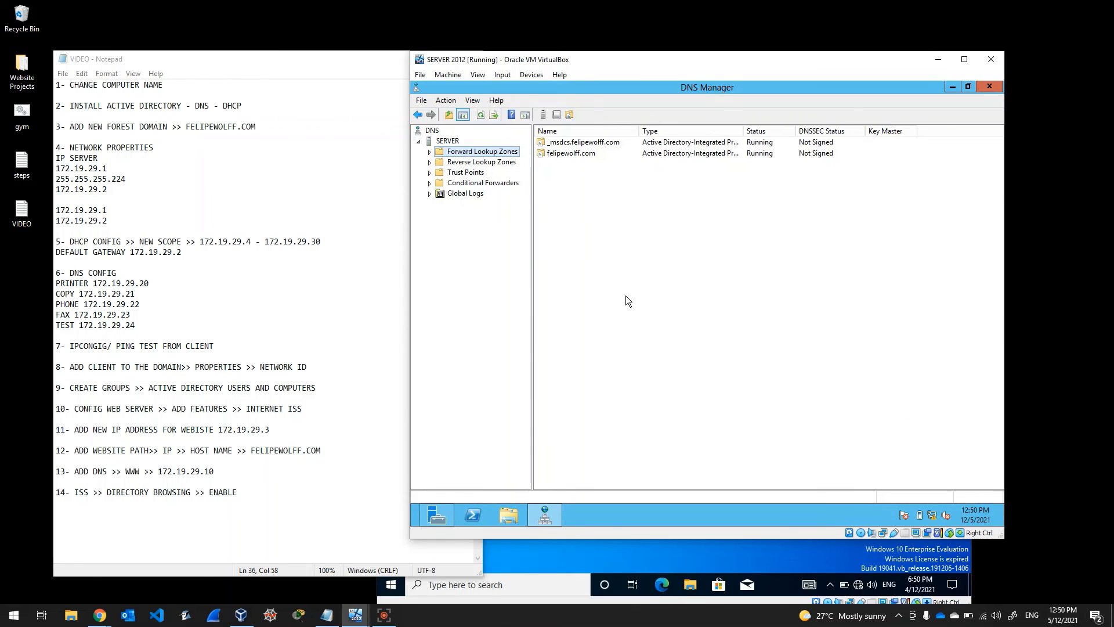
click(430, 152)
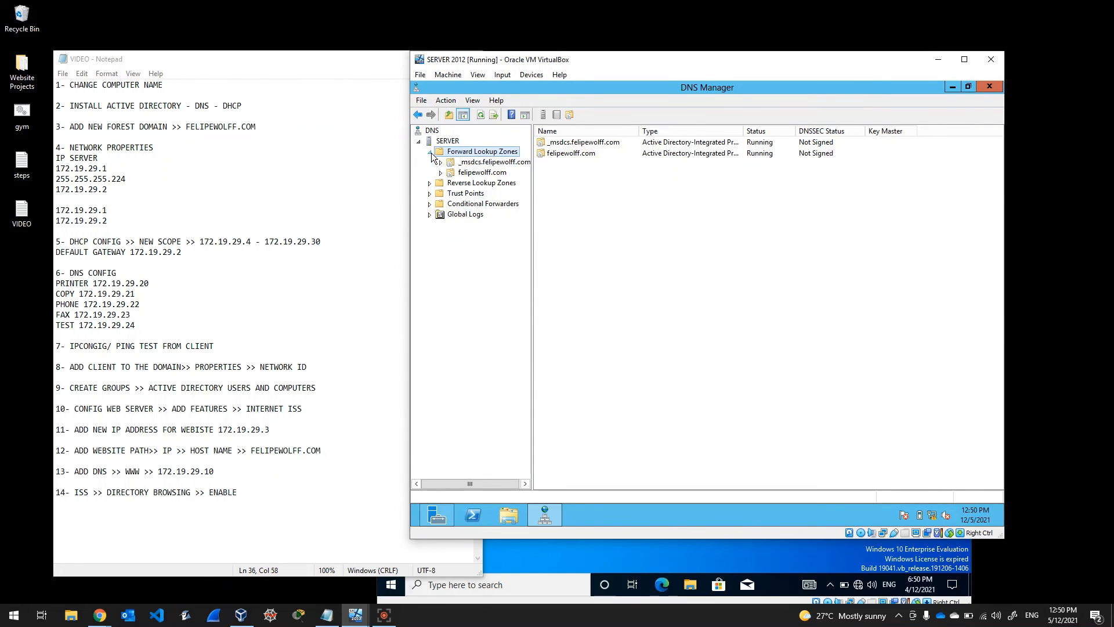
click(472, 173)
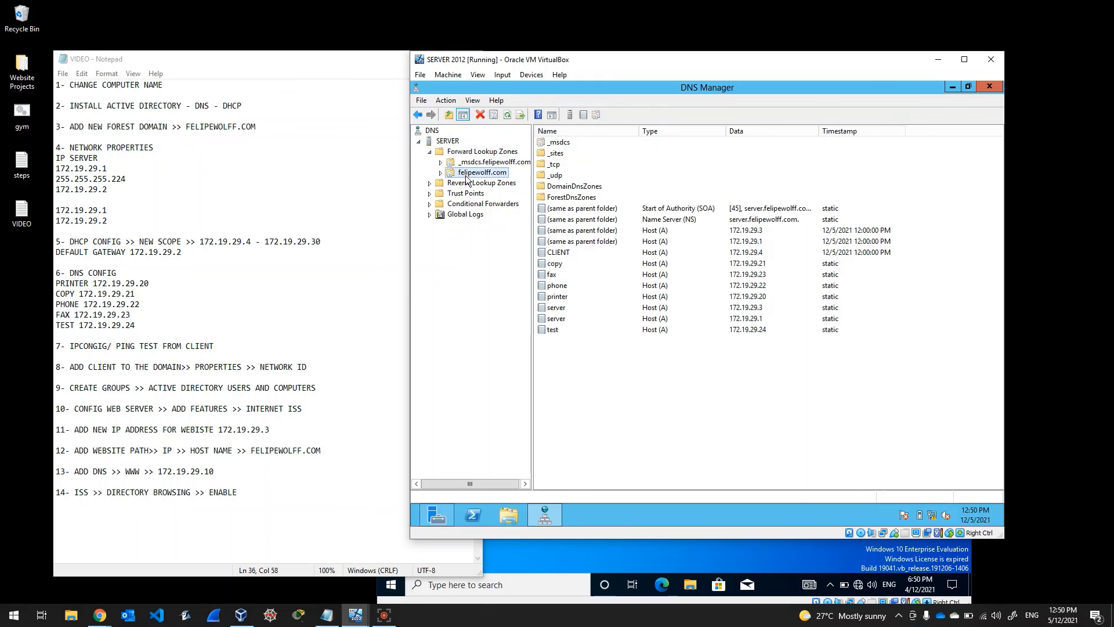
Step: Create a www Host (A) record pointing to 172.19.29.10 in the felipewolff.com zone
right_click(597, 365)
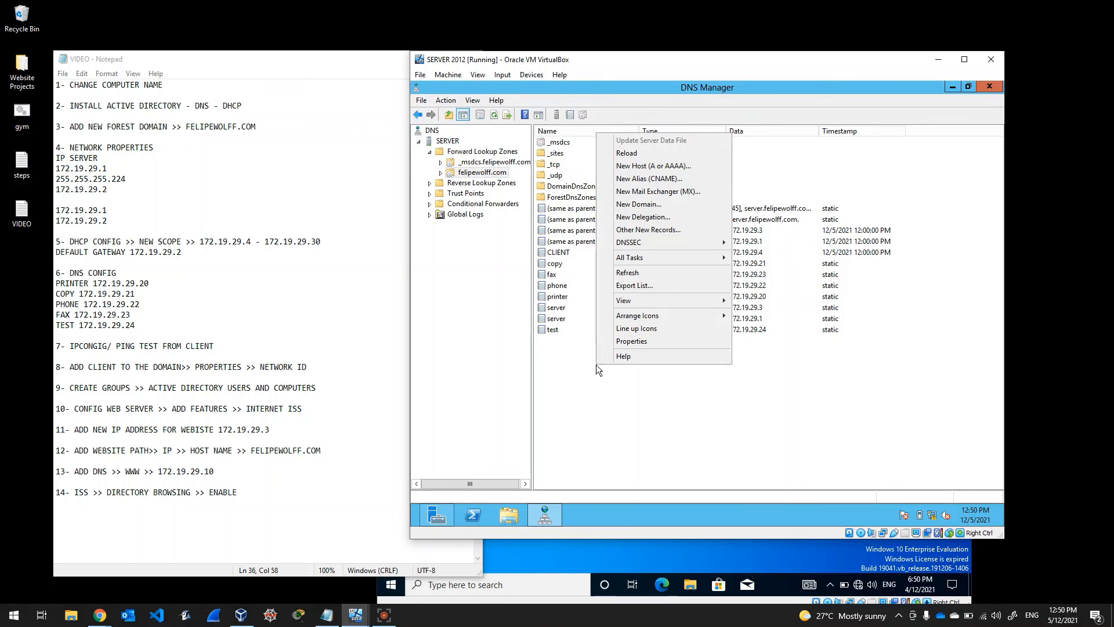
click(671, 170)
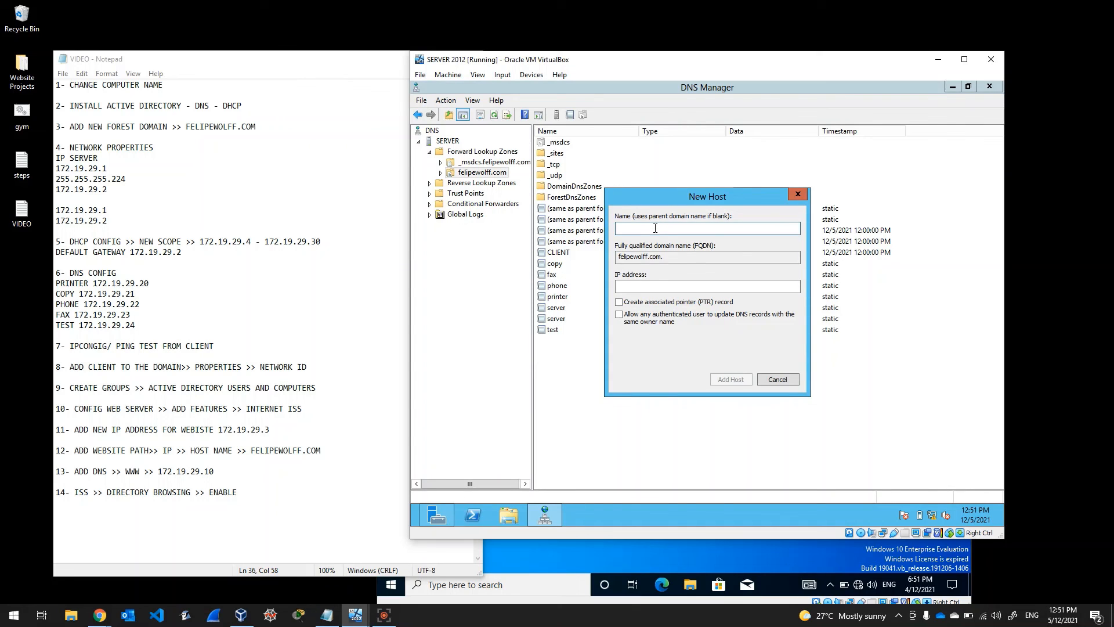
text(www)
click(647, 289)
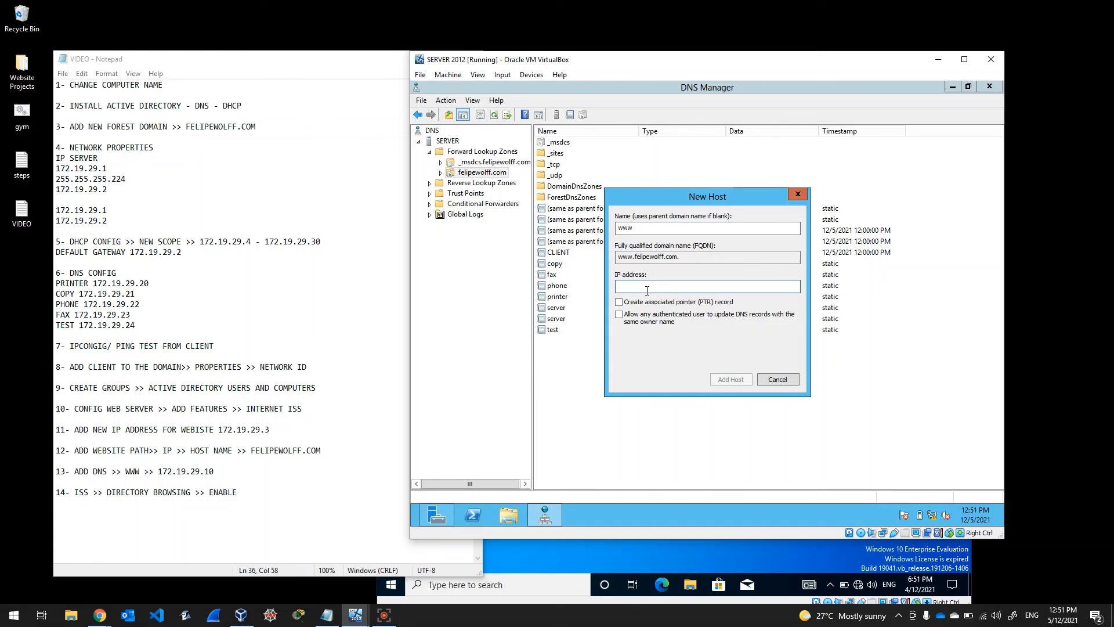
text(172.19.29.10)
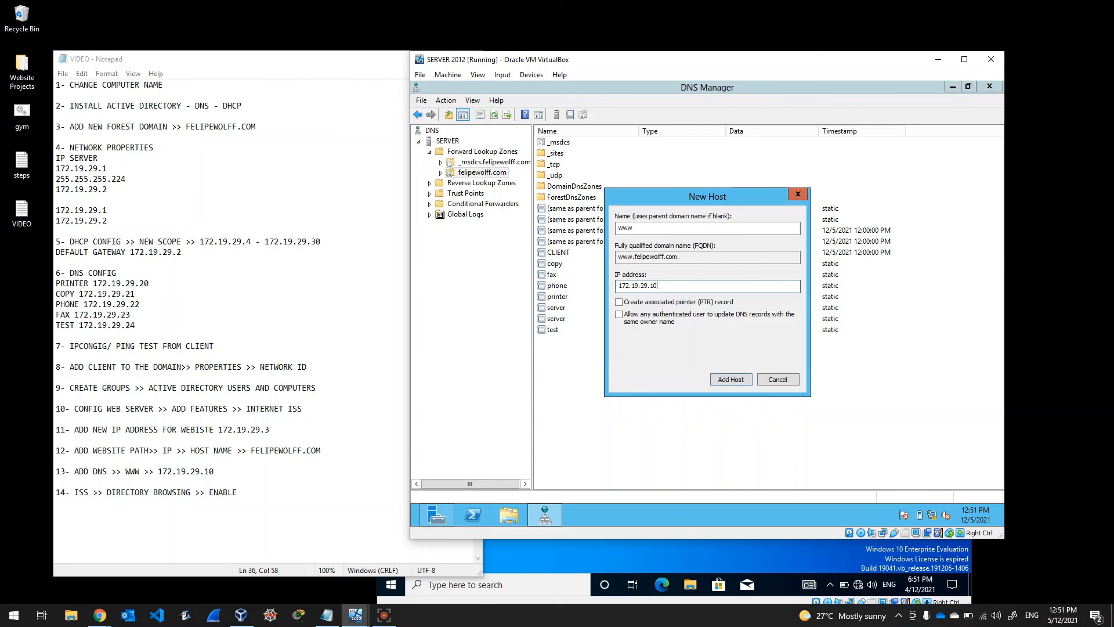
click(718, 380)
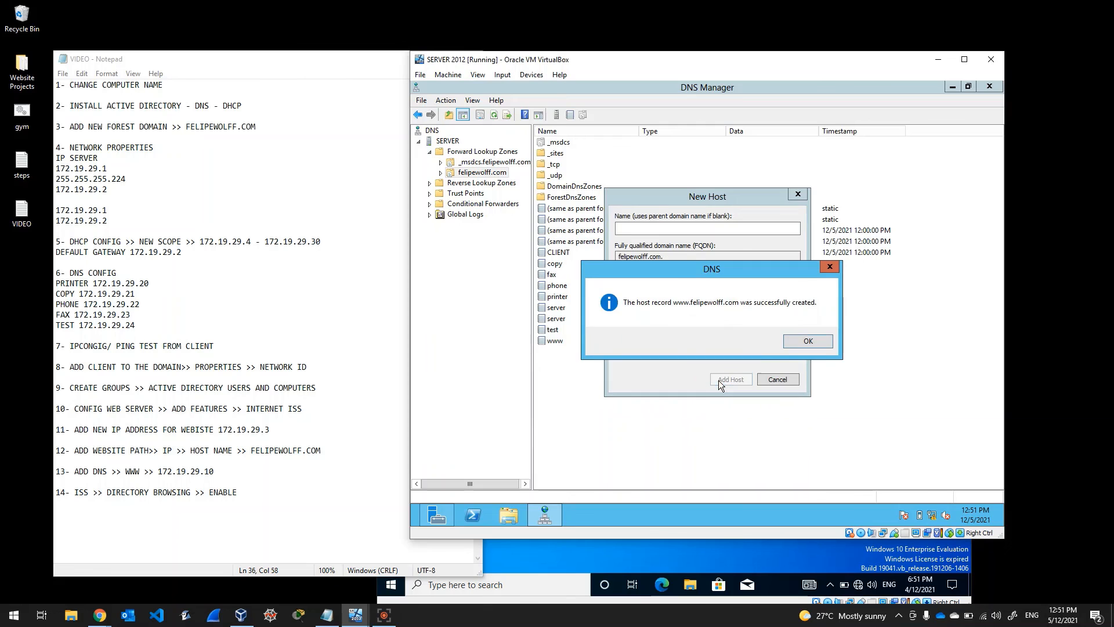
click(793, 340)
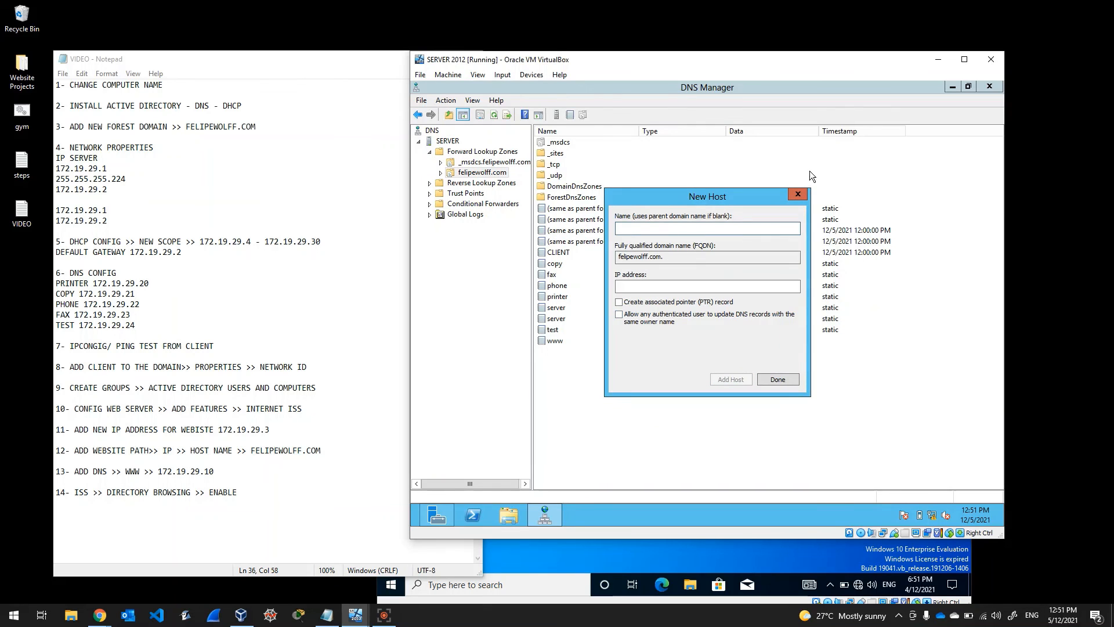
click(786, 379)
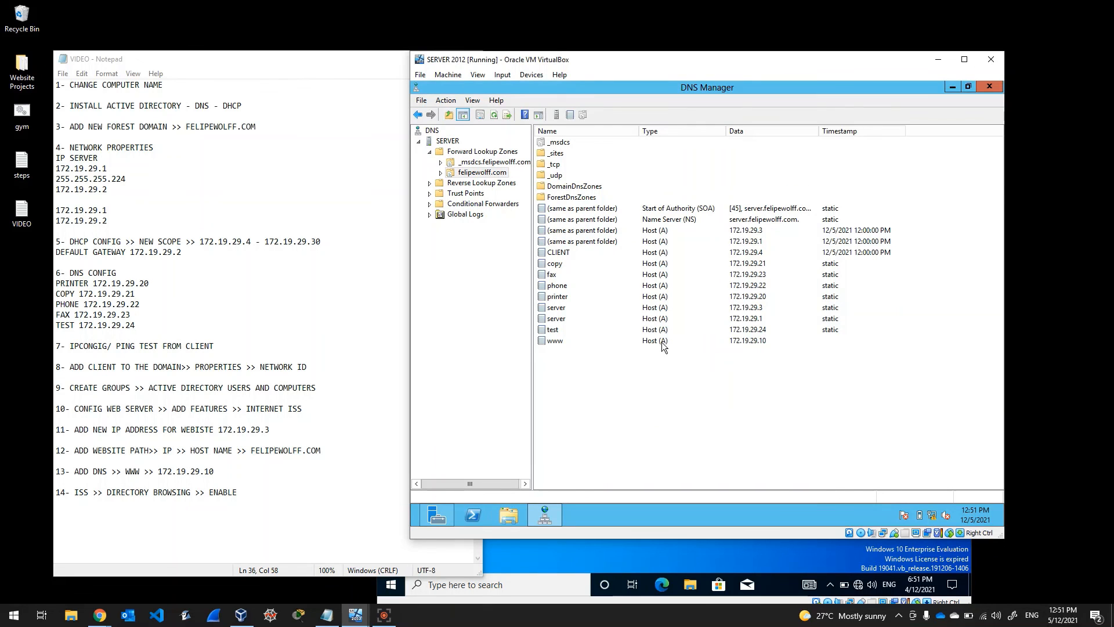
click(642, 344)
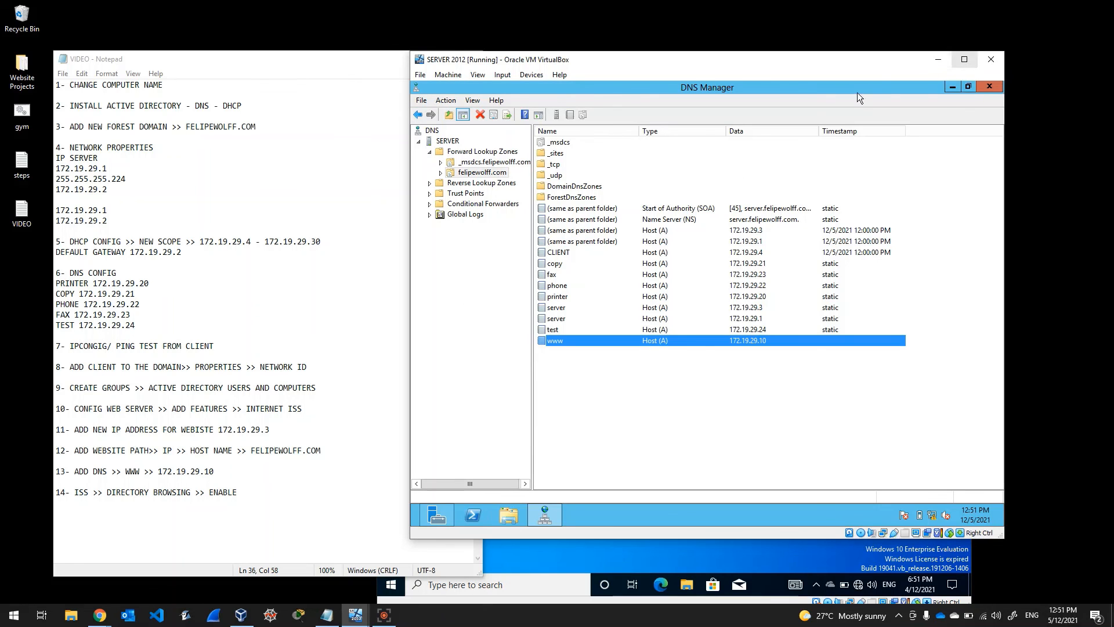
Step: Close DNS Manager and reopen IIS Manager maximized on SERVER Home, declining the Web Platform prompt
click(988, 87)
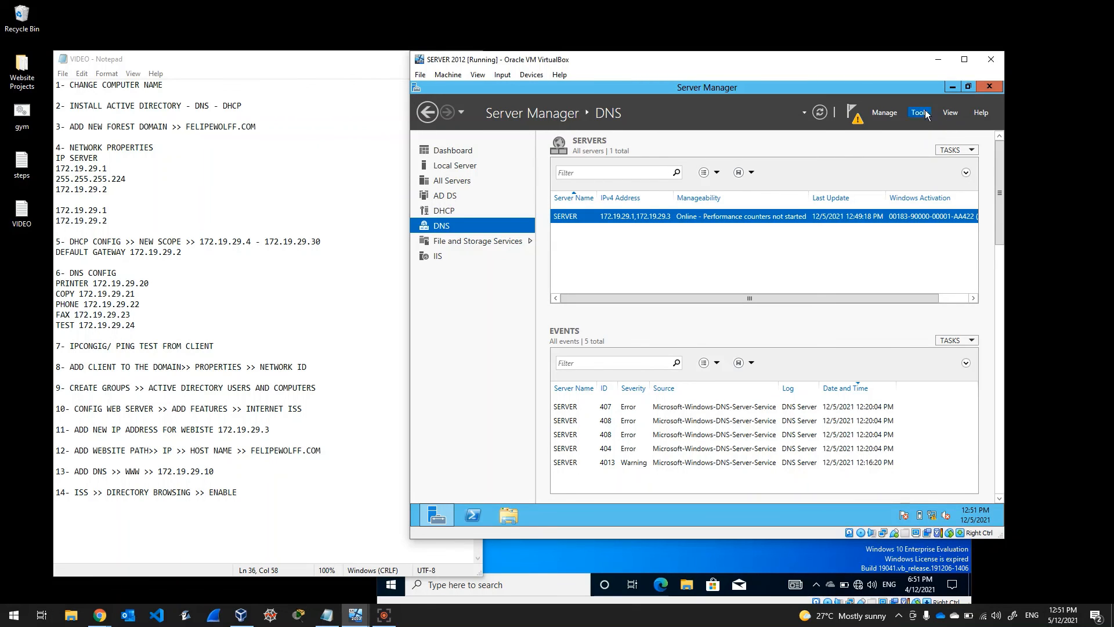
click(927, 114)
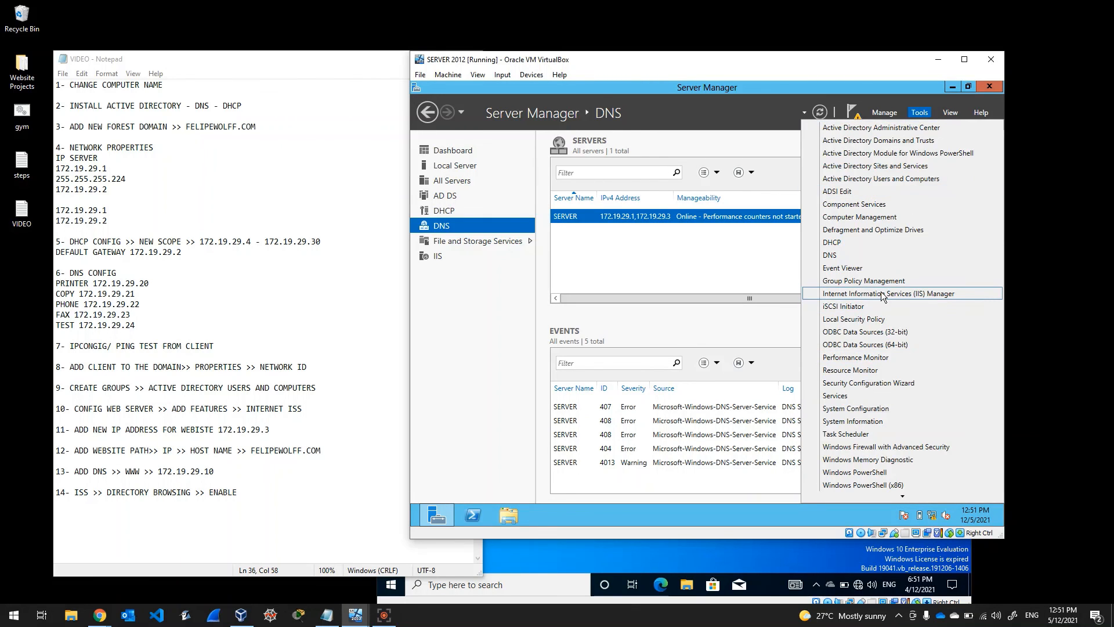
click(883, 294)
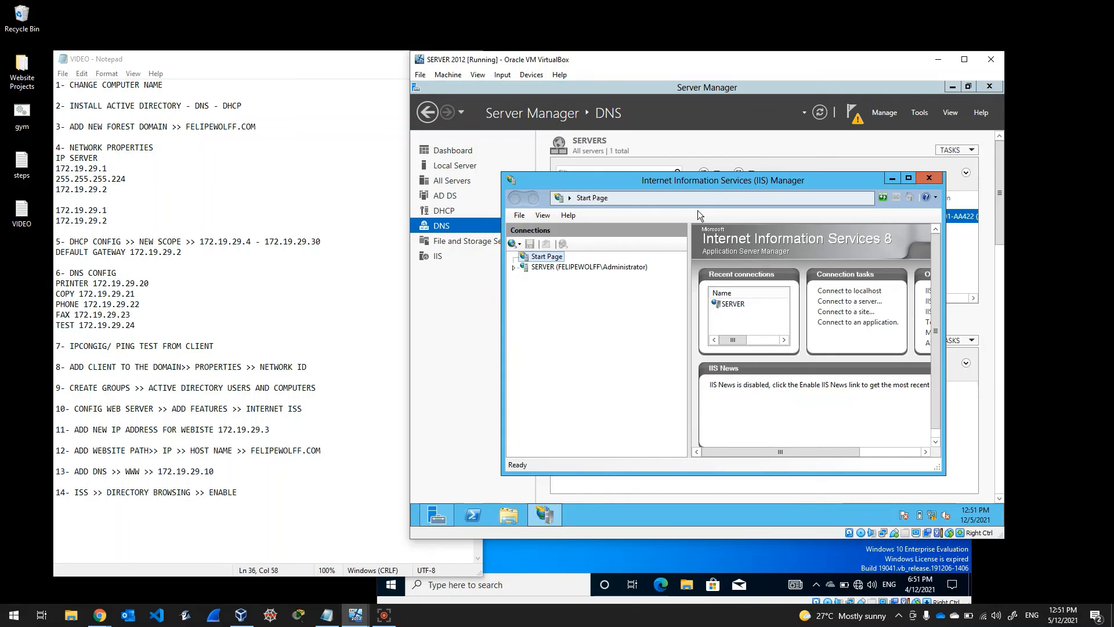
double_click(712, 183)
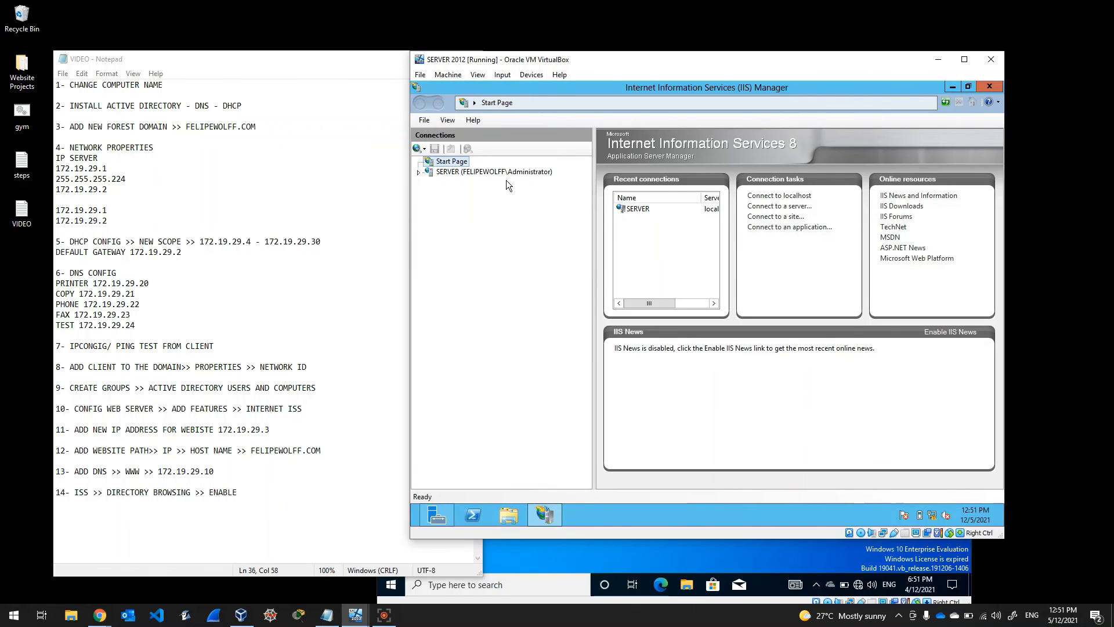
click(471, 172)
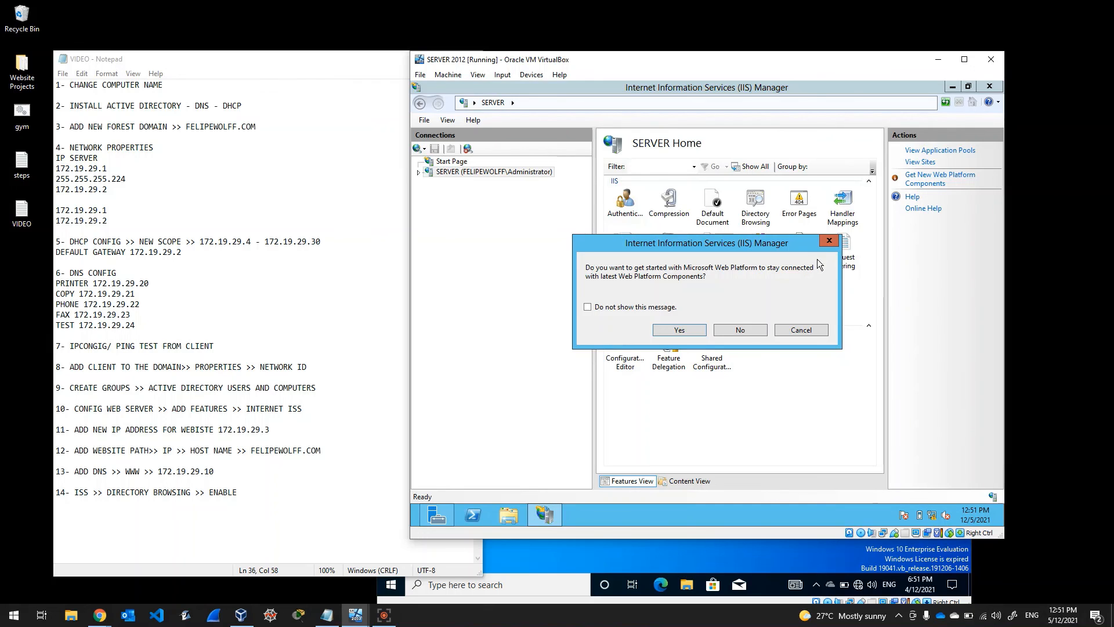
click(829, 240)
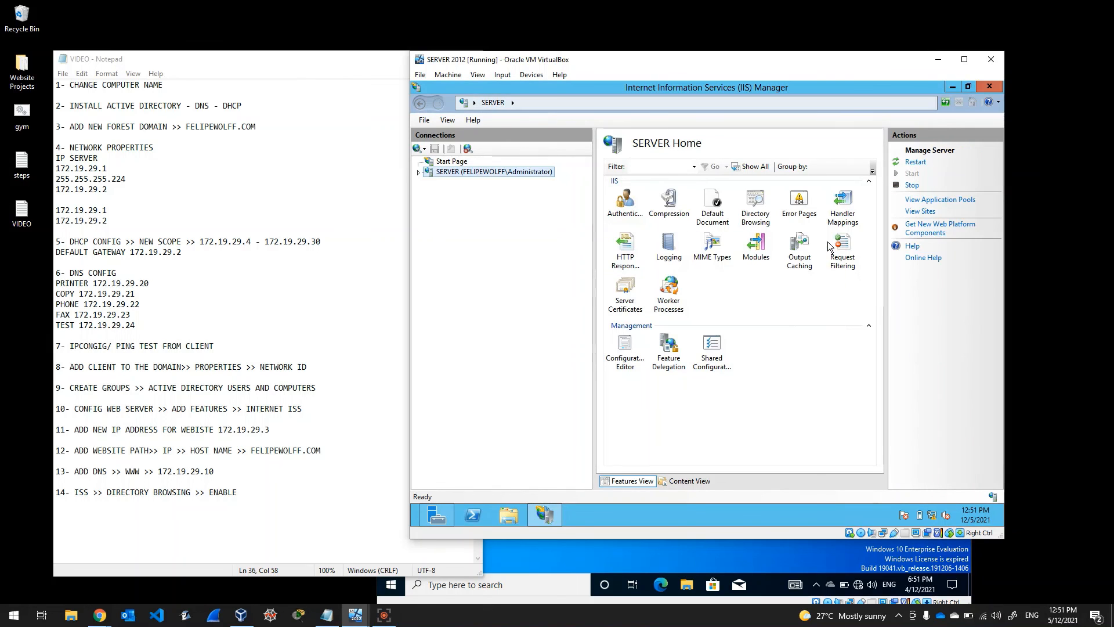
Step: Enable Directory Browsing for SERVER and close IIS Manager
click(756, 220)
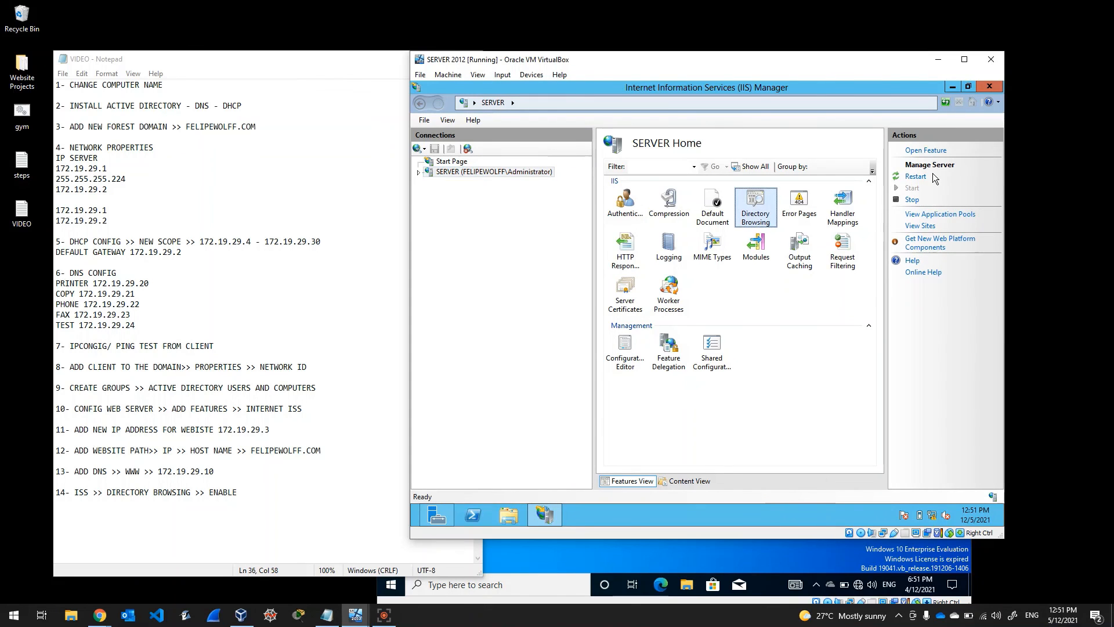
double_click(759, 218)
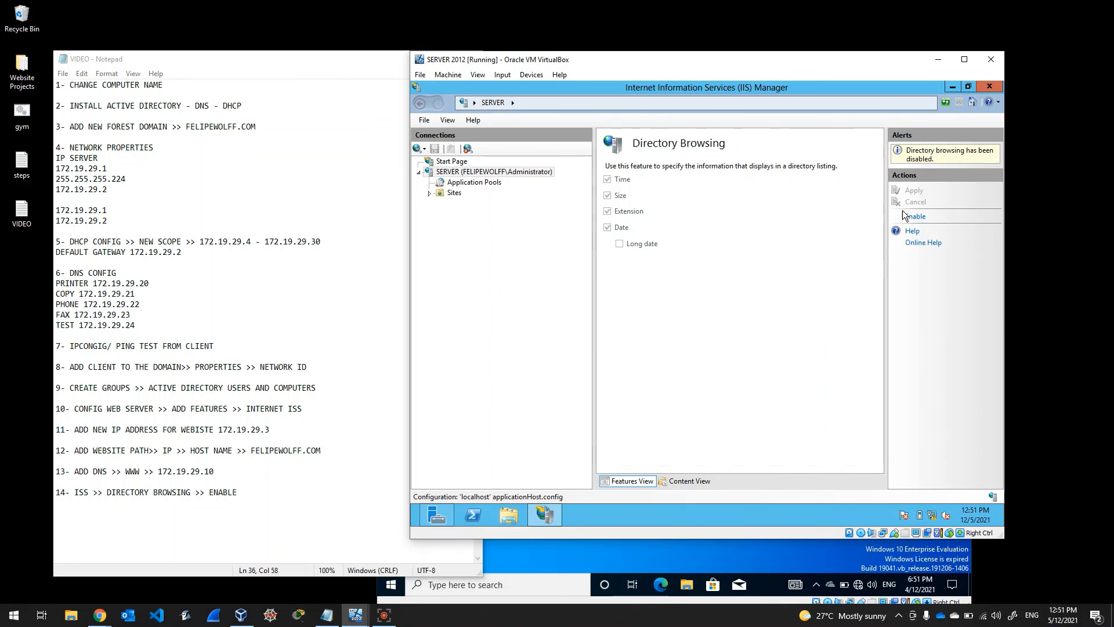
click(915, 217)
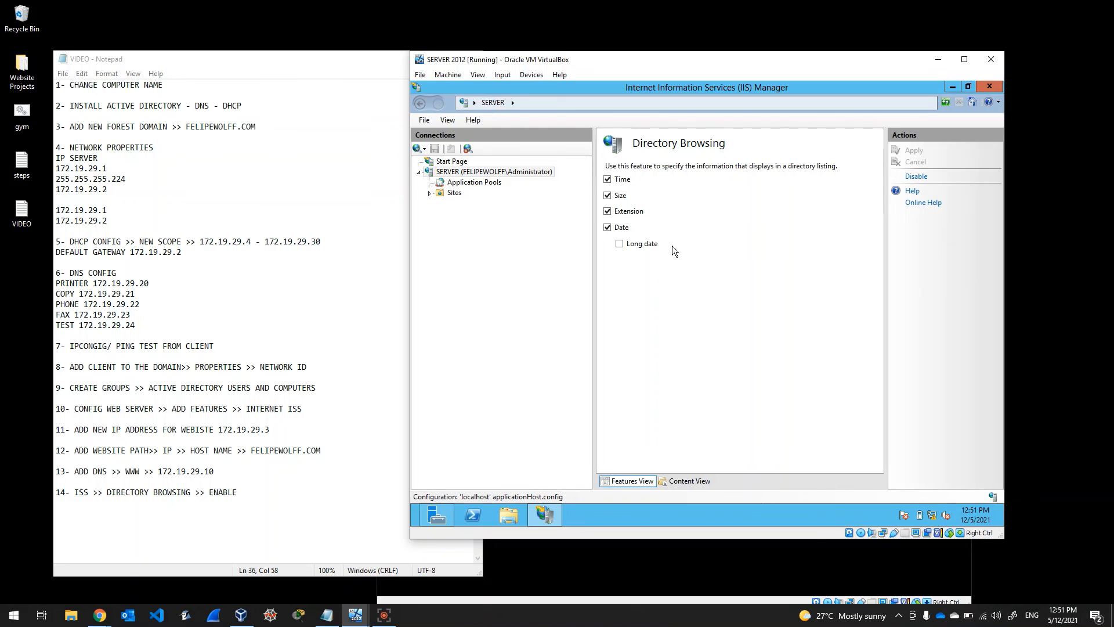
click(990, 85)
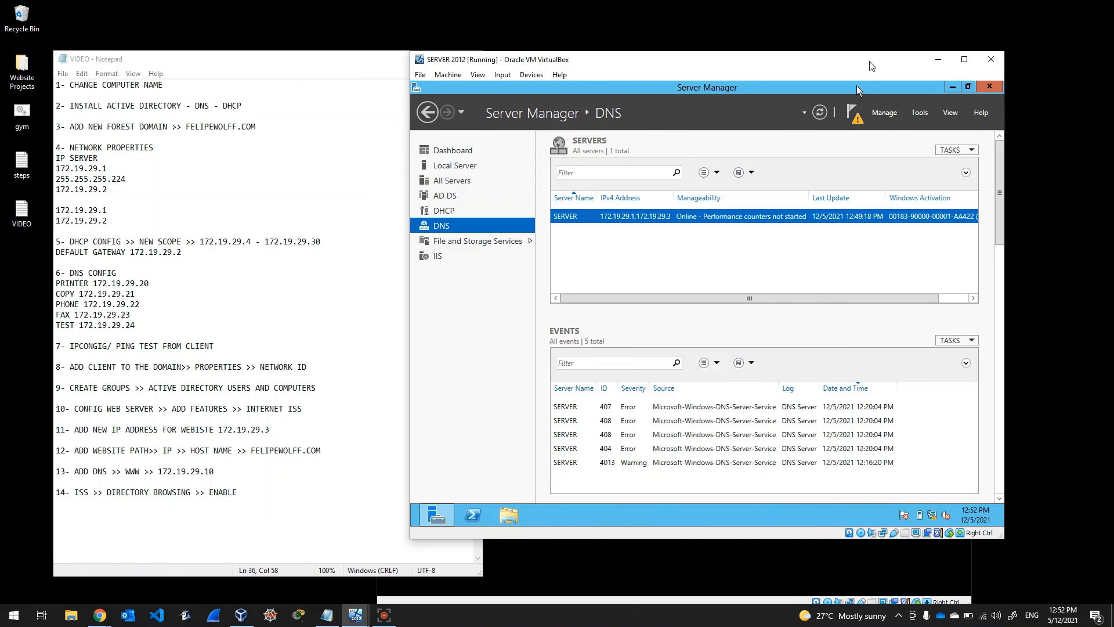
Step: Bring the Windows 10 client VM forward and sign in with the account password
drag(872, 66, 506, 188)
click(612, 151)
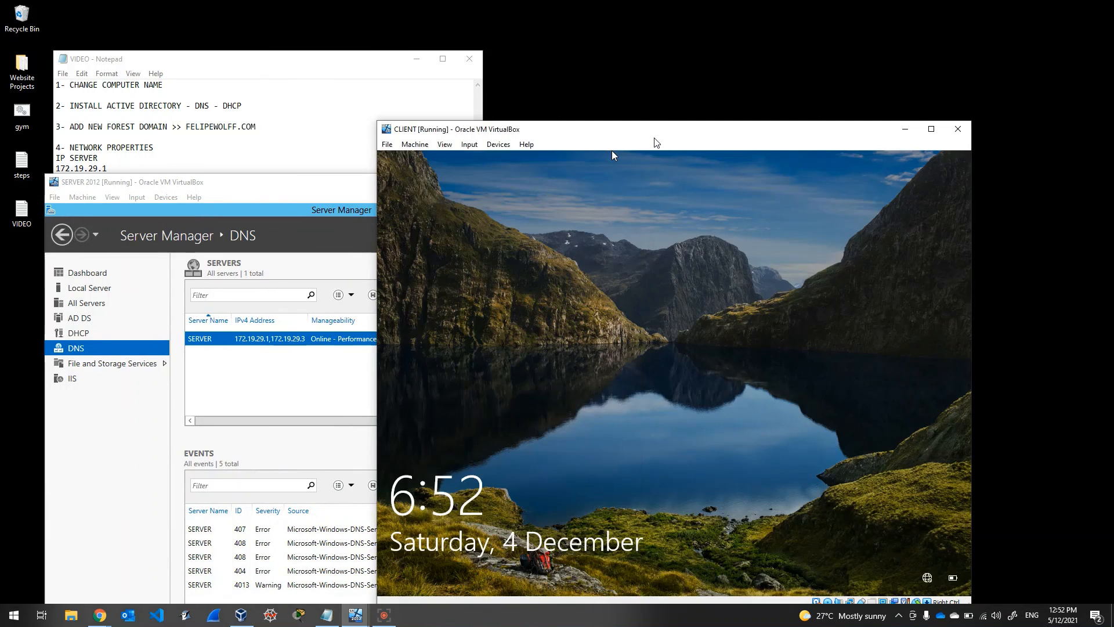
click(628, 362)
text(••••••••••)
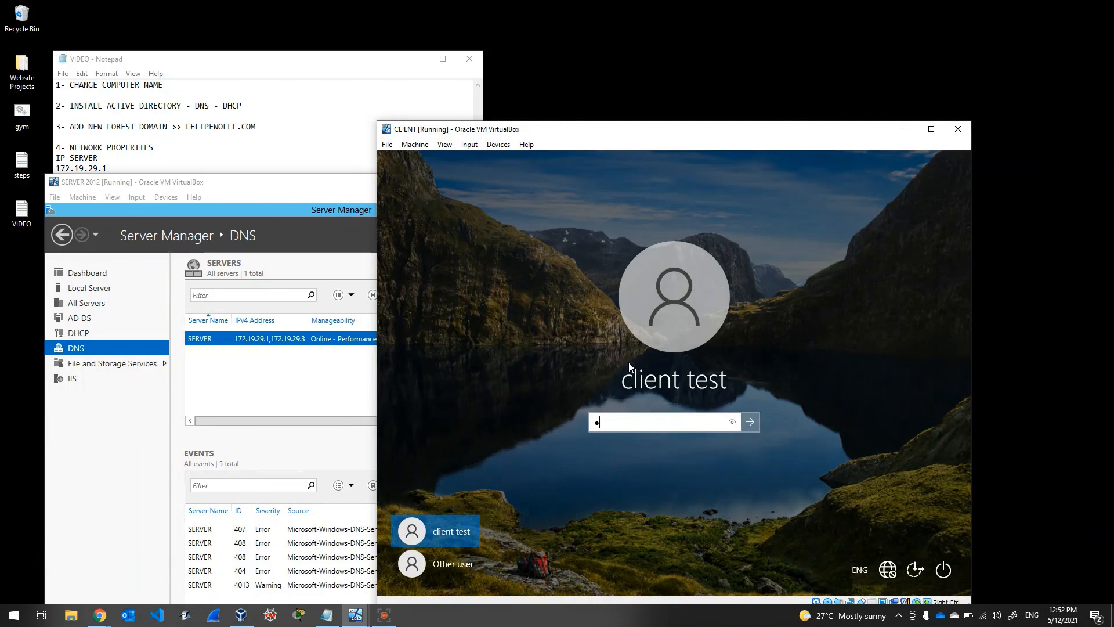
key(Return)
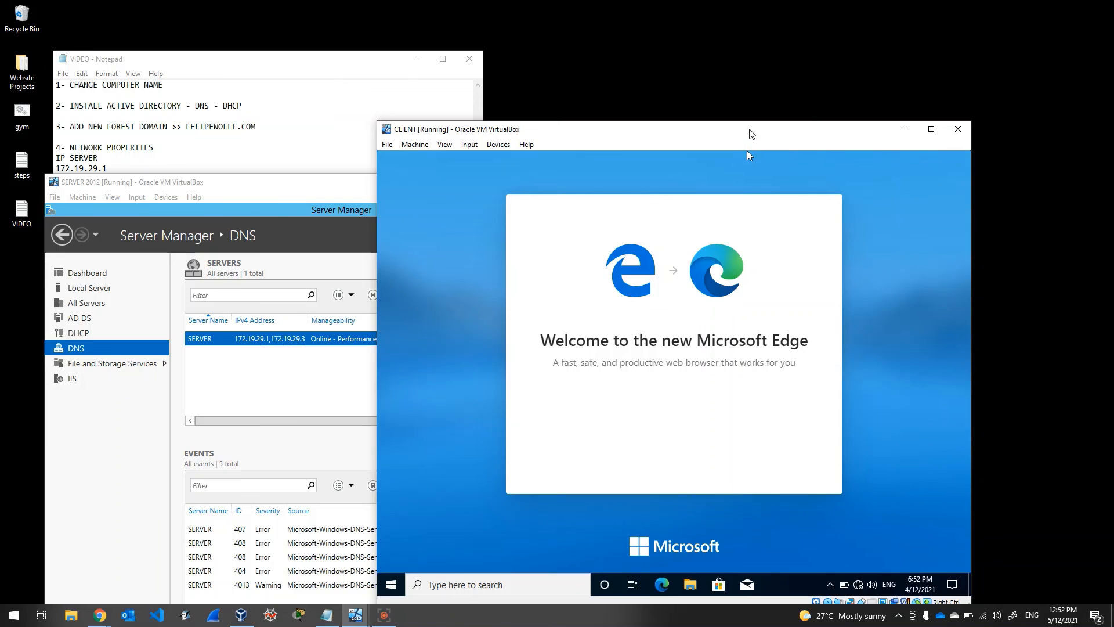
Step: Finish Edge's first-run setup and load felipewolff.com, showing the directory listing with website.html
drag(750, 131, 759, 79)
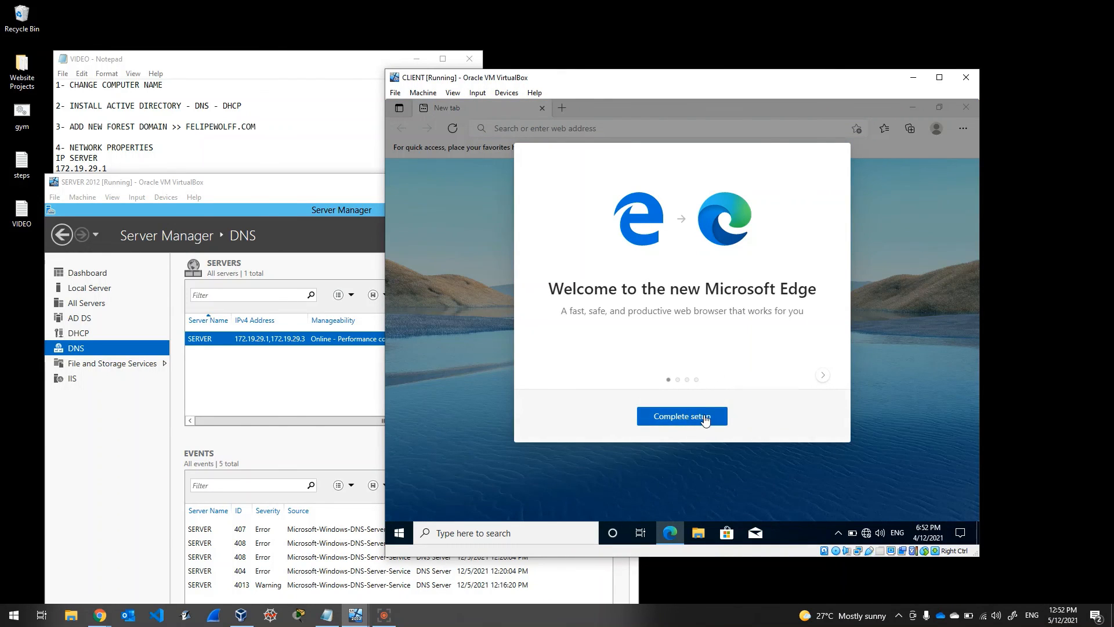
click(671, 416)
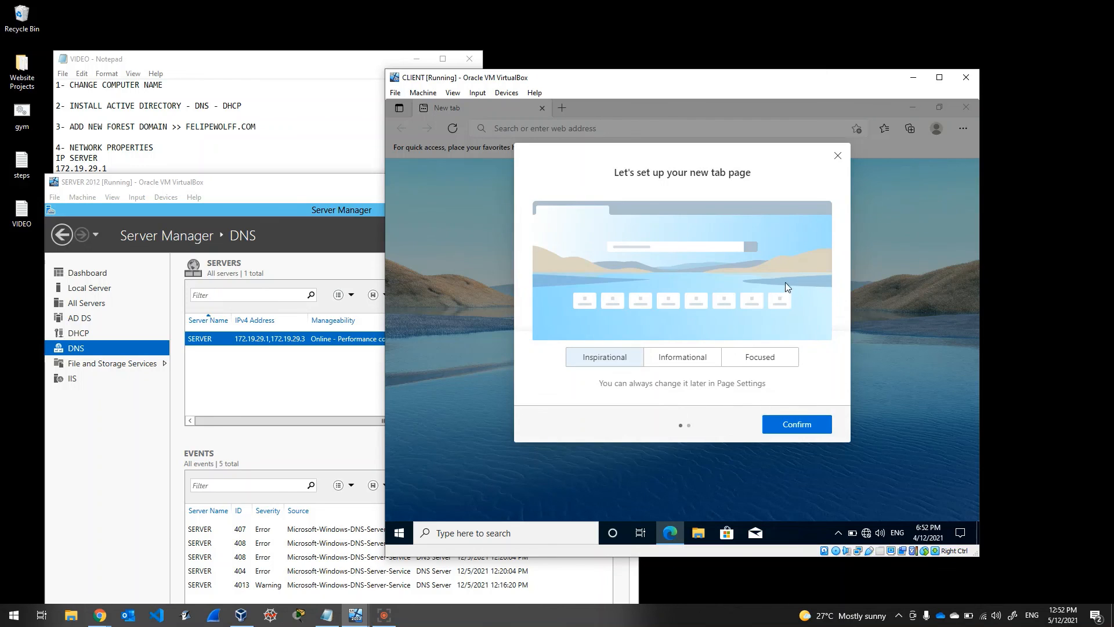
click(837, 155)
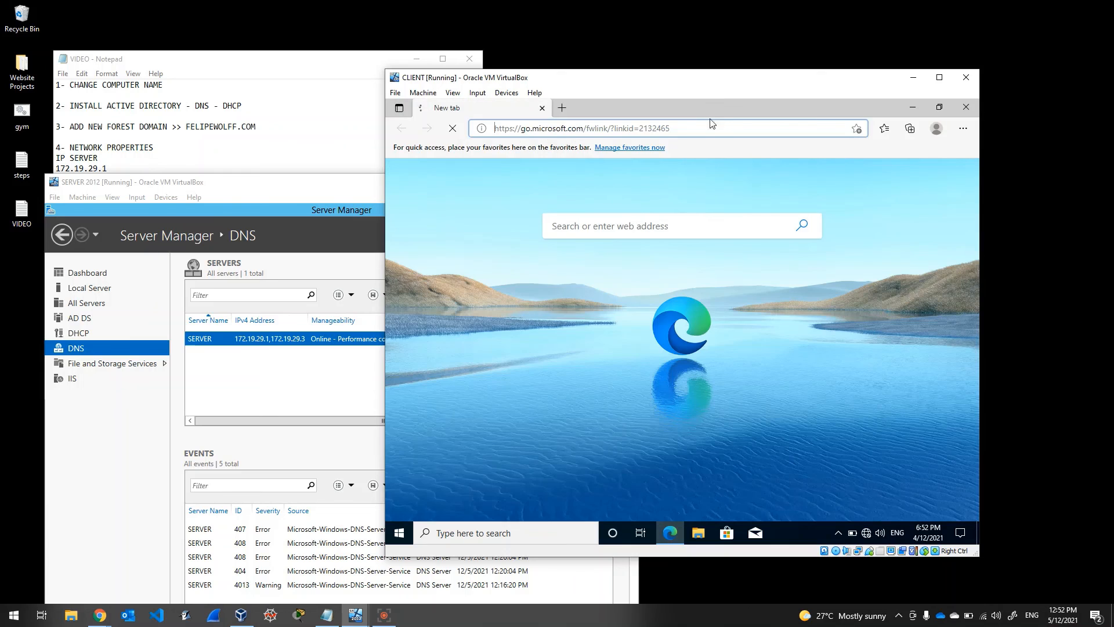
double_click(692, 126)
drag(692, 125, 378, 144)
text(felipe)
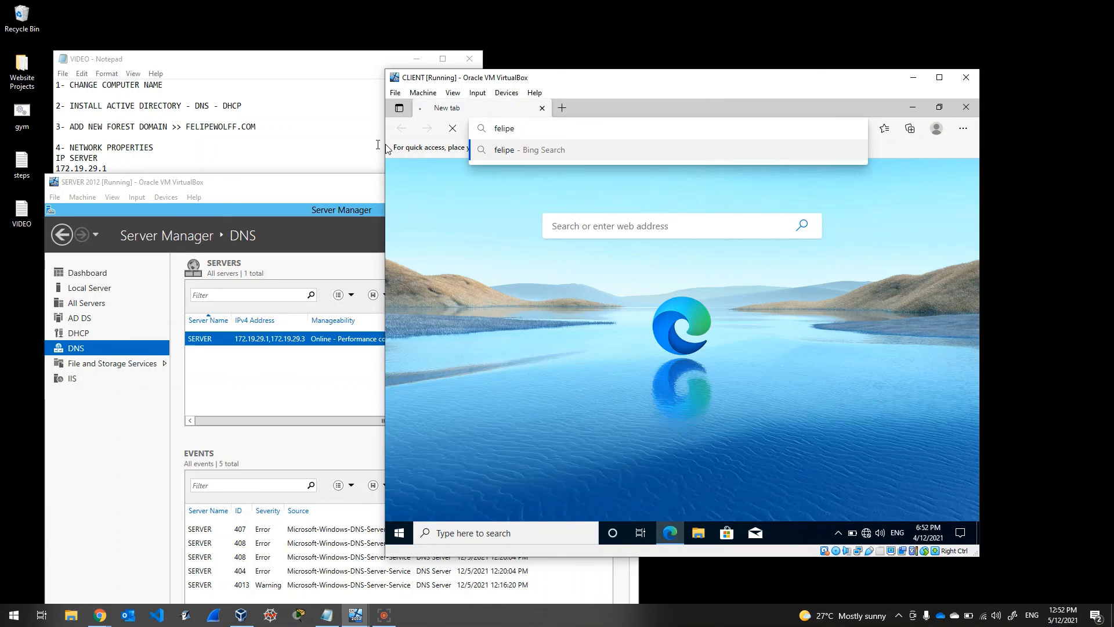
text(wolff.com)
key(Return)
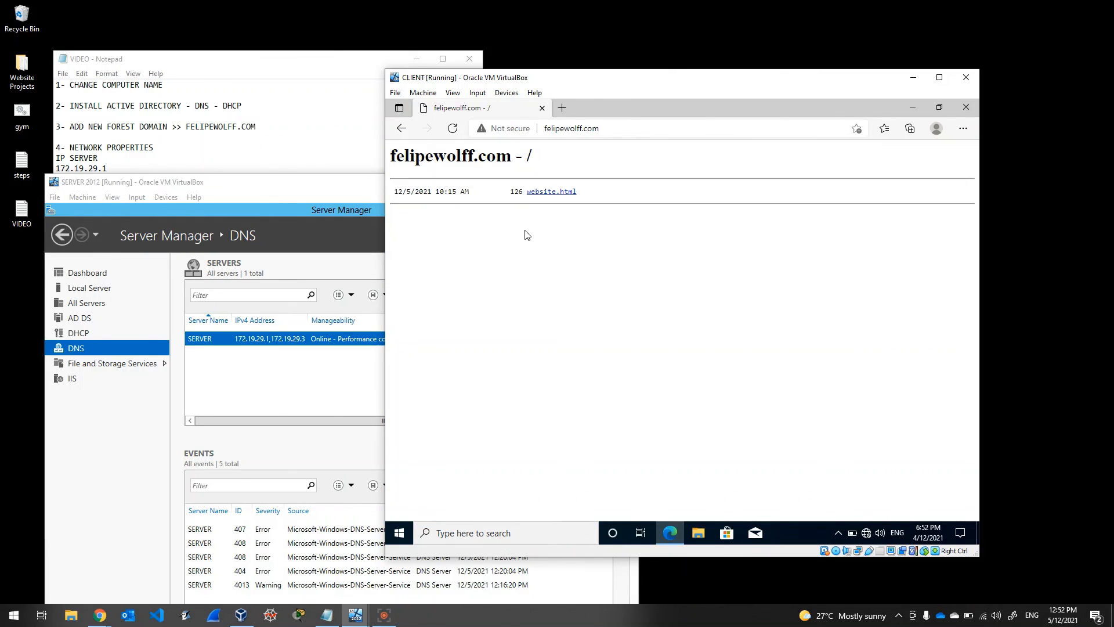
click(620, 128)
click(578, 262)
click(406, 537)
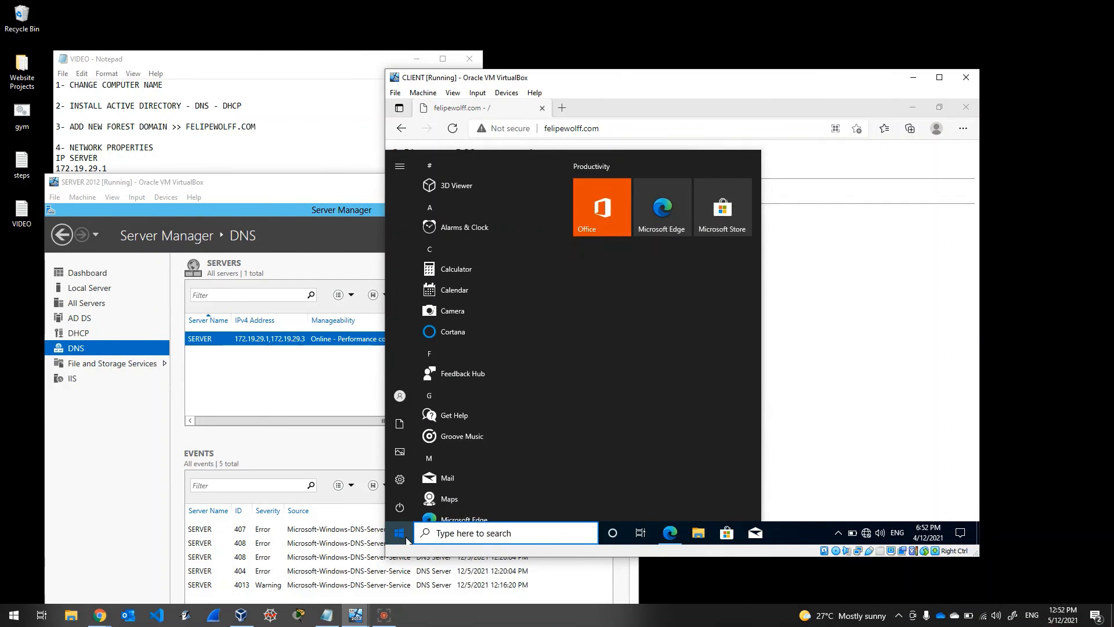
click(406, 538)
click(407, 538)
text(ping)
key(BackSpace)
key(BackSpace)
key(BackSpace)
key(BackSpace)
text(cmd)
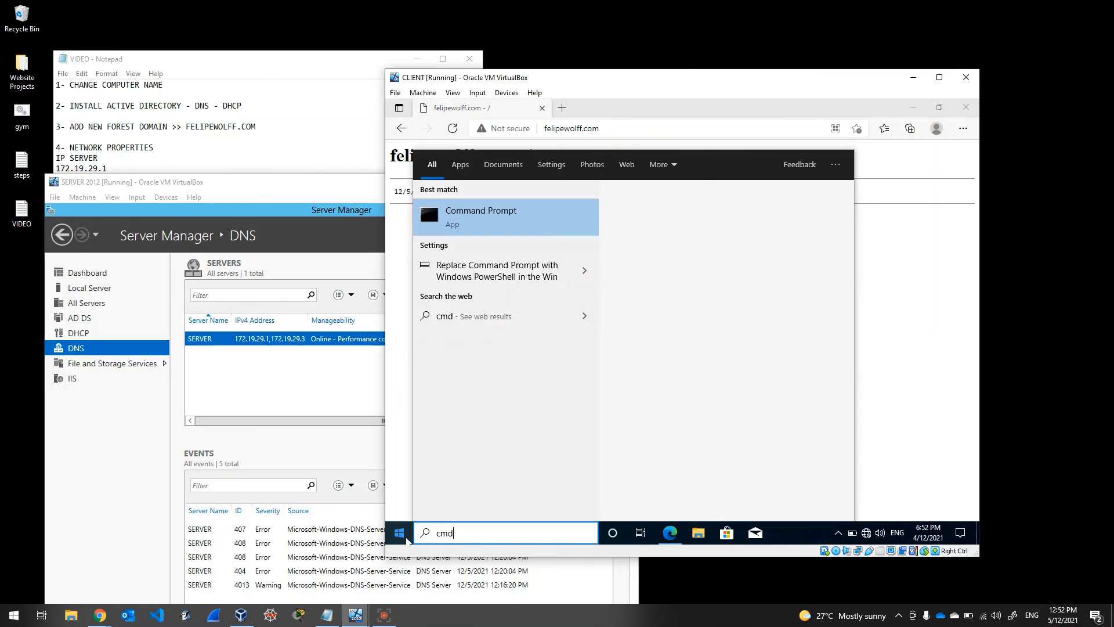
key(Return)
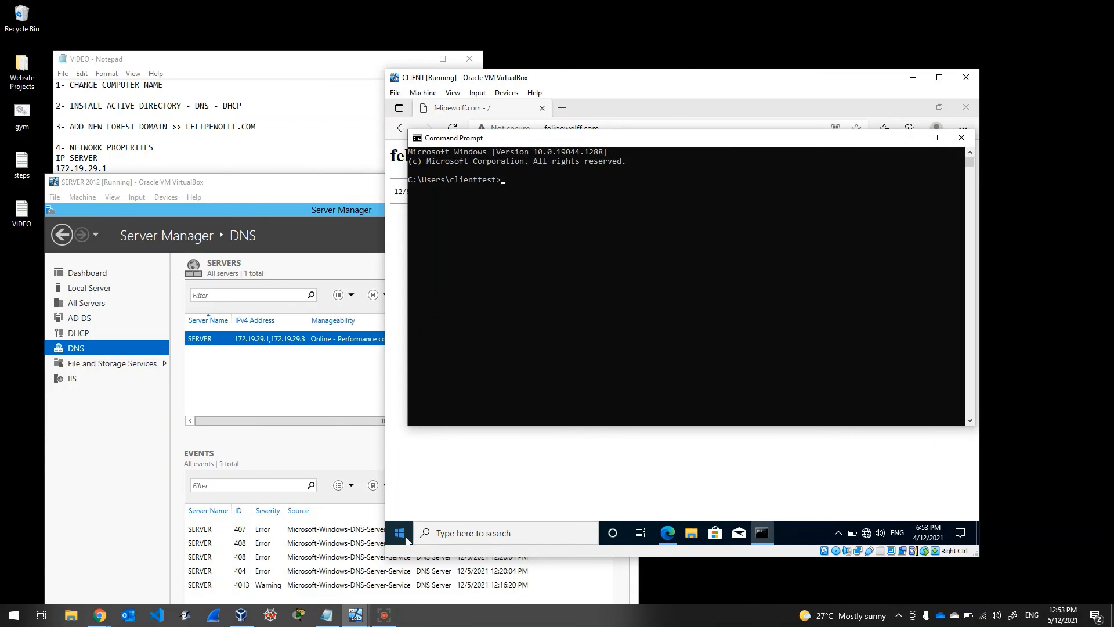
text(ping 172)
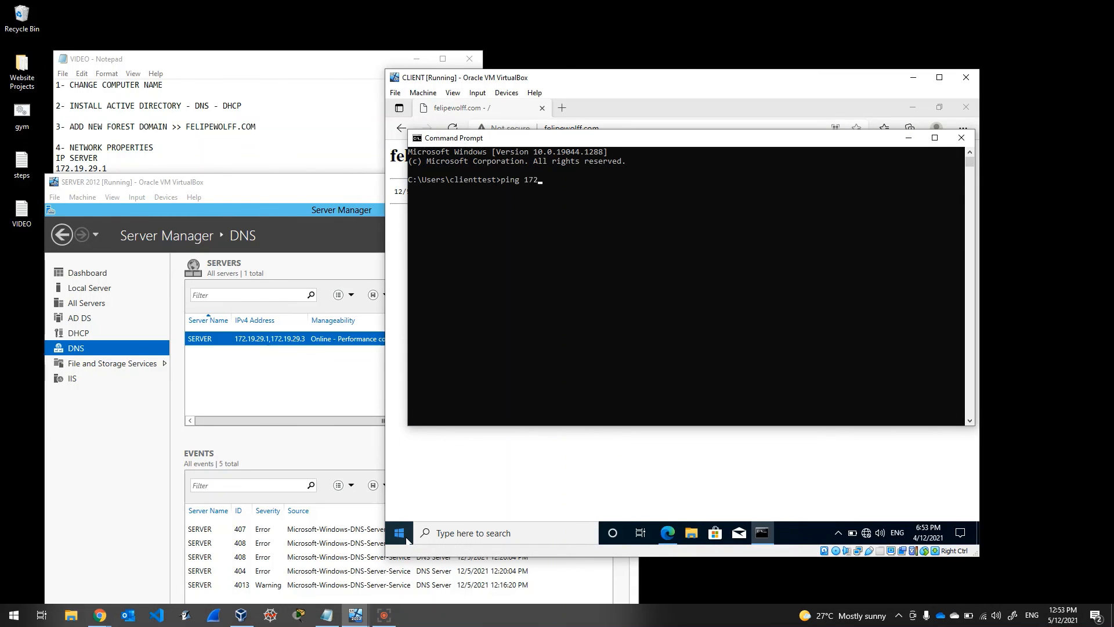
text(.19.29.10)
key(Return)
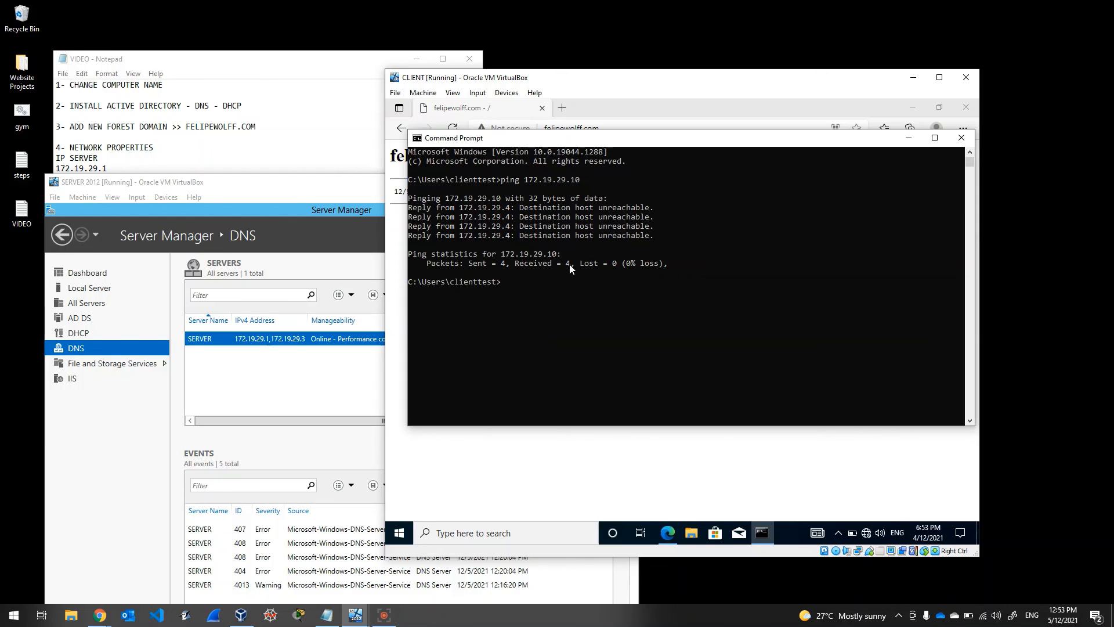
click(961, 138)
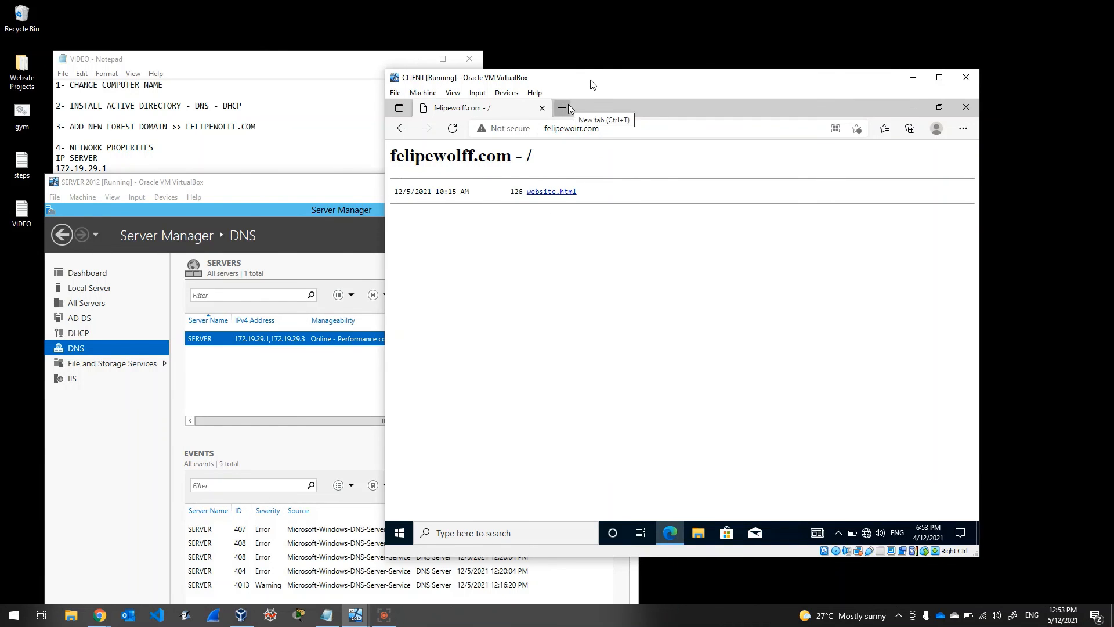
Step: Rearrange the VM windows to review the 14-step Notepad checklist, then return to Server Manager
mouse_move(591, 82)
mouse_down()
mouse_move(617, 34)
mouse_move(574, 94)
mouse_up()
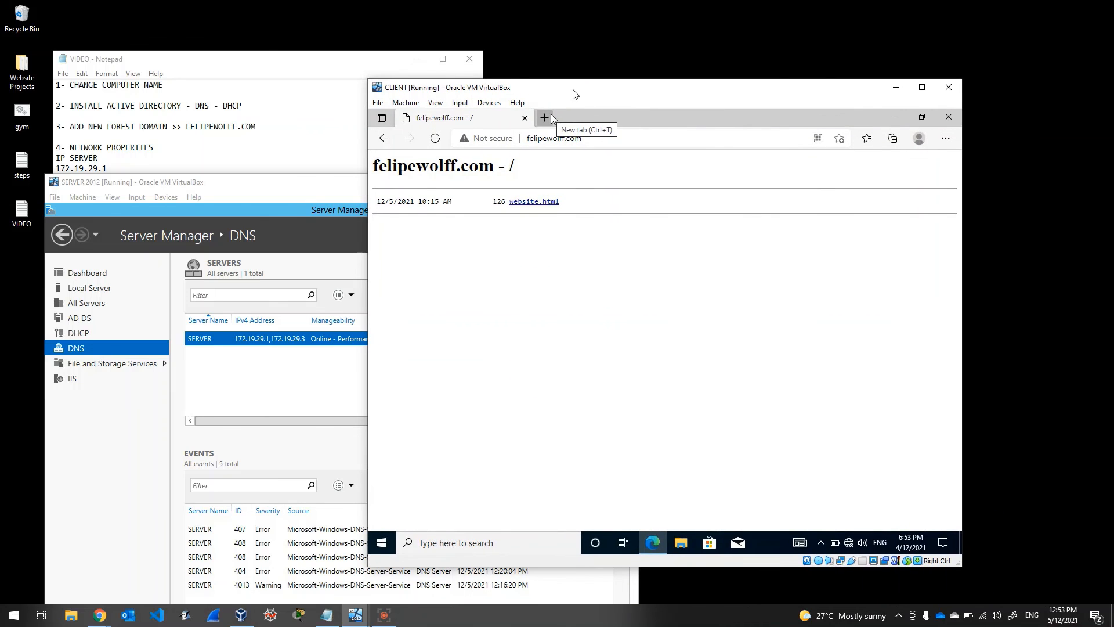
drag(328, 192, 358, 195)
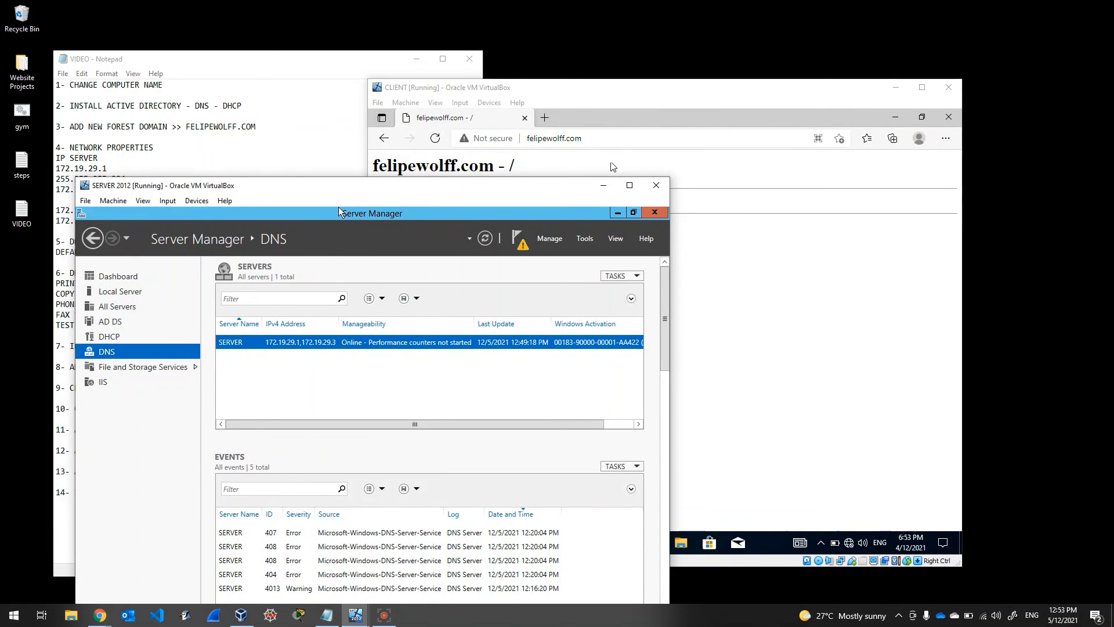
drag(549, 195, 911, 130)
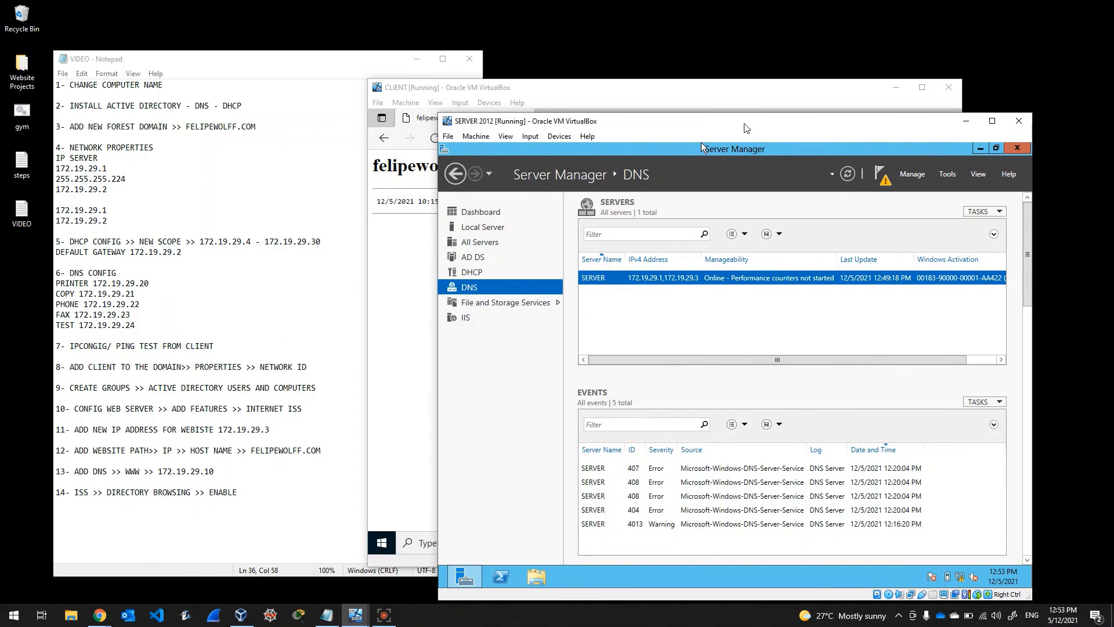
click(259, 497)
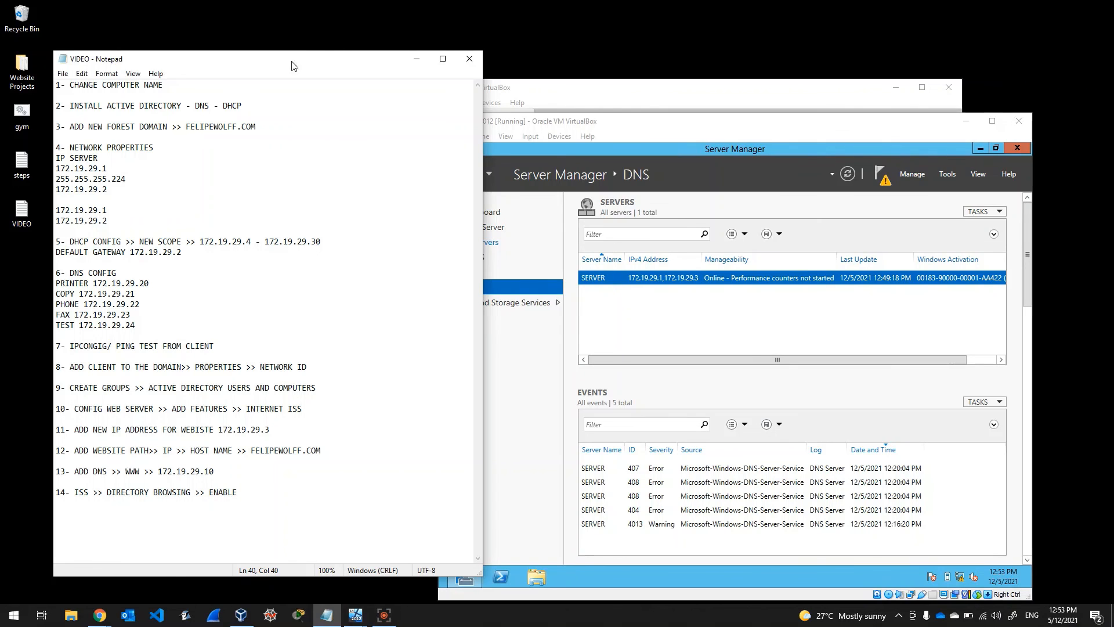
drag(311, 57, 402, 41)
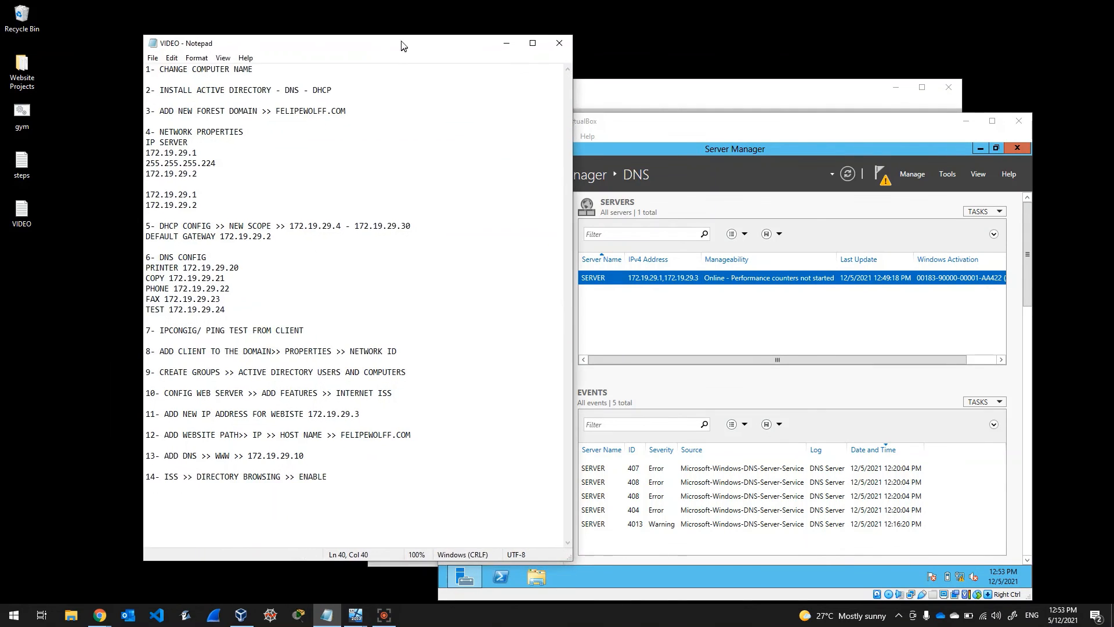
click(273, 70)
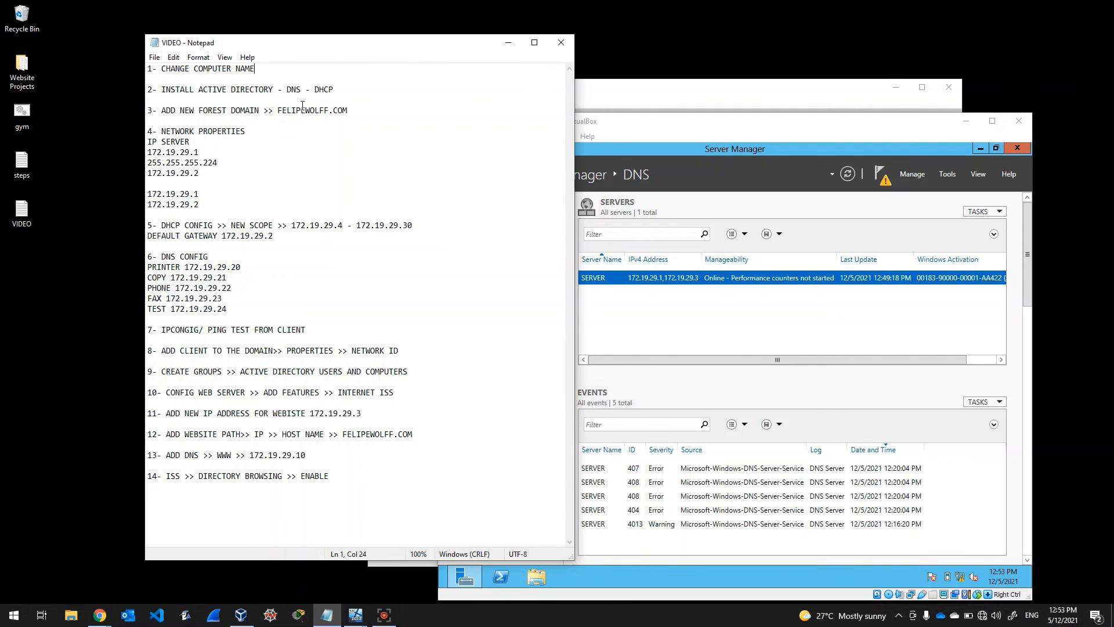
drag(358, 41, 296, 24)
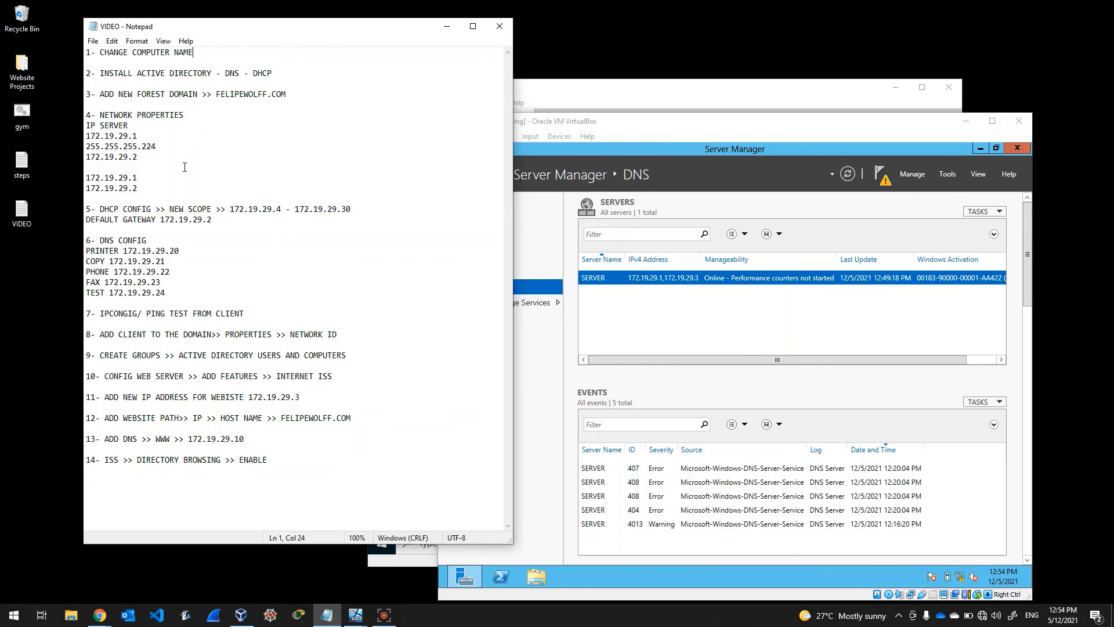
click(538, 143)
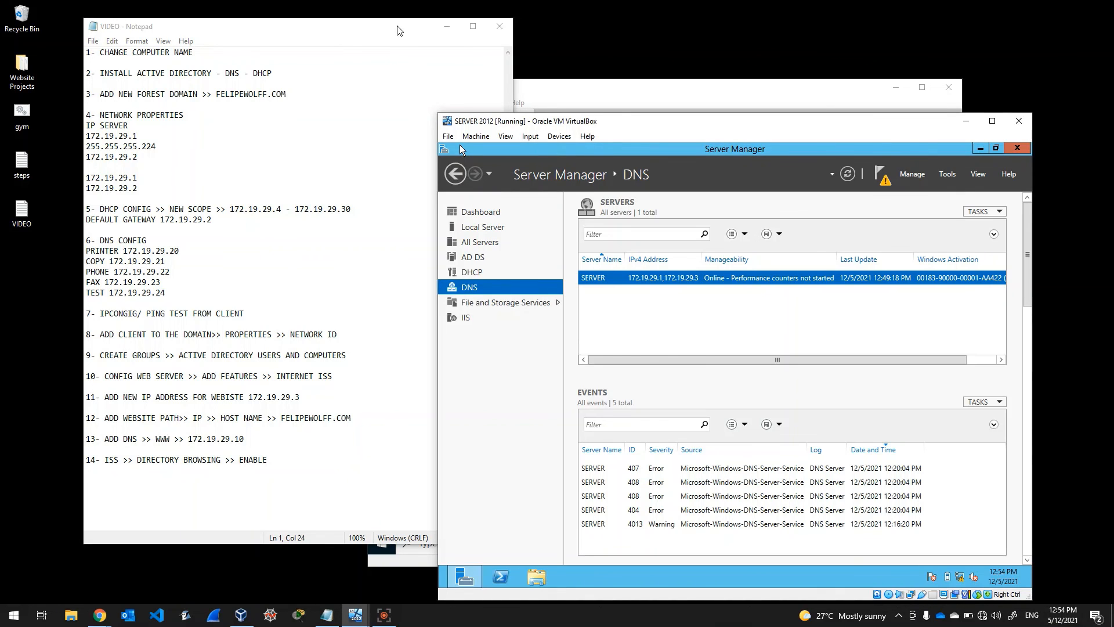
click(383, 615)
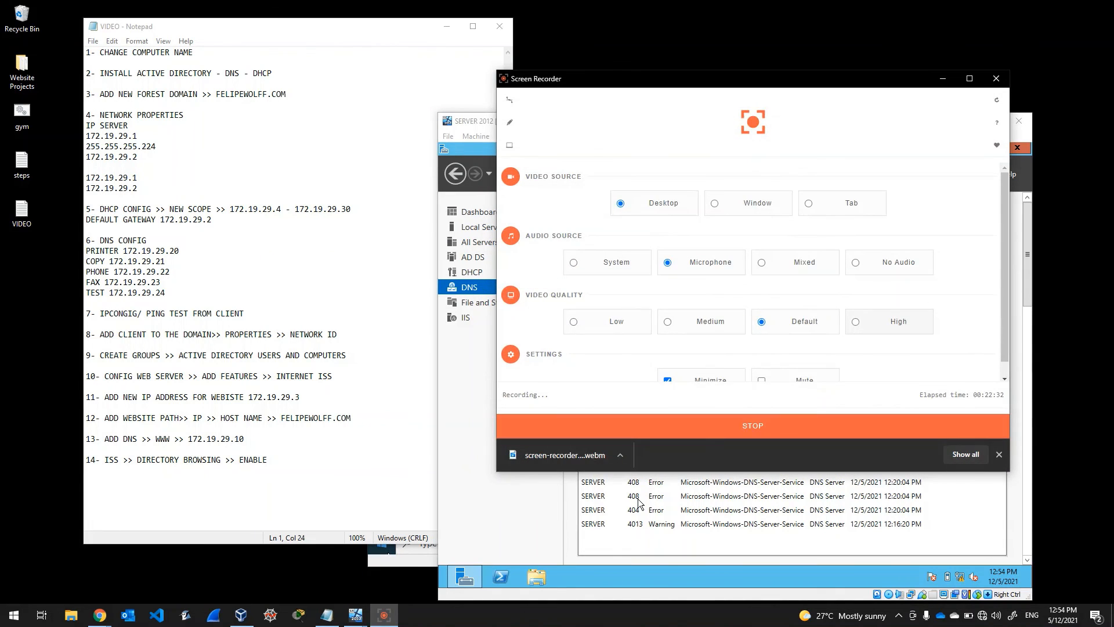